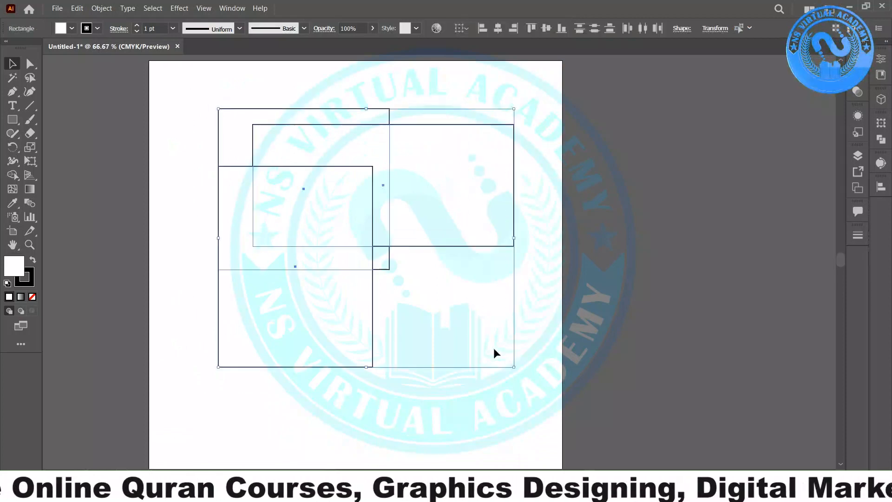
# Step: Try merging the overlapping regions of the three rectangles with the Shape Builder, and undo the merges
pyautogui.click(8, 177)
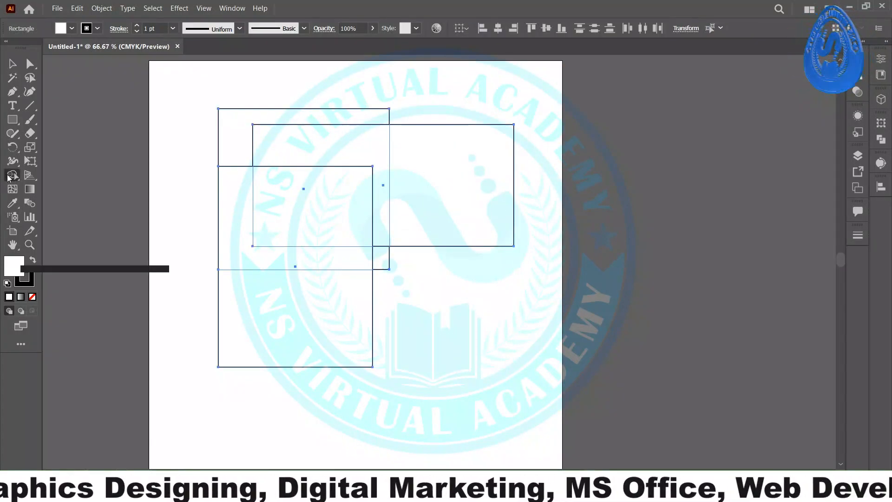
pyautogui.moveTo(232, 139)
pyautogui.mouseDown()
pyautogui.moveTo(442, 160)
pyautogui.moveTo(379, 229)
pyautogui.moveTo(375, 253)
pyautogui.mouseUp()
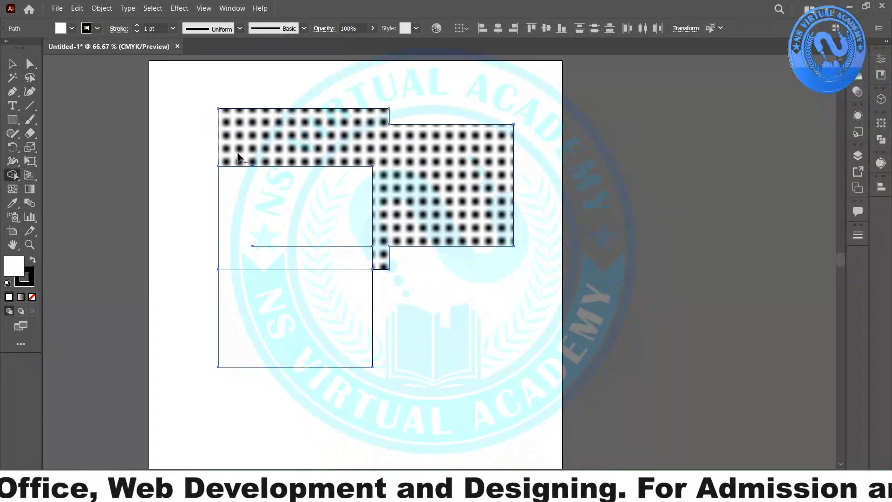
pyautogui.moveTo(239, 156)
pyautogui.mouseDown()
pyautogui.moveTo(232, 200)
pyautogui.moveTo(283, 314)
pyautogui.mouseUp()
pyautogui.hotkey('ctrl', 'z')
pyautogui.hotkey('ctrl', 'z')
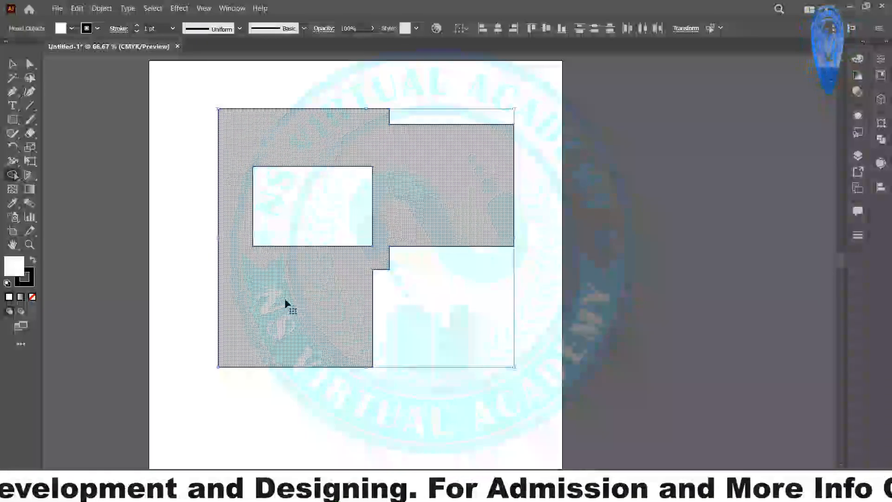
pyautogui.hotkey('ctrl', 'z')
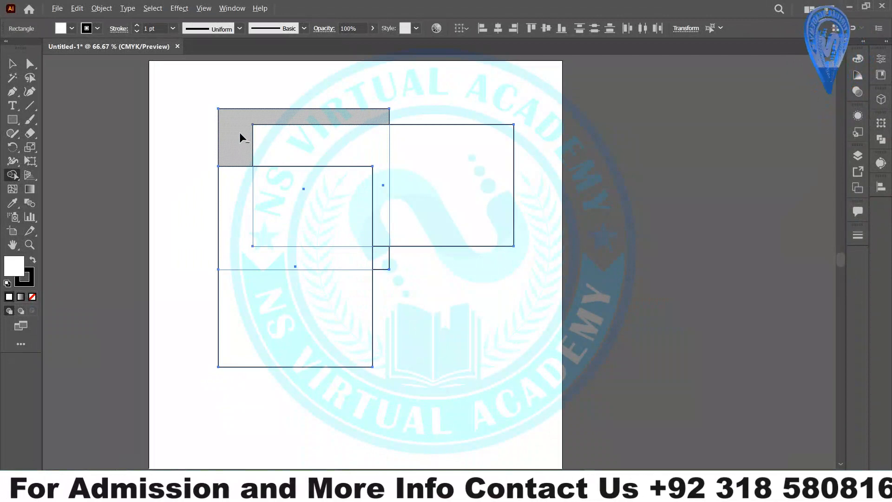
# Step: Remove all regions of the three overlapping rectangles with the Shape Builder's subtract mode
pyautogui.moveTo(241, 137); pyautogui.dragTo(415, 156)
pyautogui.keyDown('alt'); pyautogui.click(382, 258); pyautogui.keyUp('alt')
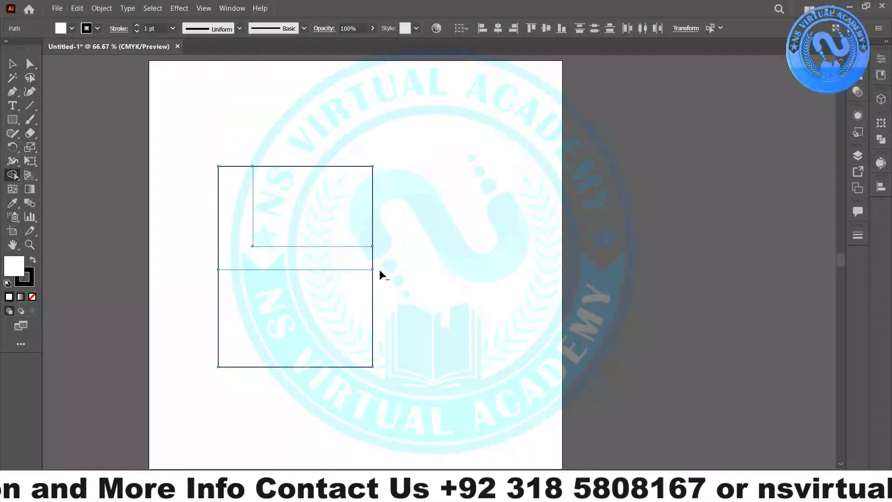
pyautogui.keyDown('alt'); pyautogui.click(334, 256); pyautogui.keyUp('alt')
pyautogui.keyDown('alt'); pyautogui.click(324, 197); pyautogui.keyUp('alt')
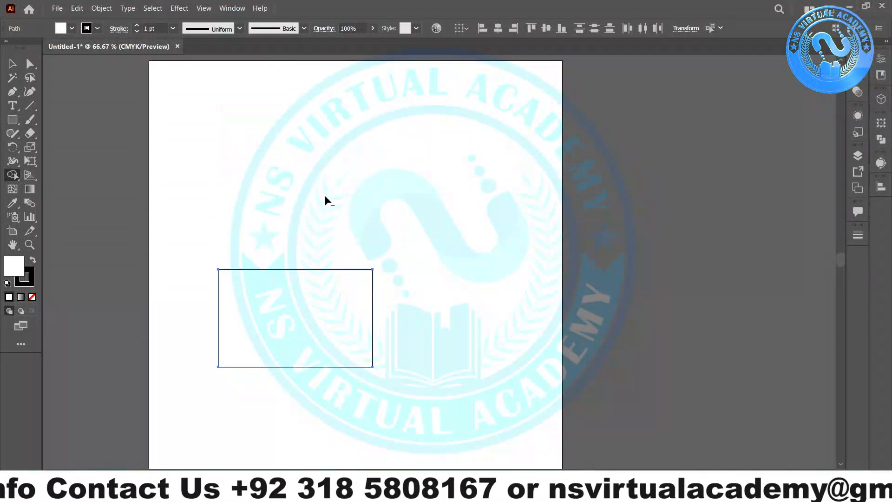
pyautogui.keyDown('alt'); pyautogui.click(309, 280); pyautogui.keyUp('alt')
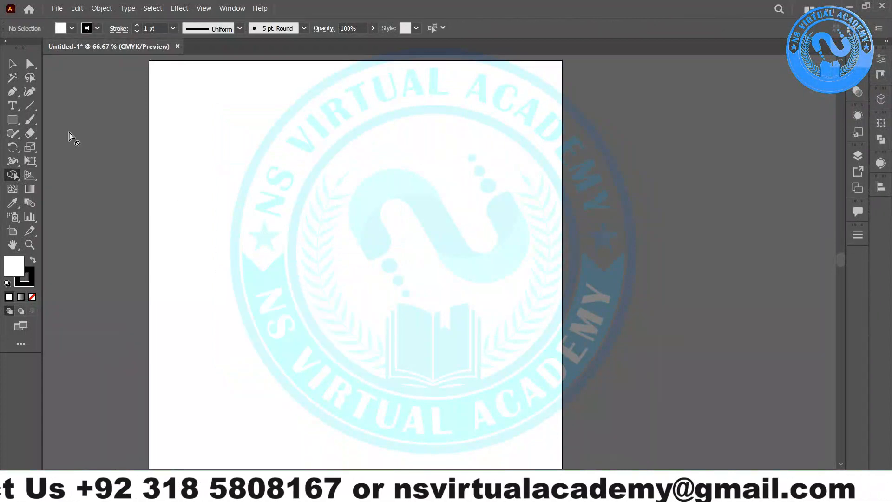
# Step: Show the Pathfinder options and detach them from the dock so they float beside the artboard
pyautogui.click(13, 64)
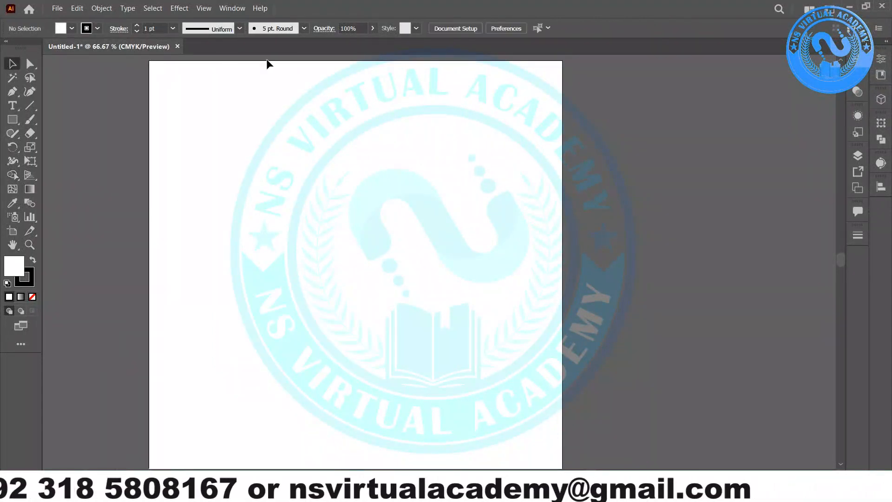
pyautogui.click(224, 9)
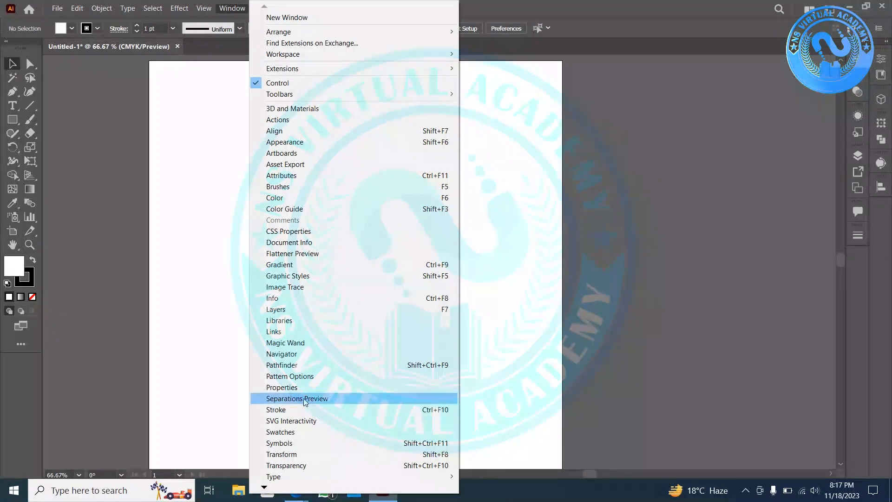
pyautogui.click(322, 366)
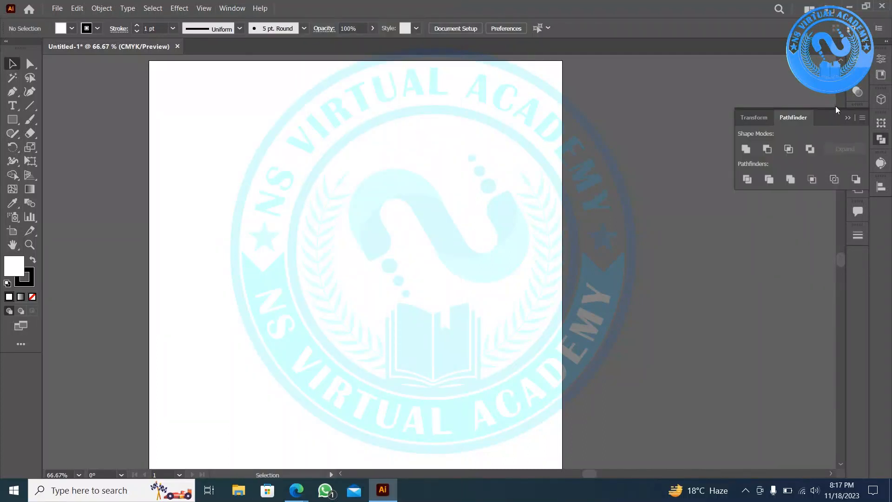
pyautogui.moveTo(835, 115); pyautogui.dragTo(718, 83)
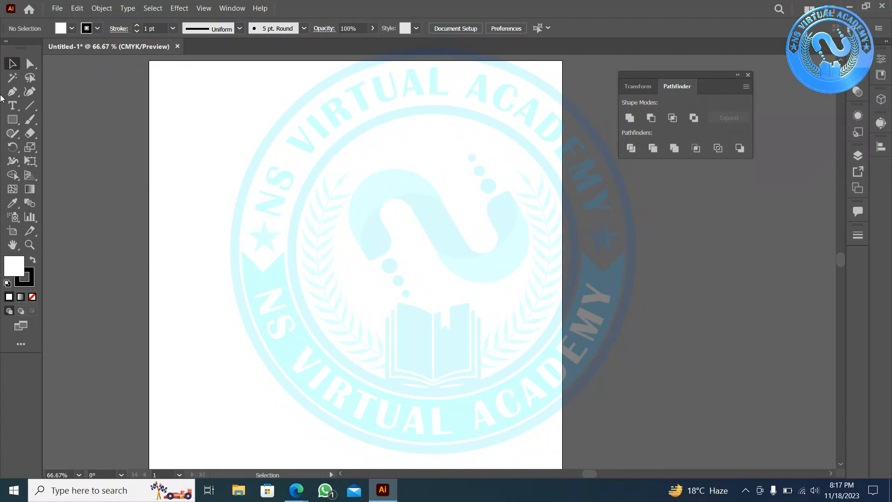
pyautogui.click(12, 120)
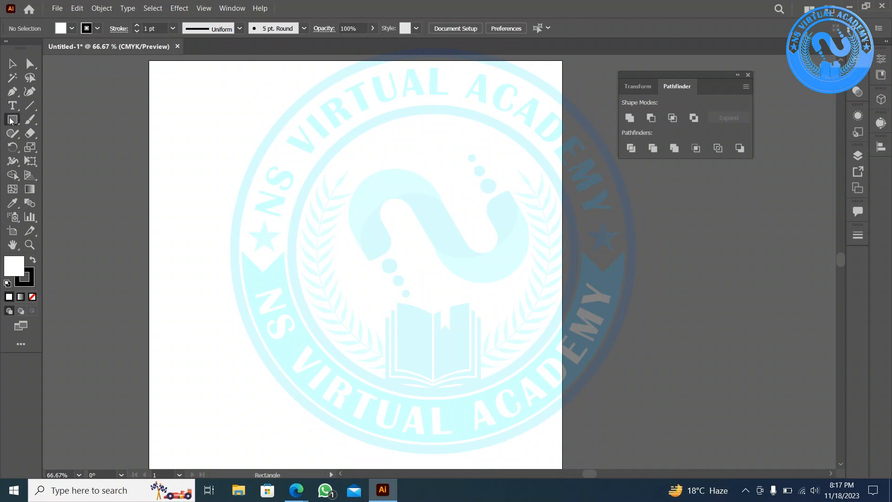
pyautogui.moveTo(184, 99); pyautogui.dragTo(237, 143)
pyautogui.press('Delete')
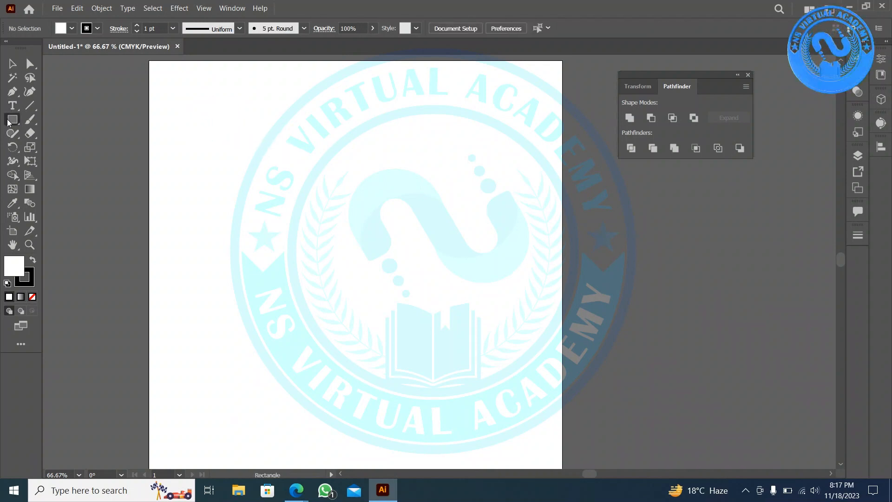
# Step: Draw a circle about 148 pt in diameter with the Ellipse tool and place a copy to its right, partly overlapping
pyautogui.moveTo(16, 125); pyautogui.dragTo(70, 147)
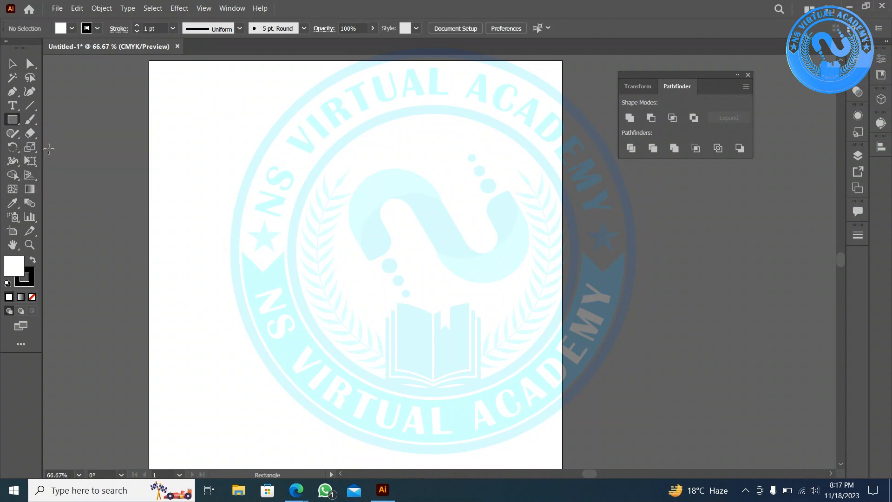
pyautogui.moveTo(258, 142)
pyautogui.mouseDown()
pyautogui.moveTo(219, 135)
pyautogui.moveTo(199, 114)
pyautogui.moveTo(258, 155)
pyautogui.moveTo(299, 212)
pyautogui.mouseUp()
pyautogui.press('v')
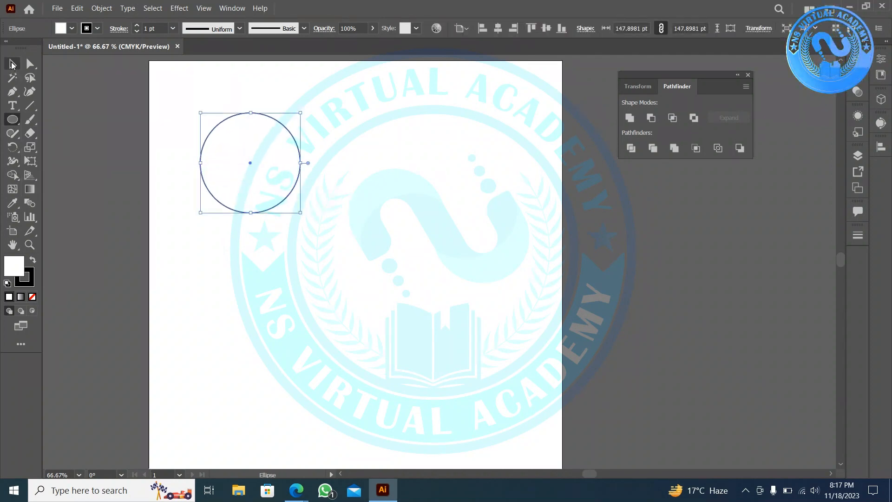
pyautogui.hotkey('ctrl', '1')
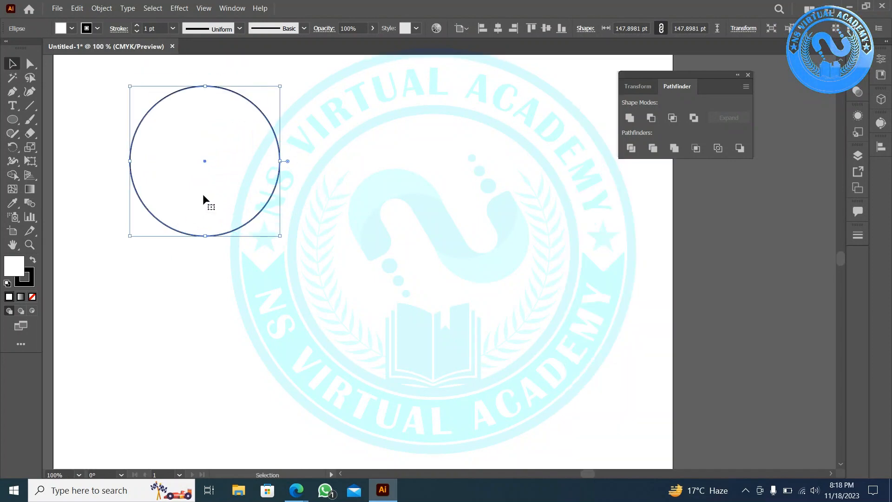
pyautogui.moveTo(231, 194); pyautogui.dragTo(294, 185)
# Step: Try merging the two overlapping circles with the Shape Builder, and undo the merge
pyautogui.moveTo(345, 306); pyautogui.dragTo(174, 158)
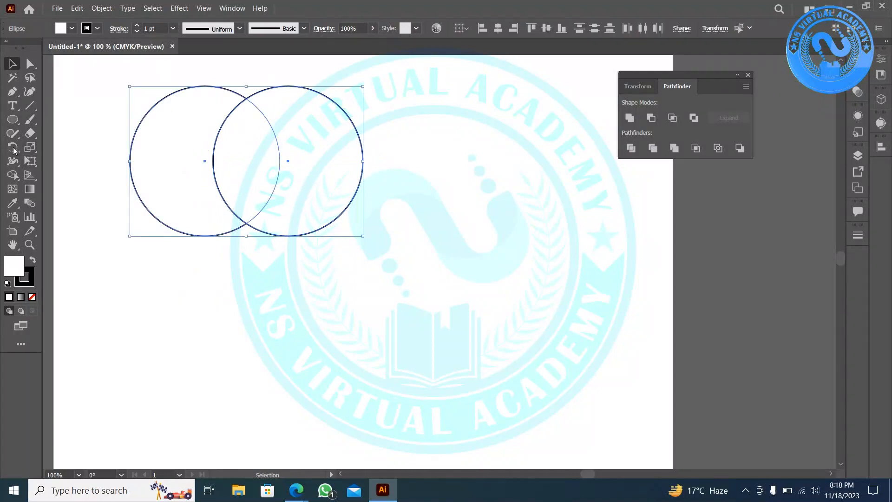
pyautogui.click(13, 174)
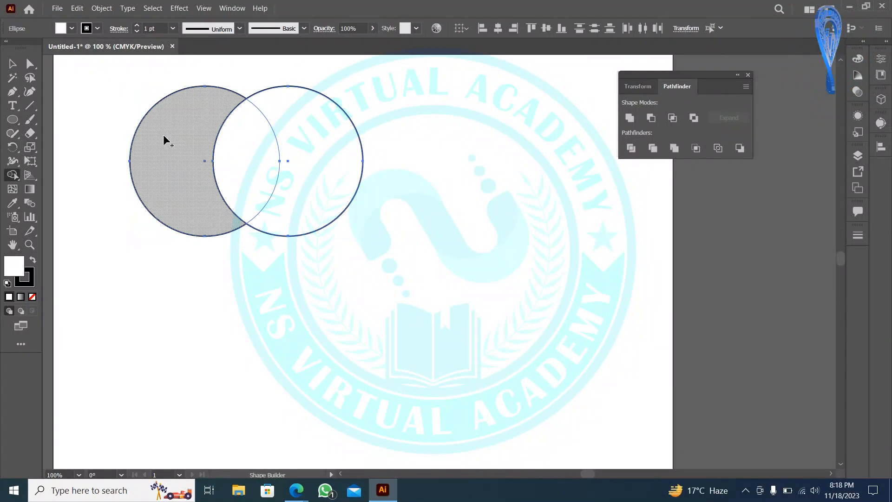
pyautogui.moveTo(166, 136); pyautogui.dragTo(309, 129)
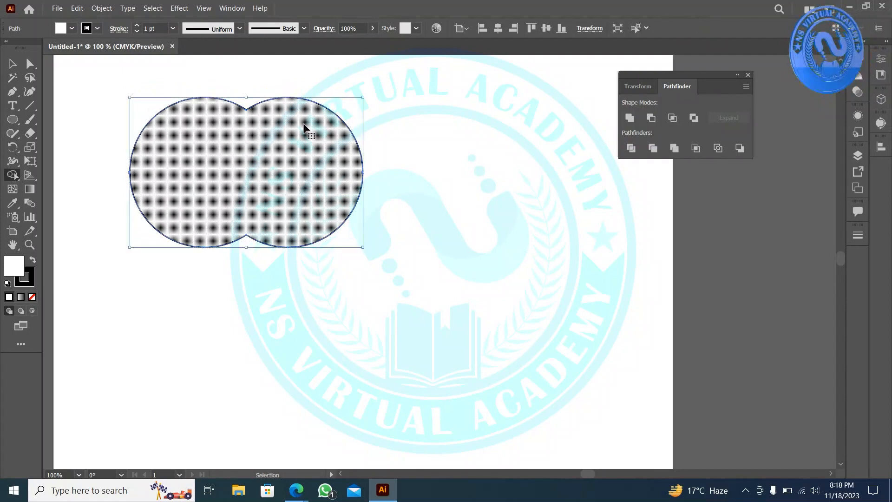
pyautogui.hotkey('ctrl', 'z')
pyautogui.click(12, 64)
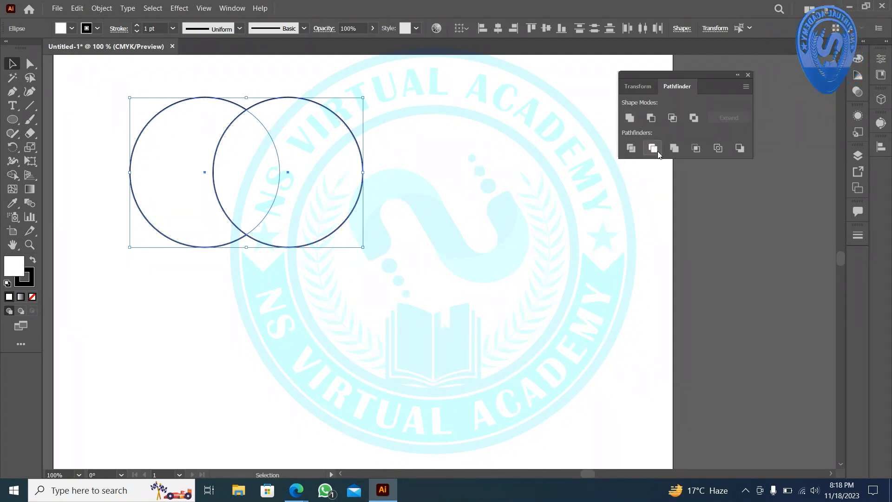
# Step: Try uniting the two circles with Pathfinder Unite and moving the combined shape, and undo both changes
pyautogui.click(630, 118)
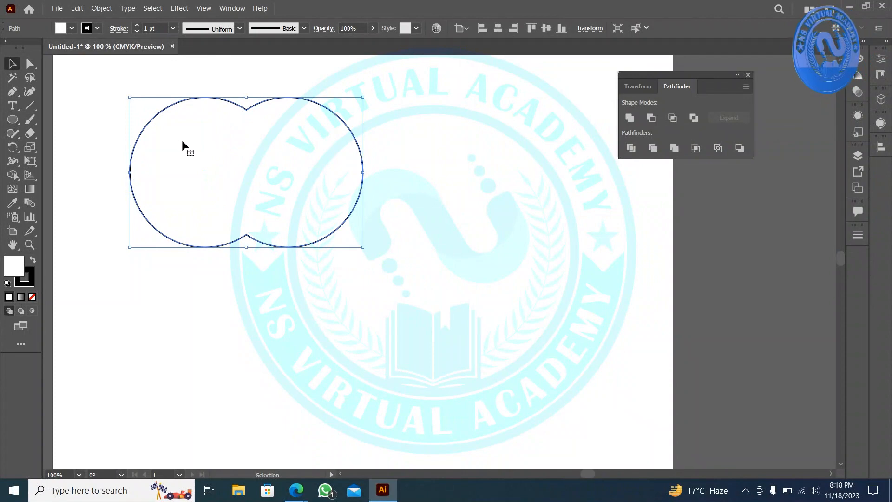
pyautogui.moveTo(236, 149); pyautogui.dragTo(322, 205)
pyautogui.hotkey('ctrl', 'z')
pyautogui.hotkey('ctrl', 'z')
pyautogui.hotkey('ctrl', 'z')
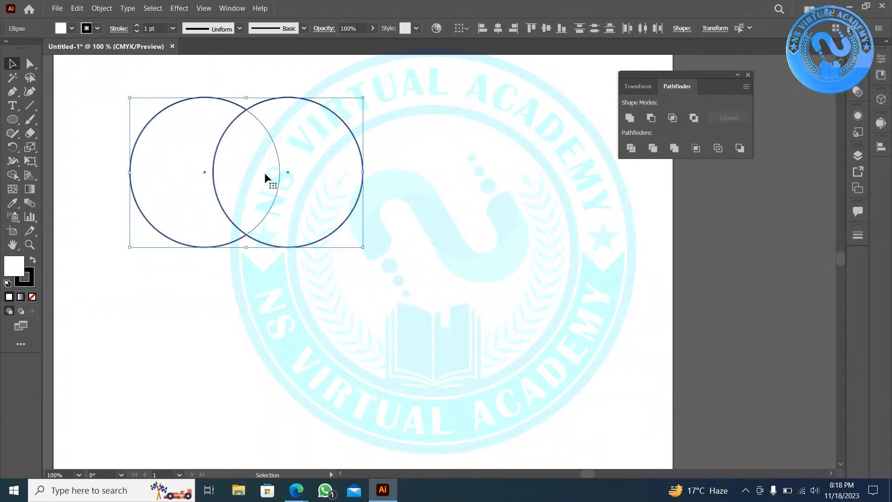
# Step: Try Pathfinder Minus Front on the two circles to leave a crescent from the left circle, and undo it
pyautogui.click(650, 118)
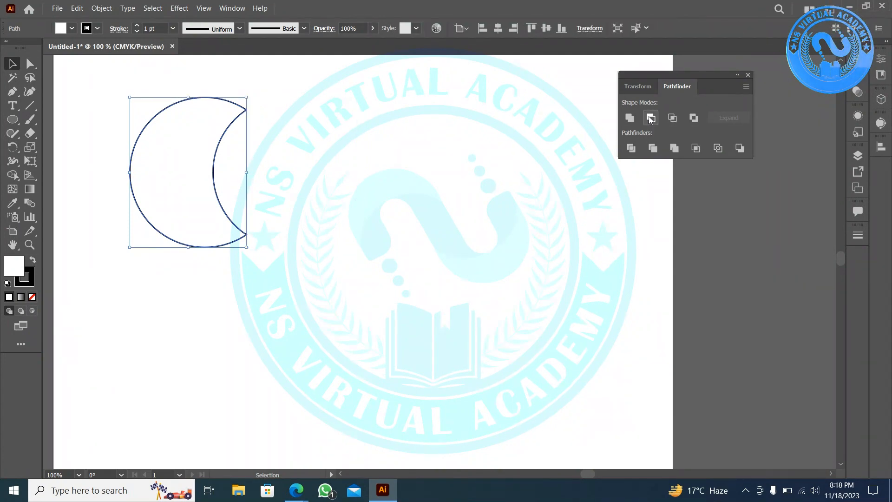
pyautogui.click(465, 269)
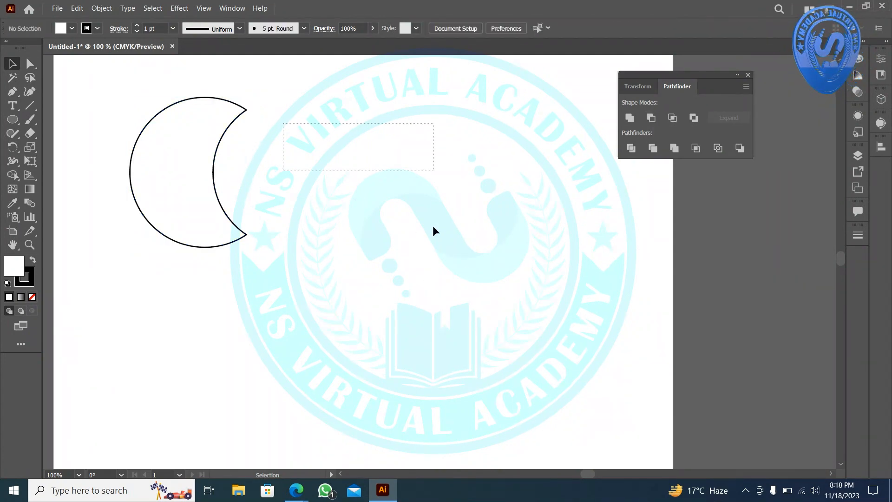
pyautogui.moveTo(486, 191); pyautogui.dragTo(241, 146)
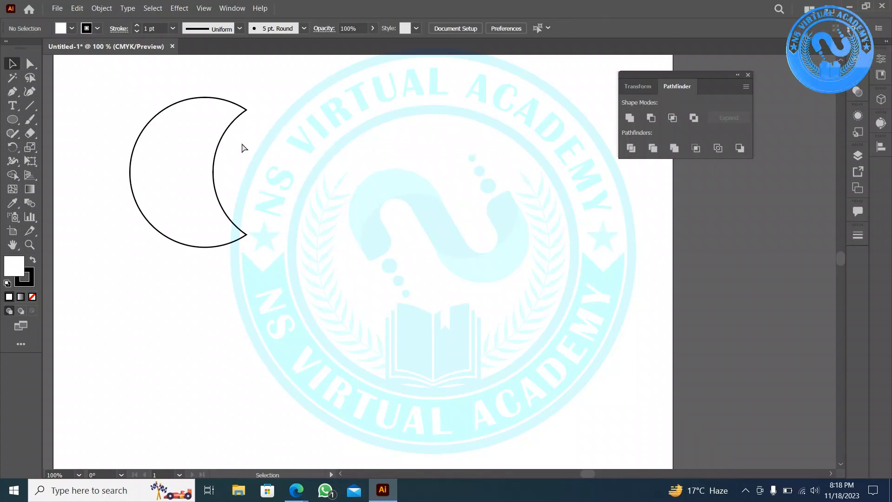
pyautogui.hotkey('ctrl', 'z')
# Step: Select both overlapping circles and combine them into one outline with Pathfinder Unite
pyautogui.click(351, 277)
pyautogui.hotkey('ctrl', 'a')
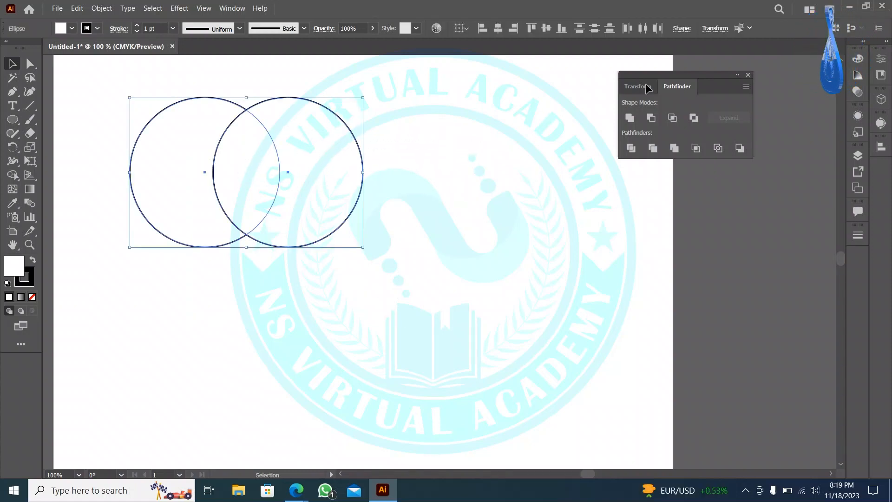
pyautogui.click(631, 121)
pyautogui.click(487, 221)
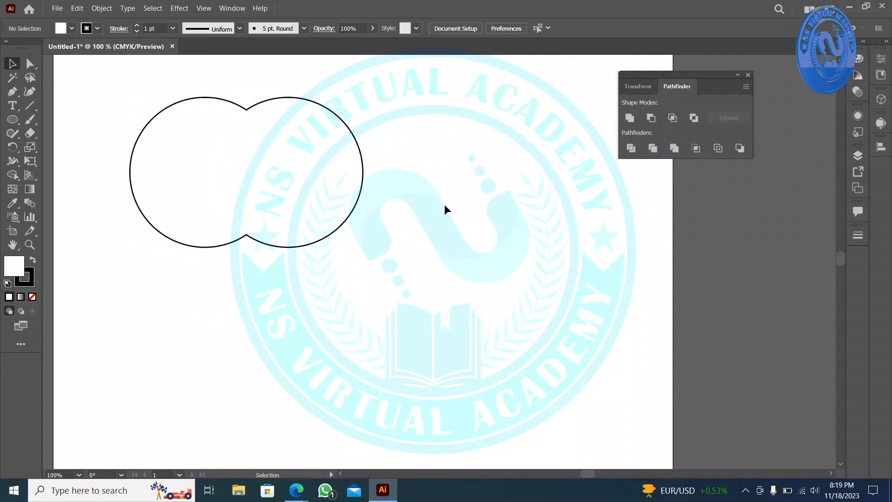
# Step: Hide and restore the united shape's bounding box, and undo the union of the circles
pyautogui.click(270, 171)
pyautogui.hotkey('ctrl', 'shift', 'b')
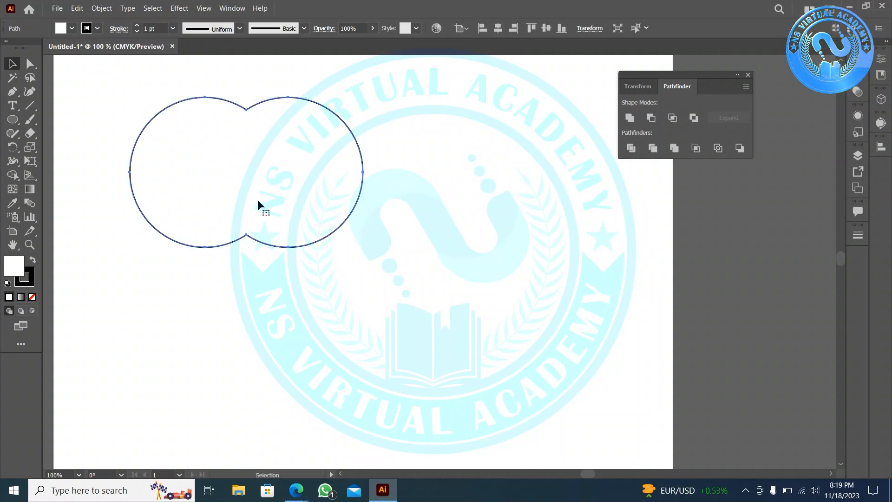
pyautogui.hotkey('ctrl', 'shift', 'b')
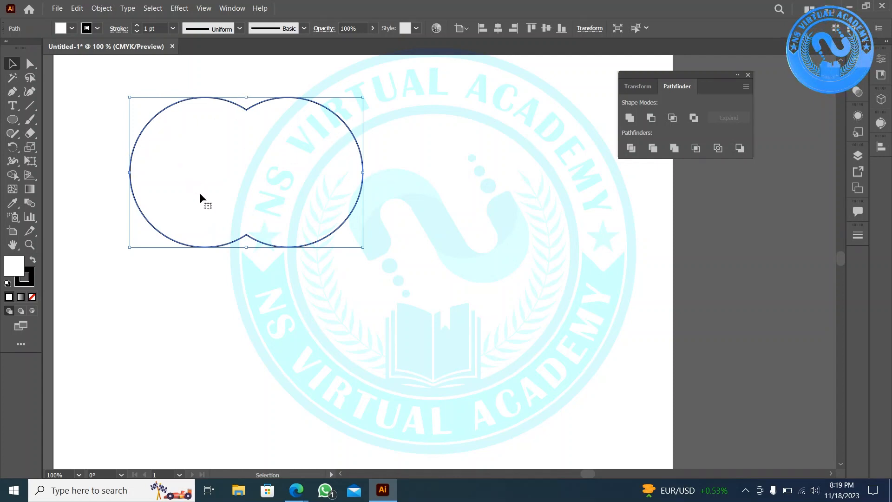
pyautogui.hotkey('ctrl', 'z')
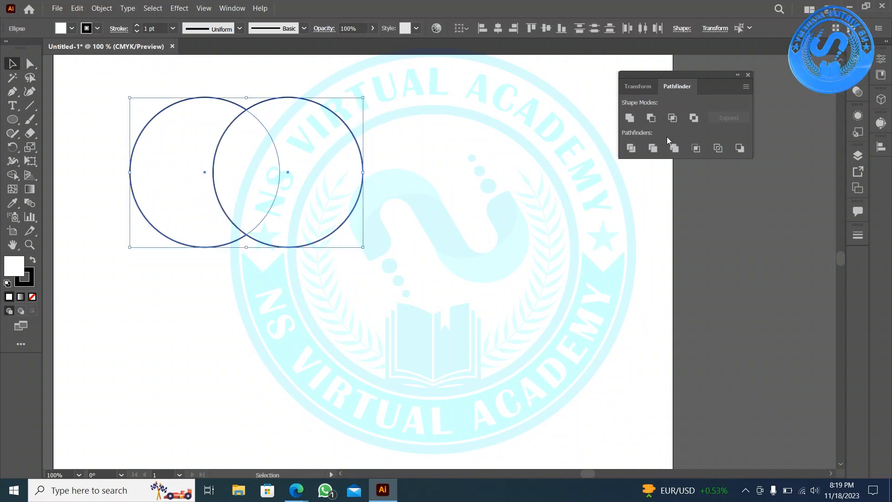
# Step: Place the right circle behind the left circle with Send to Back
pyautogui.click(515, 166)
pyautogui.click(278, 133)
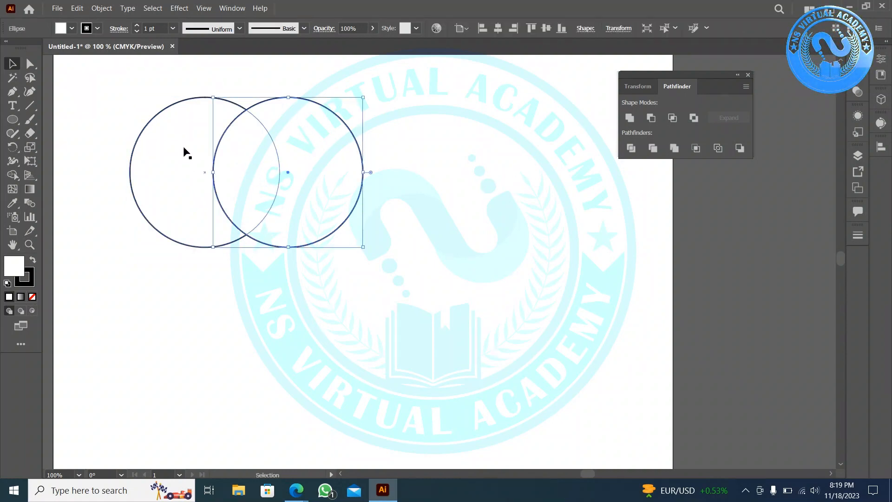
pyautogui.click(222, 302)
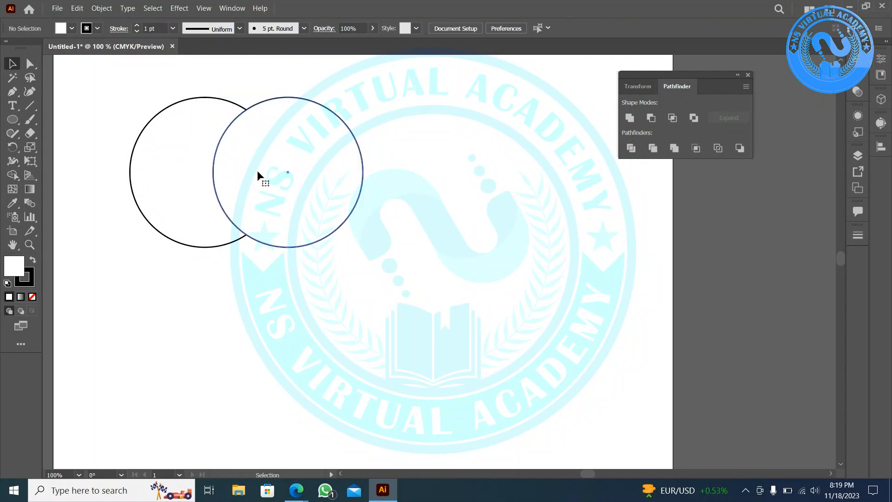
pyautogui.click(257, 170)
pyautogui.rightClick(258, 169)
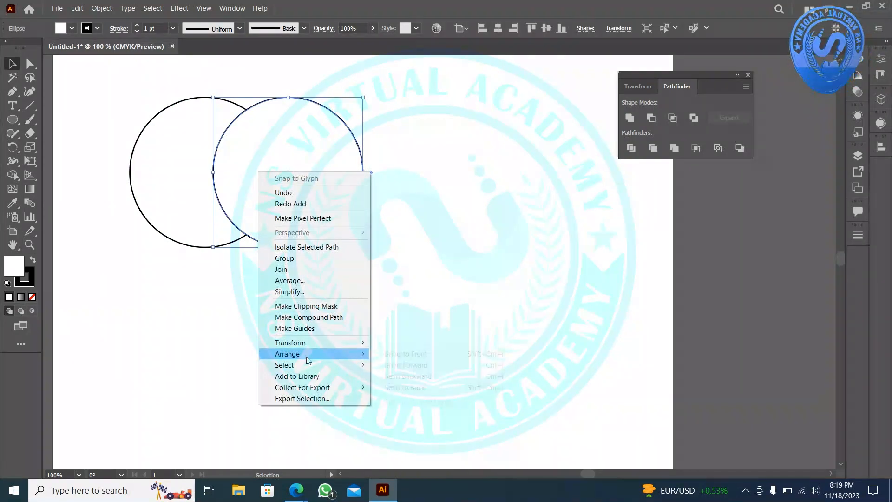
pyautogui.moveTo(307, 354)
pyautogui.click(431, 389)
# Step: Cut the left circle out of the right one with Pathfinder Minus Front, leaving a crescent
pyautogui.moveTo(397, 342); pyautogui.dragTo(223, 170)
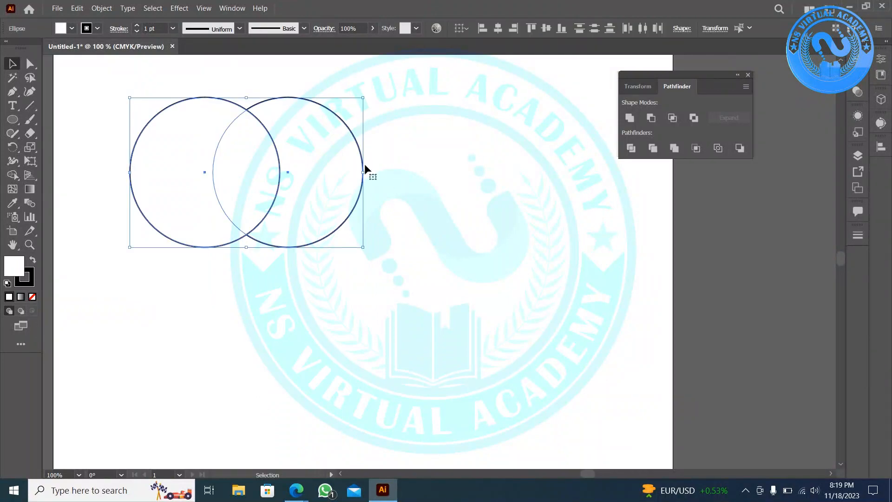
pyautogui.click(649, 118)
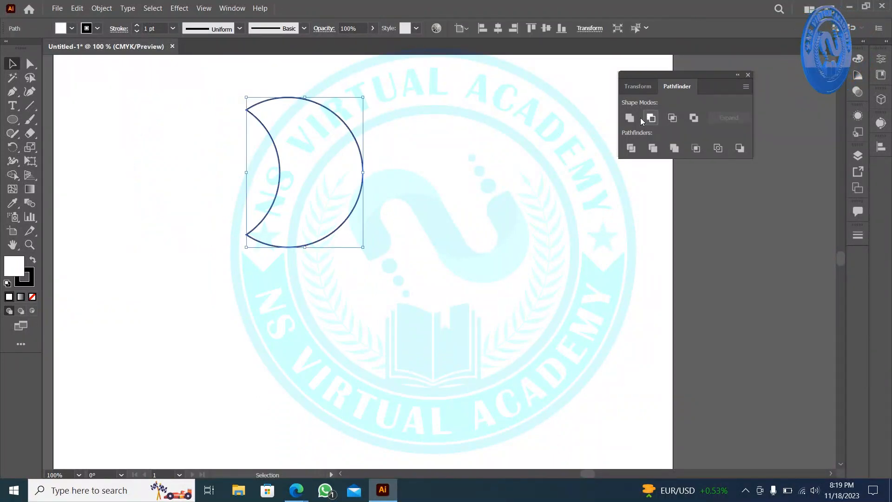
# Step: Switch to the Google Meet call, admit the waiting participant, and return to the Illustrator document
pyautogui.click(536, 171)
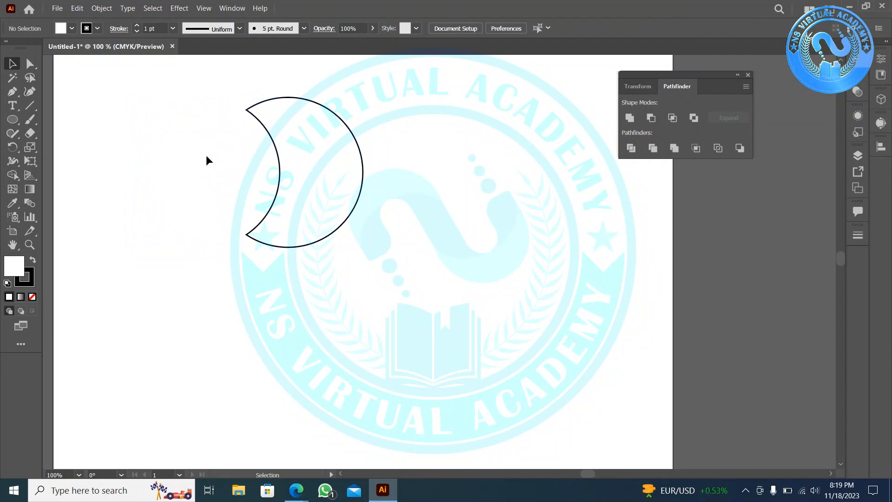
pyautogui.moveTo(296, 490)
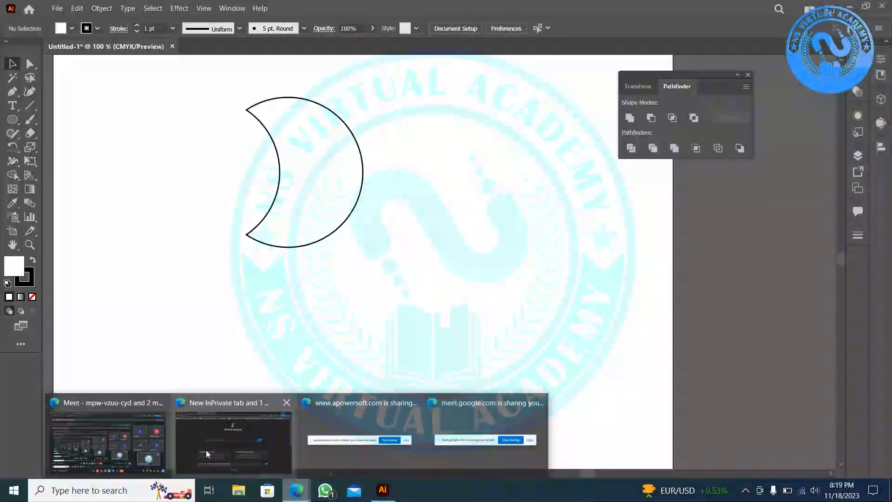
pyautogui.click(83, 433)
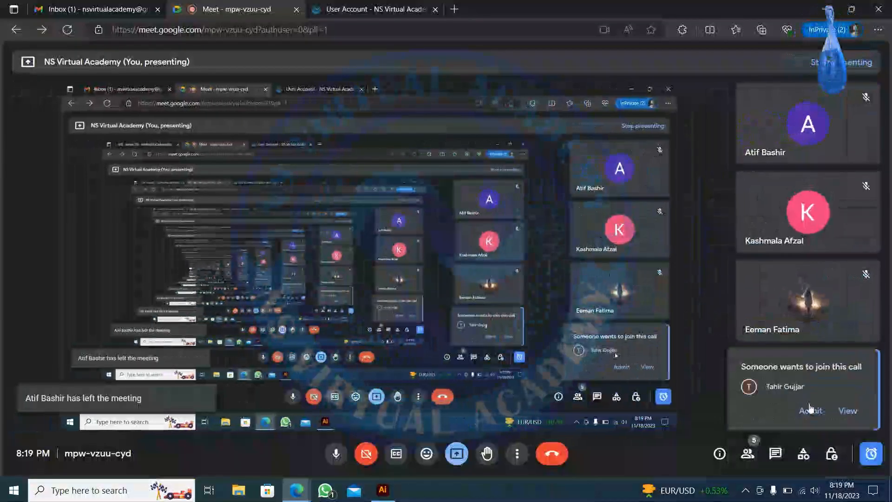
pyautogui.click(809, 411)
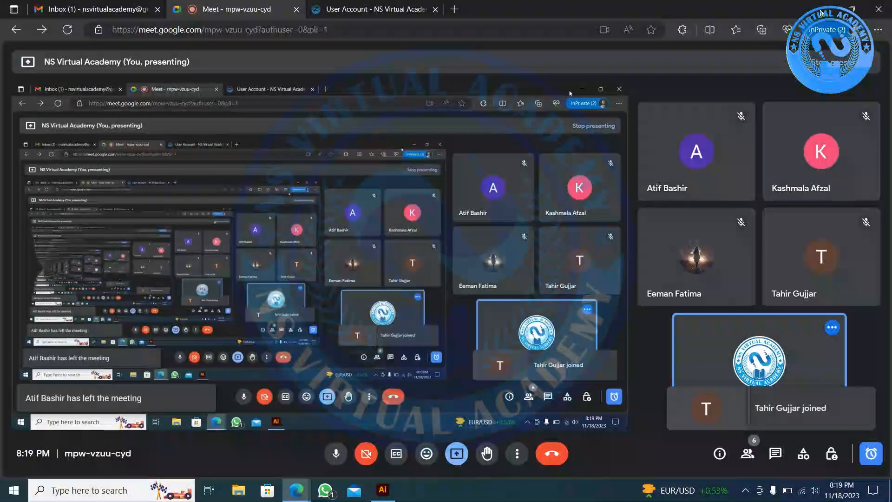
pyautogui.click(823, 11)
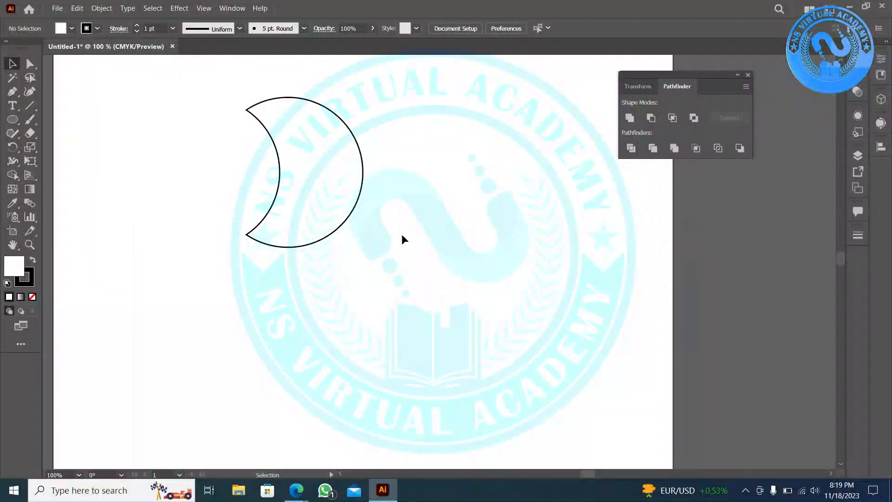
# Step: Undo the Minus Front cut of the two circles and leave both deselected
pyautogui.hotkey('ctrl', 'z')
pyautogui.click(216, 317)
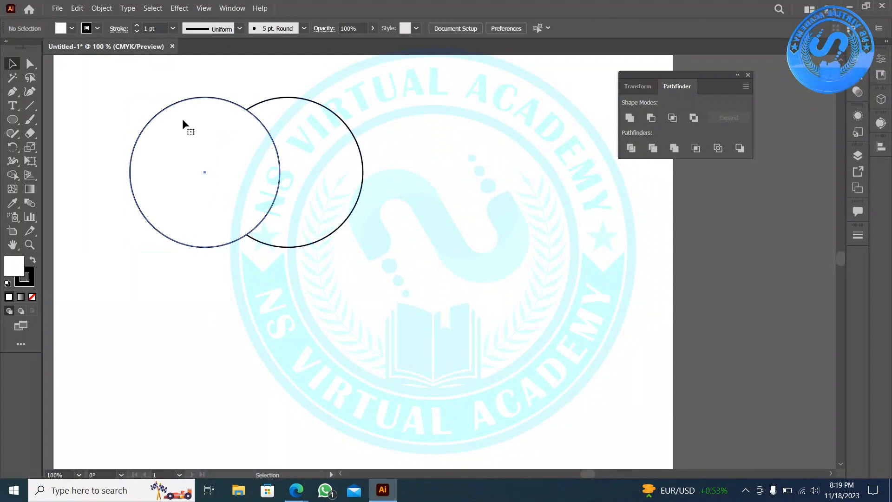
pyautogui.click(183, 120)
pyautogui.click(268, 305)
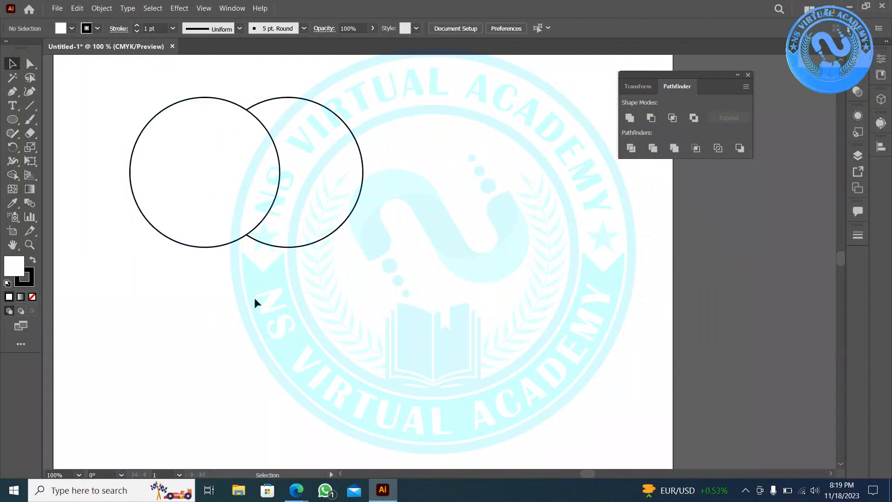
# Step: Place the left circle behind the right circle with Send to Back, and clear the selection
pyautogui.click(214, 211)
pyautogui.rightClick(214, 211)
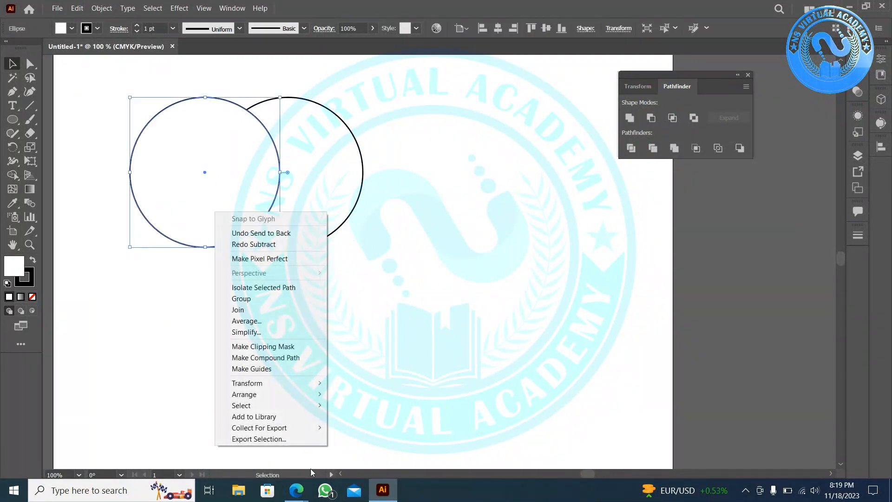
pyautogui.moveTo(303, 394)
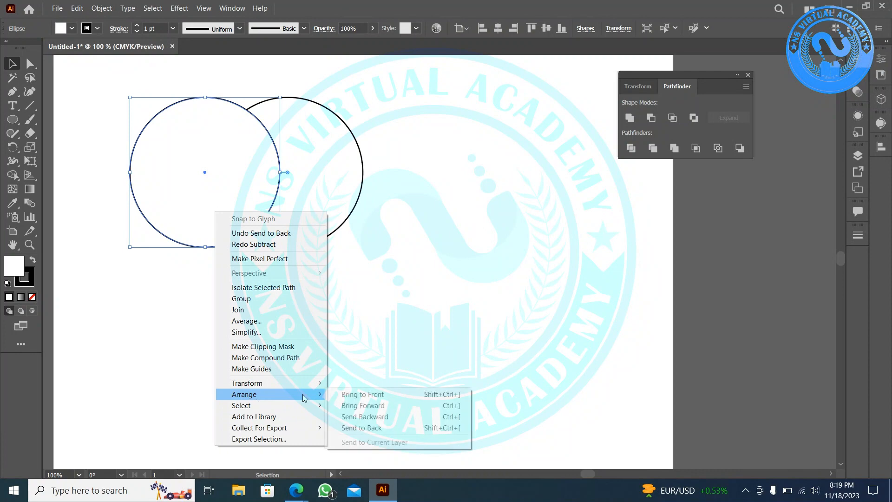
pyautogui.click(389, 427)
pyautogui.click(388, 393)
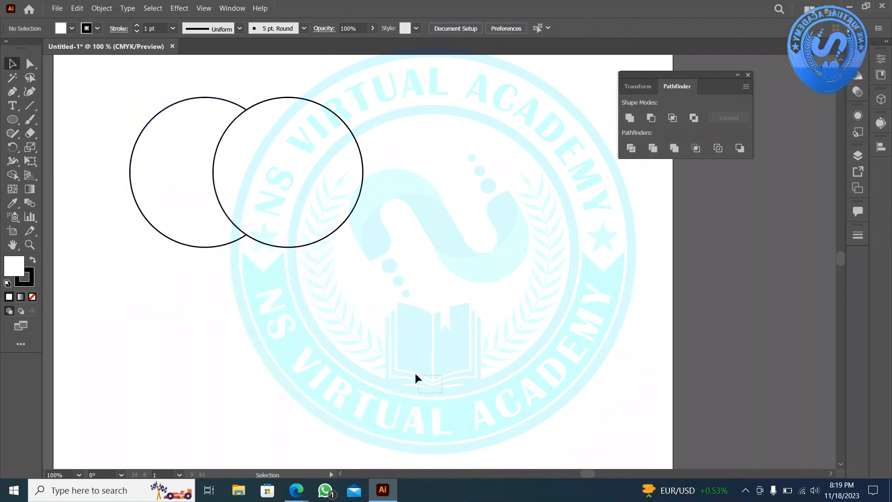
# Step: Fill the right circle with red and the left circle with light blue
pyautogui.click(331, 157)
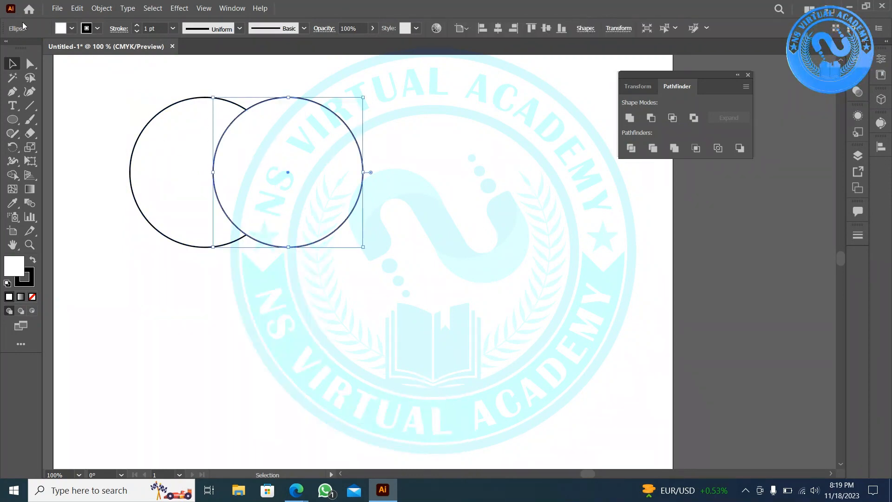
pyautogui.click(67, 30)
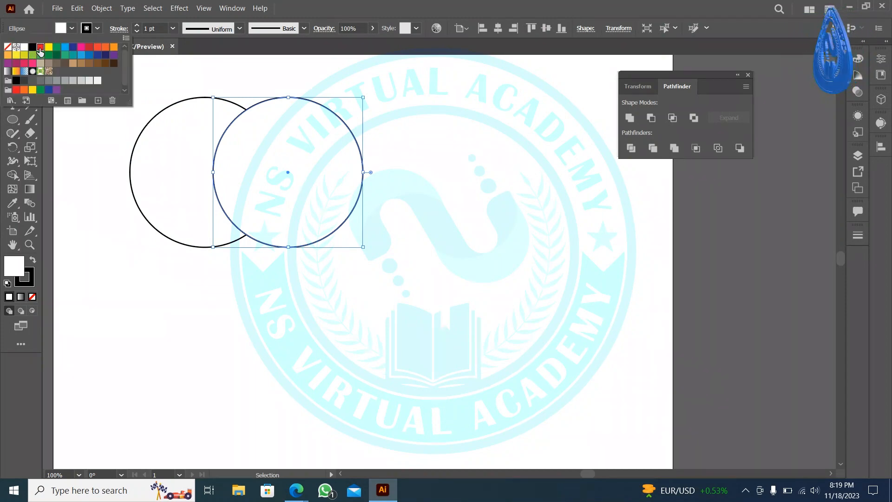
pyautogui.click(40, 54)
pyautogui.click(157, 196)
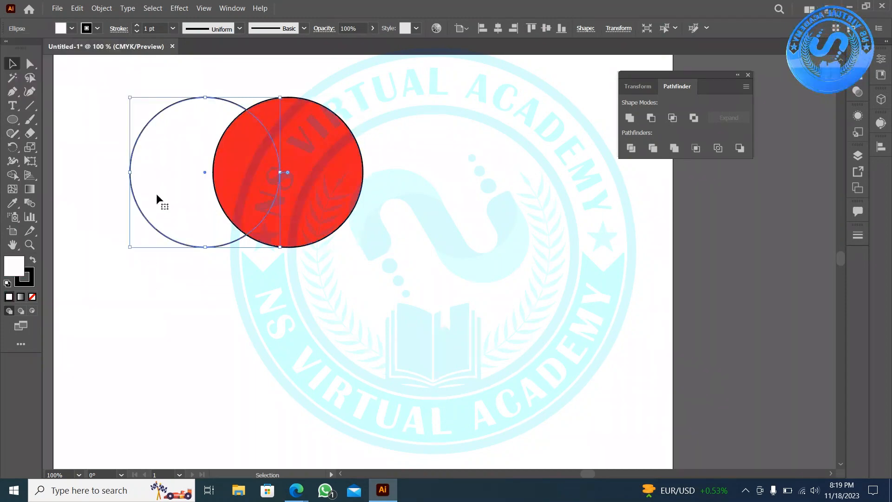
pyautogui.click(65, 30)
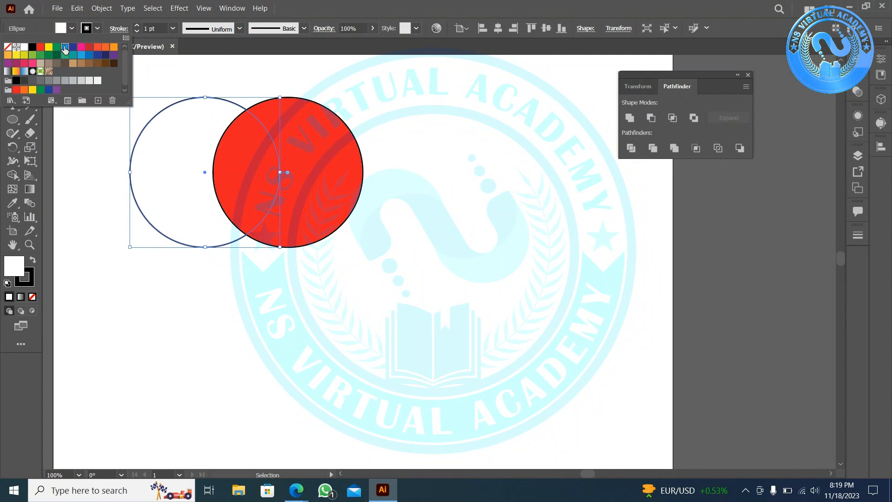
pyautogui.click(64, 47)
# Step: Set the stroke of both circles to None and deselect them
pyautogui.moveTo(397, 340); pyautogui.dragTo(156, 108)
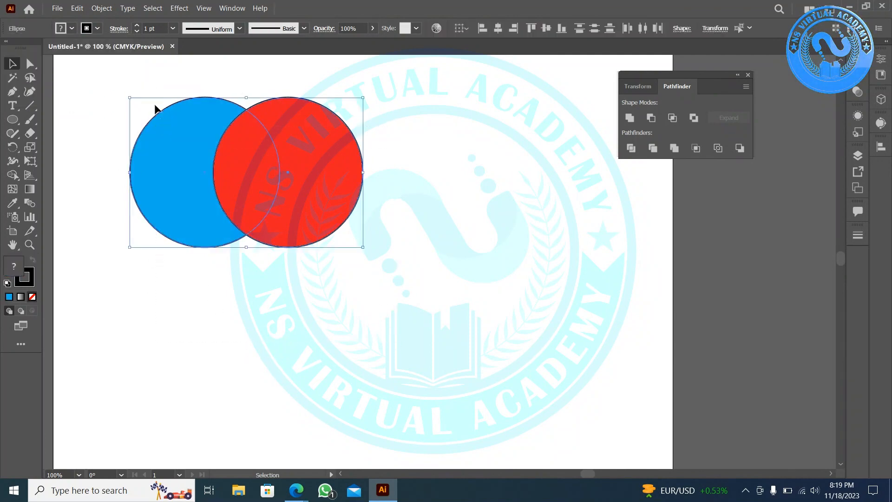
pyautogui.click(96, 30)
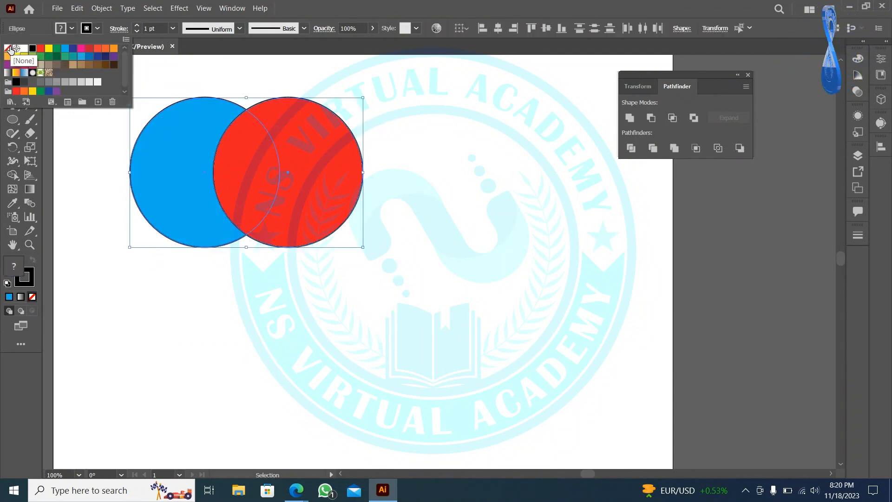
pyautogui.click(10, 50)
pyautogui.click(342, 325)
pyautogui.scroll(1, 260, 310)
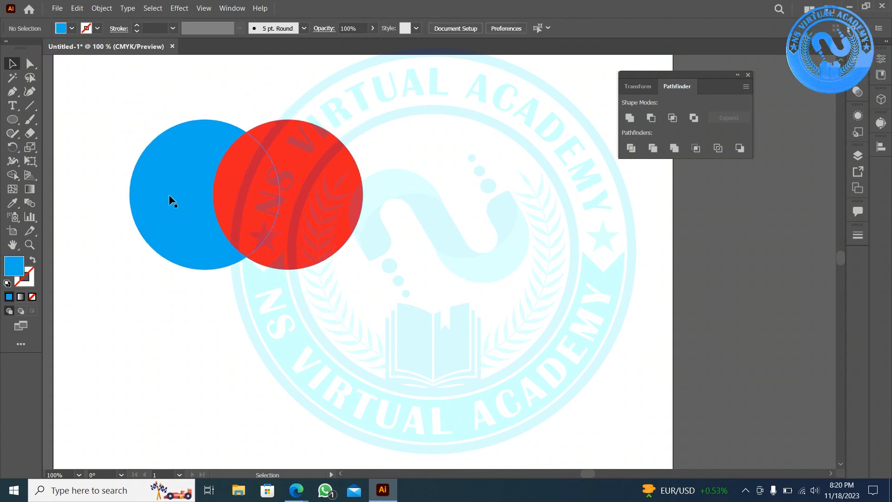
# Step: Select both circles, subtract the red one from the blue one with Pathfinder Minus Front, and undo the cut
pyautogui.moveTo(376, 323); pyautogui.dragTo(173, 150)
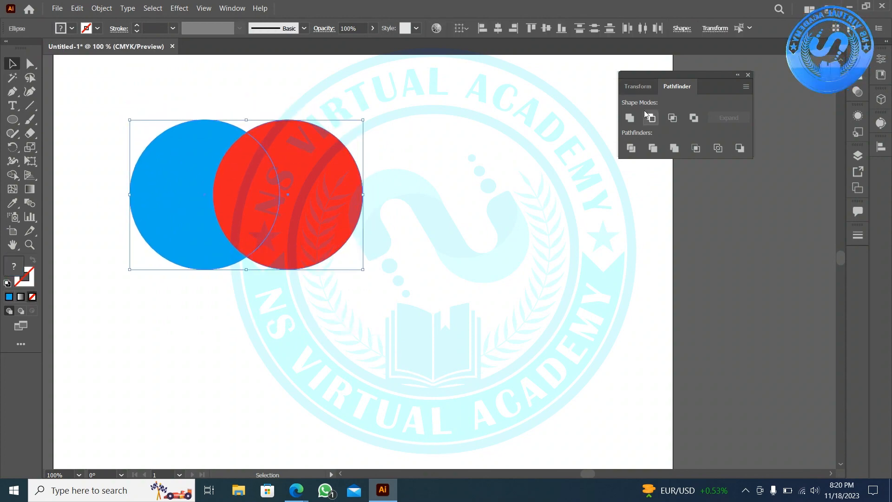
pyautogui.click(219, 153)
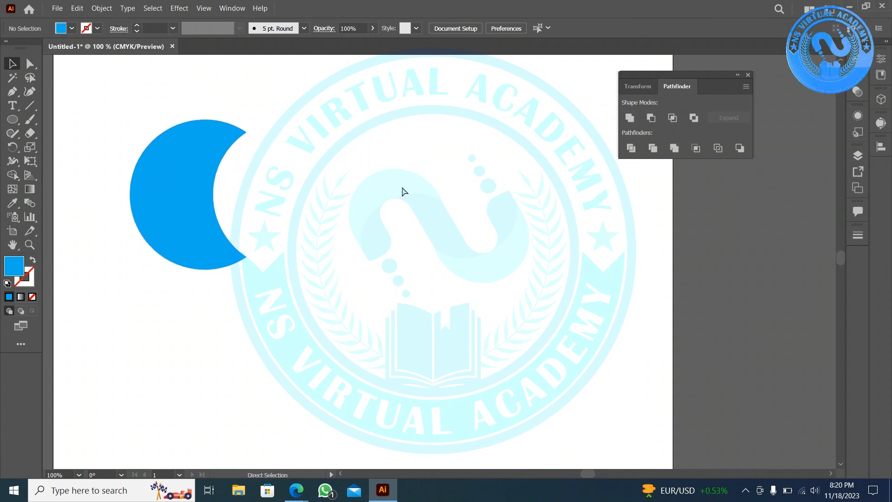
pyautogui.hotkey('ctrl', 'z')
# Step: Remove the whole red circle, including the overlap, with the Shape Builder tool, and undo the removal
pyautogui.click(13, 175)
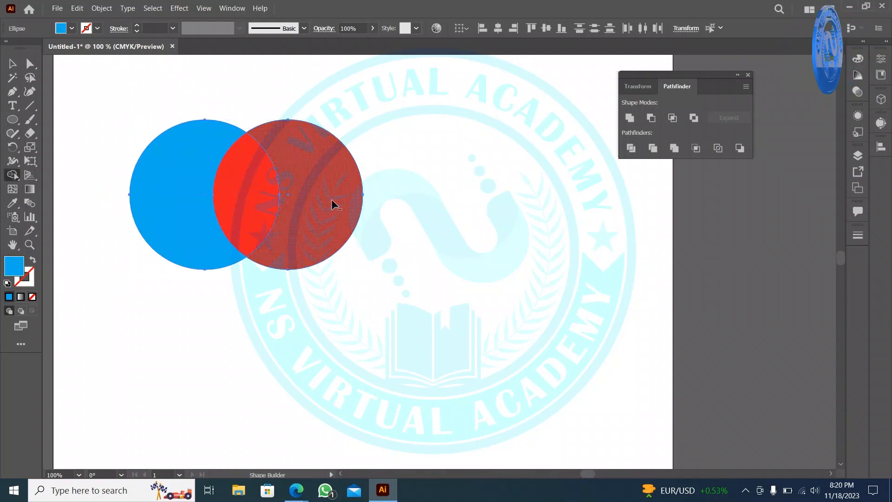
pyautogui.moveTo(332, 205); pyautogui.dragTo(256, 190)
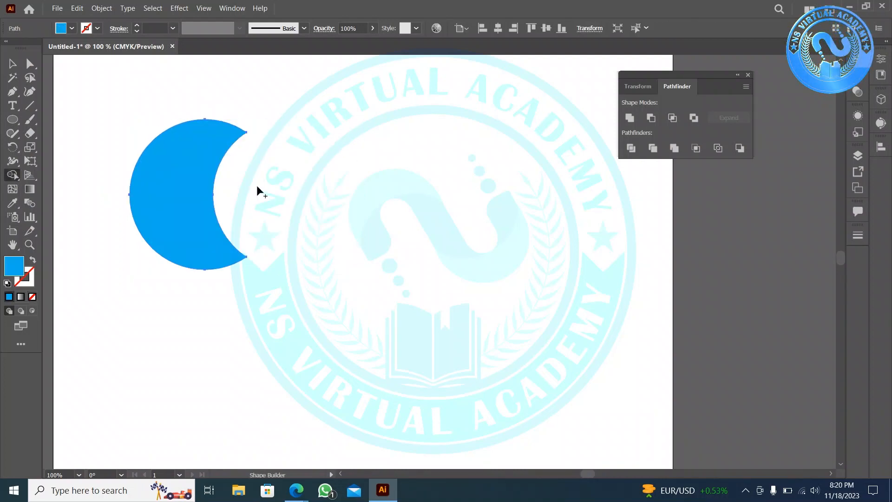
pyautogui.hotkey('ctrl', 'z')
pyautogui.hotkey('ctrl', 'z')
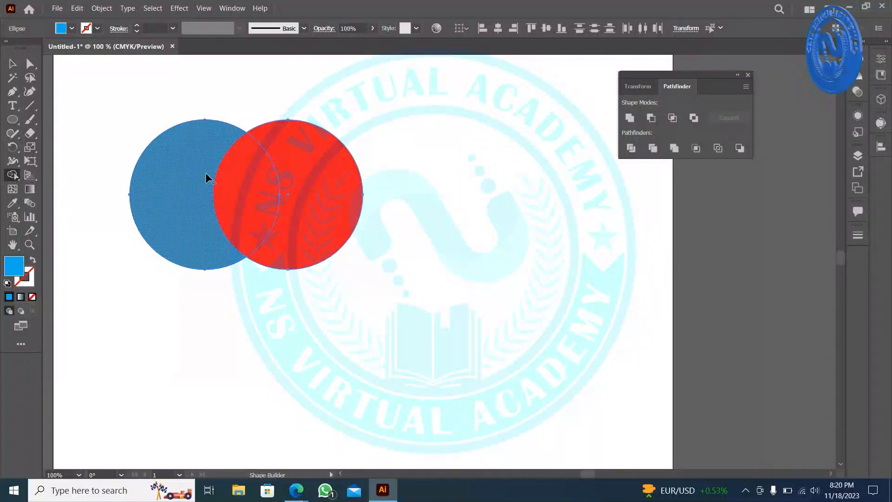
# Step: Try Pathfinder Exclude and Intersect one after the other on the two selected circles, undoing each result
pyautogui.click(697, 118)
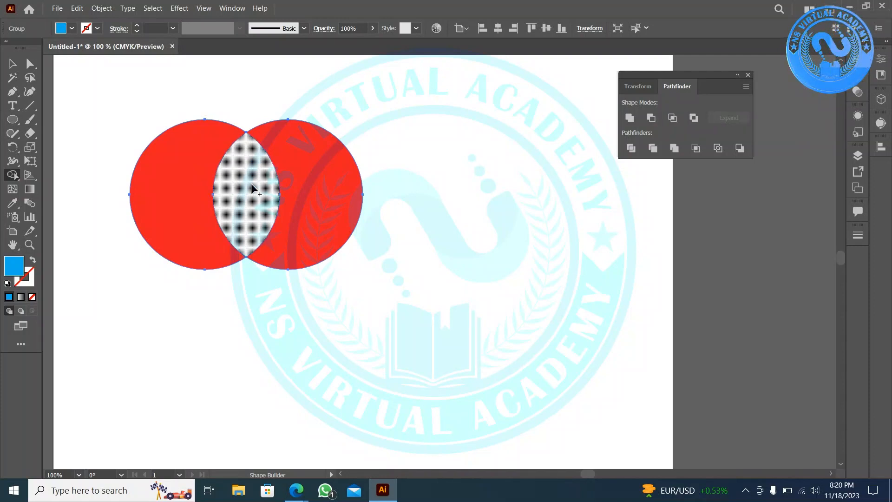
pyautogui.hotkey('ctrl', 'z')
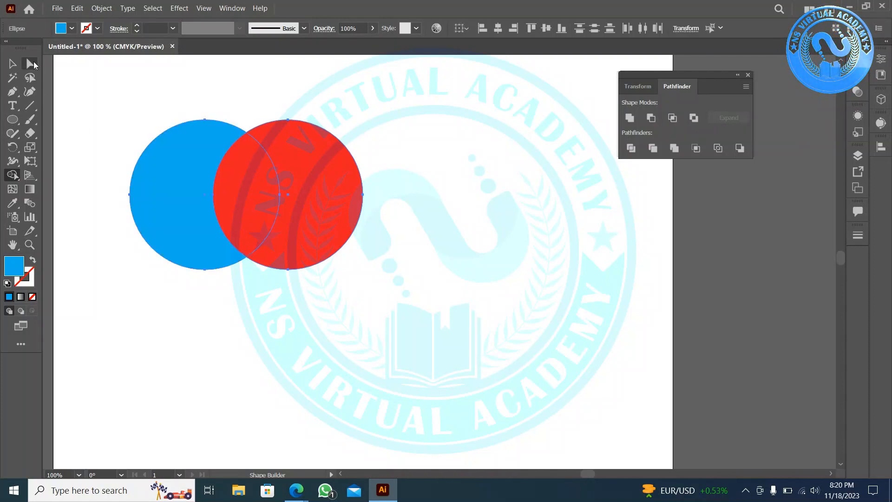
pyautogui.click(13, 63)
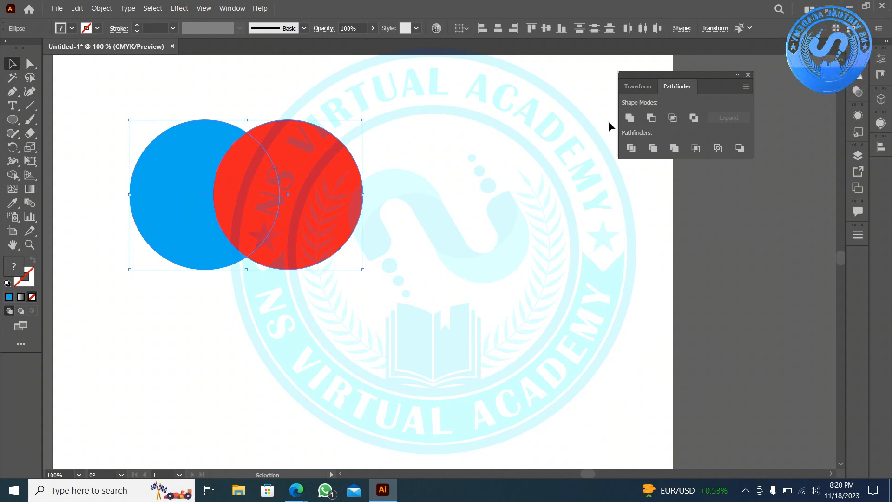
pyautogui.click(672, 118)
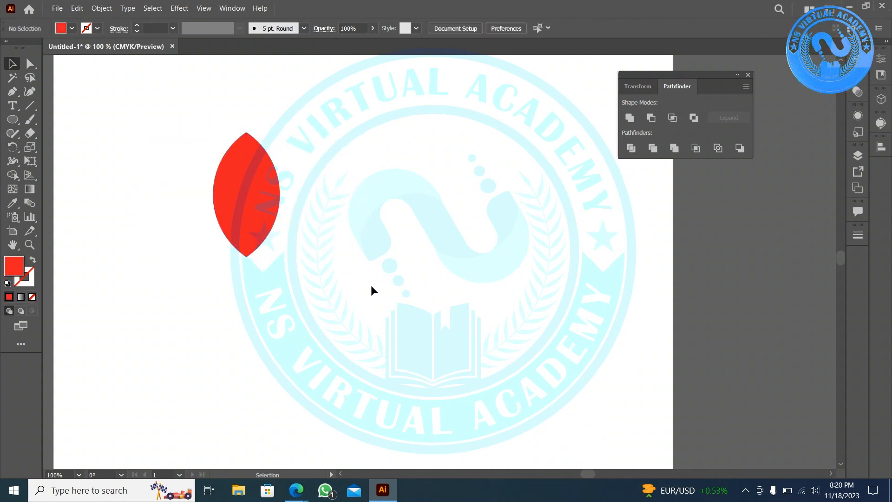
pyautogui.hotkey('ctrl', 'z')
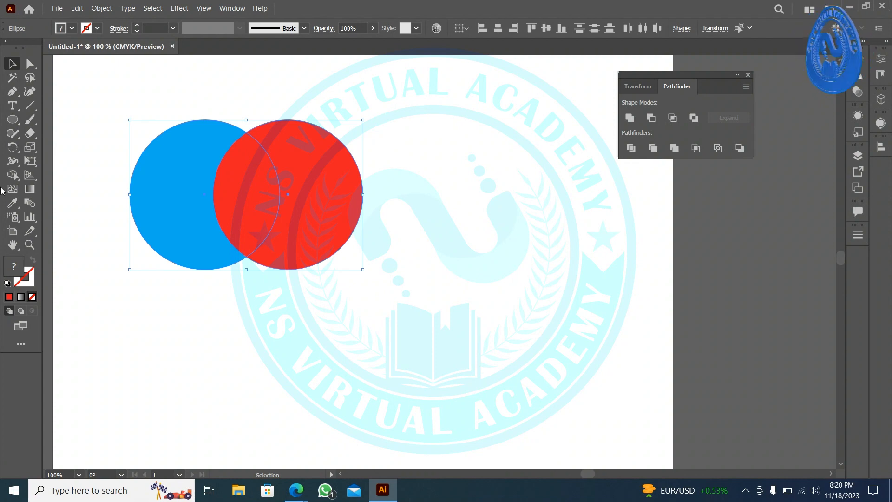
# Step: Remove both outer crescents with the Shape Builder tool, leaving only the overlap, and undo the removals
pyautogui.click(12, 175)
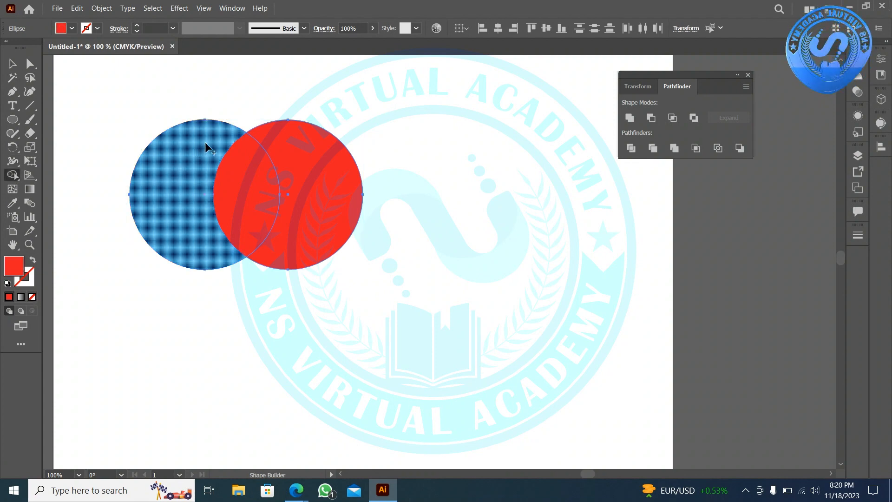
pyautogui.keyDown('alt'); pyautogui.click(193, 172); pyautogui.keyUp('alt')
pyautogui.keyDown('alt'); pyautogui.click(334, 175); pyautogui.keyUp('alt')
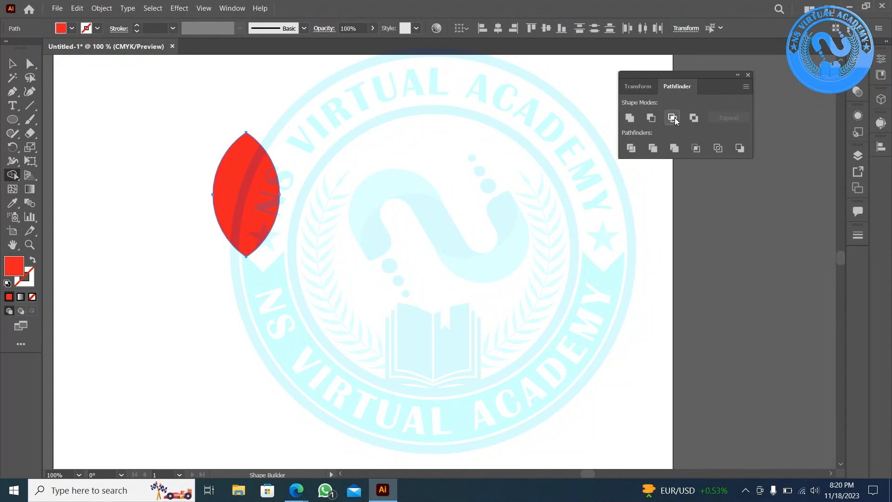
pyautogui.hotkey('ctrl', 'z')
pyautogui.hotkey('ctrl', 'z')
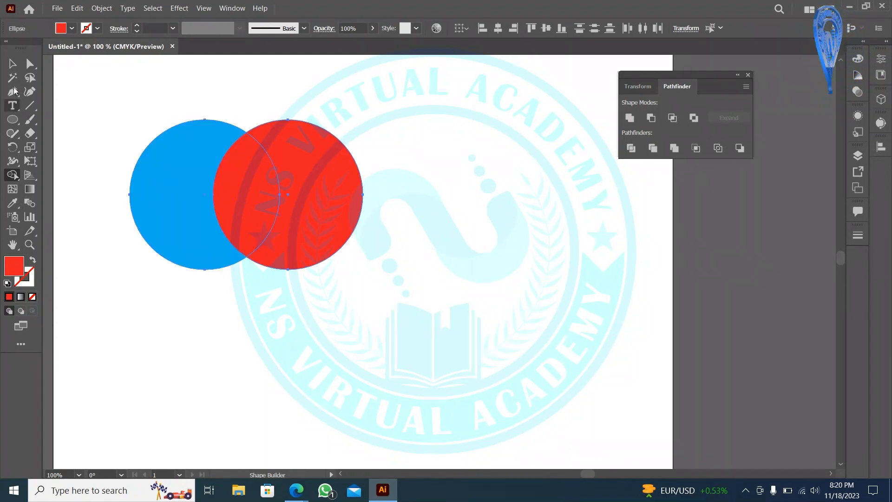
# Step: Cut the overlap out of both circles with Pathfinder Exclude, and move the resulting group rightward and slightly down on the artboard
pyautogui.click(13, 63)
pyautogui.click(434, 245)
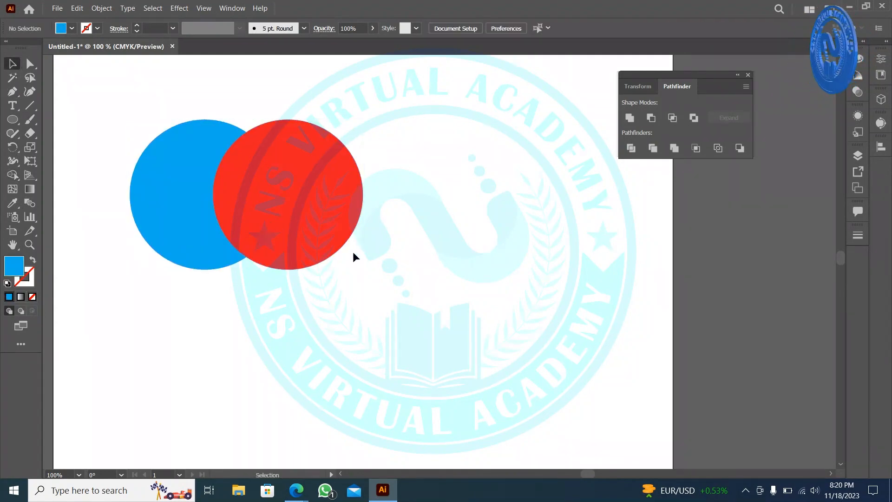
pyautogui.moveTo(374, 299); pyautogui.dragTo(151, 132)
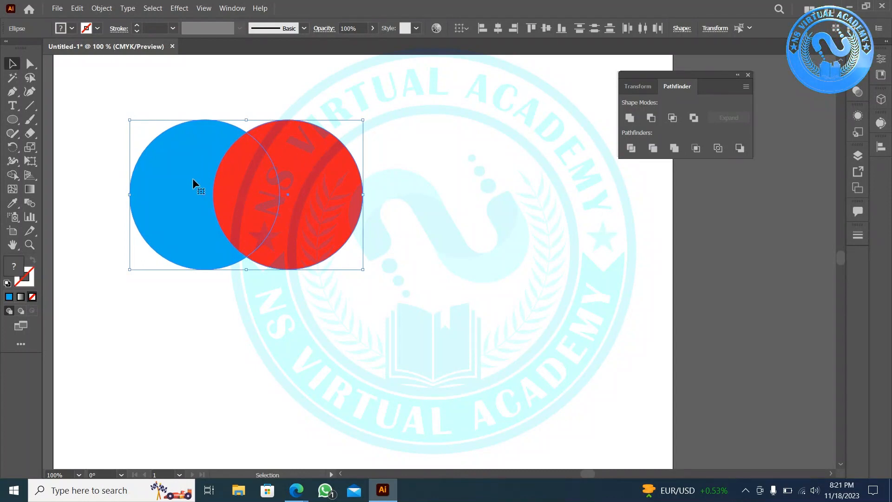
pyautogui.click(693, 118)
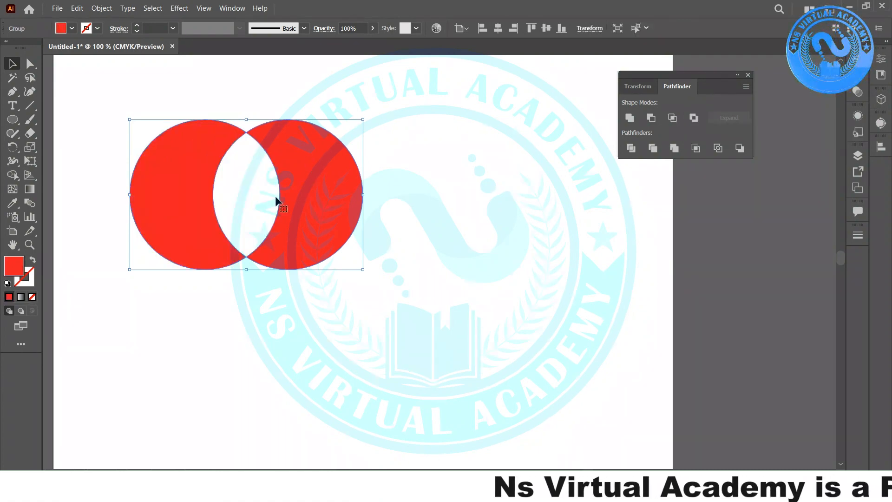
pyautogui.click(247, 184)
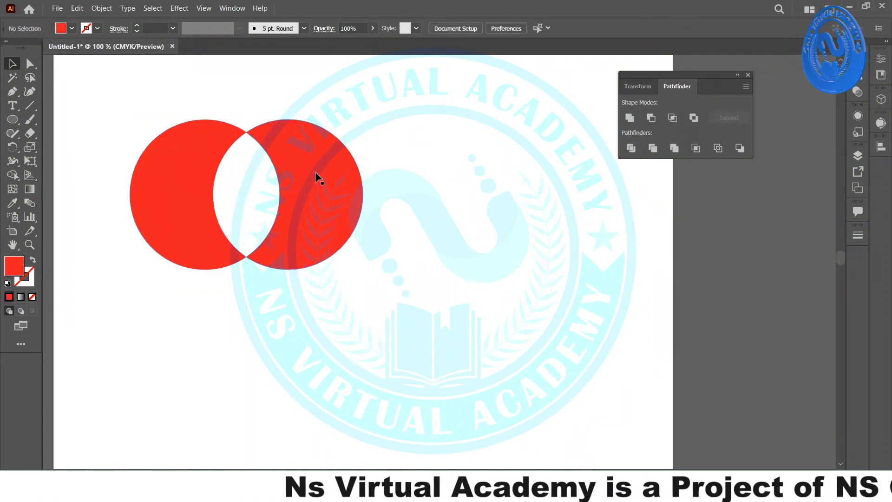
pyautogui.moveTo(317, 175); pyautogui.dragTo(792, 236)
pyautogui.moveTo(621, 199); pyautogui.dragTo(398, 169)
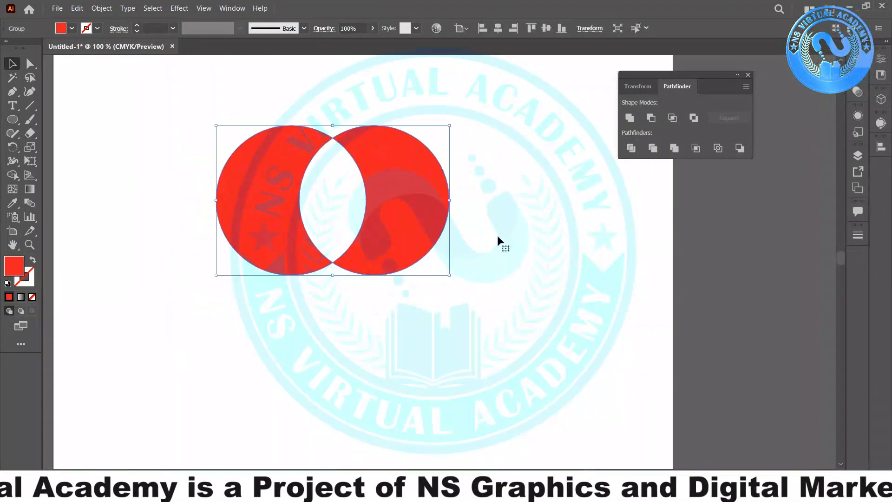
# Step: Undo the moves of the excluded group and the Pathfinder Exclude itself to restore the blue and red circles
pyautogui.hotkey('ctrl', 'z')
pyautogui.hotkey('ctrl', 'z')
pyautogui.hotkey('ctrl', 'z')
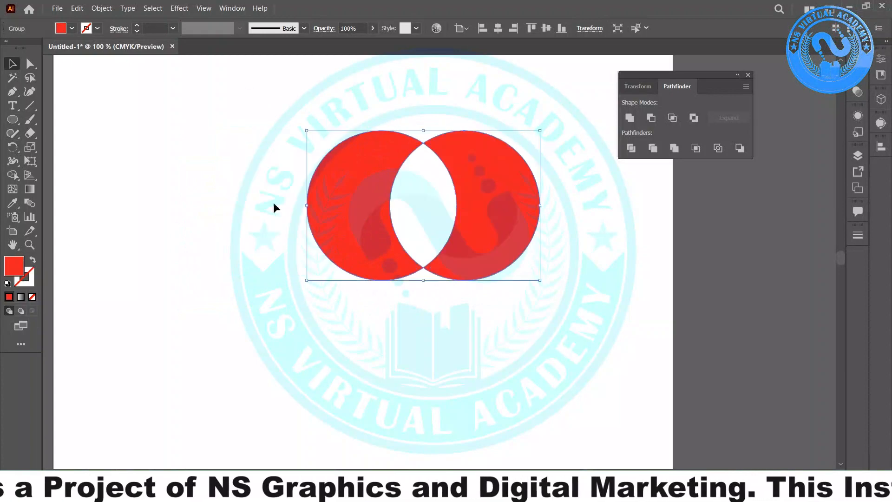
pyautogui.hotkey('ctrl', 'z')
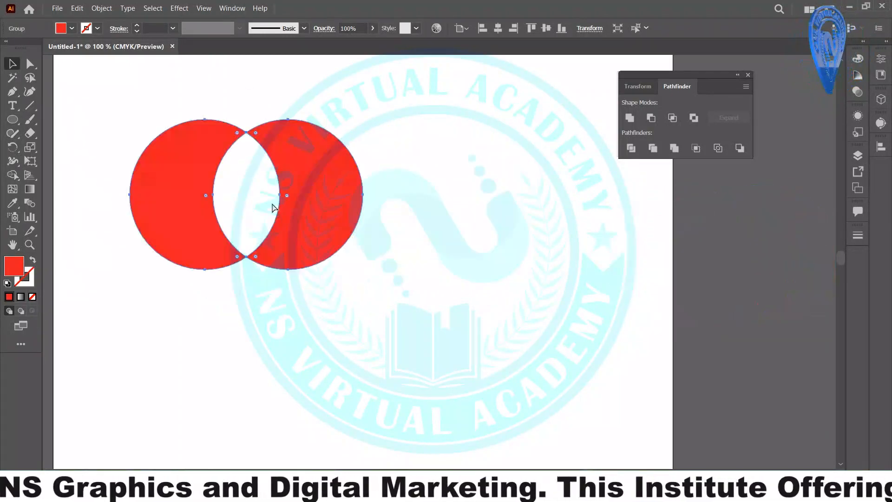
pyautogui.hotkey('ctrl', 'z')
pyautogui.hotkey('ctrl', 'z')
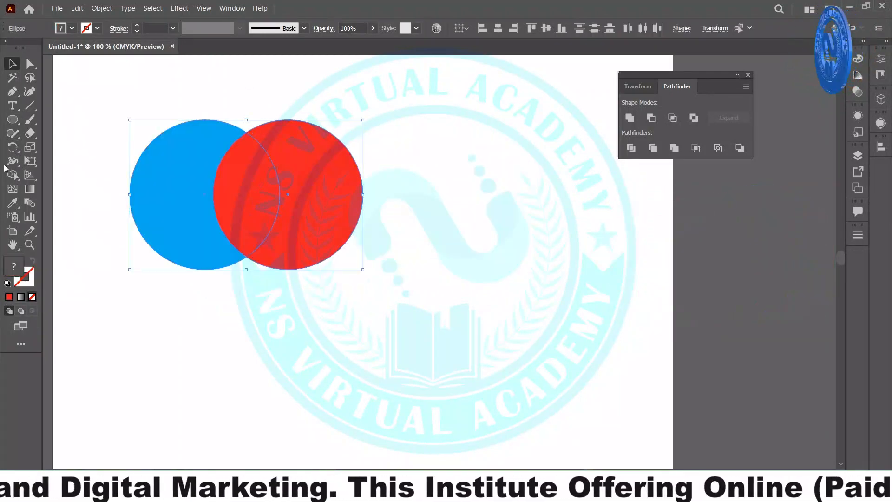
# Step: Remove the overlap of the blue and red circles with the Shape Builder tool
pyautogui.click(13, 175)
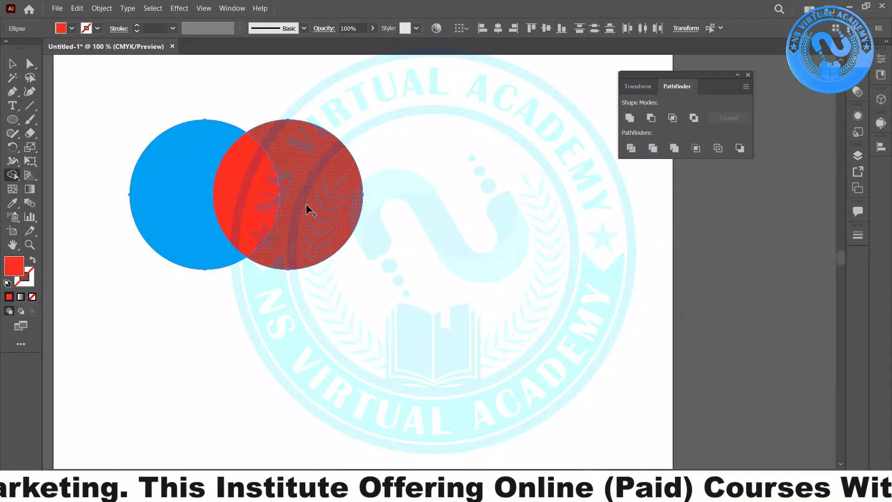
pyautogui.press('super')
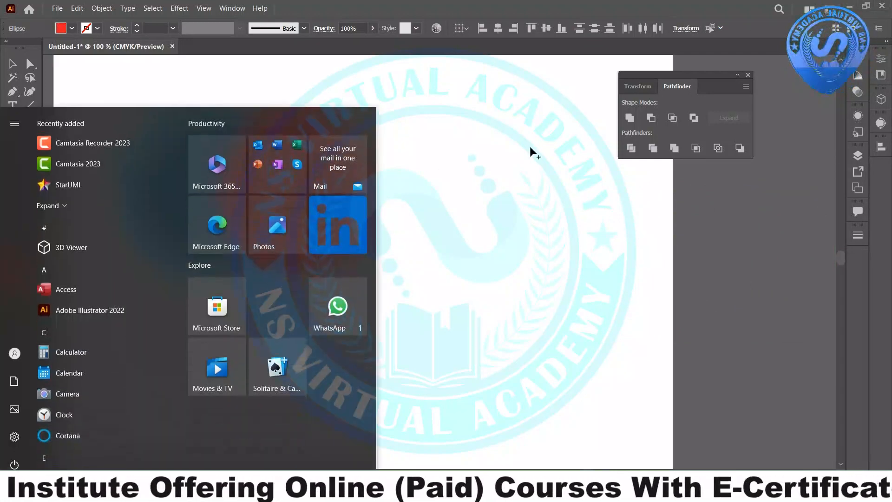
pyautogui.click(530, 152)
pyautogui.keyDown('alt'); pyautogui.click(245, 182); pyautogui.keyUp('alt')
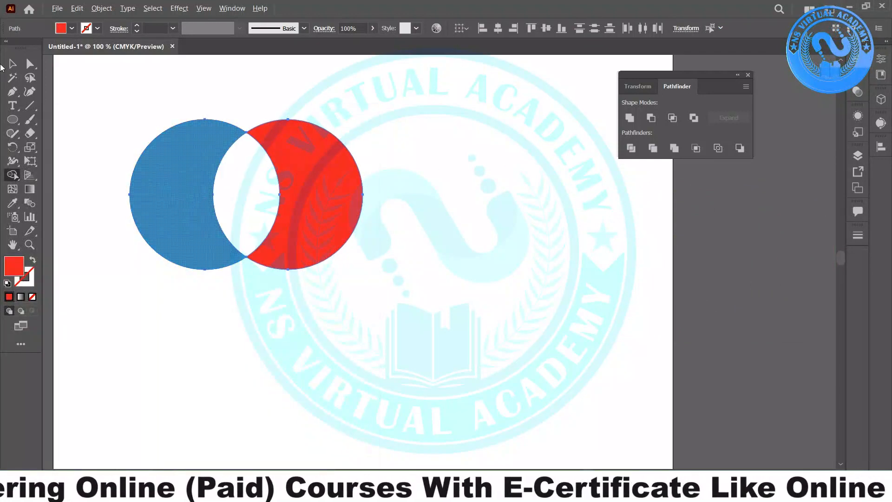
# Step: Move the blue crescent and the red crescent apart, and undo both moves and the overlap removal
pyautogui.press('v')
pyautogui.click(159, 114)
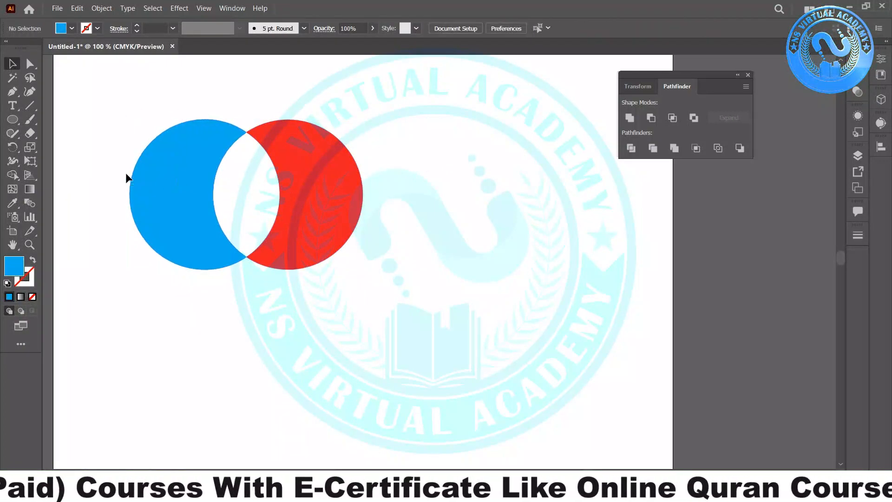
pyautogui.moveTo(126, 175); pyautogui.dragTo(68, 168)
pyautogui.moveTo(258, 169); pyautogui.dragTo(406, 169)
pyautogui.hotkey('ctrl', 'z')
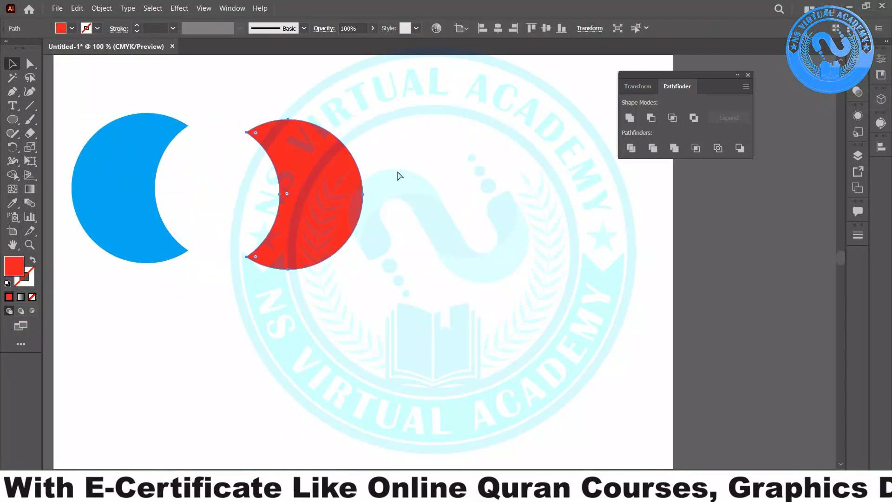
pyautogui.hotkey('ctrl', 'z')
pyautogui.click(456, 240)
pyautogui.moveTo(412, 285); pyautogui.dragTo(169, 200)
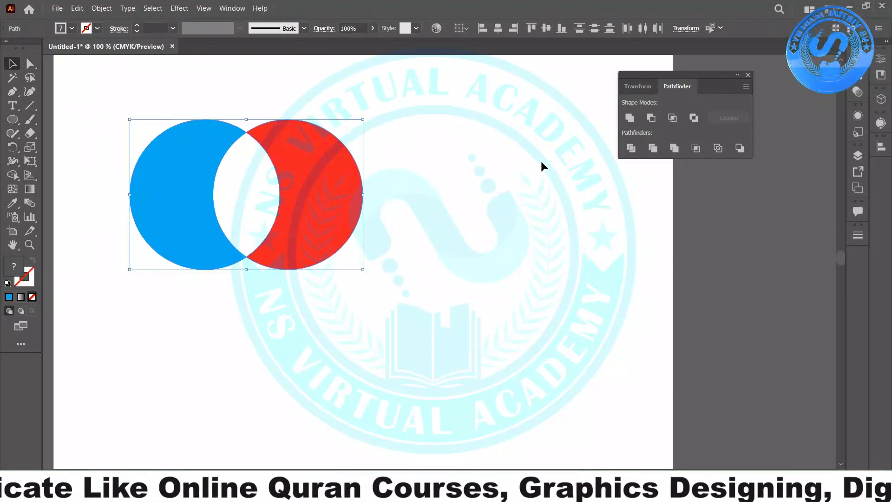
pyautogui.hotkey('ctrl', 'z')
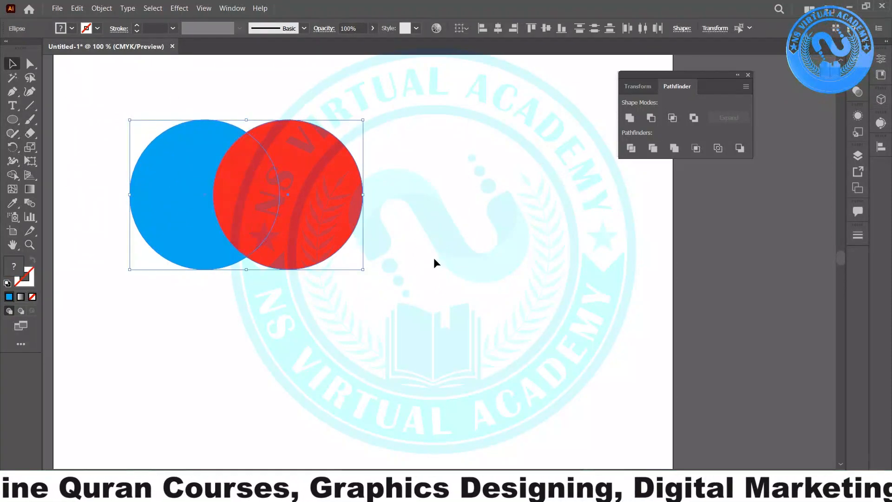
# Step: Apply Pathfinder Exclude to both circles, undo it, and clear the selection
pyautogui.click(434, 258)
pyautogui.moveTo(391, 295); pyautogui.dragTo(180, 183)
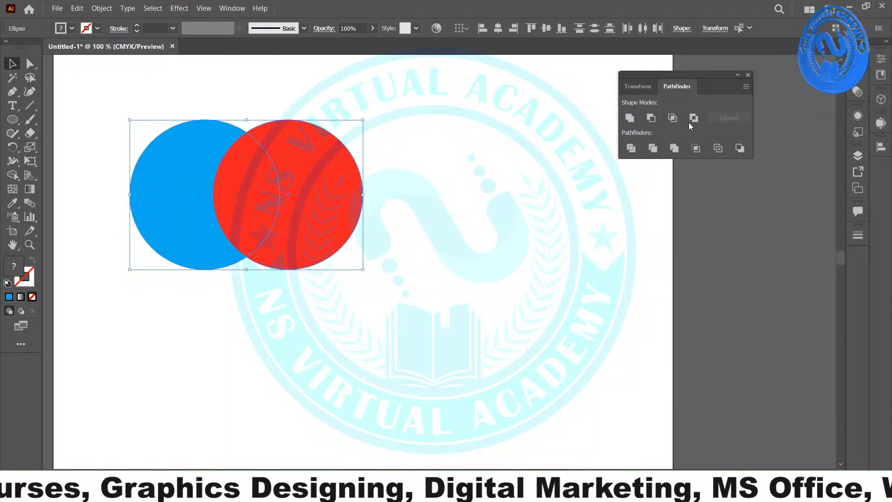
pyautogui.click(691, 119)
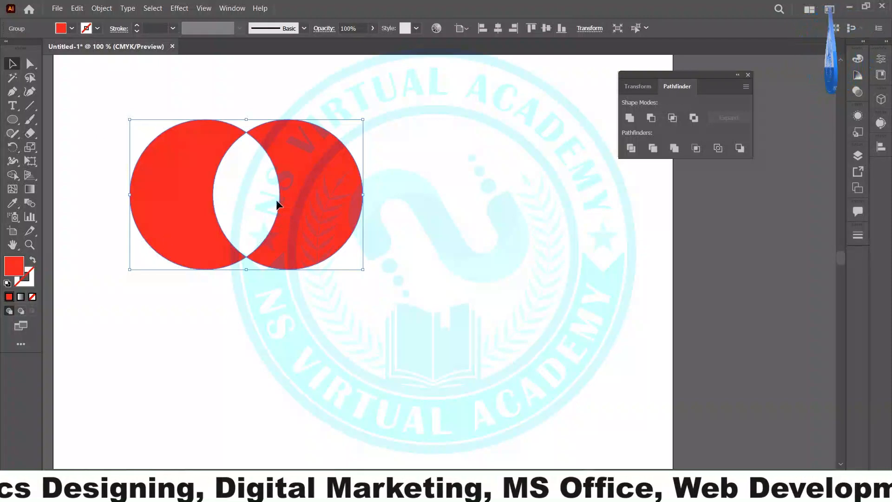
pyautogui.click(251, 190)
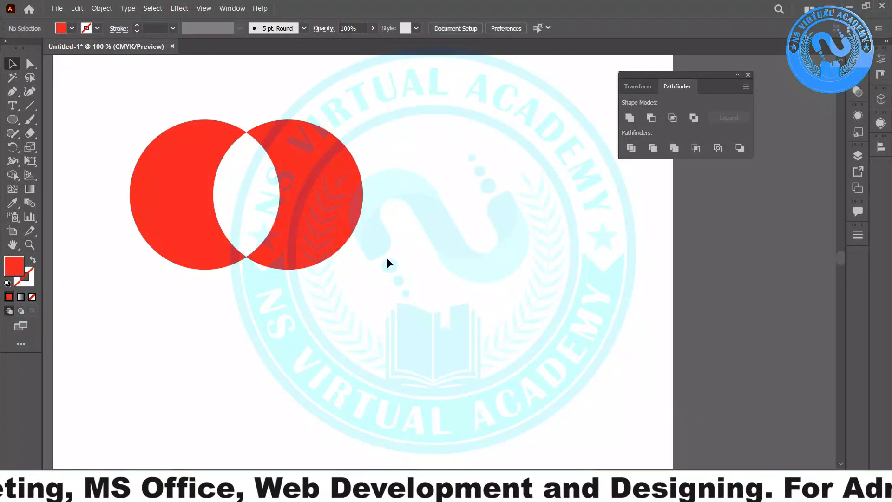
pyautogui.moveTo(386, 260); pyautogui.dragTo(126, 194)
pyautogui.hotkey('ctrl', 'z')
pyautogui.click(517, 213)
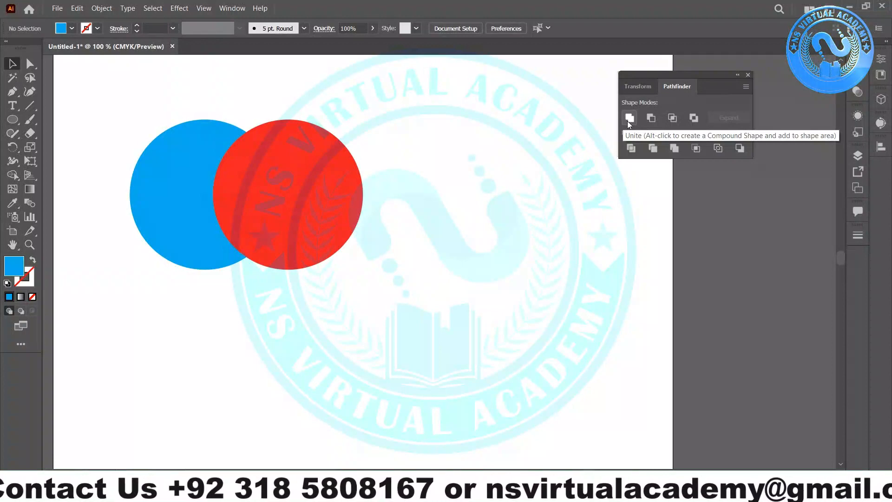
# Step: Combine both circles into a compound shape with Pathfinder Unite
pyautogui.moveTo(376, 355); pyautogui.dragTo(93, 176)
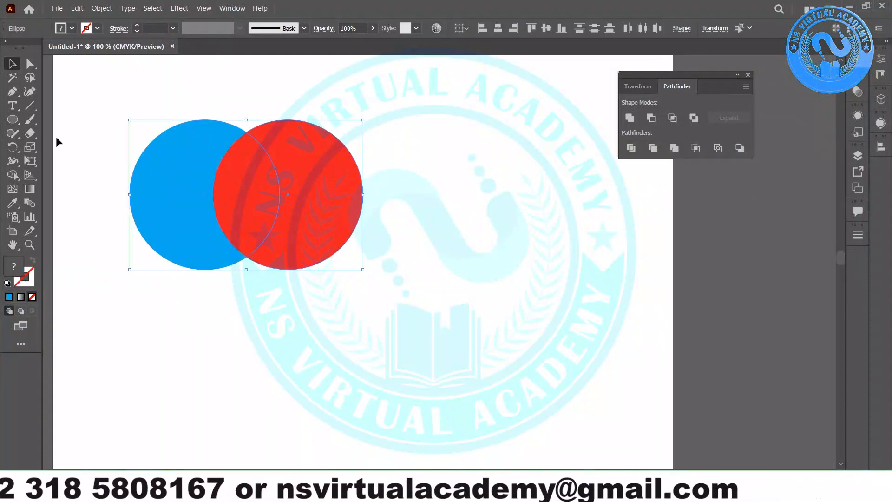
pyautogui.click(631, 118)
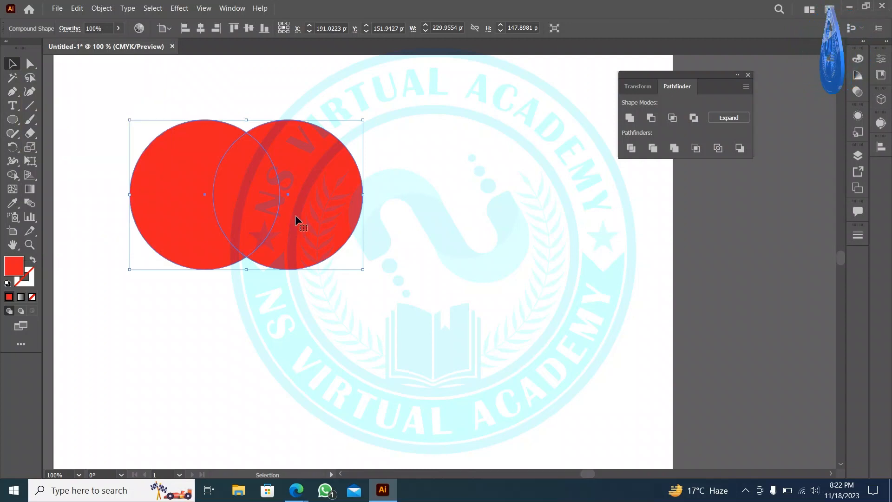
pyautogui.click(445, 252)
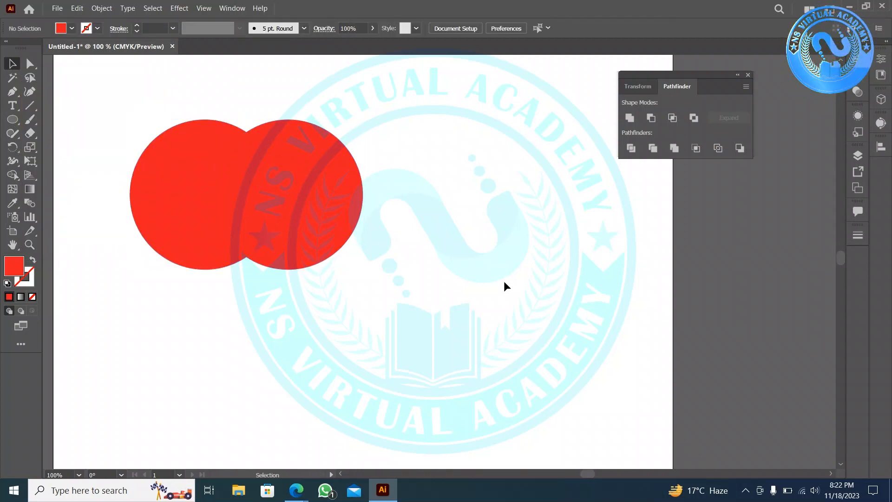
# Step: Apply a linear white-to-black gradient to the stroke of the red compound shape
pyautogui.moveTo(363, 335); pyautogui.dragTo(124, 197)
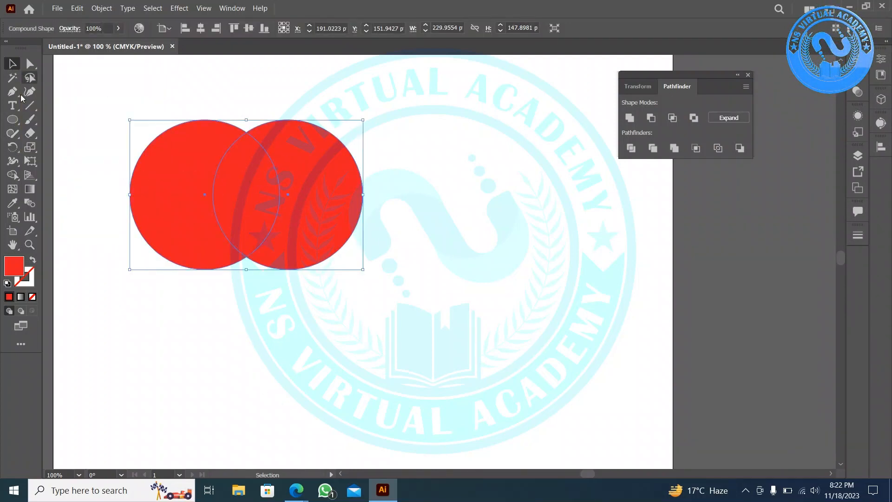
pyautogui.click(33, 284)
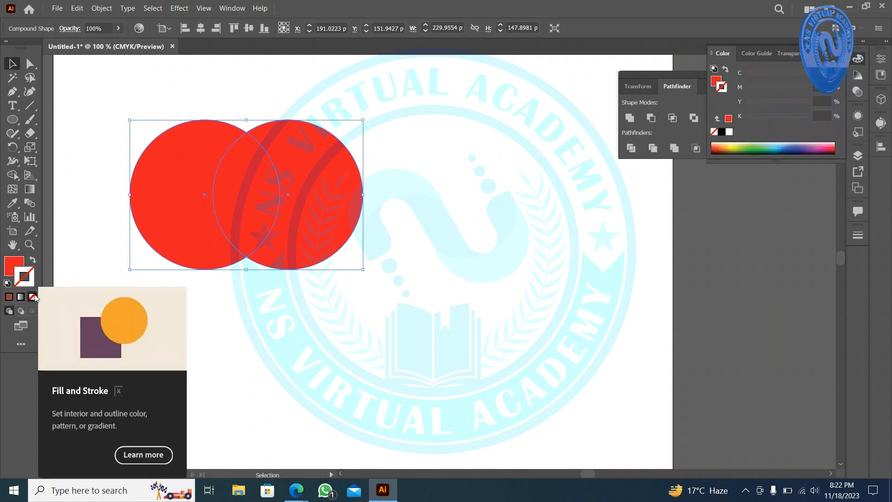
pyautogui.click(21, 301)
pyautogui.click(22, 301)
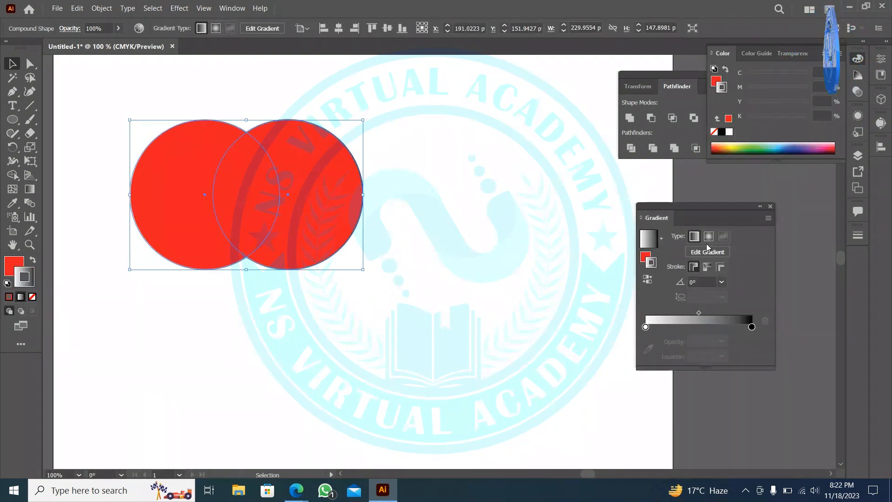
pyautogui.click(413, 294)
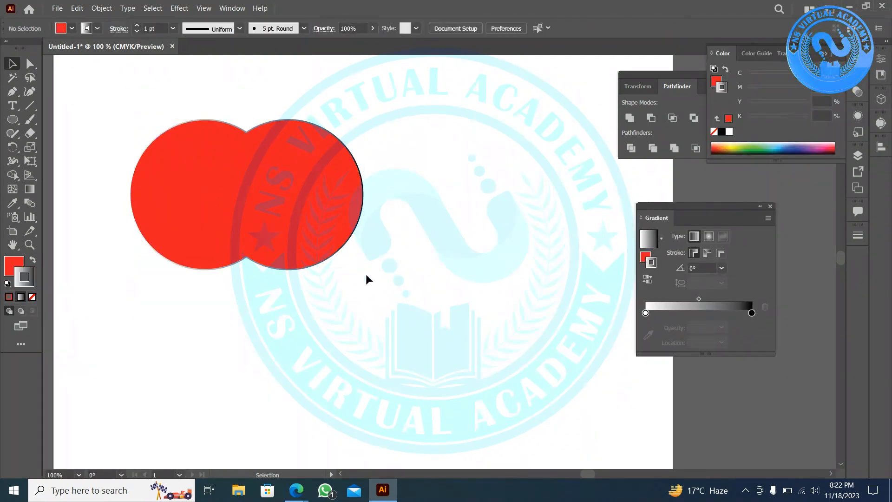
# Step: Change the compound shape's stroke to solid black and close the gradient settings
pyautogui.click(303, 243)
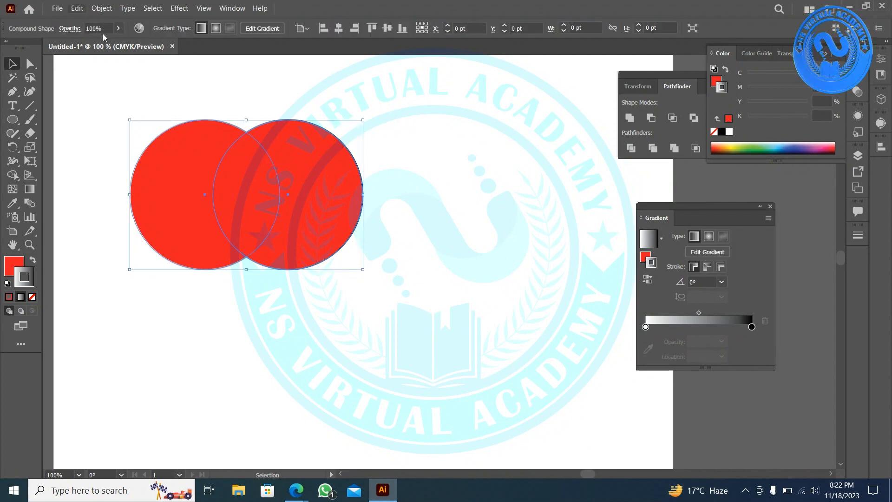
pyautogui.click(339, 325)
pyautogui.click(302, 211)
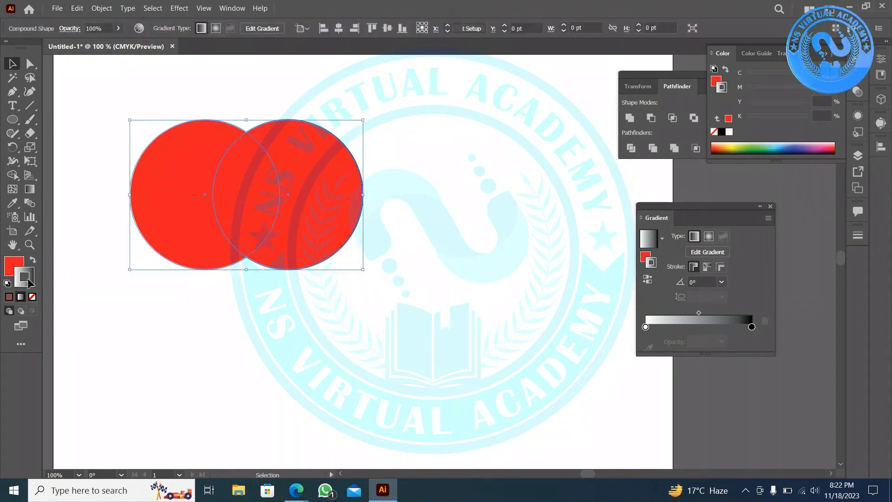
pyautogui.doubleClick(31, 281)
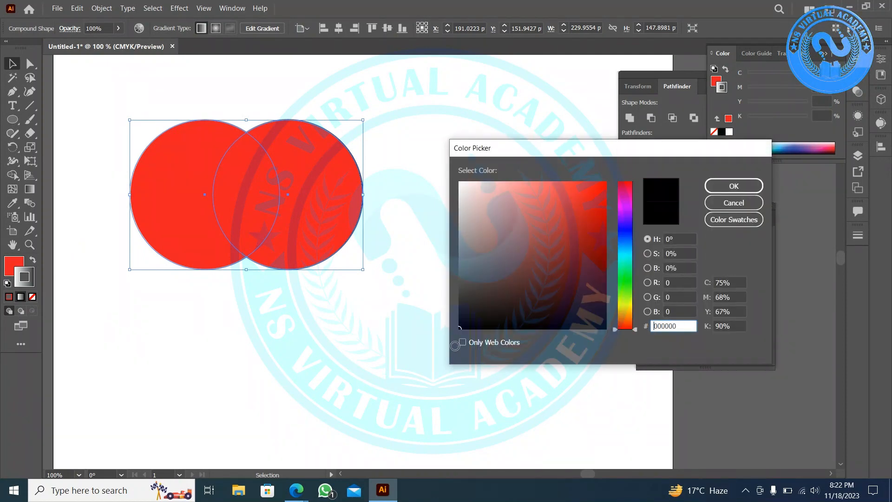
pyautogui.click(462, 328)
pyautogui.click(729, 188)
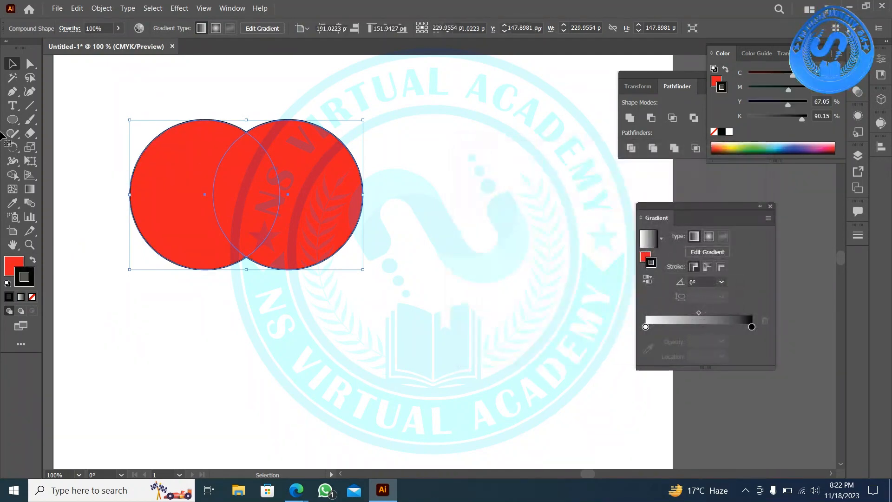
pyautogui.click(154, 291)
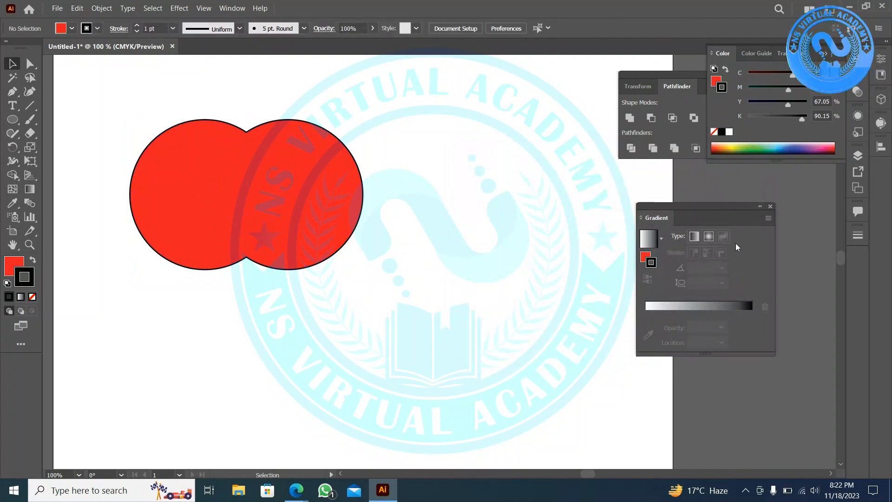
pyautogui.click(770, 207)
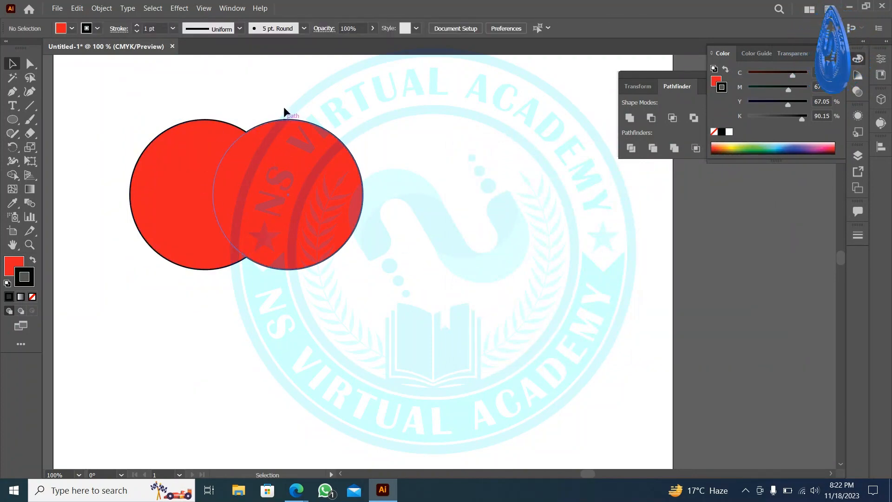
# Step: Pull only the right circle of the compound shape rightward, clear of the left circle, with the Direct Selection tool
pyautogui.click(333, 253)
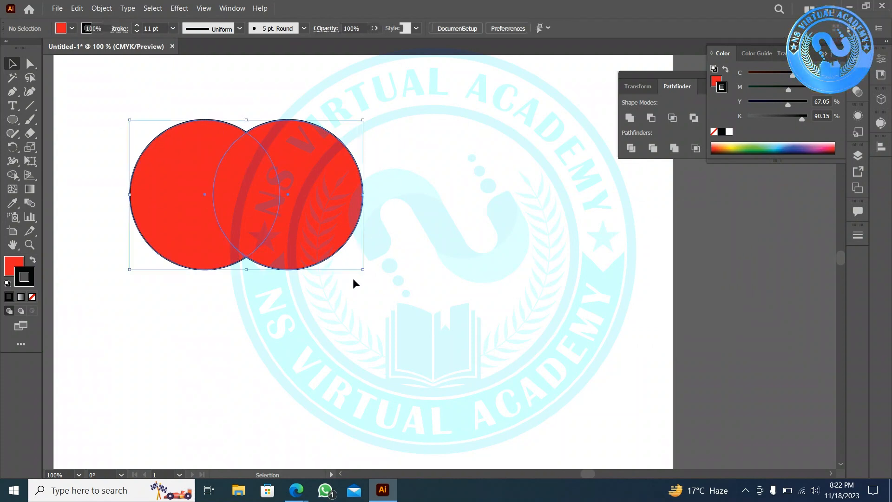
pyautogui.click(30, 63)
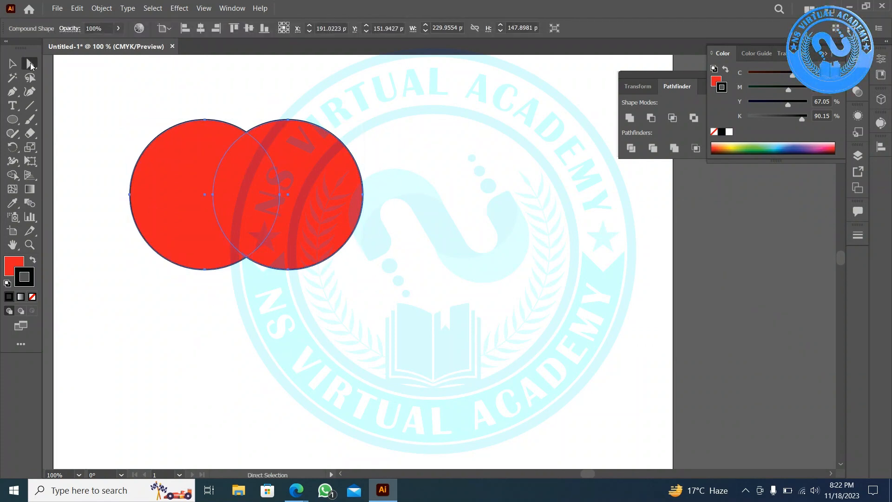
pyautogui.click(432, 201)
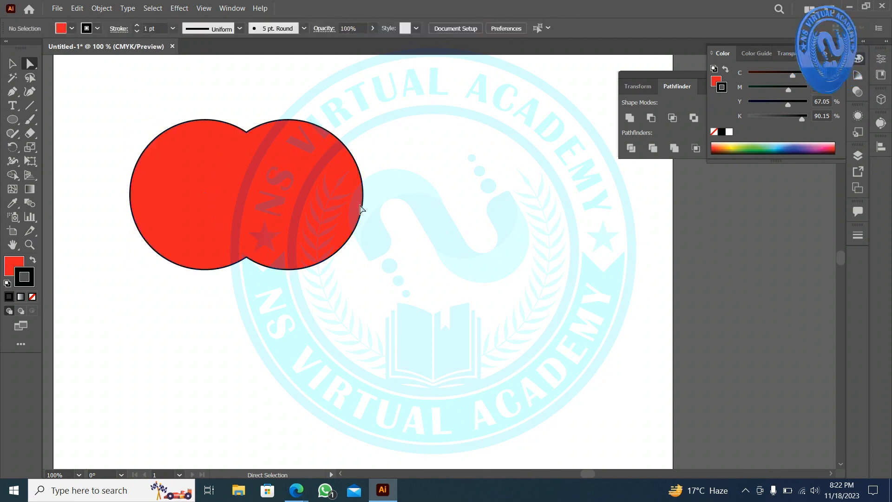
pyautogui.click(316, 200)
pyautogui.moveTo(315, 158); pyautogui.dragTo(493, 156)
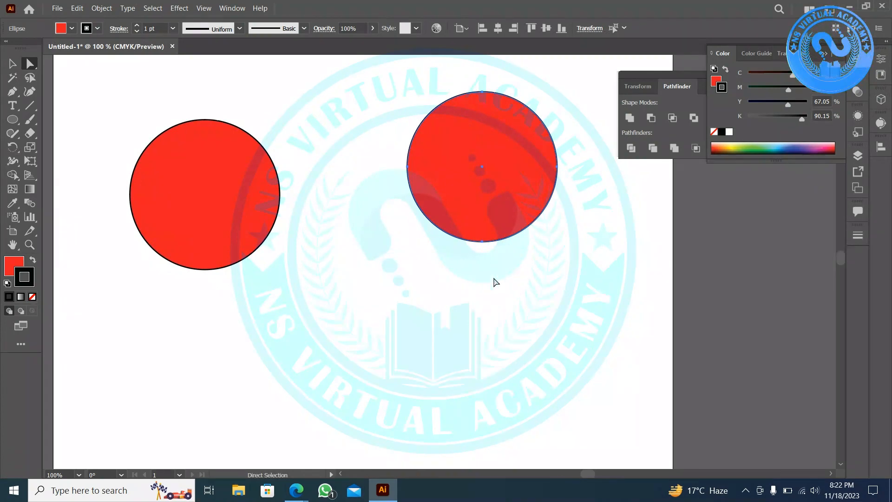
# Step: Move the whole compound shape rightward and slightly down with the Selection tool, and return it to about its previous place
pyautogui.click(12, 63)
pyautogui.click(415, 297)
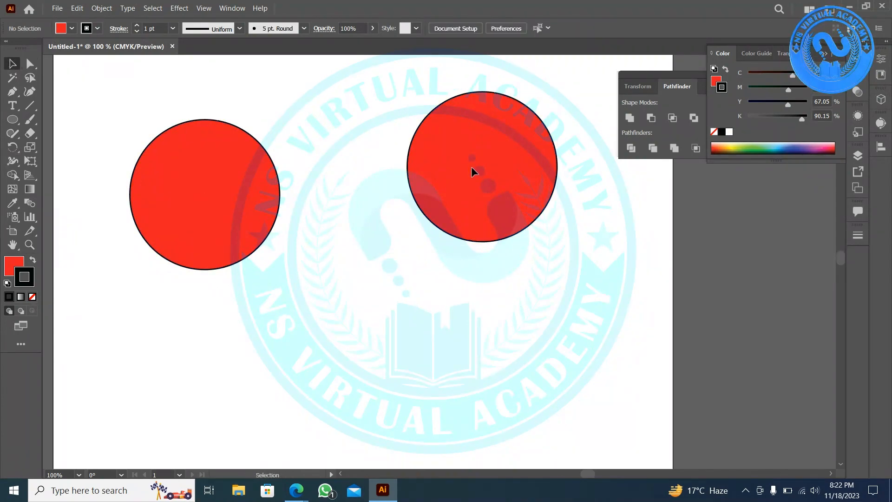
pyautogui.moveTo(471, 166); pyautogui.dragTo(535, 187)
pyautogui.moveTo(289, 225); pyautogui.dragTo(223, 205)
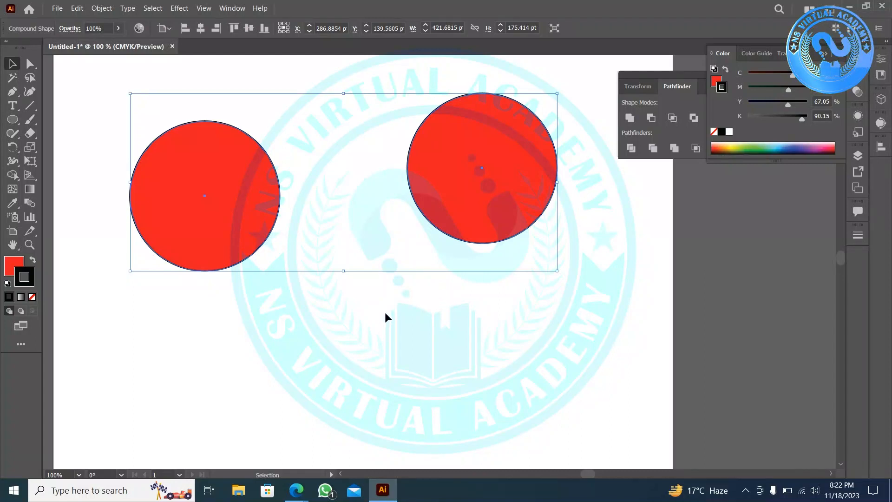
# Step: Move only the right circle back over the left one with the Direct Selection tool so that more than half of it overlaps
pyautogui.click(337, 319)
pyautogui.click(34, 68)
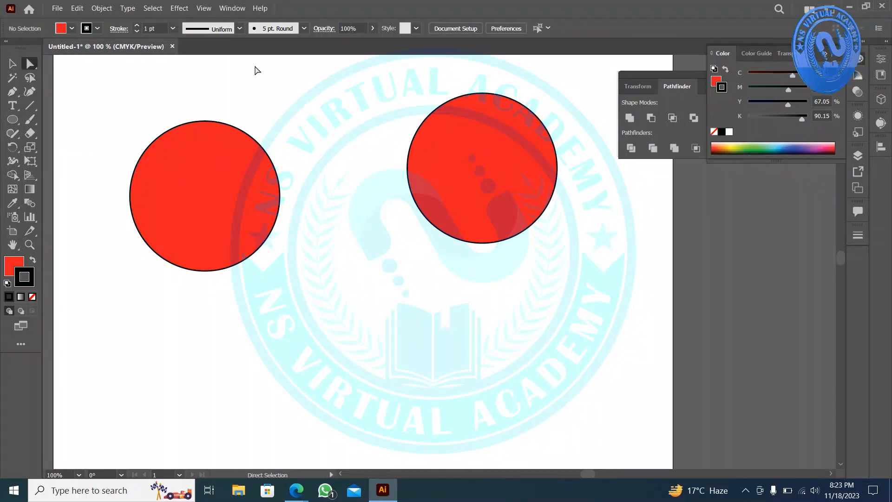
pyautogui.moveTo(526, 173); pyautogui.dragTo(298, 198)
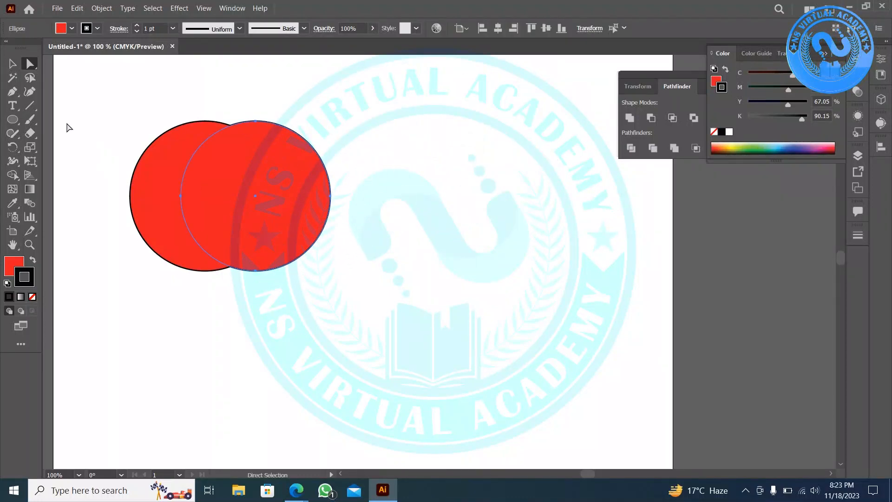
# Step: Select the whole compound shape and move it rightward and slightly down with the Direct Selection tool
pyautogui.click(13, 64)
pyautogui.click(175, 88)
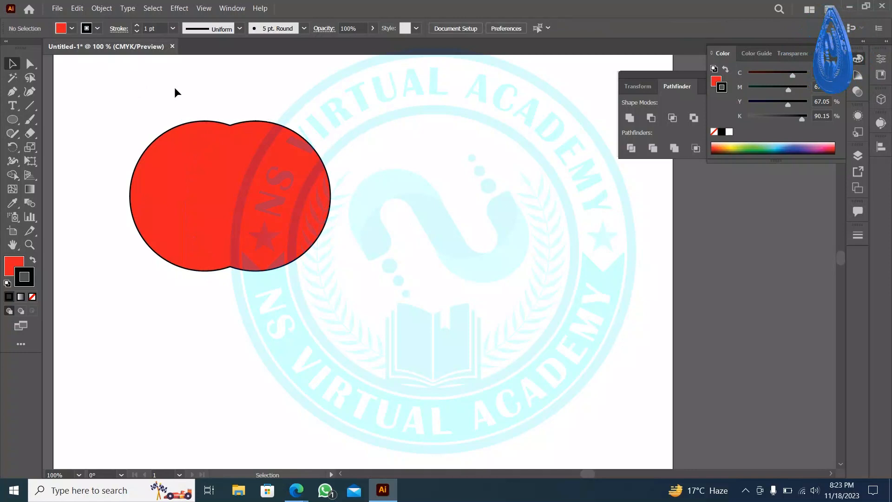
pyautogui.click(288, 153)
pyautogui.click(30, 64)
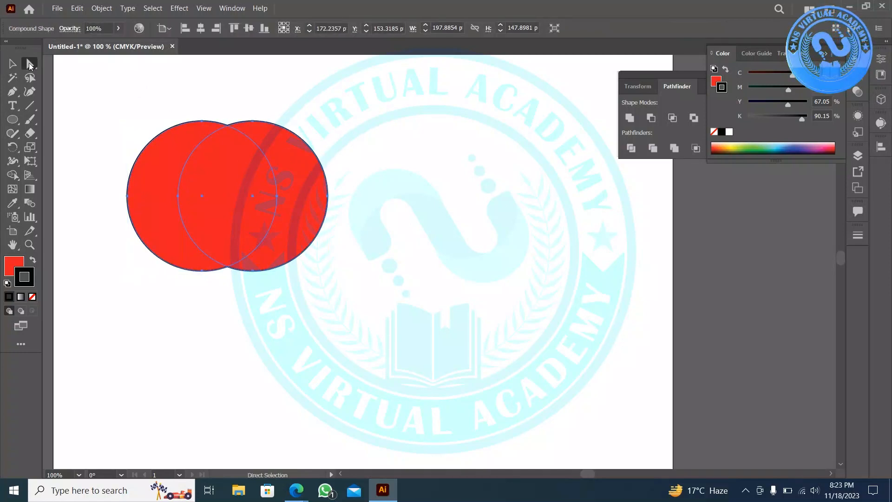
pyautogui.moveTo(283, 189); pyautogui.dragTo(389, 198)
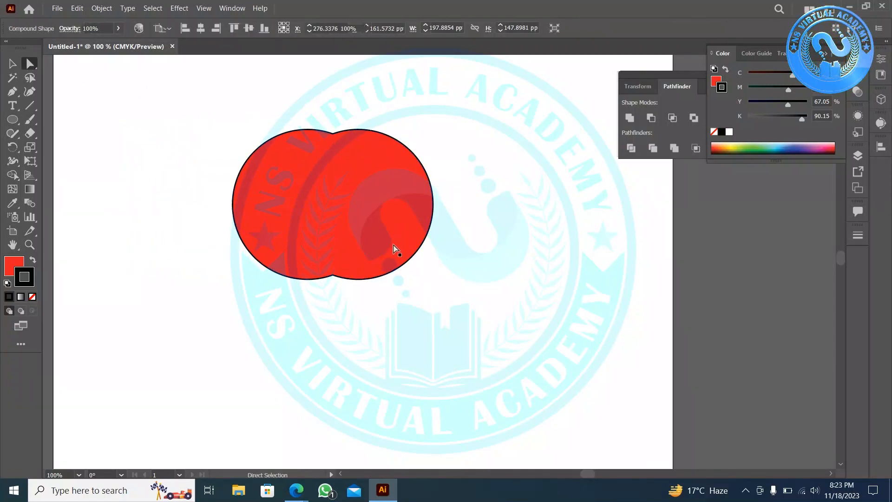
# Step: Pull only the right circle clear of the left one with the Direct Selection tool and bring it back to a partial overlap
pyautogui.moveTo(392, 249); pyautogui.dragTo(505, 238)
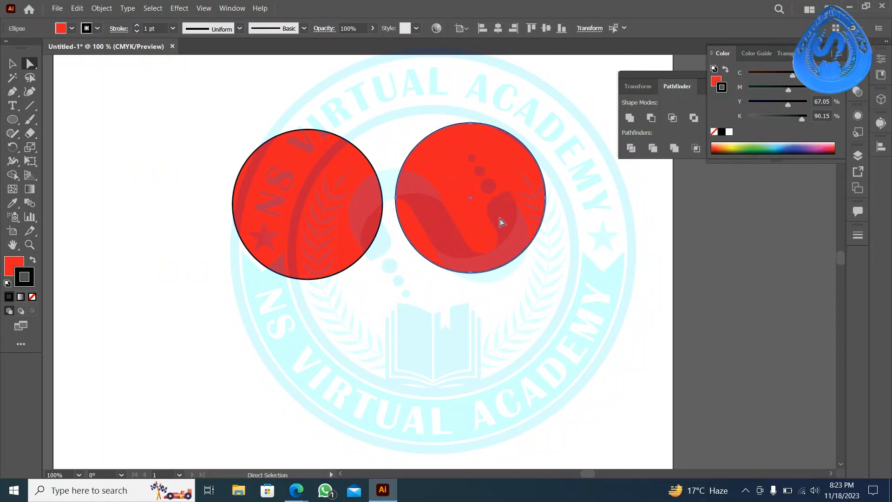
pyautogui.moveTo(502, 217); pyautogui.dragTo(438, 219)
# Step: Move the whole compound shape leftward with the Selection tool and deselect it
pyautogui.click(11, 66)
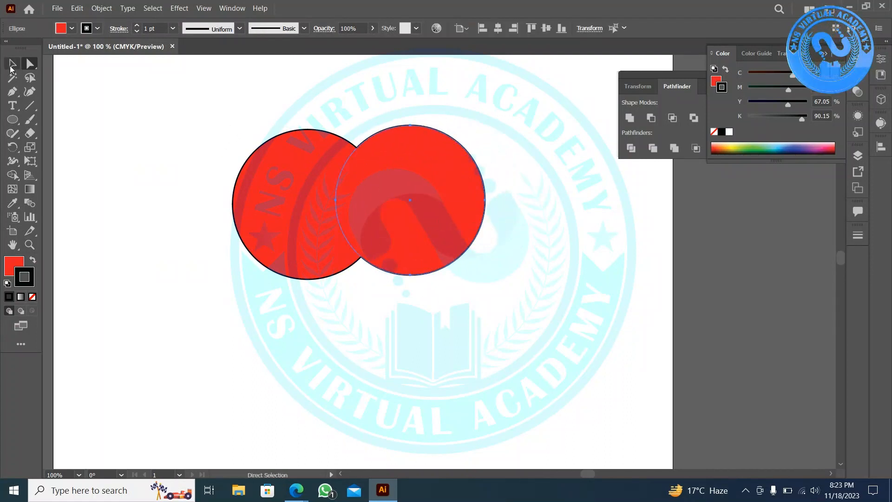
pyautogui.moveTo(304, 212); pyautogui.dragTo(271, 232)
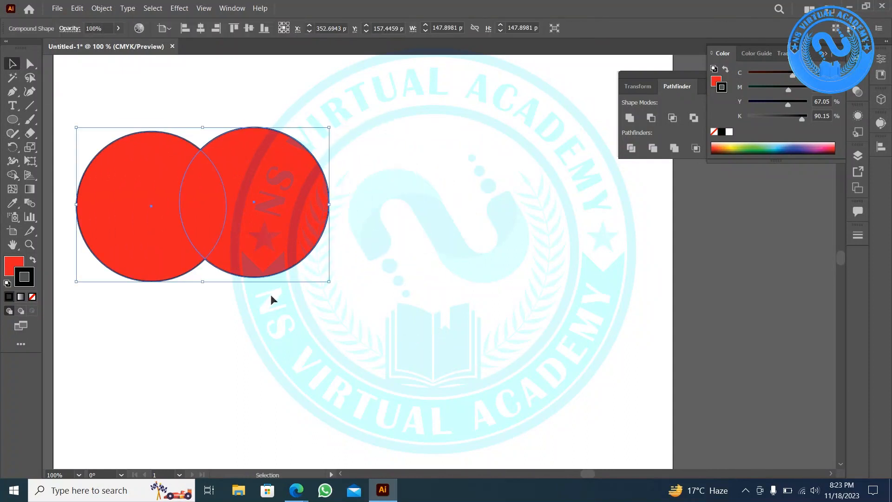
pyautogui.click(271, 297)
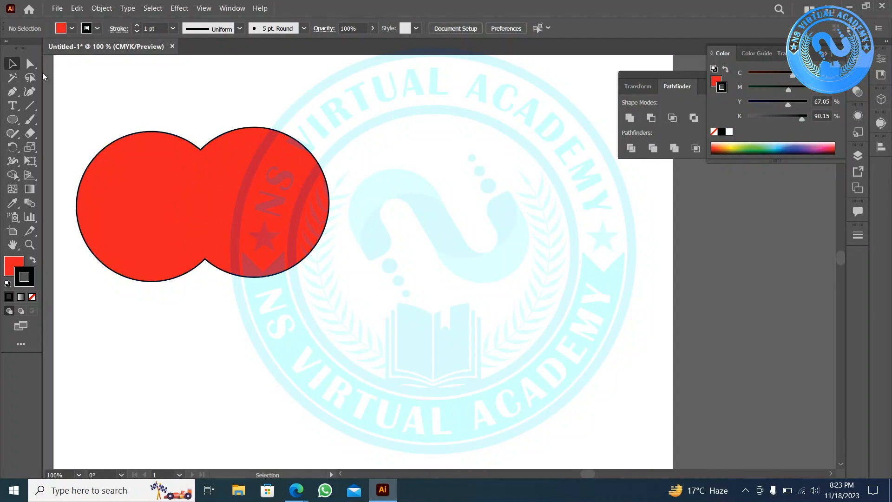
# Step: Undo the recent circle and shape moves, and clear the compound shape from the artboard
pyautogui.hotkey('ctrl', 'z')
pyautogui.hotkey('ctrl', 'z')
pyautogui.hotkey('ctrl', 'z')
pyautogui.hotkey('ctrl', 'z')
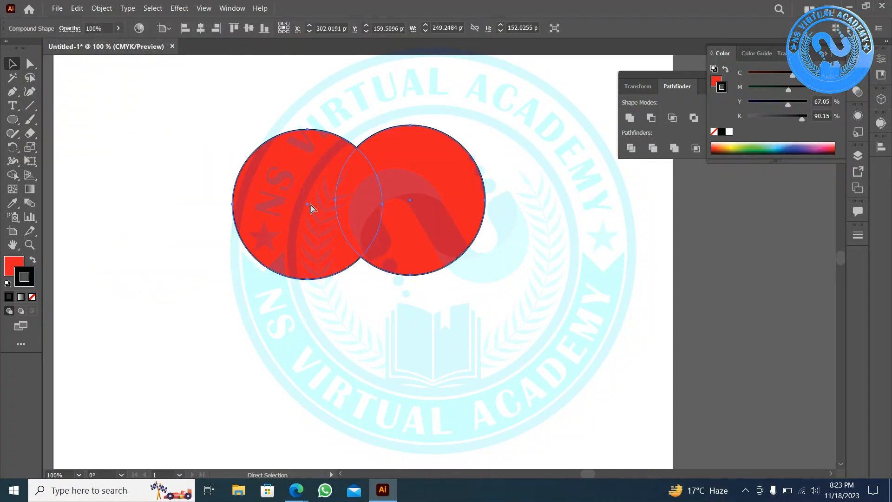
pyautogui.hotkey('ctrl', 'z')
pyautogui.hotkey('ctrl', 'z')
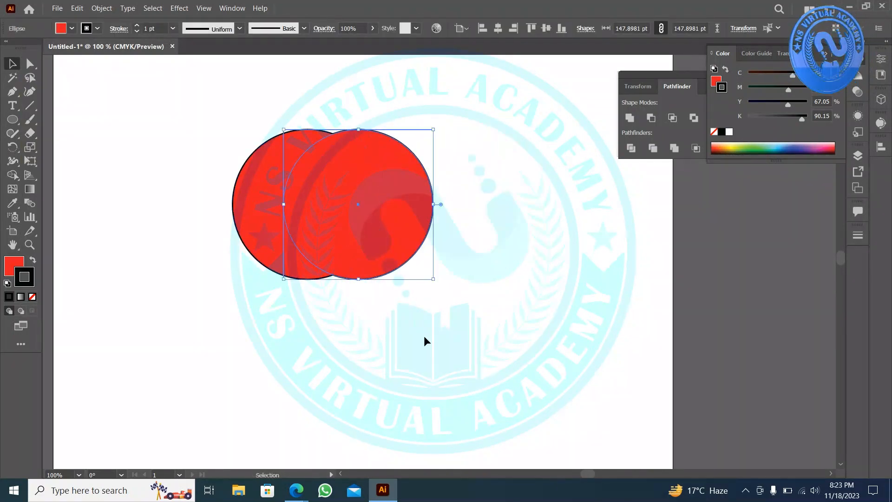
pyautogui.hotkey('ctrl', 'z')
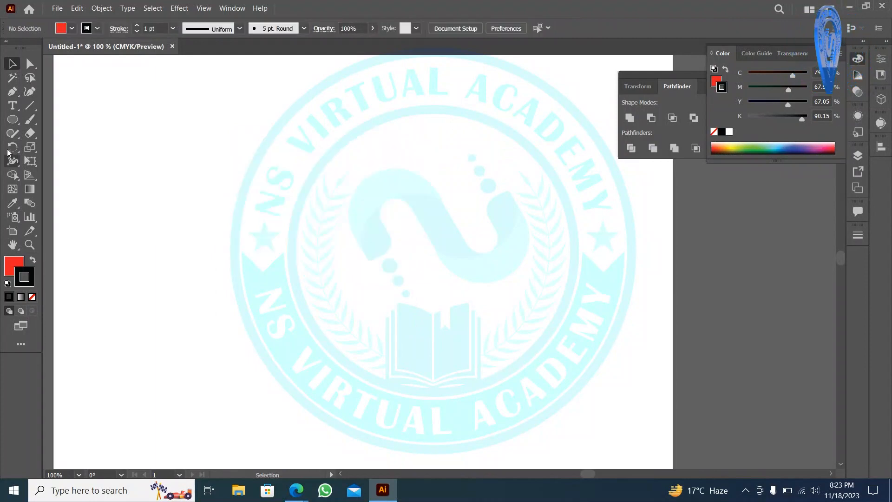
# Step: Draw a circle about 166 pt in diameter and duplicate it rightward so the copy partly overlaps the original
pyautogui.press('l')
pyautogui.moveTo(149, 150); pyautogui.dragTo(318, 318)
pyautogui.click(12, 64)
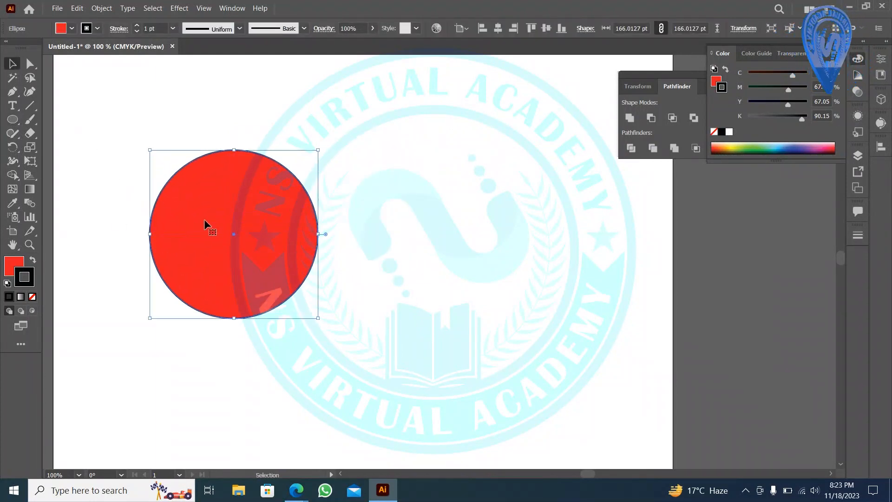
pyautogui.moveTo(240, 230); pyautogui.dragTo(341, 244)
# Step: Close the Color panel, place the Pathfinder panel closer to the circles and deselect the copy
pyautogui.click(824, 56)
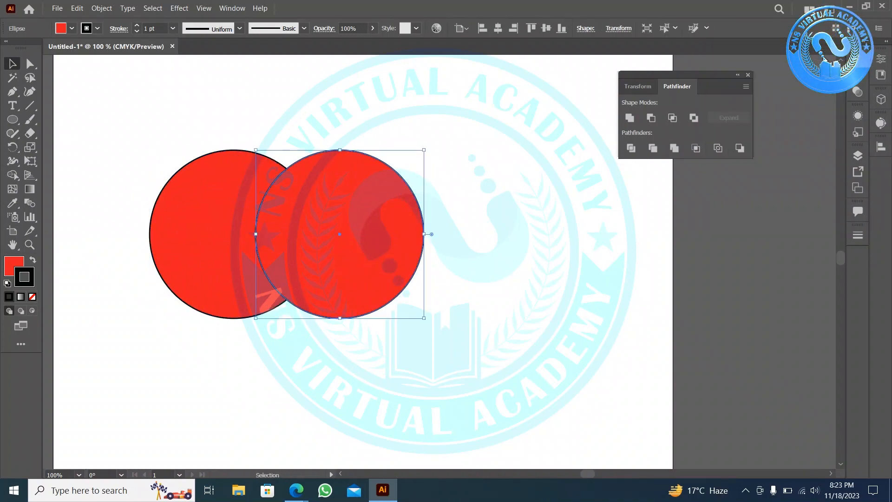
pyautogui.moveTo(592, 120); pyautogui.dragTo(599, 117)
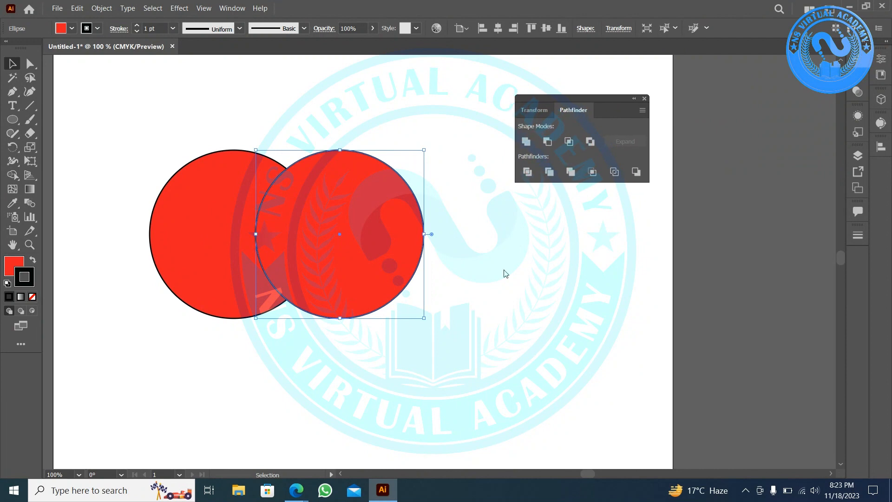
pyautogui.click(438, 352)
# Step: Subtract the right circle from the left one with Minus Front as an editable compound shape, and deselect it
pyautogui.moveTo(296, 361); pyautogui.dragTo(168, 206)
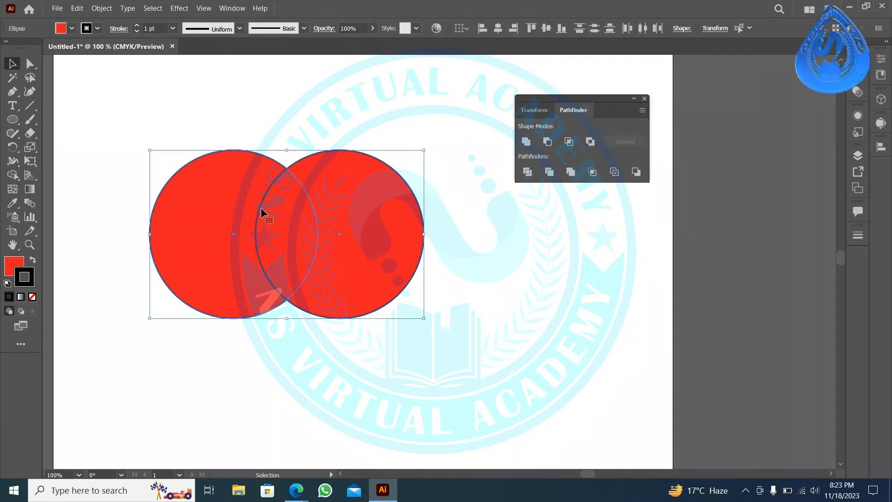
pyautogui.click(548, 142)
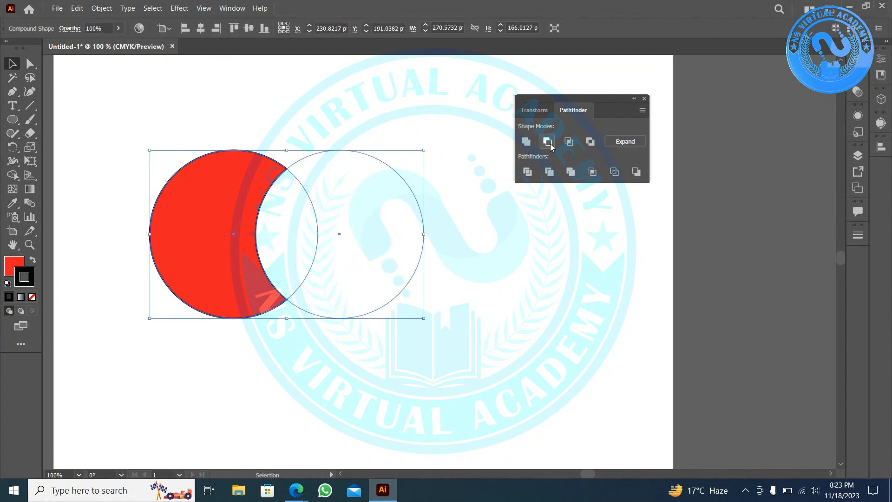
pyautogui.click(83, 80)
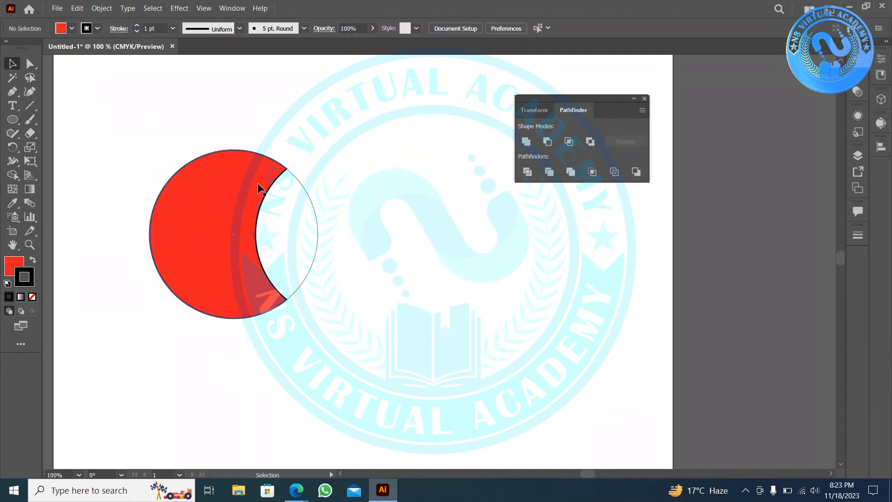
# Step: Move the cutting circle of the compound shape leftward with the Direct Selection tool so that only a thin crescent is left
pyautogui.click(210, 201)
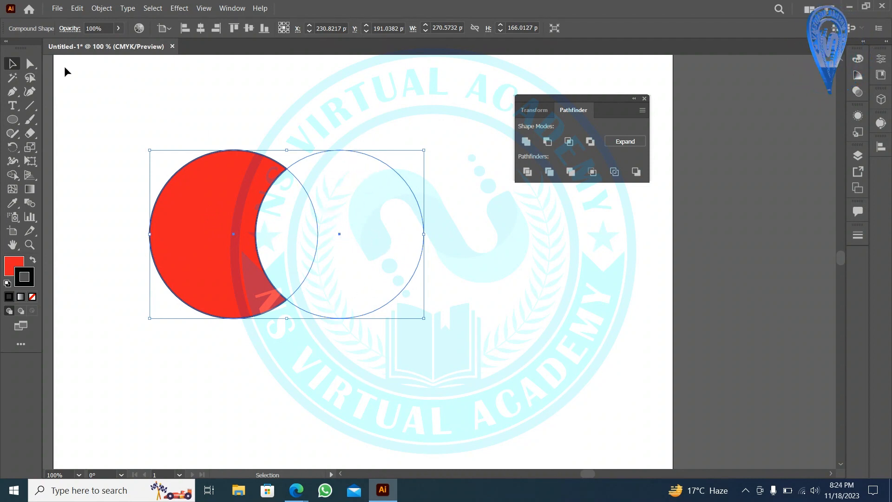
pyautogui.click(29, 64)
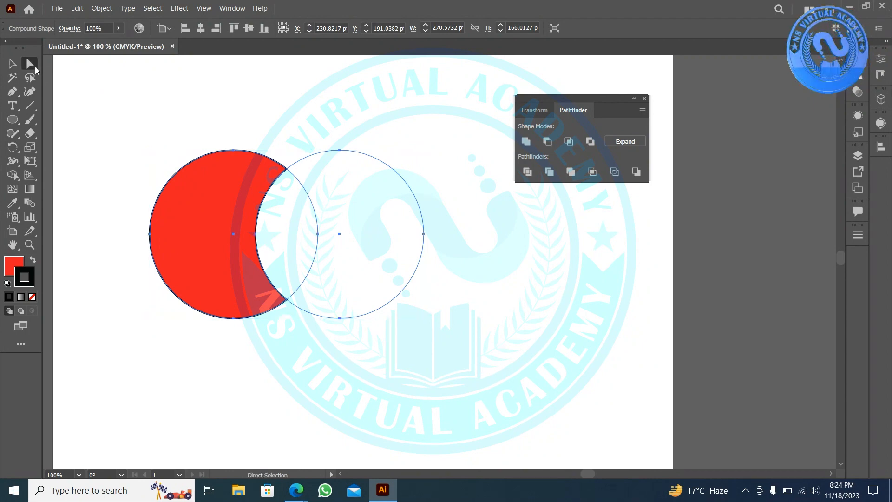
pyautogui.moveTo(406, 233)
pyautogui.mouseDown()
pyautogui.moveTo(375, 210)
pyautogui.moveTo(408, 245)
pyautogui.mouseUp()
pyautogui.click(439, 312)
pyautogui.moveTo(348, 262); pyautogui.dragTo(267, 272)
pyautogui.click(354, 411)
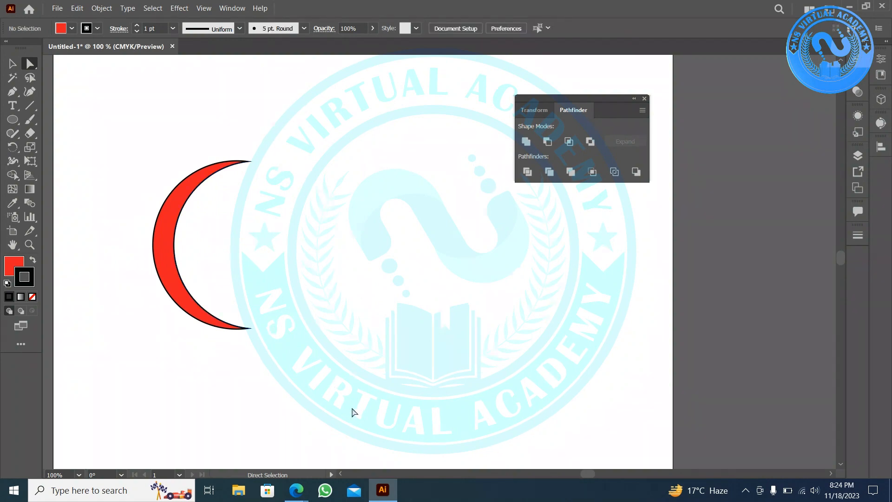
# Step: Move the cutting circle rightward to thicken the crescent, placing its center level with and about 71 pt right of the other circle's center
pyautogui.moveTo(227, 244); pyautogui.dragTo(340, 240)
pyautogui.click(465, 214)
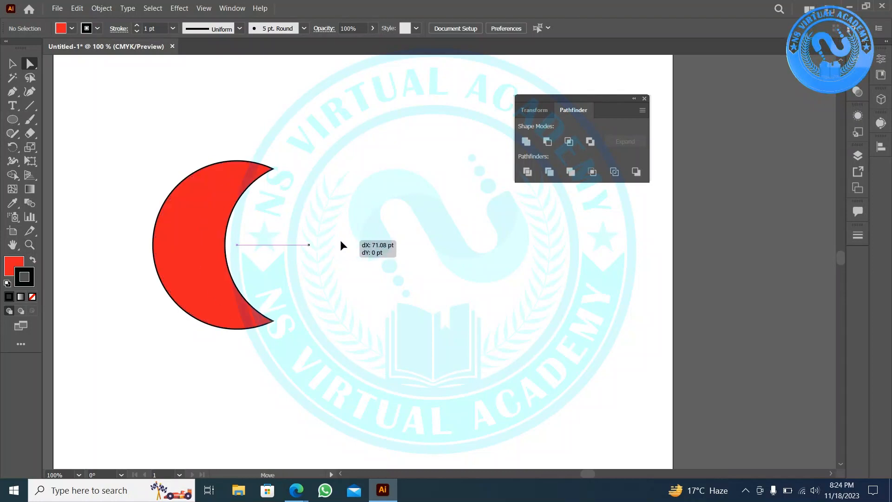
pyautogui.click(470, 292)
# Step: Select the whole crescent compound shape with the Selection tool and delete it
pyautogui.click(12, 63)
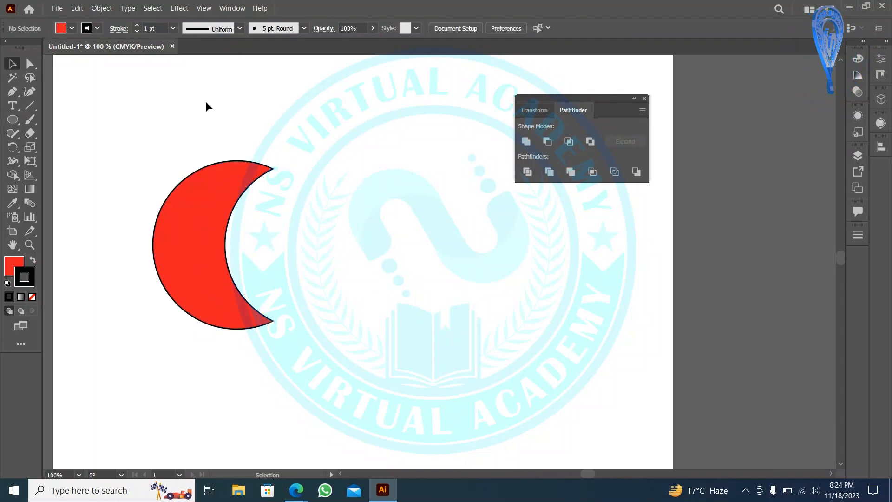
pyautogui.click(341, 239)
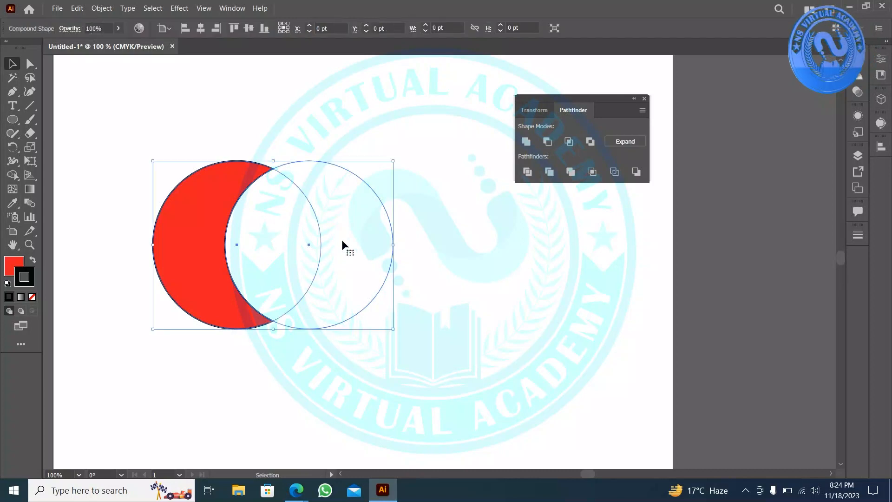
pyautogui.press('Delete')
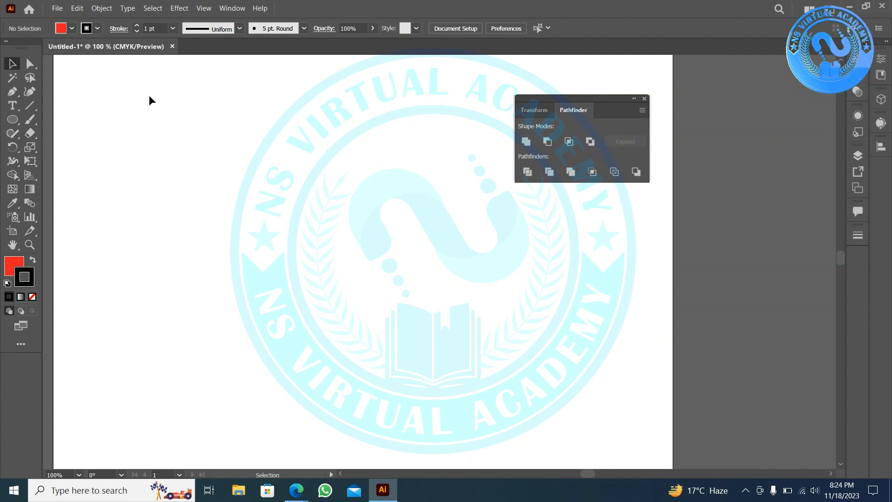
# Step: Draw a new circle about 143.5 pt in diameter and duplicate it rightward with a partial overlap
pyautogui.click(12, 119)
pyautogui.moveTo(163, 132); pyautogui.dragTo(308, 278)
pyautogui.click(14, 63)
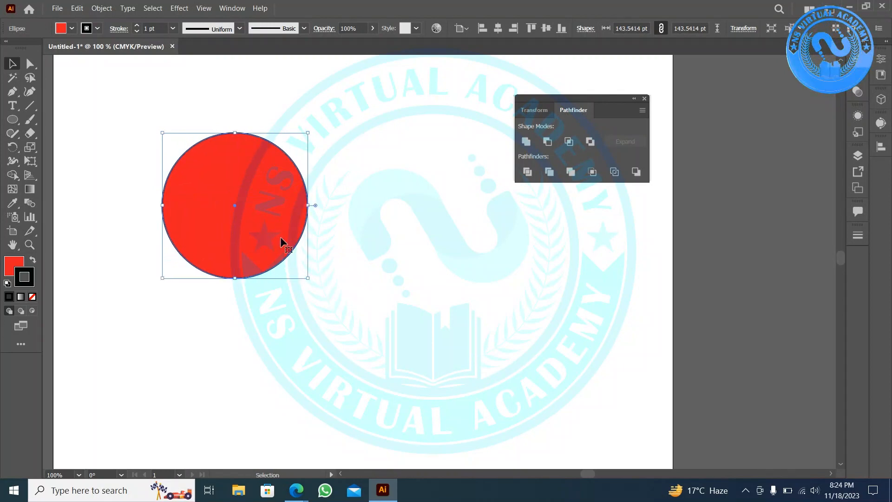
pyautogui.moveTo(264, 236); pyautogui.dragTo(335, 241)
pyautogui.scroll(3, 336, 241)
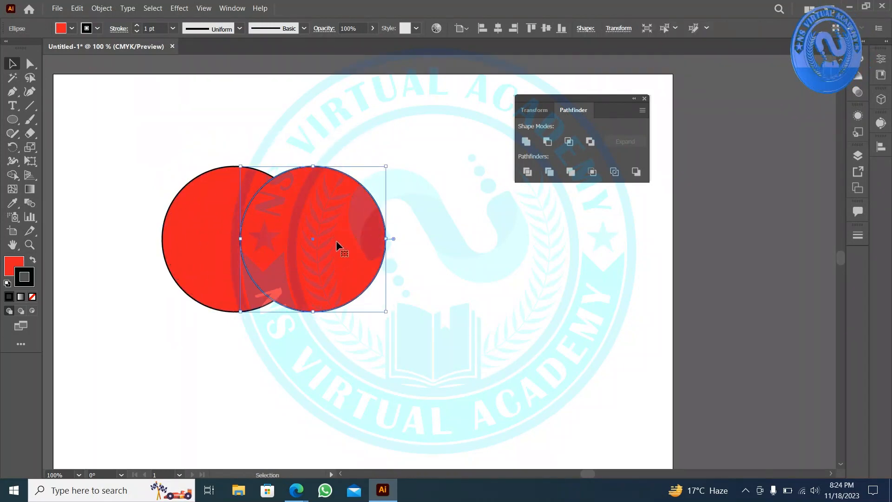
# Step: Duplicate the circle repeatedly around the first pair to build a cluster of eight overlapping circles
pyautogui.moveTo(352, 296); pyautogui.dragTo(355, 425)
pyautogui.moveTo(390, 374); pyautogui.dragTo(496, 261)
pyautogui.click(528, 342)
# Step: Select all the circles in the cluster and merge them into one path with Unite, shifting the result slightly leftward
pyautogui.scroll(-2, 315, 182)
pyautogui.moveTo(540, 421); pyautogui.dragTo(135, 149)
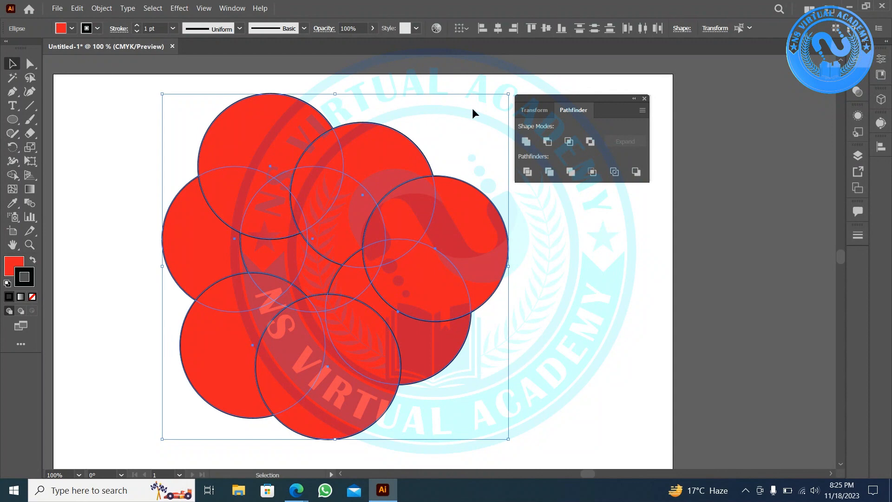
pyautogui.click(528, 139)
pyautogui.scroll(-1, 655, 367)
pyautogui.click(636, 360)
pyautogui.moveTo(349, 260); pyautogui.dragTo(344, 261)
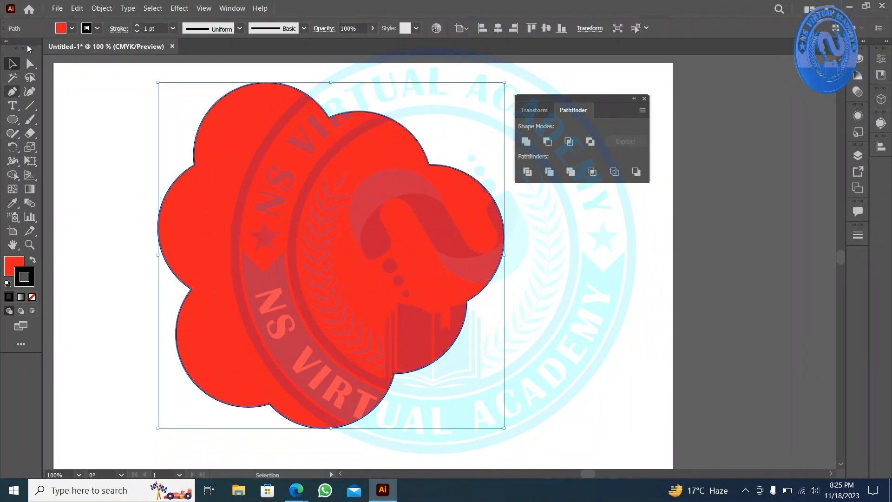
# Step: Fill the united cloud shape with white and scale it down proportionally to slightly less than half its size
pyautogui.click(60, 28)
pyautogui.click(23, 47)
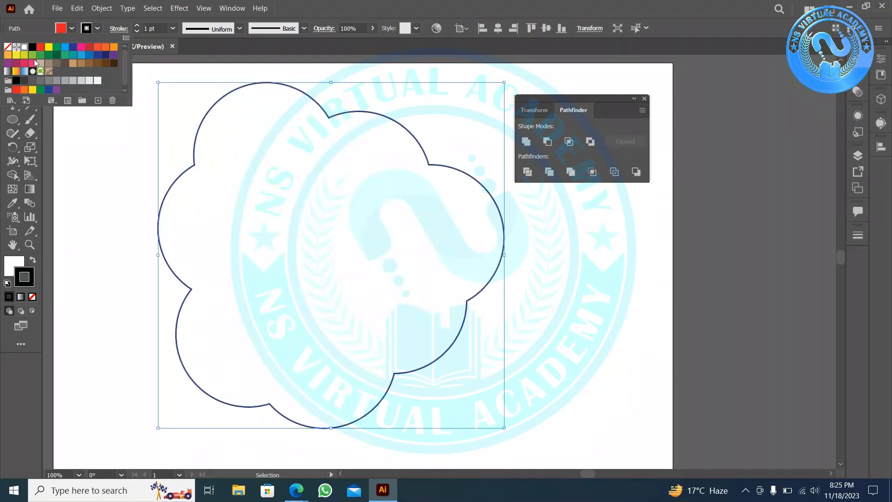
pyautogui.scroll(-2, 169, 231)
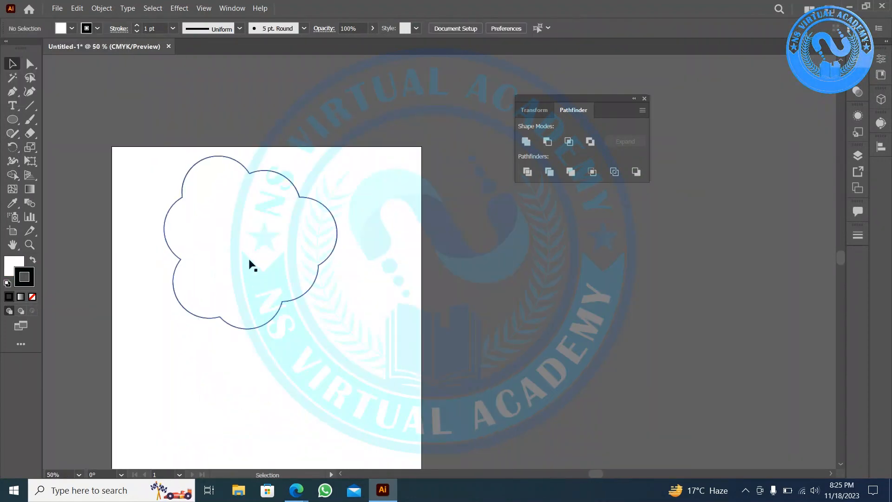
pyautogui.moveTo(337, 156); pyautogui.dragTo(247, 247)
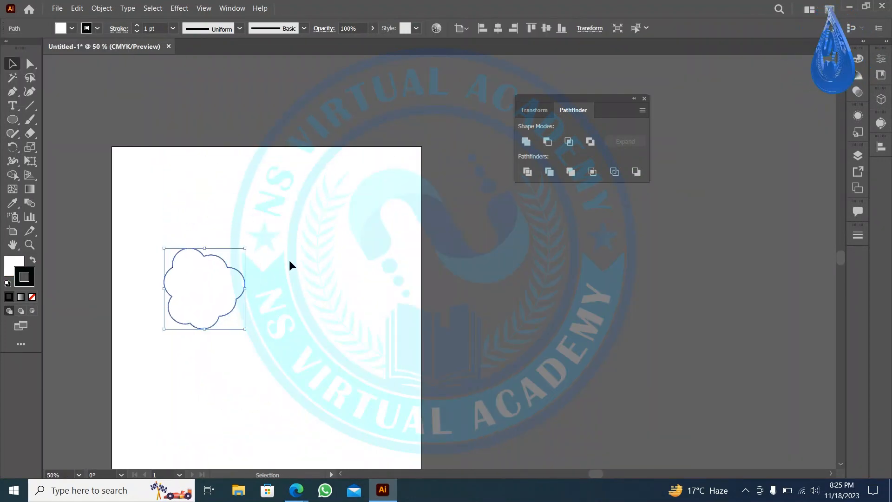
pyautogui.click(279, 274)
# Step: Undo the scaling, the white fill and the Unite operation to restore the separate circles
pyautogui.hotkey('ctrl', 'z')
pyautogui.hotkey('ctrl', 'z')
pyautogui.hotkey('ctrl', 'z')
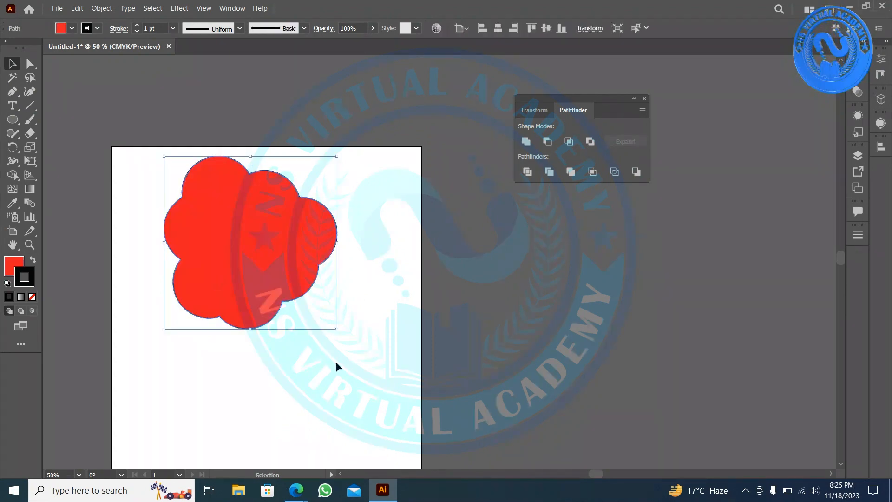
pyautogui.click(338, 363)
pyautogui.hotkey('ctrl', 'z')
pyautogui.hotkey('ctrl', 'z')
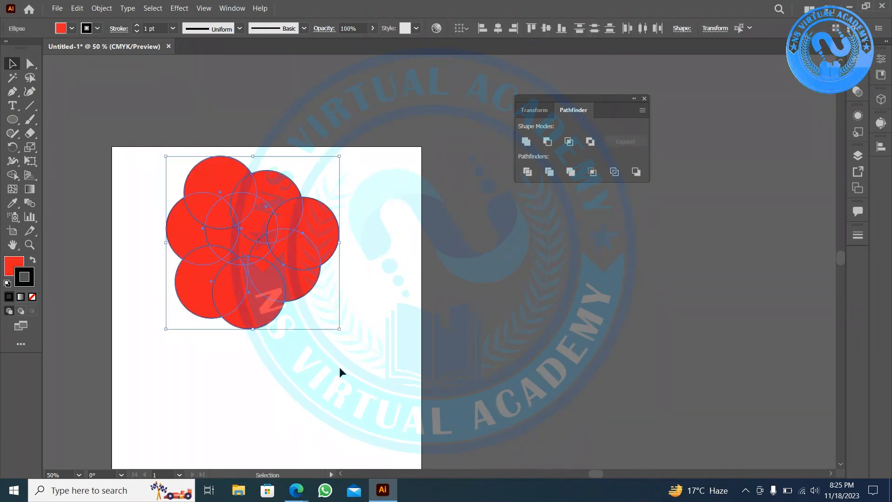
# Step: Undo the extra circle copies until only the first overlapping pair is left, and deselect everything
pyautogui.click(340, 371)
pyautogui.hotkey('ctrl', 'z')
pyautogui.hotkey('ctrl', 'z')
pyautogui.hotkey('ctrl', 'z')
pyautogui.hotkey('ctrl', 'z')
pyautogui.hotkey('ctrl', 'z')
pyautogui.hotkey('ctrl', 'z')
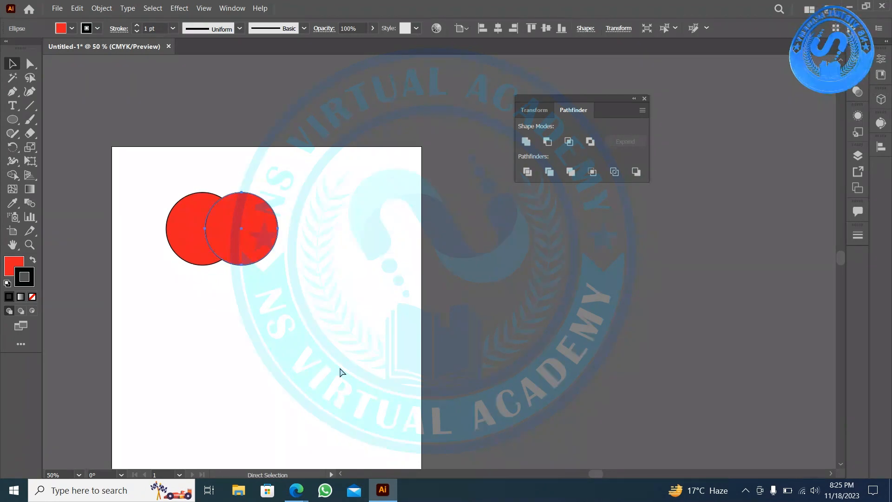
pyautogui.keyDown('alt'); pyautogui.scroll(1, 234, 222); pyautogui.keyUp('alt')
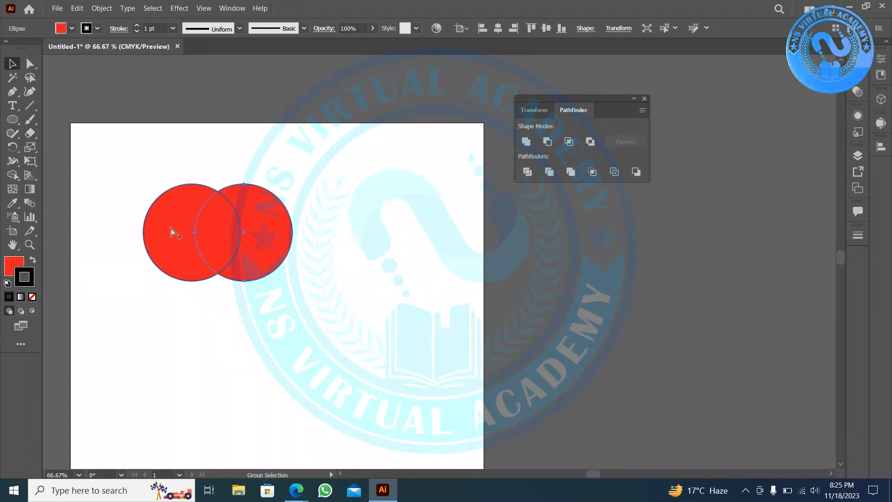
pyautogui.keyDown('alt'); pyautogui.scroll(1, 171, 232); pyautogui.keyUp('alt')
pyautogui.click(344, 109)
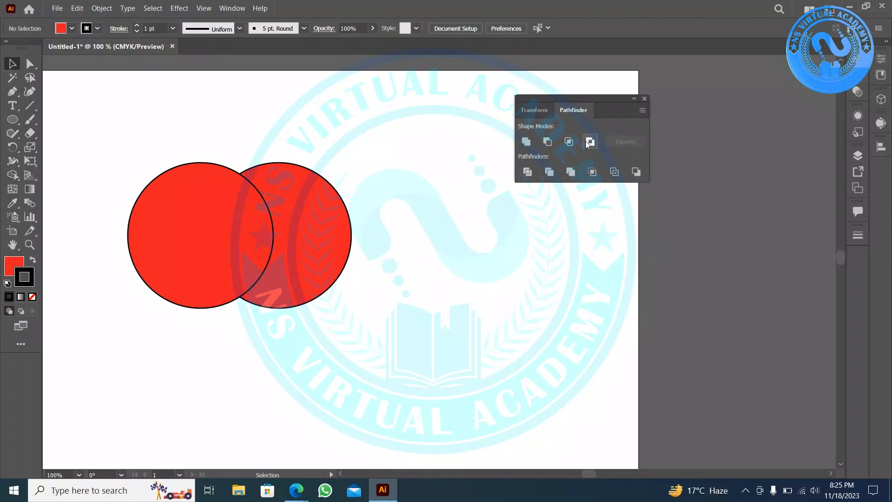
# Step: Try Divide on the two overlapping circles, undo it and clear the selection
pyautogui.moveTo(377, 132); pyautogui.dragTo(138, 235)
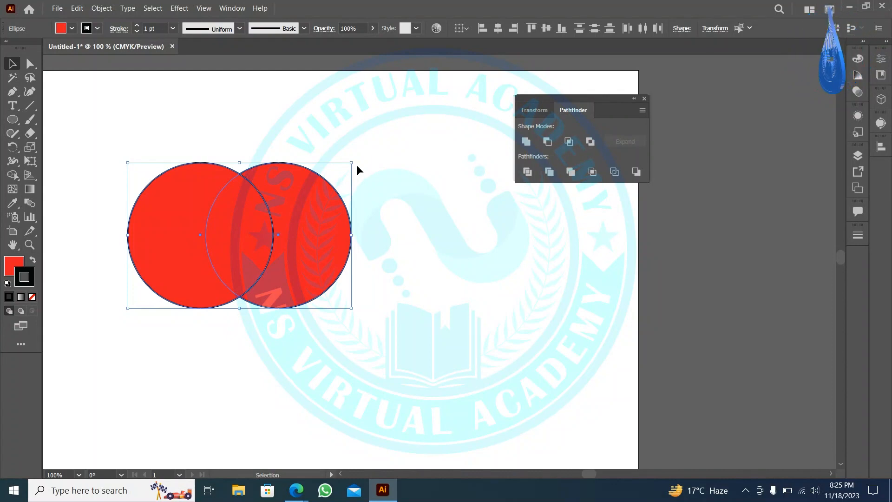
pyautogui.click(527, 172)
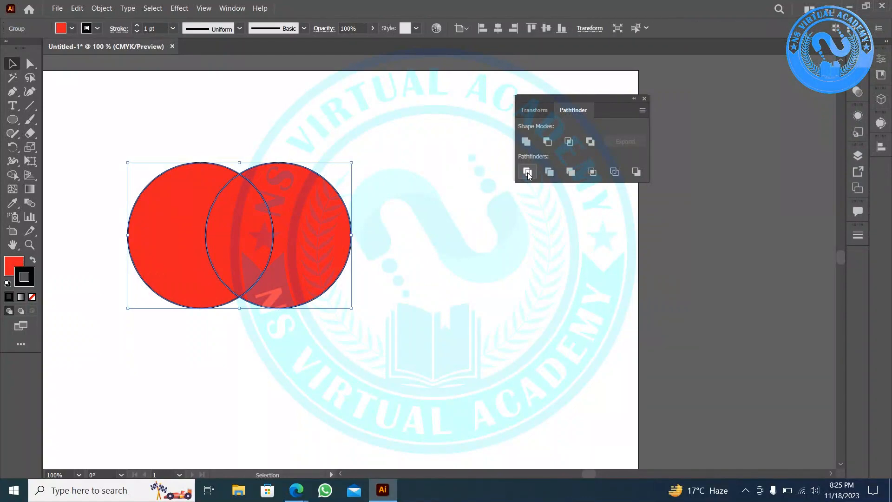
pyautogui.hotkey('ctrl', 'z')
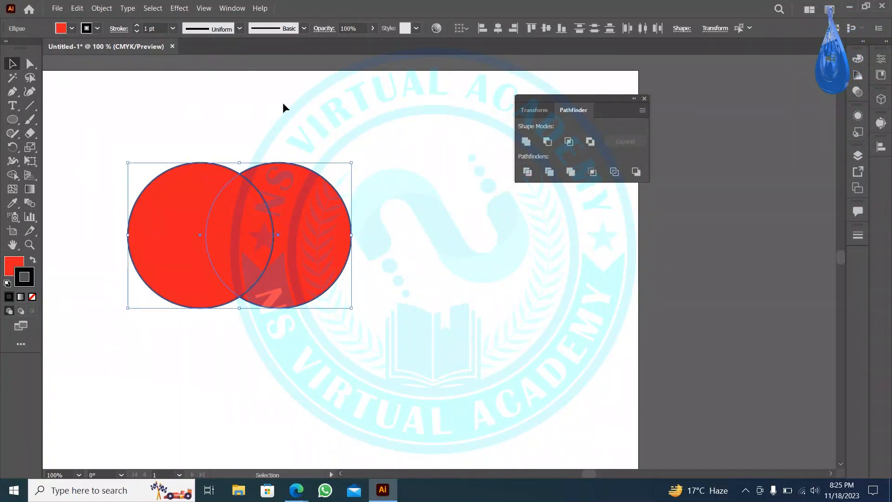
pyautogui.click(283, 104)
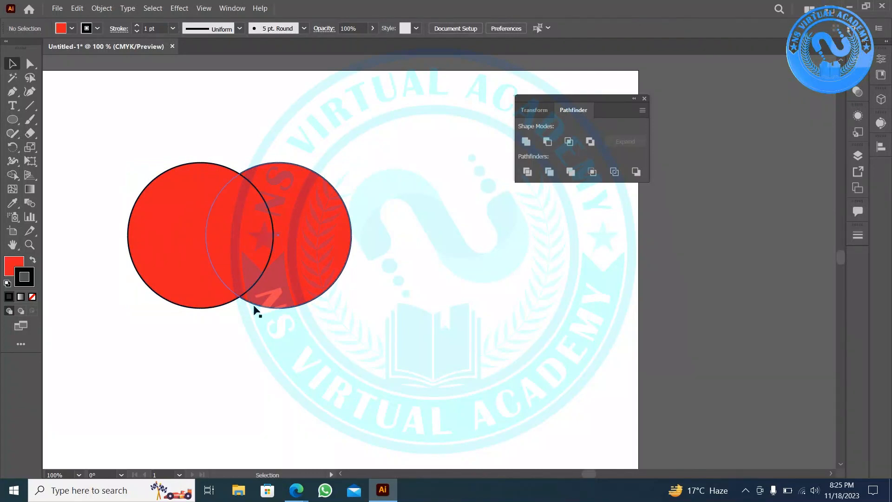
# Step: Select both overlapping circles, split them with the Pathfinder Divide operation, and shift the resulting group slightly rightward
pyautogui.moveTo(255, 309); pyautogui.dragTo(125, 192)
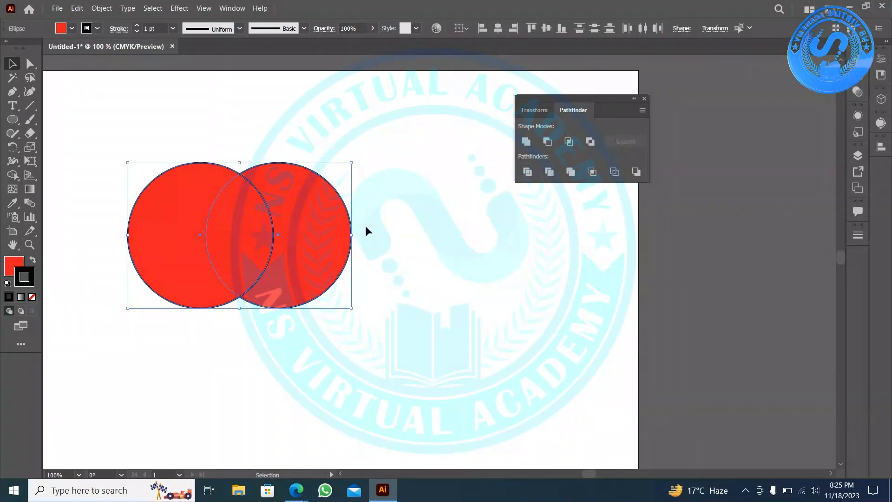
pyautogui.click(527, 172)
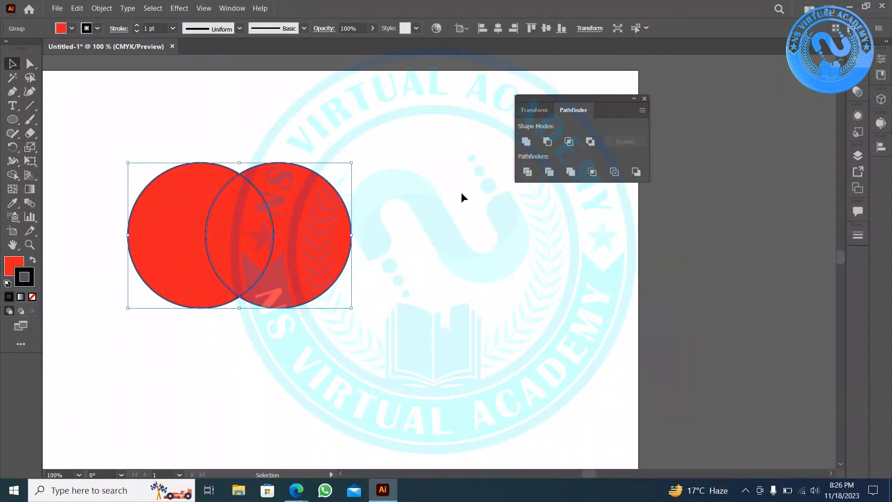
pyautogui.click(461, 191)
pyautogui.moveTo(290, 217); pyautogui.dragTo(333, 216)
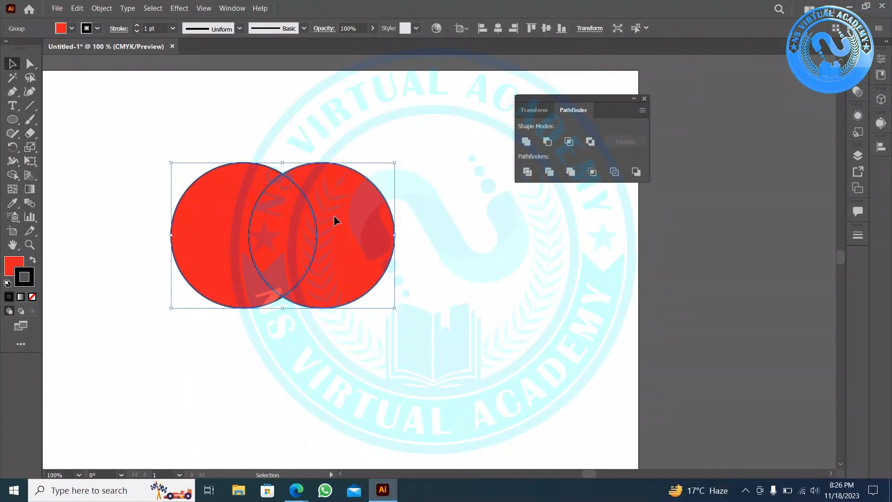
# Step: Isolate the divided group, move its right crescent over the left circle, undo that move, and leave isolation with nothing selected
pyautogui.rightClick(333, 215)
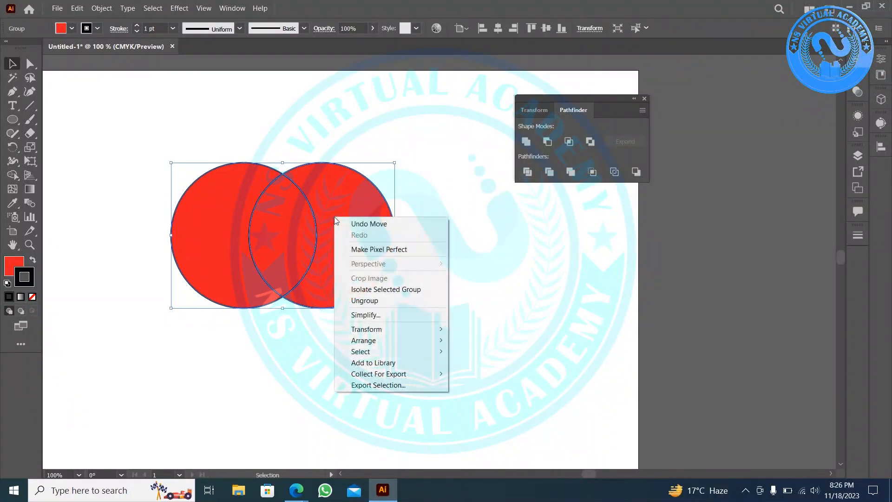
pyautogui.click(308, 217)
pyautogui.doubleClick(309, 220)
pyautogui.moveTo(325, 228); pyautogui.dragTo(277, 217)
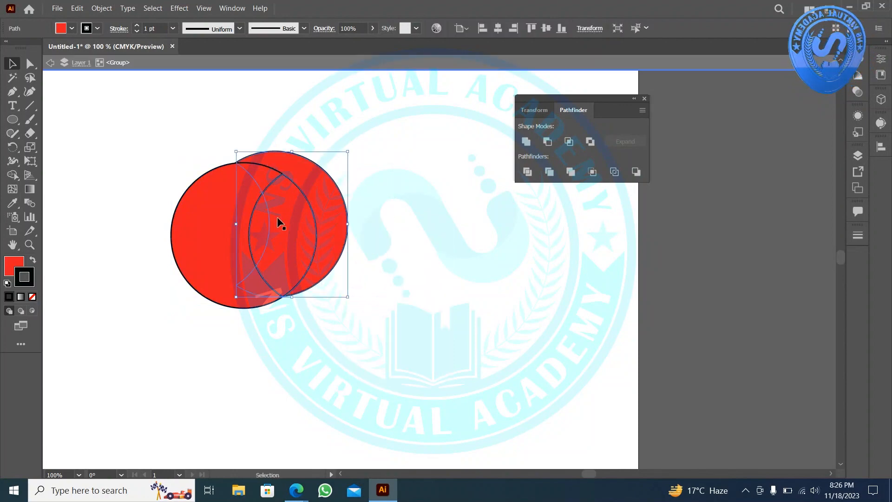
pyautogui.press('Escape')
pyautogui.click(276, 217)
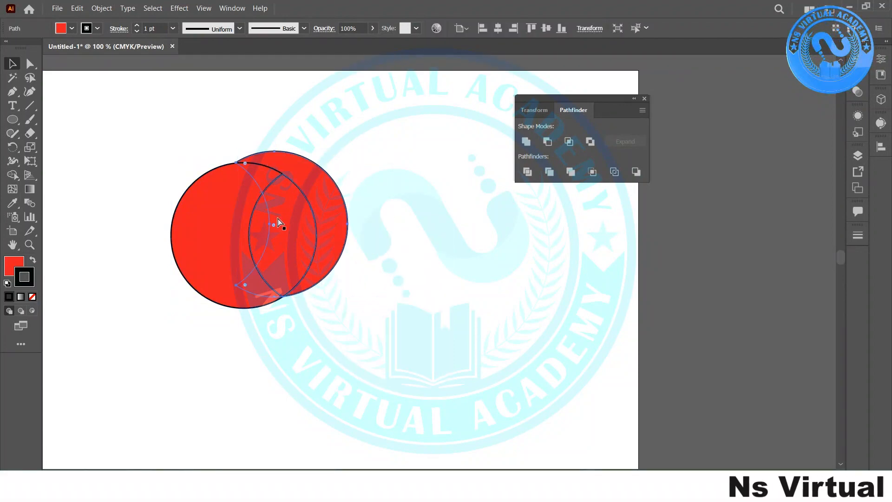
pyautogui.click(277, 216)
pyautogui.hotkey('ctrl', 'z')
pyautogui.hotkey('ctrl', 'z')
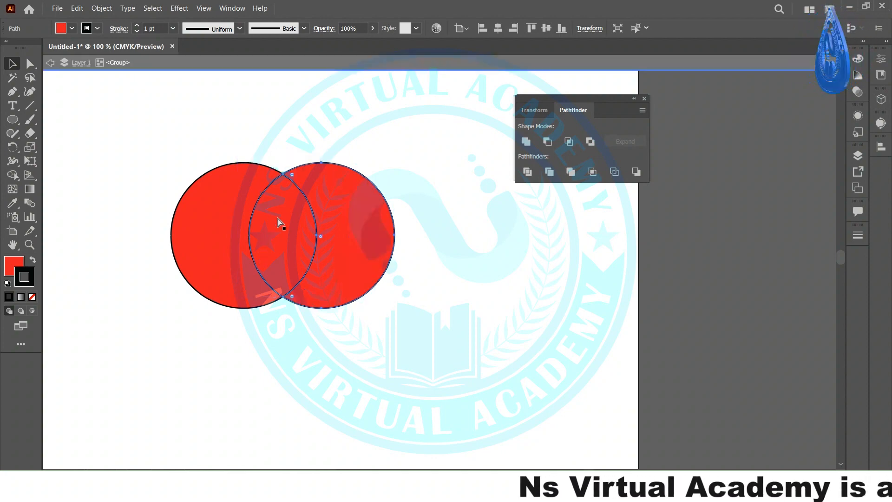
pyautogui.press('Escape')
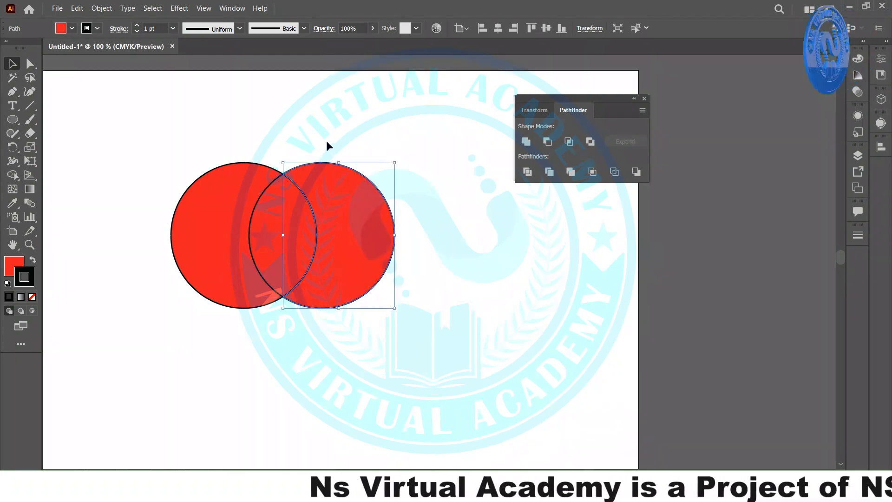
pyautogui.click(326, 141)
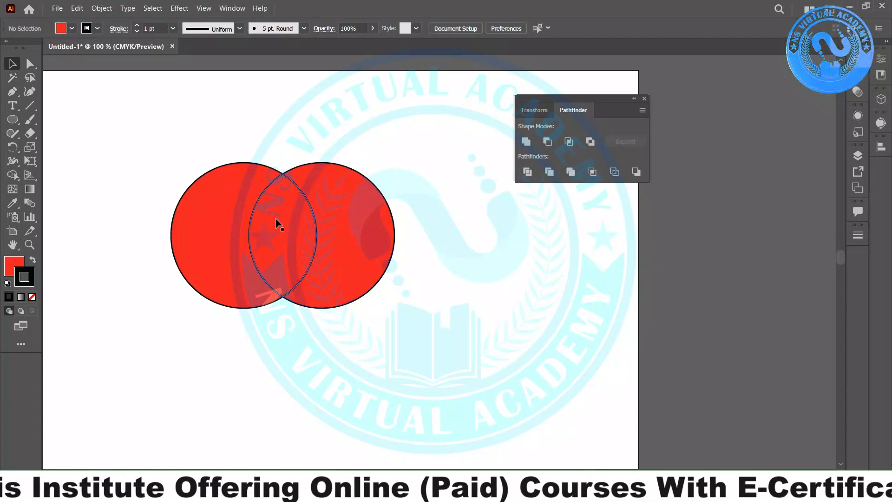
# Step: Ungroup the divided circles into separate pieces and clear the selection
pyautogui.scroll(1, 282, 216)
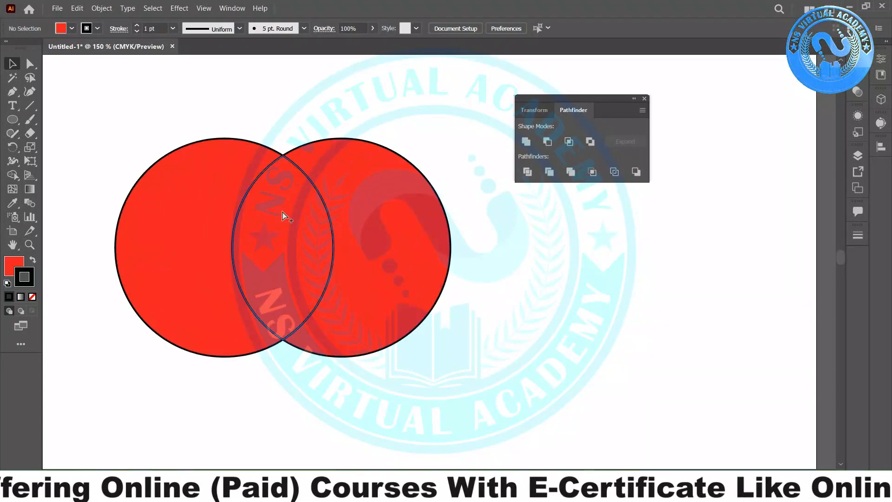
pyautogui.scroll(2, 284, 216)
pyautogui.scroll(-2, 273, 233)
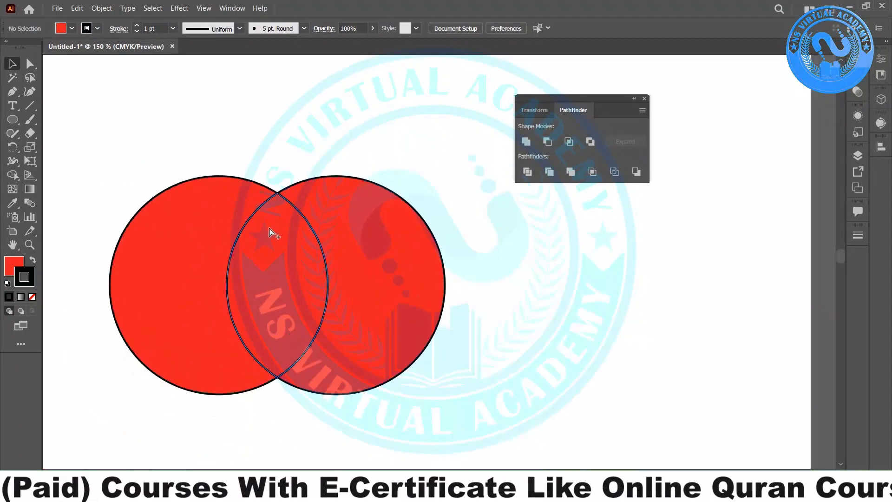
pyautogui.click(417, 277)
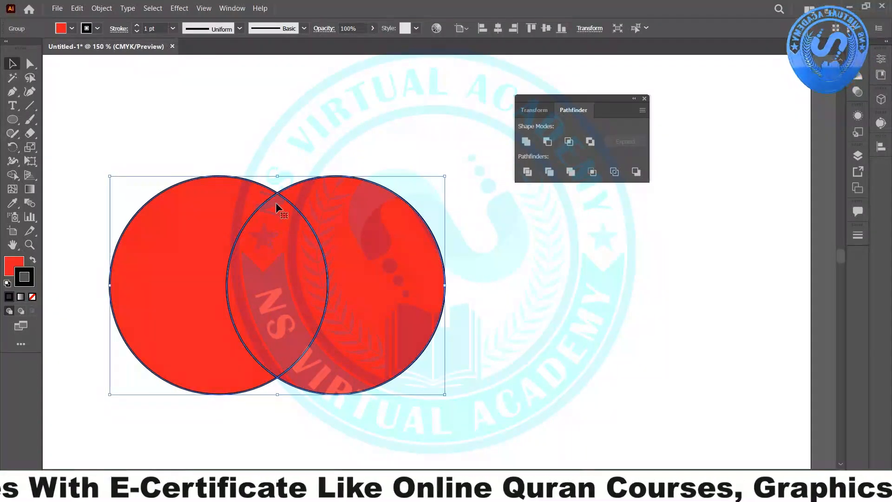
pyautogui.rightClick(339, 238)
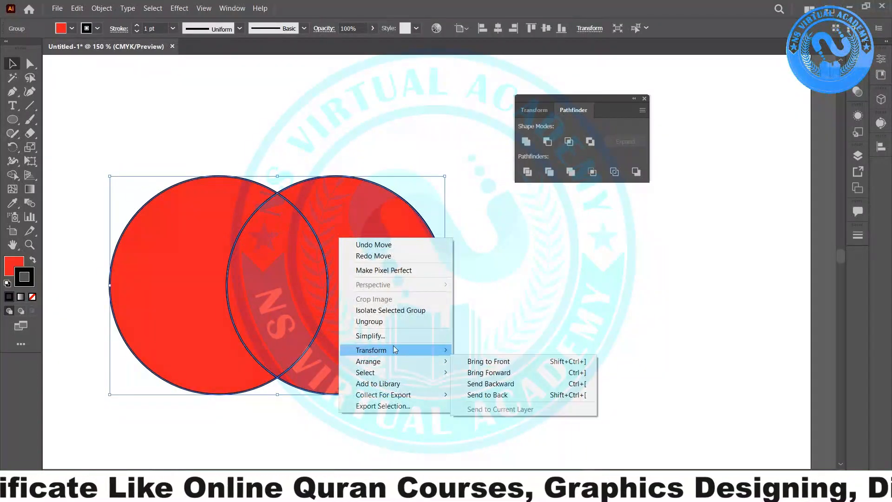
pyautogui.click(395, 322)
pyautogui.click(509, 339)
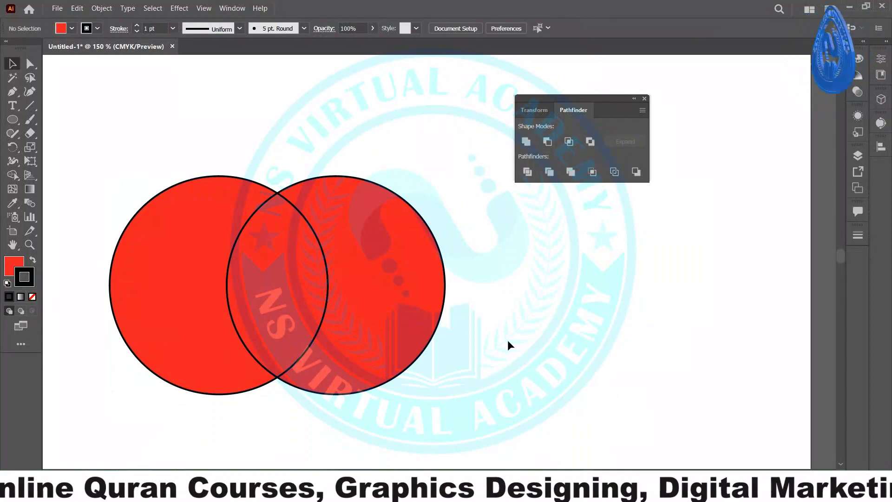
# Step: Select all the divided pieces, group them, and ungroup them again
pyautogui.moveTo(495, 373); pyautogui.dragTo(68, 279)
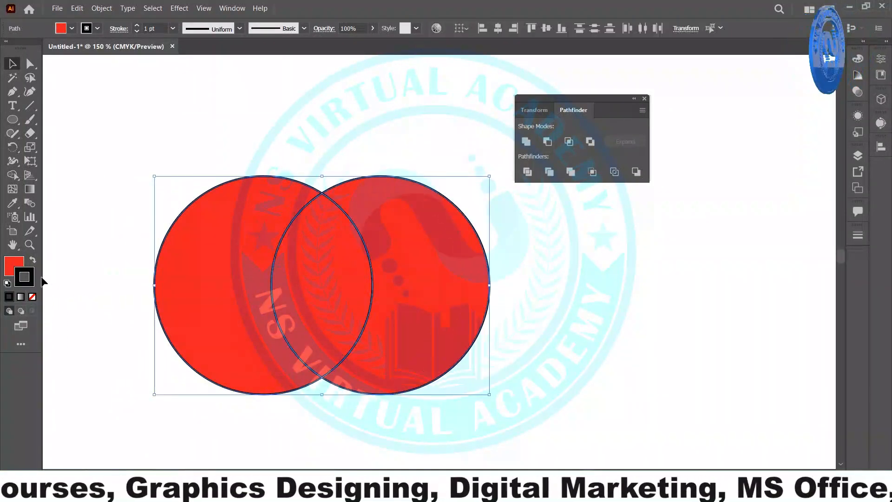
pyautogui.scroll(-2, 400, 352)
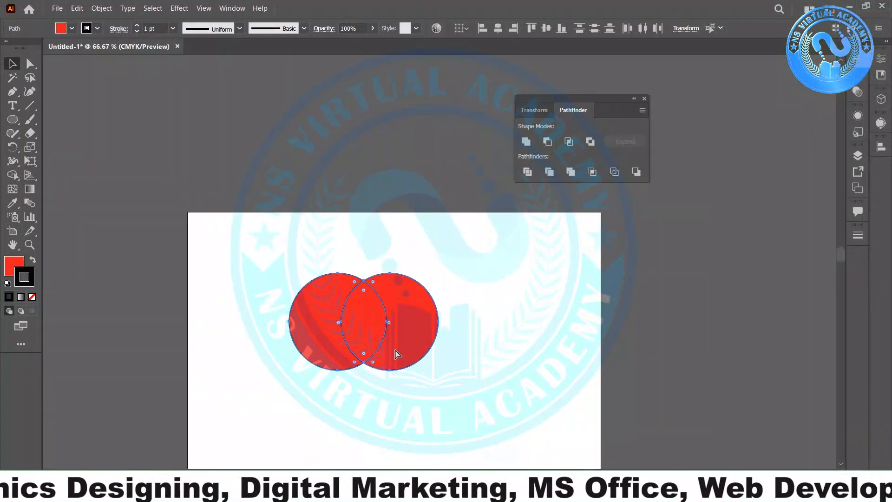
pyautogui.hotkey('ctrl', 'g')
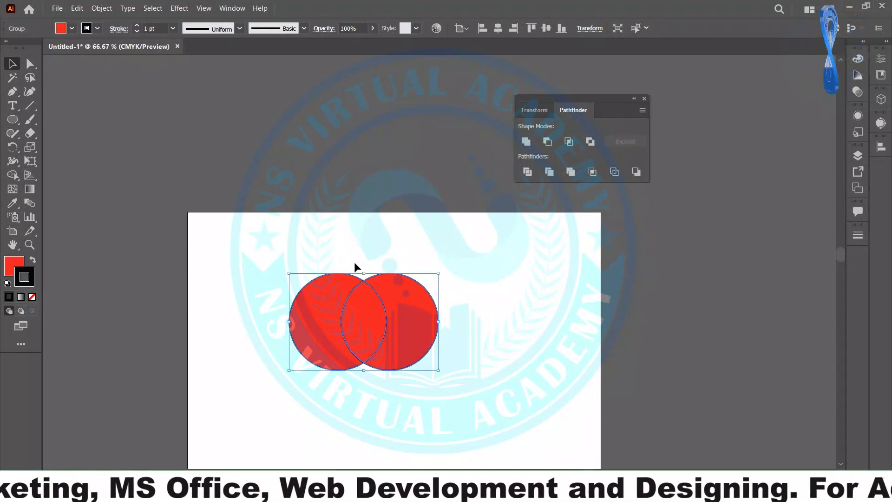
pyautogui.press('ctrl')
pyautogui.hotkey('ctrl', 'shift', 'g')
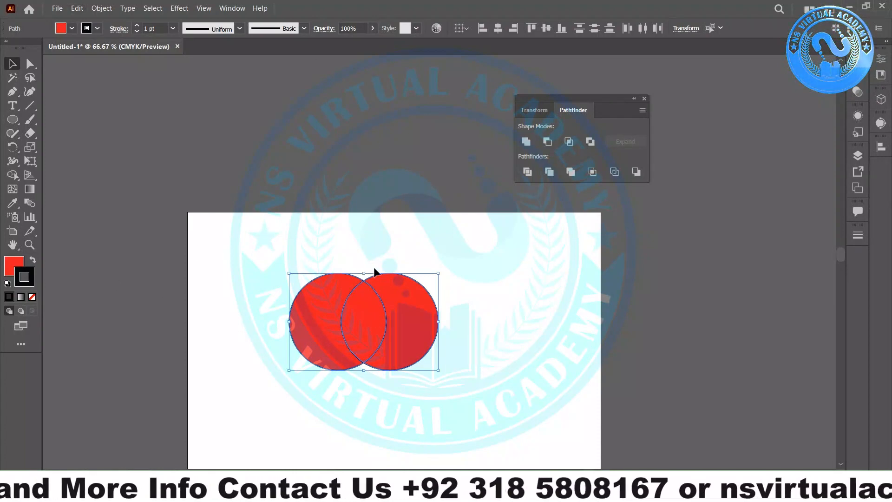
# Step: Pull the divided pieces apart, moving the crescents outward to either side and the central lens shape above them
pyautogui.click(399, 372)
pyautogui.moveTo(420, 331); pyautogui.dragTo(460, 338)
pyautogui.moveTo(319, 333); pyautogui.dragTo(237, 335)
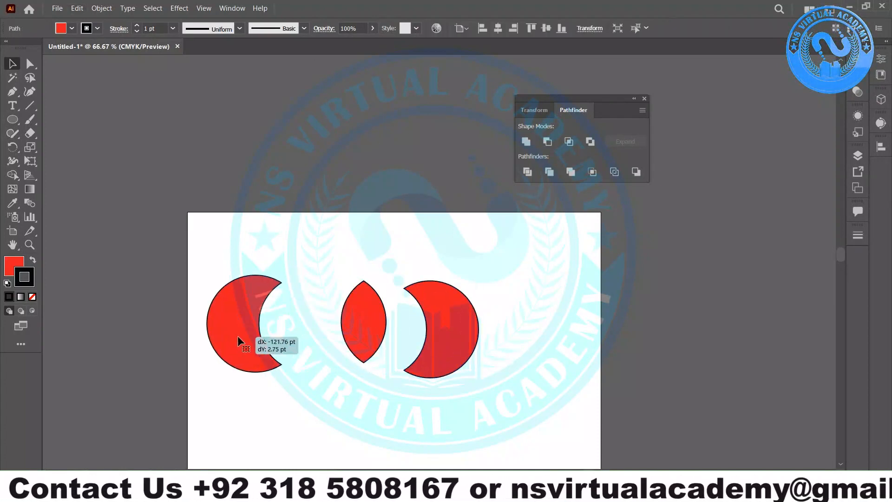
pyautogui.moveTo(370, 333); pyautogui.dragTo(341, 265)
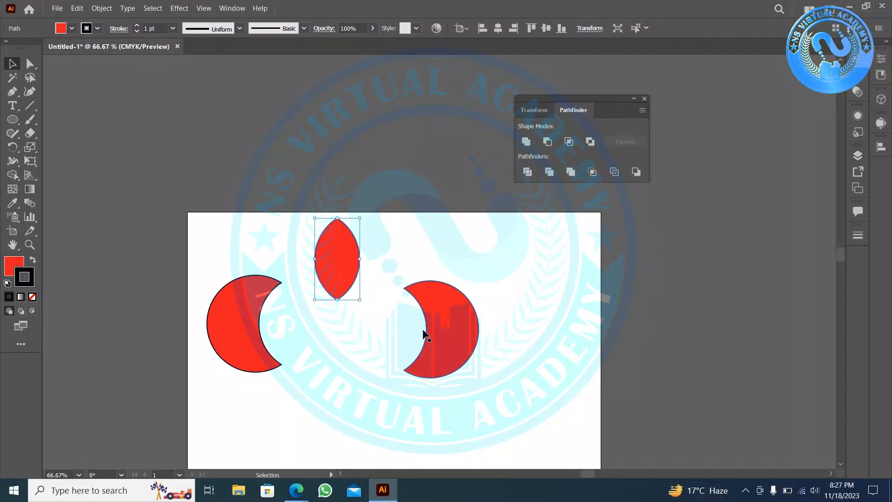
# Step: Undo the moves of the three divided pieces, and delete all the artwork from the artboard
pyautogui.hotkey('ctrl', 'z')
pyautogui.hotkey('ctrl', 'z')
pyautogui.hotkey('ctrl', 'z')
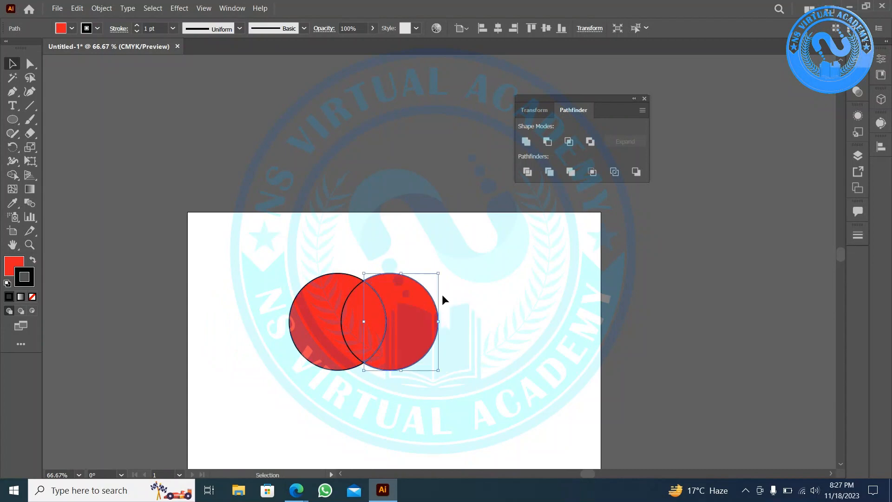
pyautogui.hotkey('ctrl', 'a')
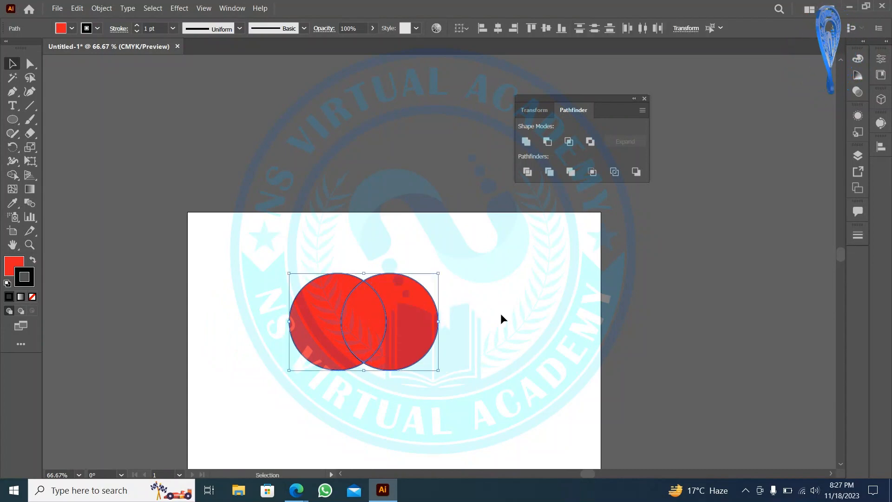
pyautogui.click(497, 307)
pyautogui.hotkey('ctrl', 'a')
pyautogui.press('Delete')
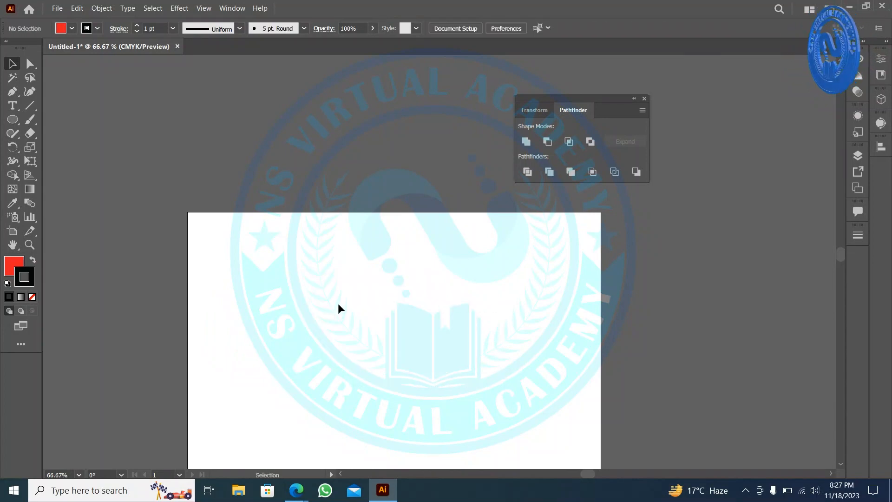
# Step: Draw four overlapping red circles of different sizes with the Ellipse tool, the first about 131 pt in diameter
pyautogui.scroll(-1, 338, 303)
pyautogui.click(12, 120)
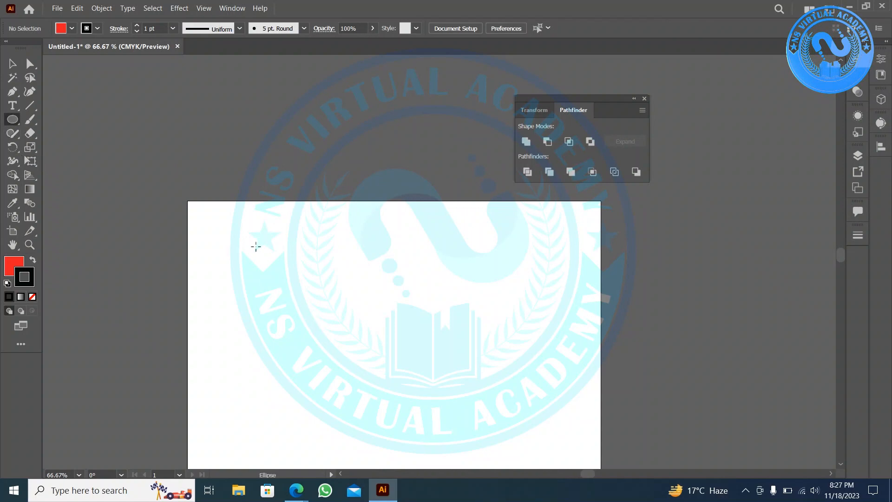
pyautogui.moveTo(264, 260); pyautogui.dragTo(353, 348)
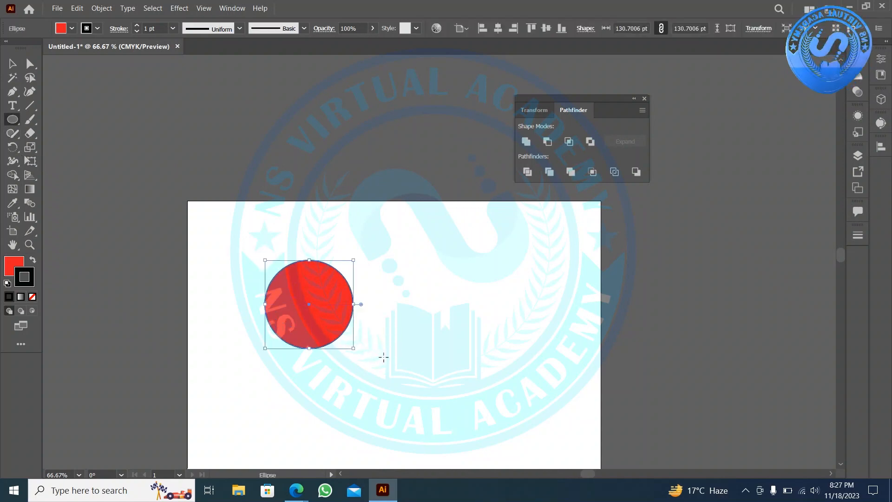
pyautogui.moveTo(438, 386); pyautogui.dragTo(315, 263)
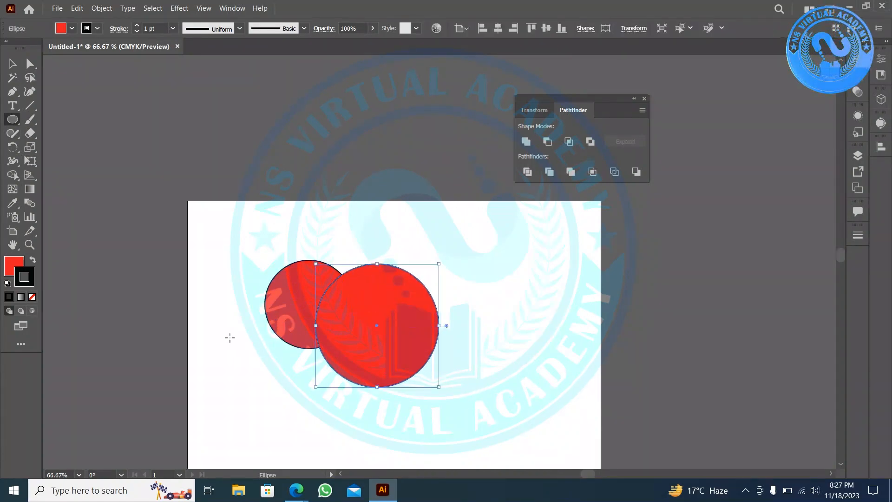
pyautogui.moveTo(225, 338)
pyautogui.mouseDown()
pyautogui.moveTo(308, 363)
pyautogui.moveTo(334, 395)
pyautogui.moveTo(291, 348)
pyautogui.moveTo(289, 326)
pyautogui.mouseUp()
# Step: Select all four overlapping circles and split them with the Pathfinder Divide operation
pyautogui.click(12, 64)
pyautogui.moveTo(212, 249); pyautogui.dragTo(386, 398)
pyautogui.scroll(-3, 286, 327)
pyautogui.scroll(1, 288, 357)
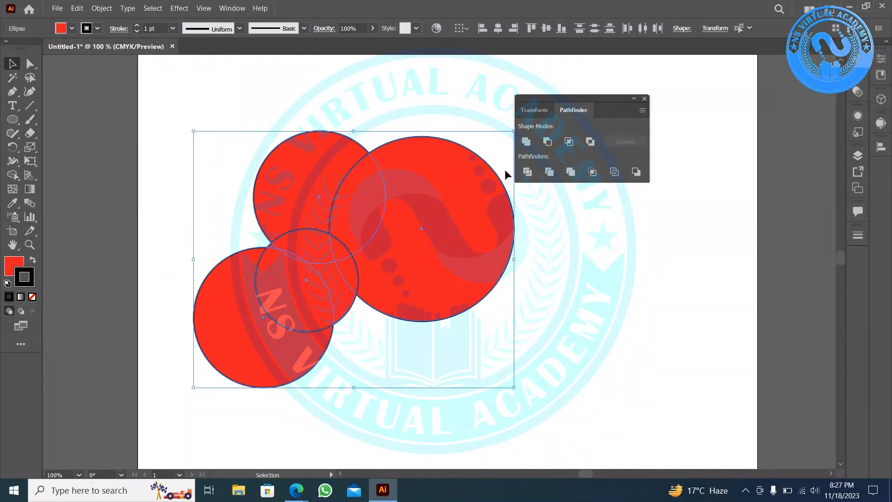
pyautogui.click(528, 172)
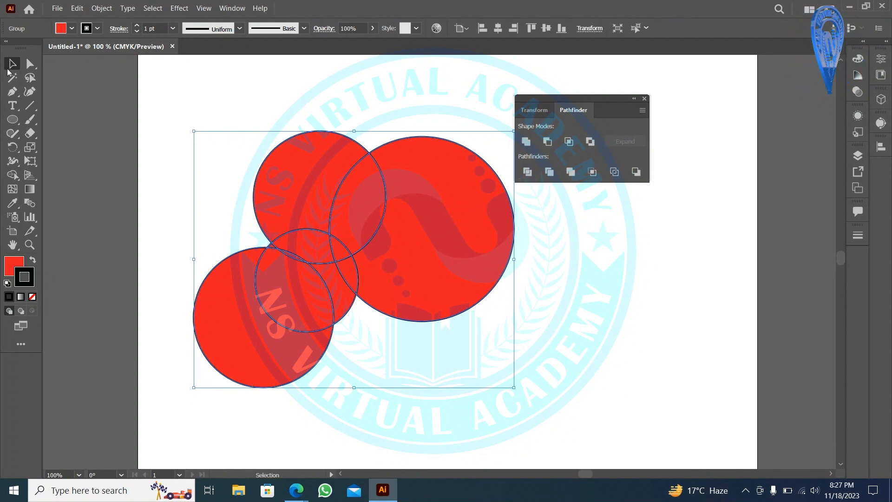
# Step: Move the divided four-circle group up and to the right, and ungroup it into separate pieces
pyautogui.click(255, 121)
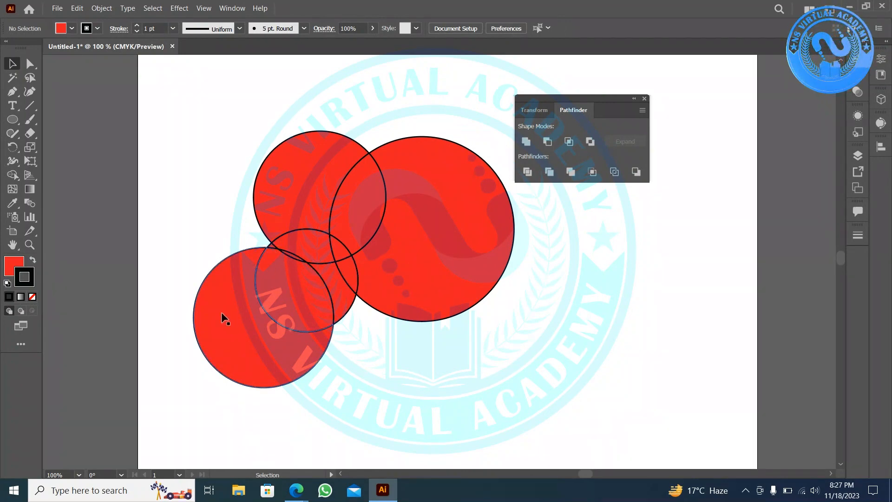
pyautogui.moveTo(246, 320); pyautogui.dragTo(300, 263)
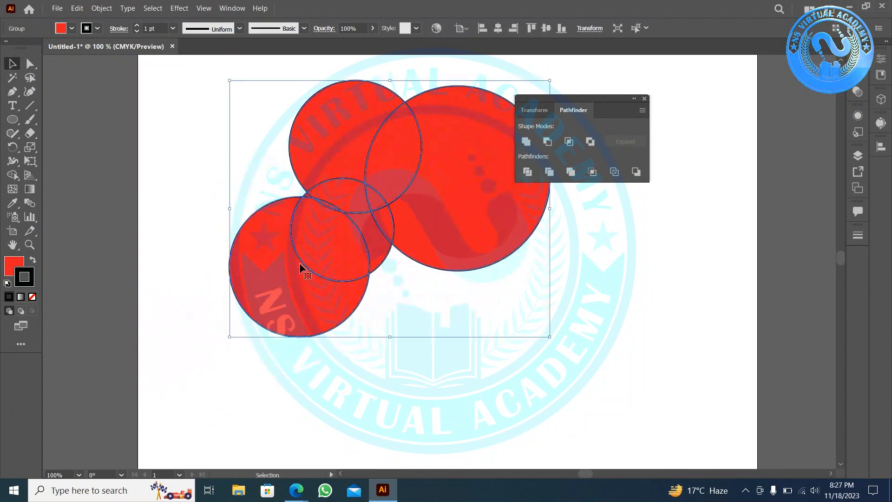
pyautogui.rightClick(299, 263)
pyautogui.click(352, 348)
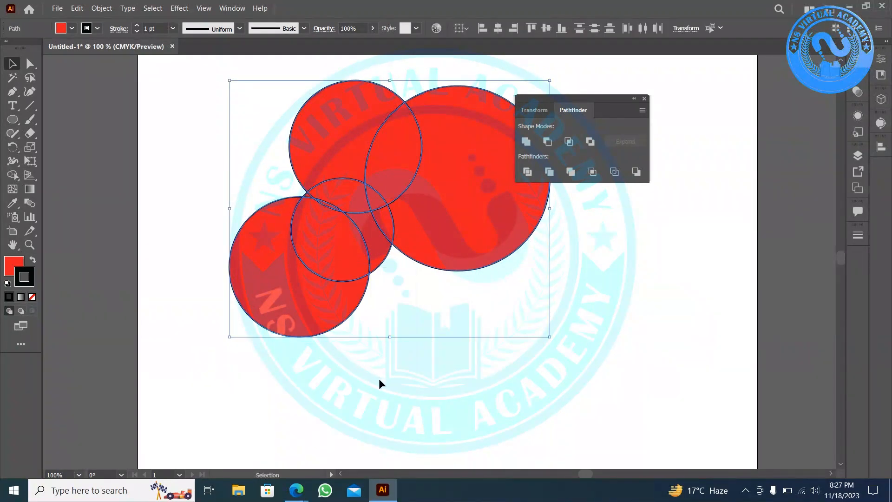
# Step: Move the divided pieces of the four circles apart one by one, including the small slivers and the large right-hand piece
pyautogui.click(378, 378)
pyautogui.moveTo(277, 320); pyautogui.dragTo(243, 362)
pyautogui.moveTo(324, 238); pyautogui.dragTo(395, 351)
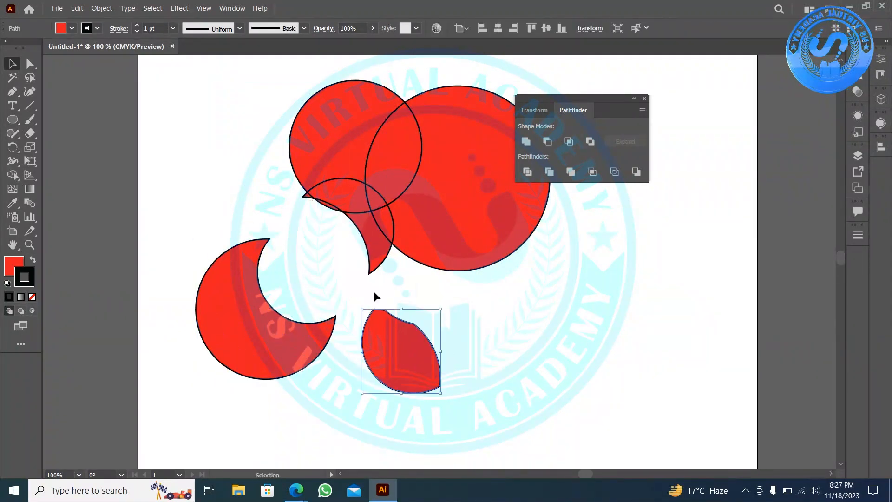
pyautogui.moveTo(361, 262); pyautogui.dragTo(349, 279)
pyautogui.moveTo(335, 199); pyautogui.dragTo(308, 239)
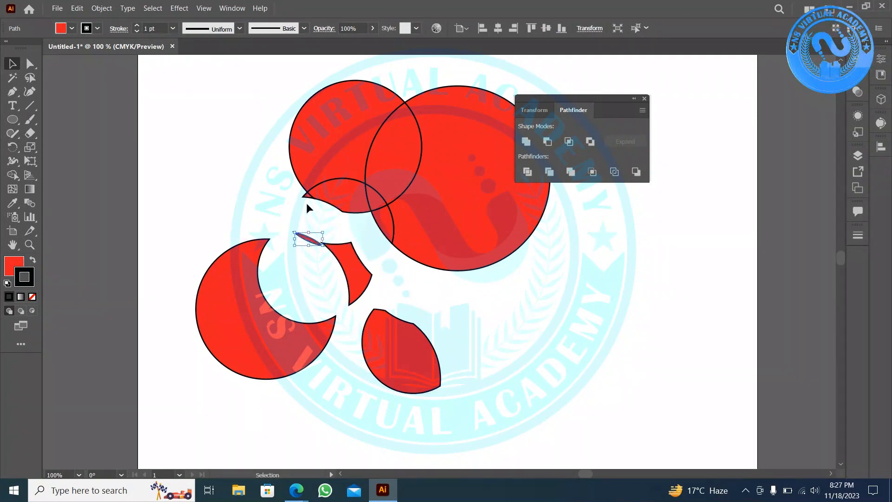
pyautogui.moveTo(309, 195); pyautogui.dragTo(254, 205)
pyautogui.moveTo(314, 154); pyautogui.dragTo(208, 105)
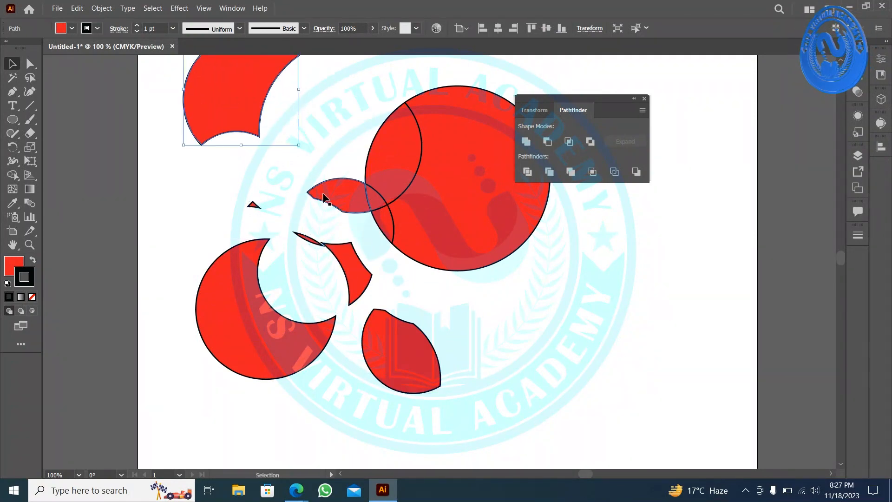
pyautogui.moveTo(325, 200); pyautogui.dragTo(266, 177)
pyautogui.moveTo(375, 204); pyautogui.dragTo(329, 205)
pyautogui.moveTo(375, 232)
pyautogui.mouseDown()
pyautogui.moveTo(367, 258)
pyautogui.moveTo(368, 242)
pyautogui.mouseUp()
pyautogui.moveTo(442, 221); pyautogui.dragTo(528, 273)
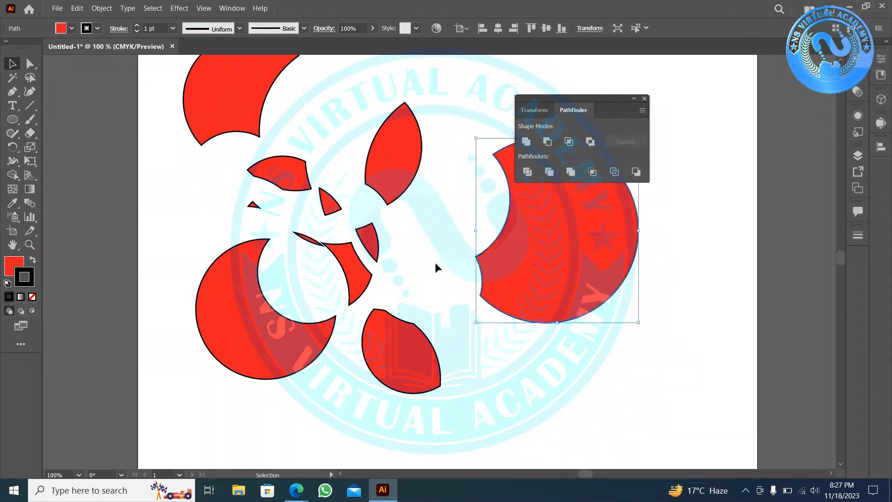
pyautogui.click(435, 262)
# Step: Undo the moves of the divided pieces
pyautogui.keyDown('alt'); pyautogui.scroll(-2, 435, 262); pyautogui.keyUp('alt')
pyautogui.scroll(1, 475, 308)
pyautogui.hotkey('ctrl', 'z')
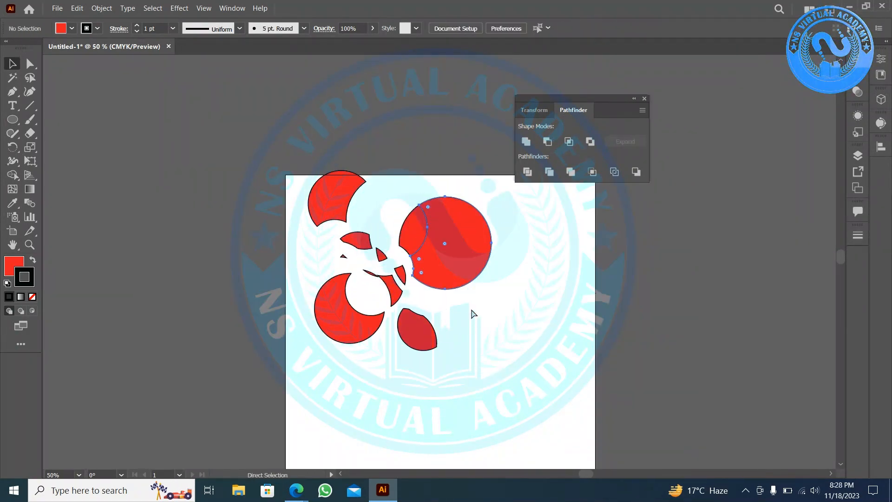
pyautogui.hotkey('ctrl', 'z')
pyautogui.hotkey('ctrl', 'z')
pyautogui.hotkey('ctrl', 'z')
pyautogui.hotkey('ctrl', 'z')
pyautogui.hotkey('ctrl', 'z')
pyautogui.hotkey('ctrl', 'z')
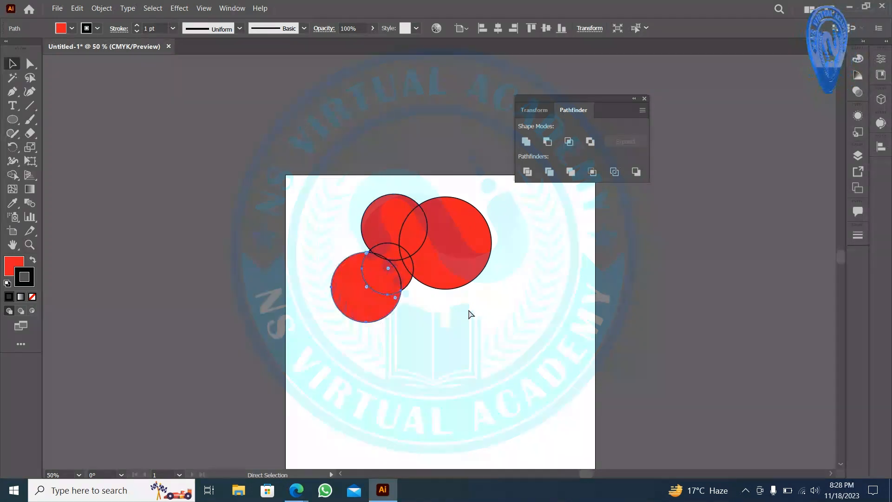
# Step: Delete all the divided circle artwork from the artboard
pyautogui.click(444, 301)
pyautogui.hotkey('ctrl', 'a')
pyautogui.press('Delete')
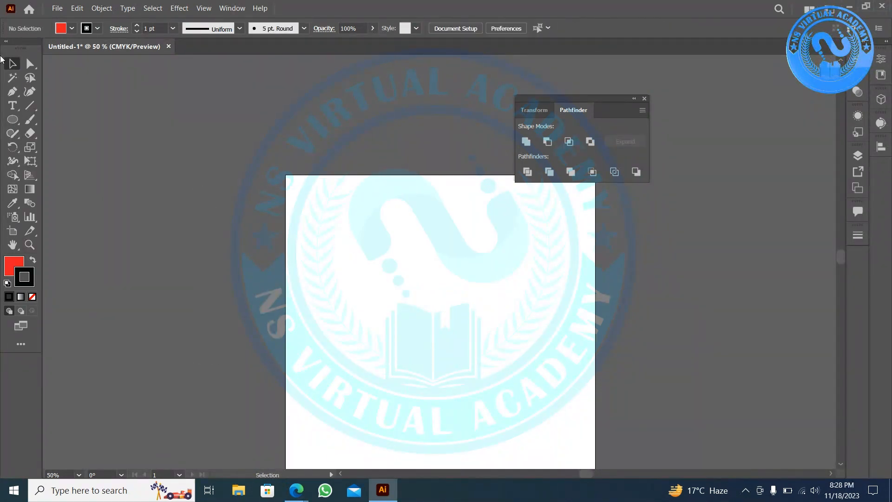
# Step: Draw a red circle about 115 pt in diameter with the Ellipse tool, and duplicate it horizontally to the right so the two overlap
pyautogui.click(13, 119)
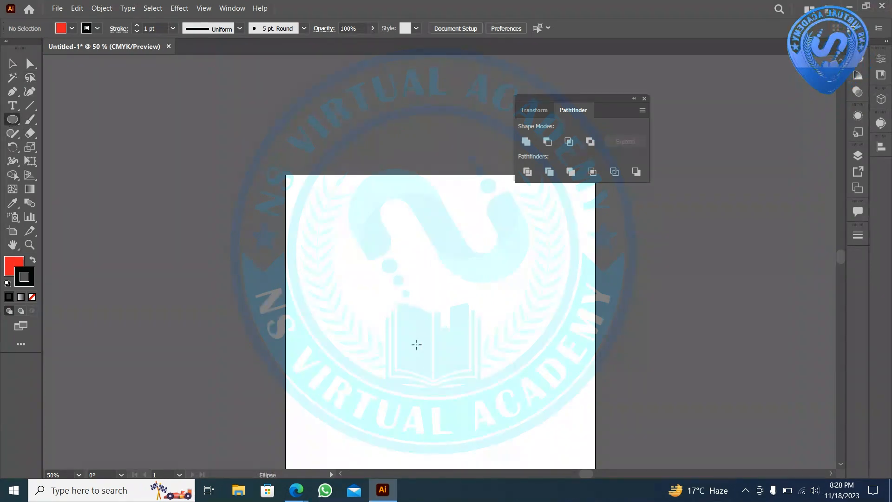
pyautogui.hotkey('ctrl', '1')
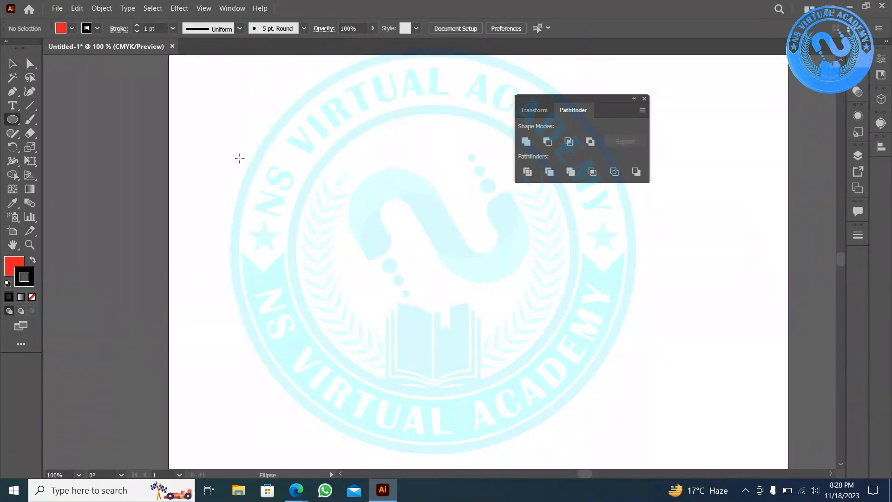
pyautogui.moveTo(239, 159); pyautogui.dragTo(303, 287)
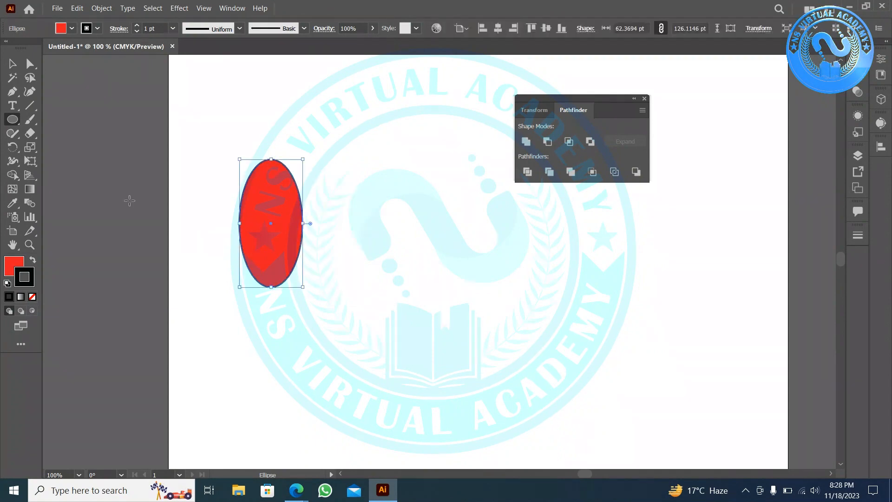
pyautogui.press('Delete')
pyautogui.moveTo(238, 133); pyautogui.dragTo(355, 250)
pyautogui.click(13, 64)
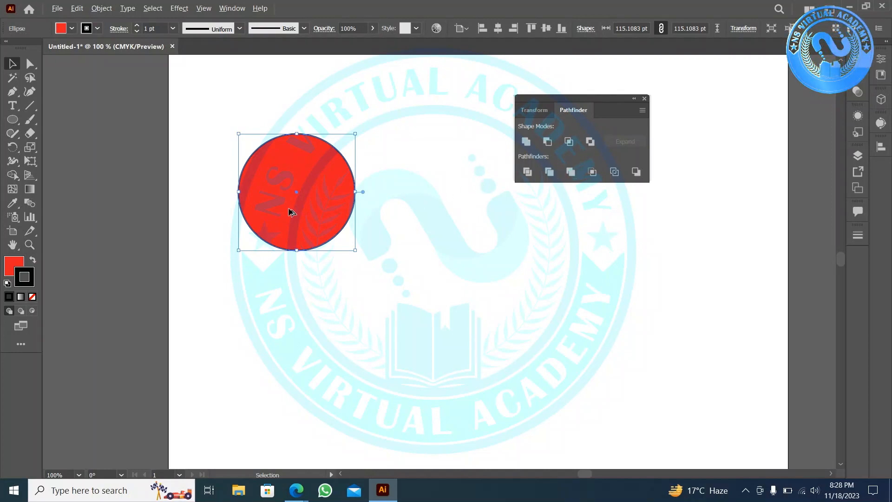
pyautogui.moveTo(303, 210); pyautogui.dragTo(364, 212)
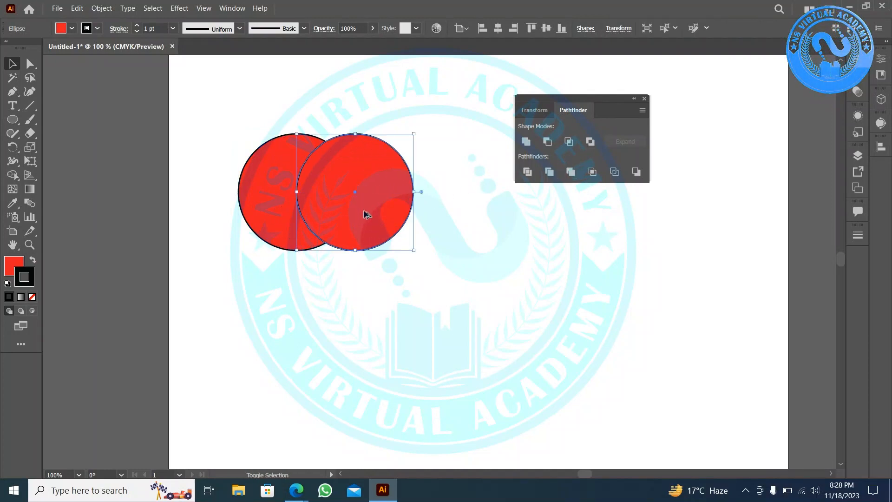
# Step: Select both overlapping circles and apply the Pathfinder Trim operation to them
pyautogui.click(384, 297)
pyautogui.moveTo(482, 322); pyautogui.dragTo(240, 183)
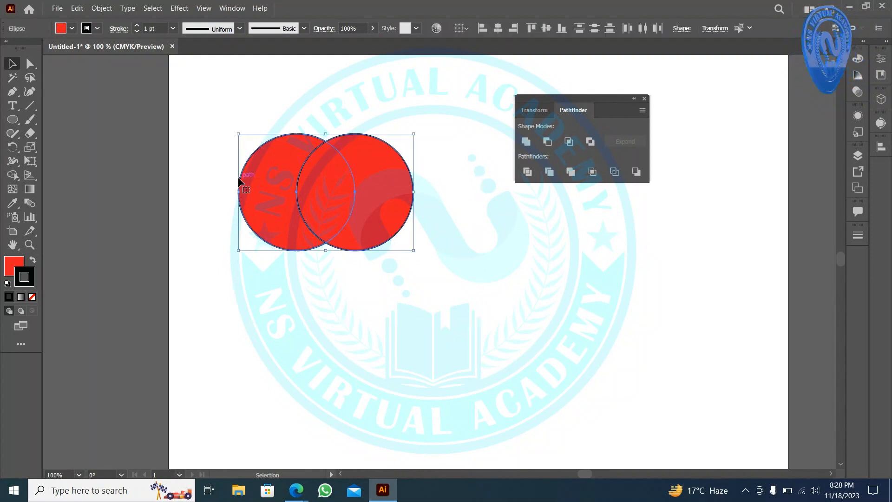
pyautogui.click(550, 172)
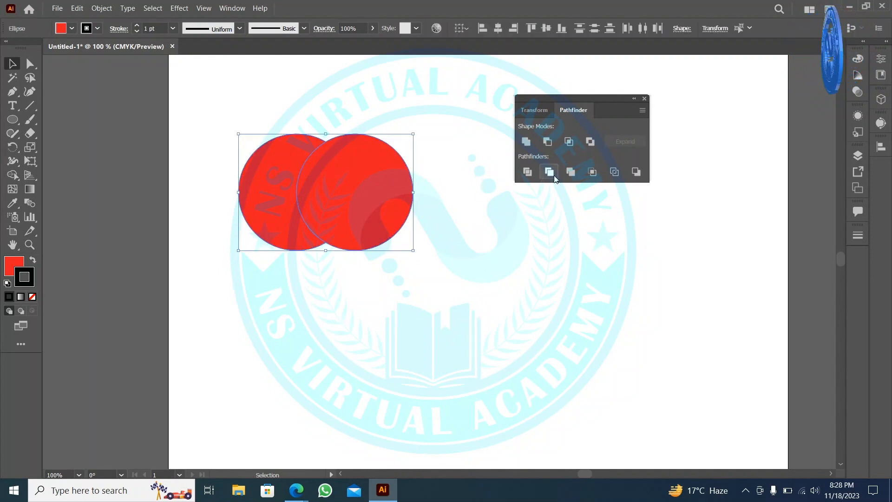
pyautogui.click(344, 103)
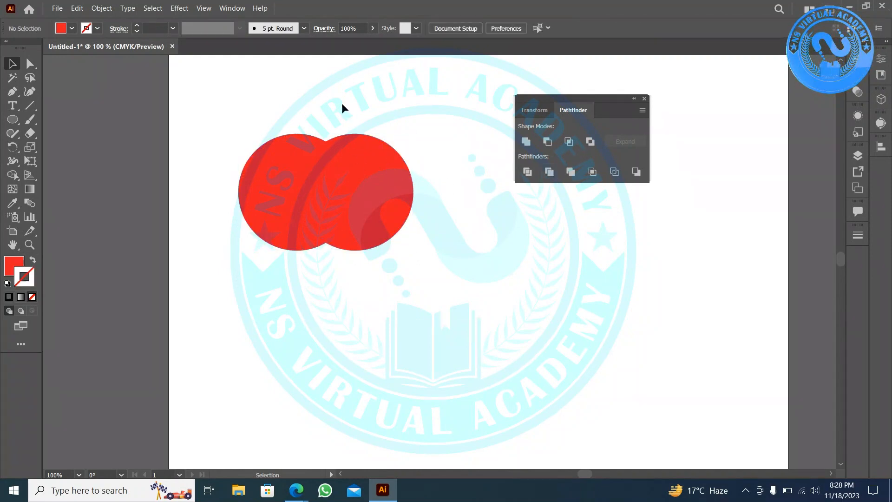
# Step: Move the trimmed group slightly to the right, and undo that move
pyautogui.moveTo(333, 159); pyautogui.dragTo(350, 160)
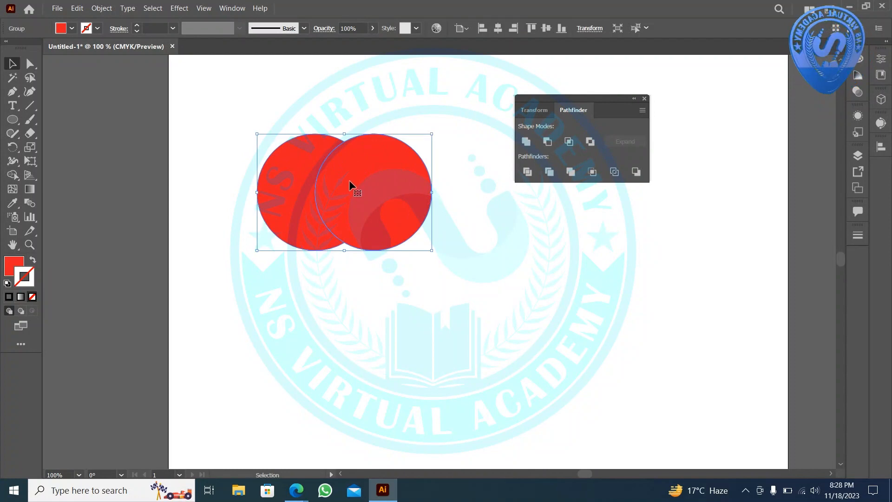
pyautogui.hotkey('ctrl', 'z')
pyautogui.click(364, 334)
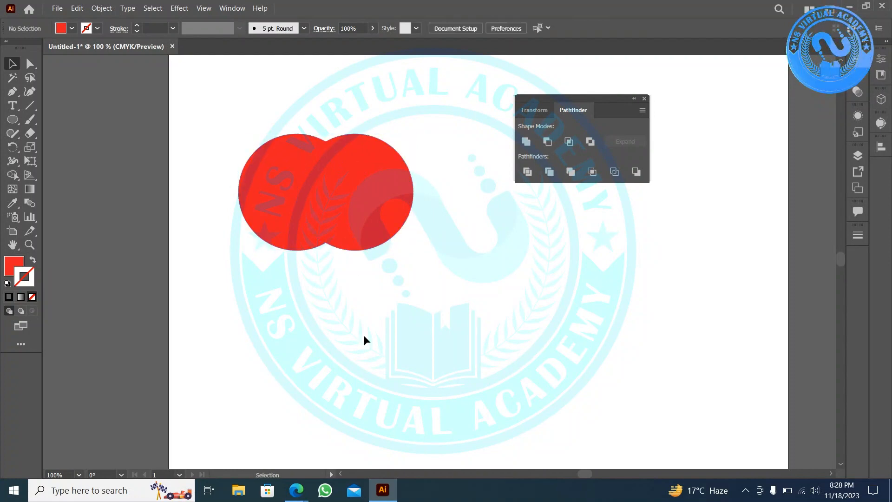
# Step: Ungroup the trimmed circles, and move the full circle slightly to the right, away from the crescent
pyautogui.click(308, 209)
pyautogui.rightClick(308, 209)
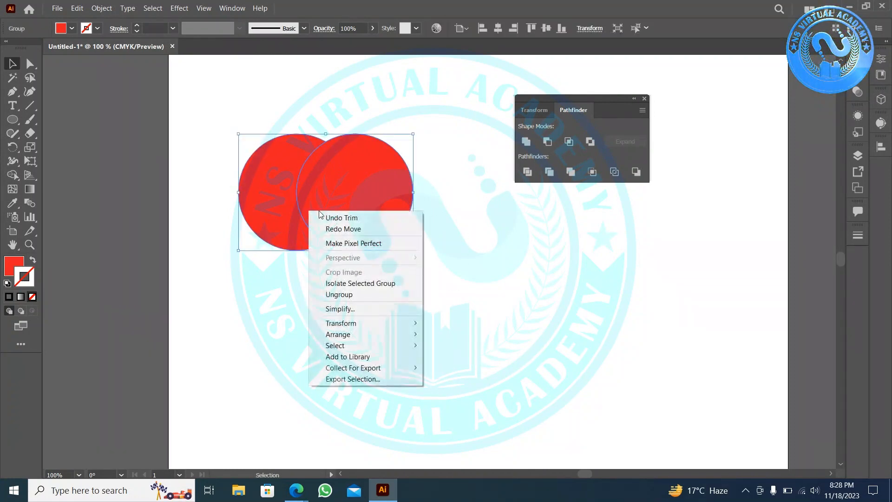
pyautogui.click(367, 294)
pyautogui.click(376, 319)
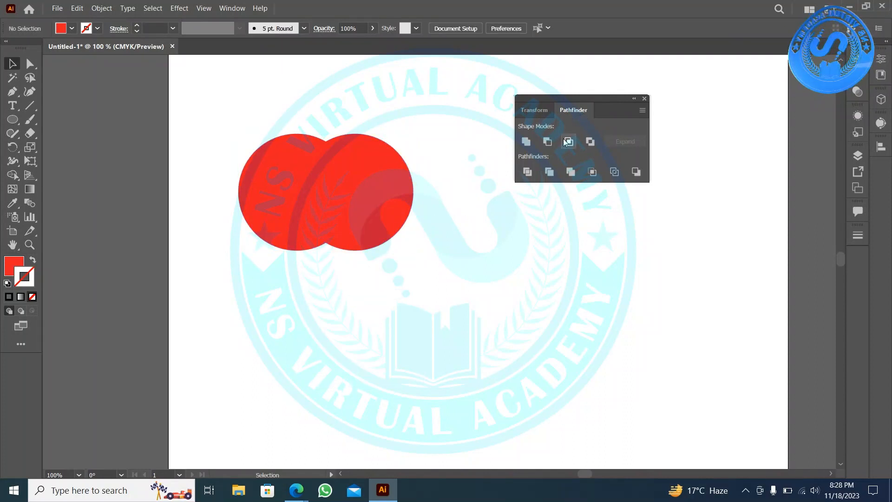
pyautogui.moveTo(379, 182); pyautogui.dragTo(399, 179)
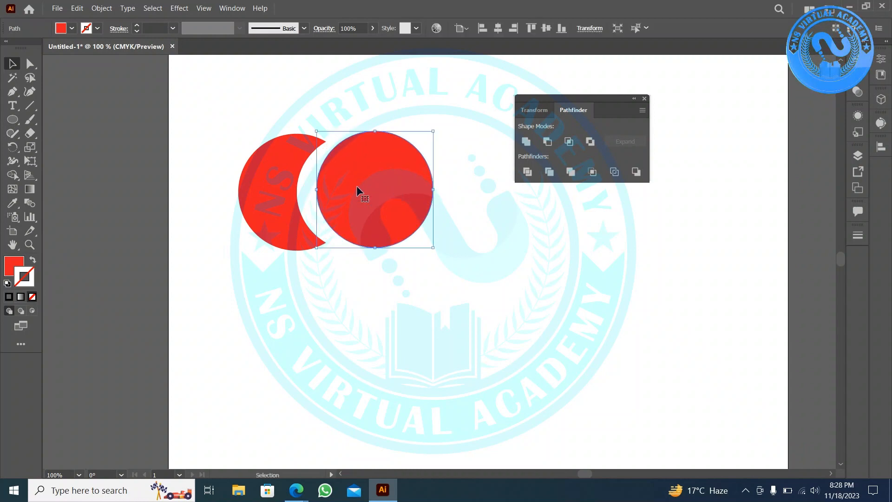
pyautogui.scroll(1, 299, 145)
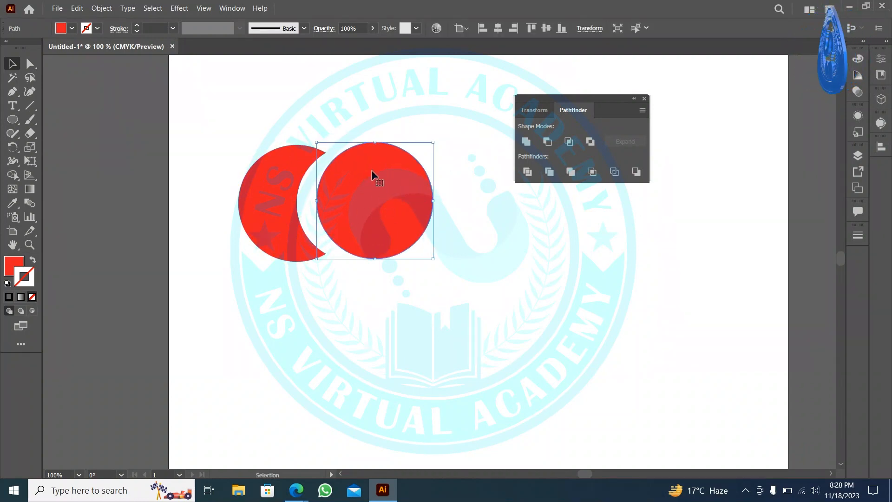
# Step: Undo the full circle's move, the ungrouping and the Trim operation
pyautogui.hotkey('ctrl', 'z')
pyautogui.click(379, 302)
pyautogui.moveTo(389, 269); pyautogui.dragTo(224, 167)
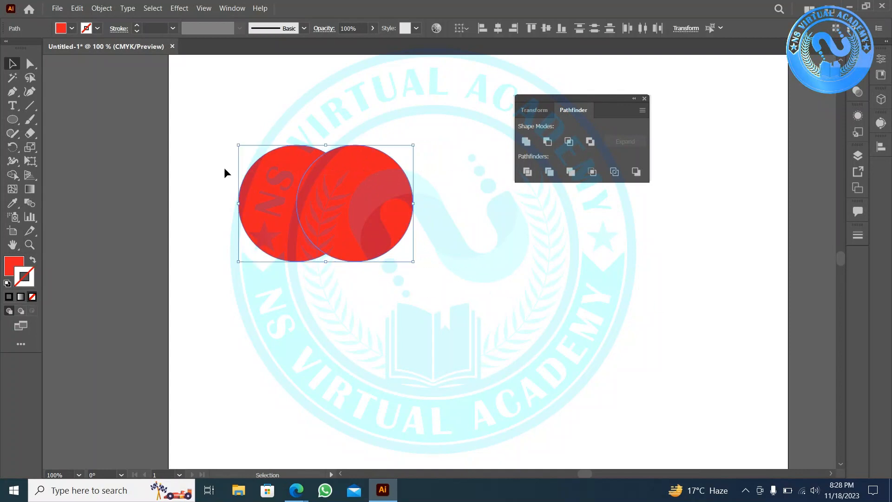
pyautogui.hotkey('ctrl', 'z')
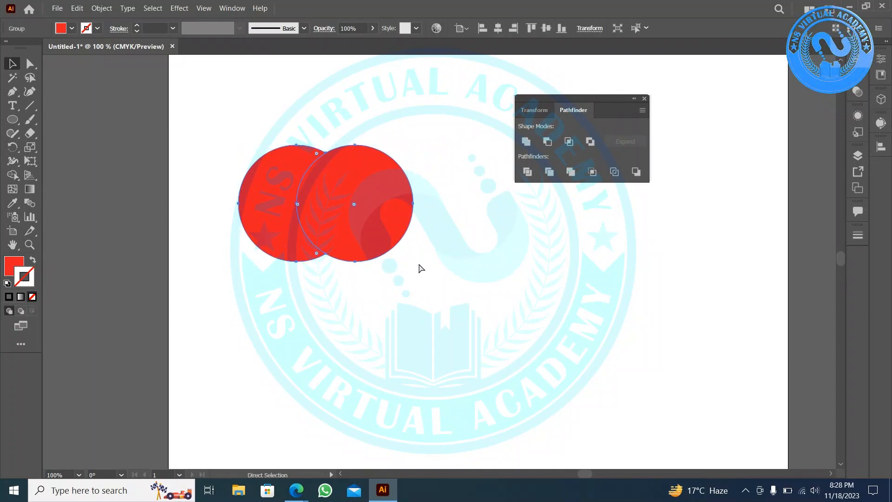
pyautogui.hotkey('ctrl', 'z')
# Step: Shift the front circle horizontally so it overlaps more of the other one, and apply Pathfinder Trim to both circles
pyautogui.click(444, 272)
pyautogui.moveTo(355, 253); pyautogui.dragTo(339, 235)
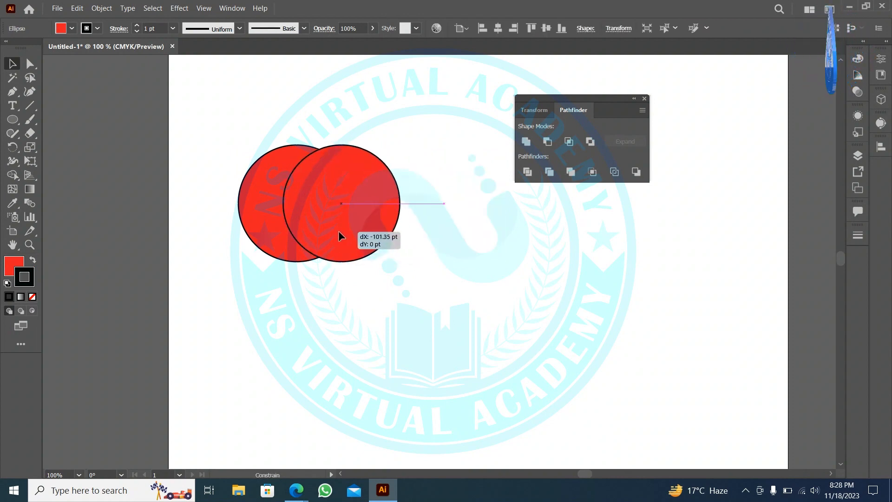
pyautogui.keyDown('shift'); pyautogui.click(294, 255); pyautogui.keyUp('shift')
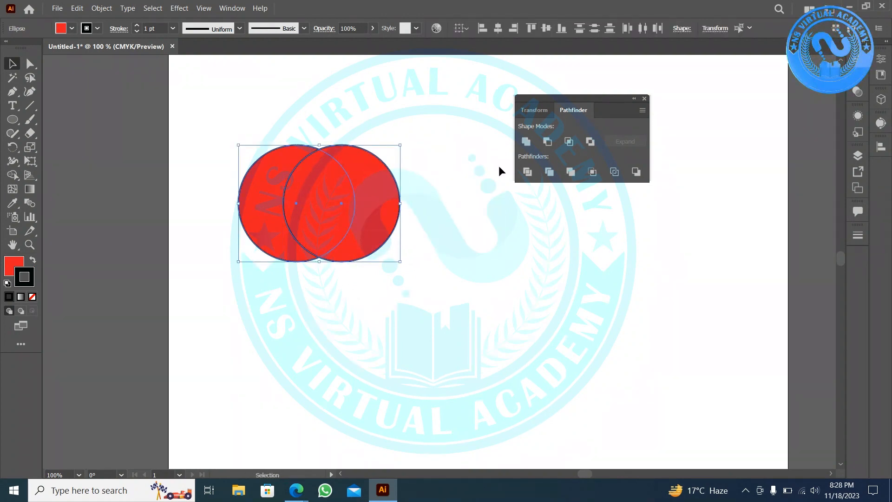
pyautogui.click(469, 263)
pyautogui.moveTo(368, 295); pyautogui.dragTo(274, 139)
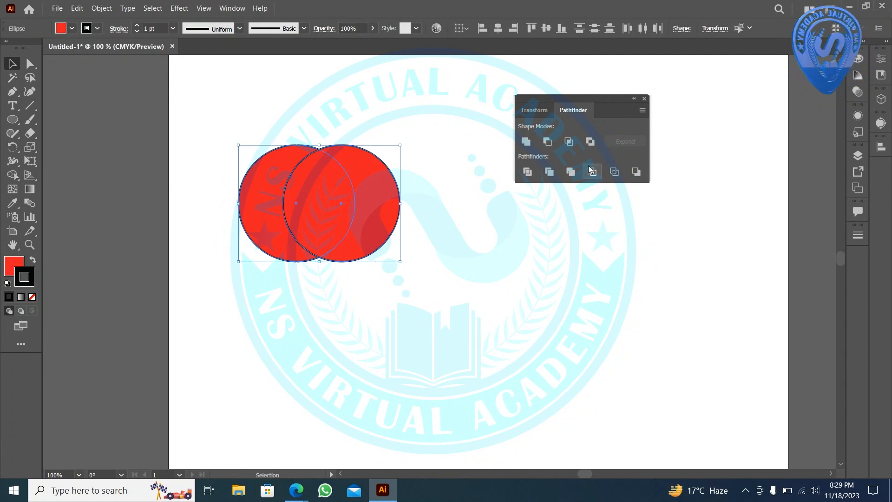
pyautogui.click(556, 171)
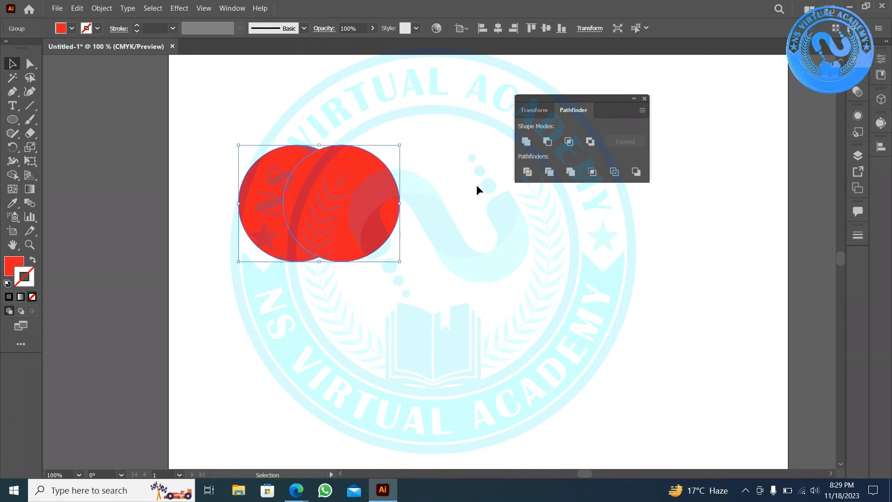
# Step: Ungroup the newly trimmed shapes, and move the full circle to the right, clear of the crescent
pyautogui.rightClick(344, 194)
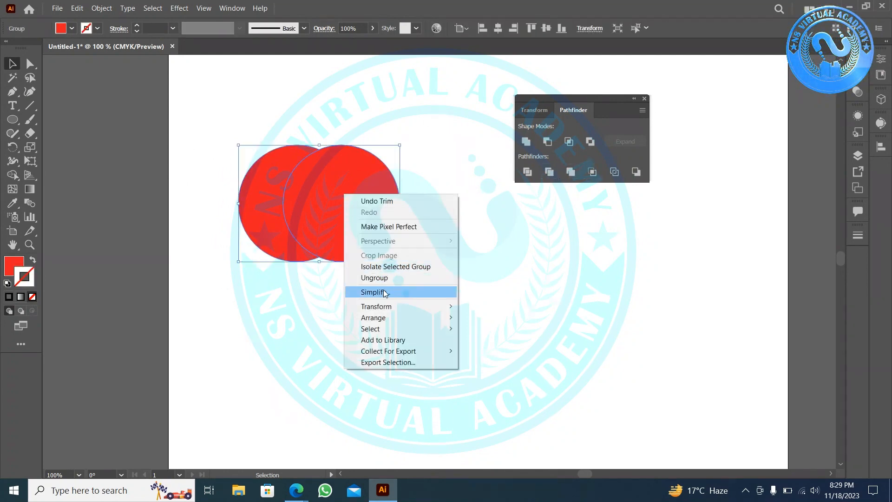
pyautogui.click(391, 278)
pyautogui.click(387, 301)
pyautogui.moveTo(334, 225); pyautogui.dragTo(402, 221)
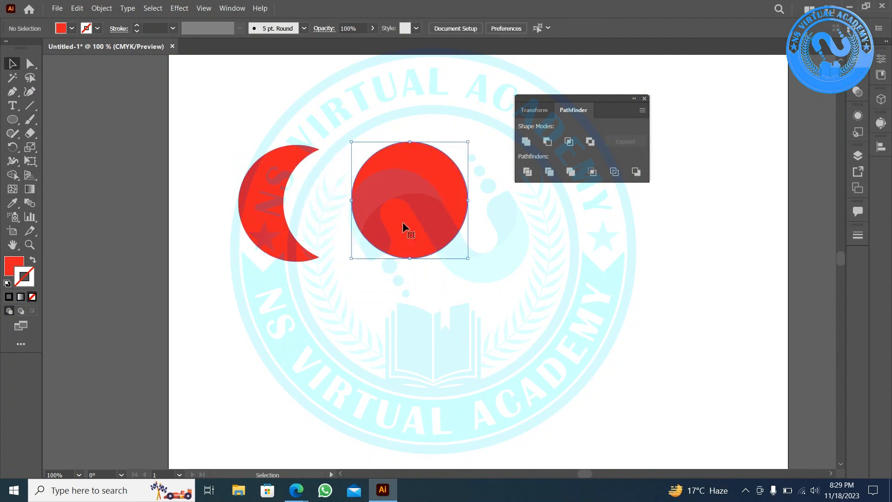
pyautogui.click(249, 186)
pyautogui.click(405, 191)
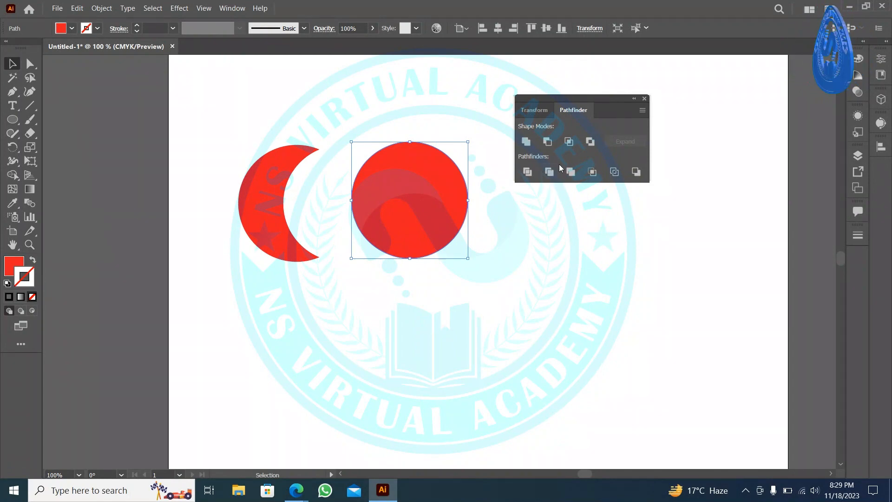
# Step: Undo the full circle's move, and delete both trimmed shapes
pyautogui.hotkey('ctrl', 'z')
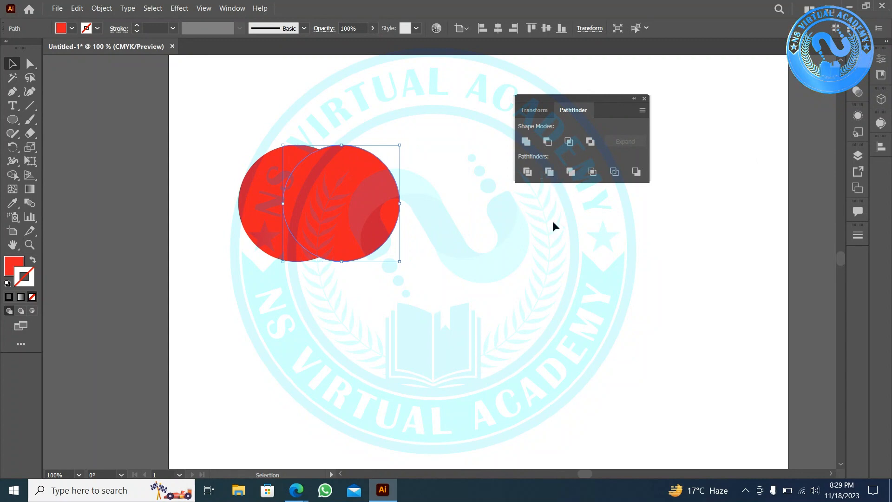
pyautogui.keyDown('shift'); pyautogui.click(278, 242); pyautogui.keyUp('shift')
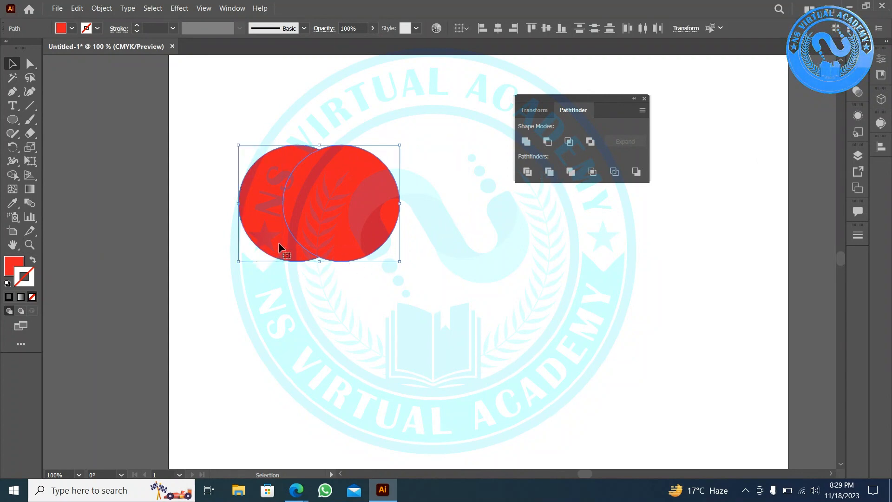
pyautogui.press('Delete')
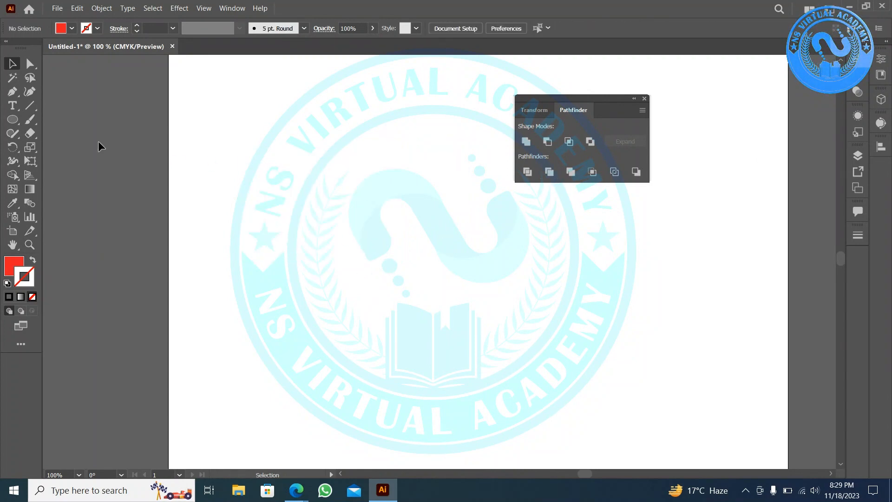
# Step: Draw two overlapping red circles without strokes using the Ellipse tool, the front one slightly smaller, and select both
pyautogui.click(12, 119)
pyautogui.moveTo(225, 139); pyautogui.dragTo(282, 156)
pyautogui.click(12, 63)
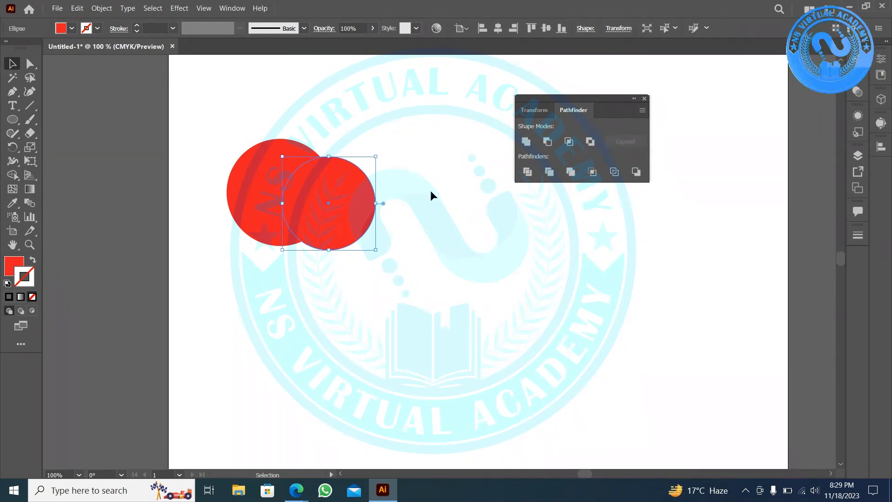
pyautogui.click(475, 190)
pyautogui.moveTo(400, 138); pyautogui.dragTo(227, 247)
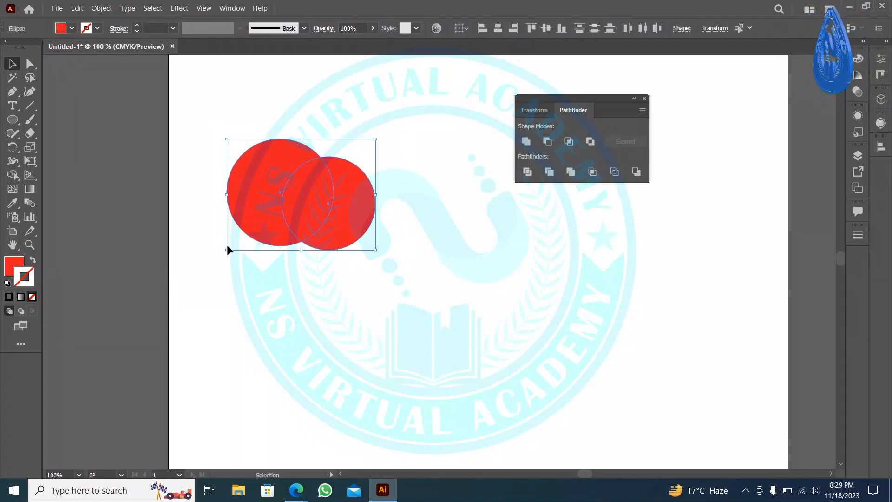
# Step: Apply Pathfinder Merge to both red circles, and move the merged shape around the artboard as a single piece
pyautogui.click(570, 172)
pyautogui.moveTo(346, 210); pyautogui.dragTo(353, 210)
pyautogui.click(383, 245)
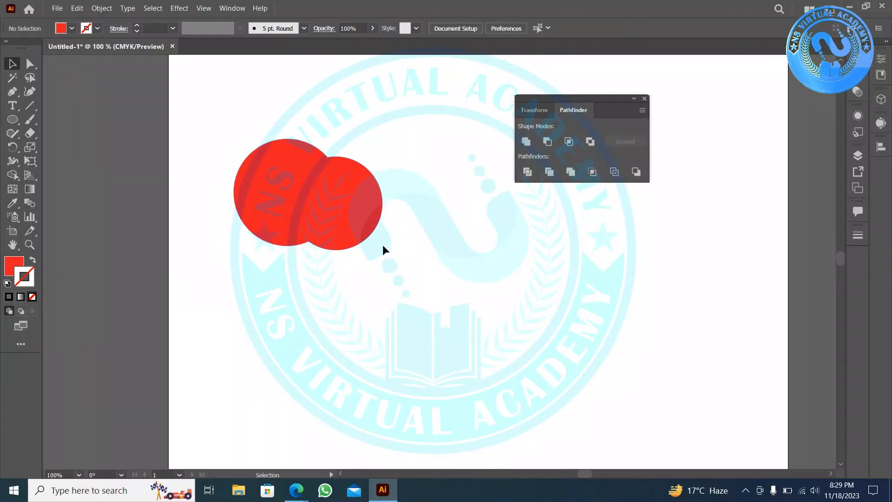
pyautogui.click(314, 189)
pyautogui.moveTo(306, 167); pyautogui.dragTo(336, 218)
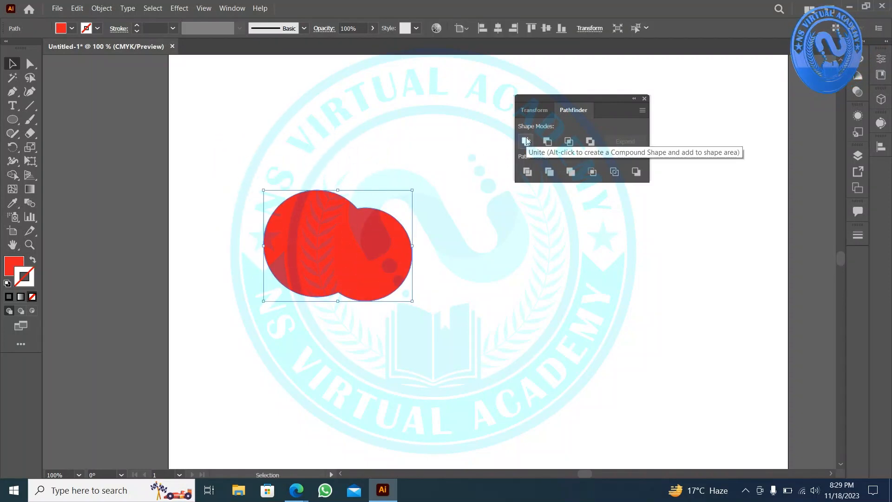
pyautogui.click(452, 194)
pyautogui.moveTo(323, 252); pyautogui.dragTo(304, 175)
# Step: Fill the merged shape with the CMYK Yellow swatch, leaving the swatch options as they are
pyautogui.click(72, 29)
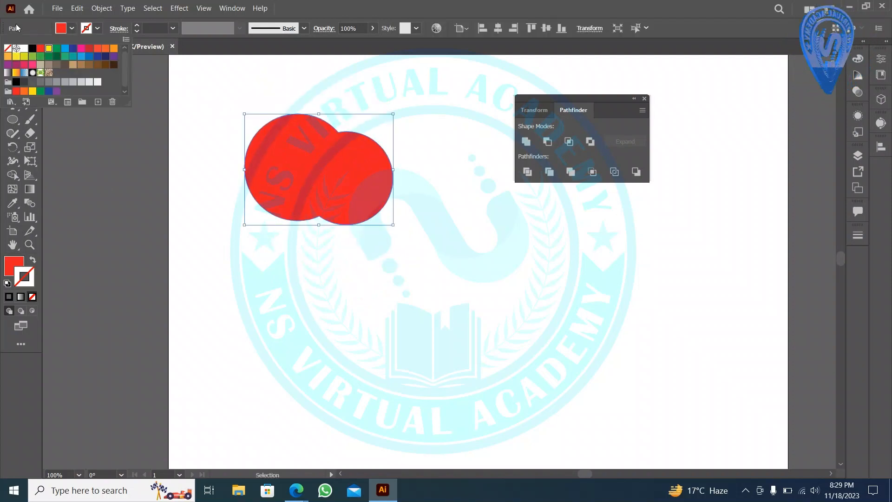
pyautogui.click(48, 49)
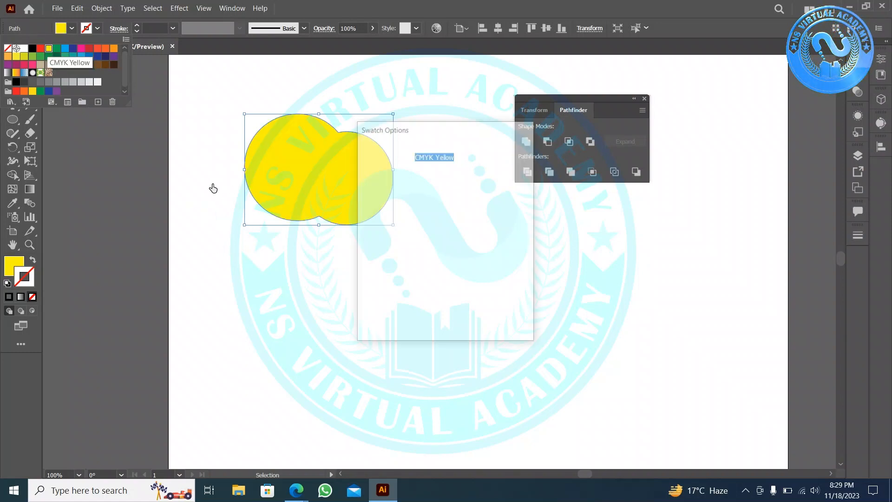
pyautogui.click(498, 318)
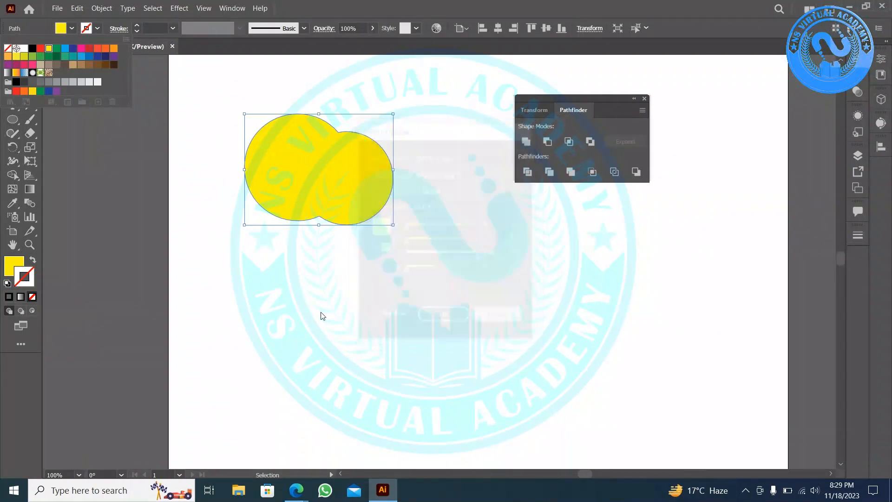
# Step: Draw two overlapping yellow circles below the merged shape, and combine them with the Unite shape mode
pyautogui.click(13, 119)
pyautogui.scroll(-2, 205, 205)
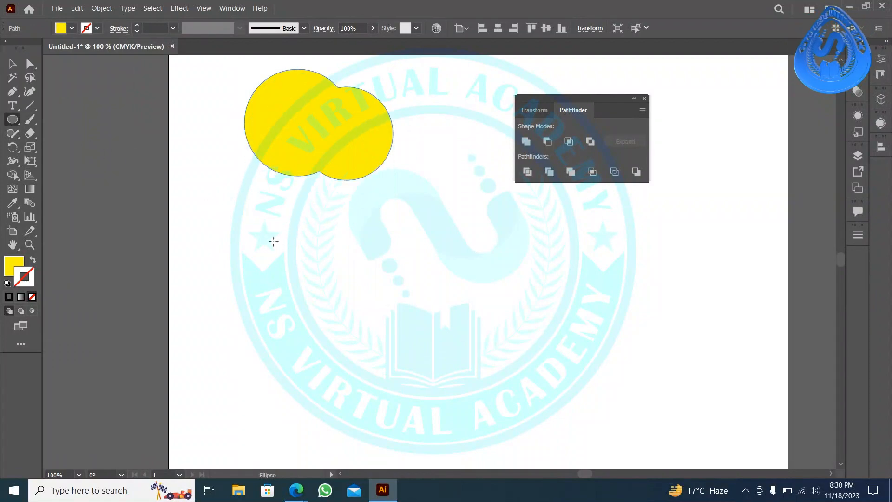
pyautogui.moveTo(238, 223); pyautogui.dragTo(362, 337)
pyautogui.moveTo(419, 344); pyautogui.dragTo(312, 275)
pyautogui.click(13, 63)
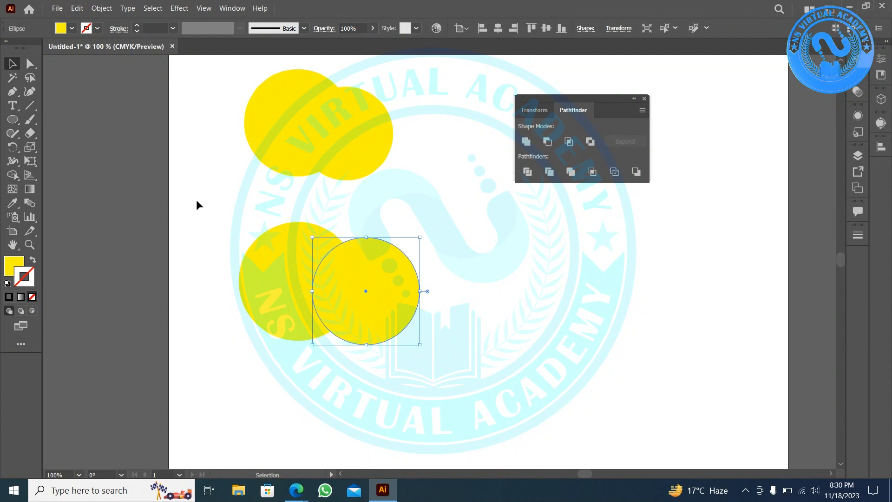
pyautogui.moveTo(197, 202); pyautogui.dragTo(446, 316)
pyautogui.click(526, 142)
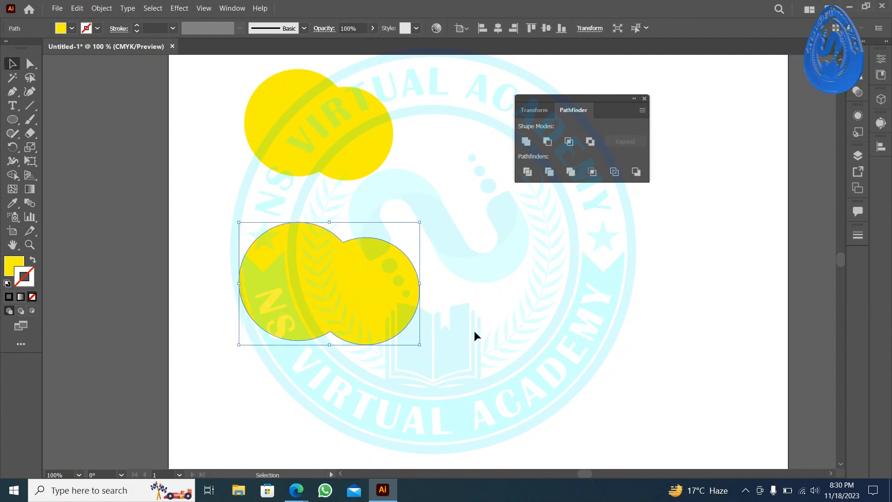
pyautogui.click(474, 332)
# Step: Select the merged and united shapes in turn to compare them, and delete both from the artboard
pyautogui.click(346, 153)
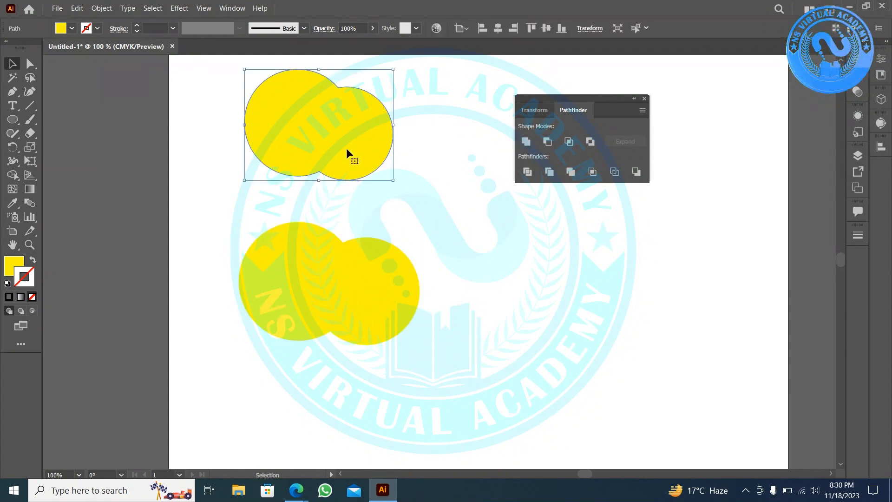
pyautogui.click(366, 264)
pyautogui.click(554, 349)
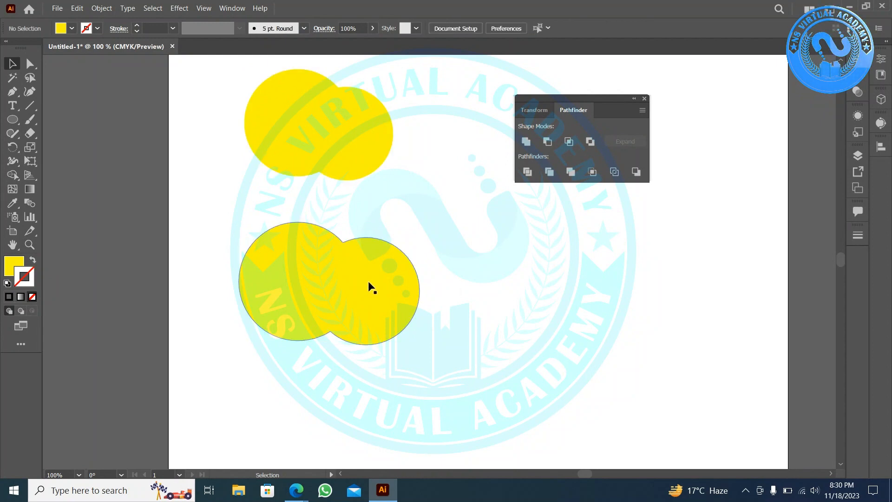
pyautogui.click(356, 296)
pyautogui.press('Delete')
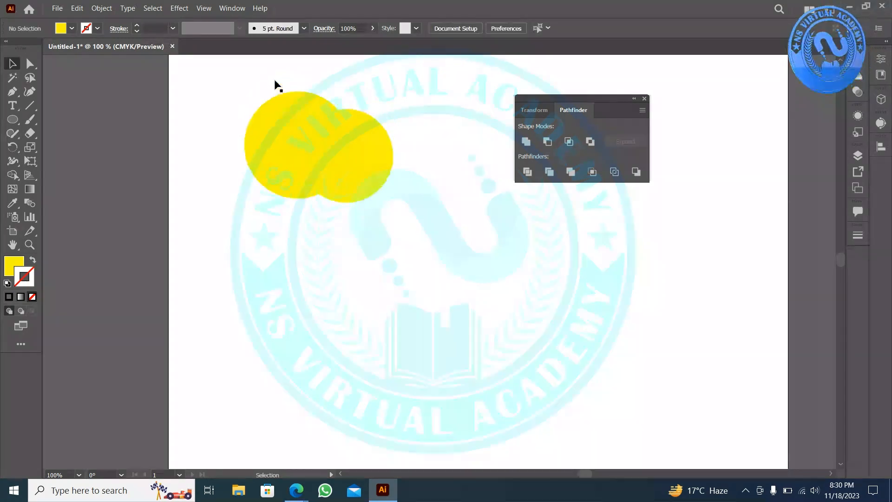
pyautogui.moveTo(292, 143); pyautogui.dragTo(292, 188)
pyautogui.press('Delete')
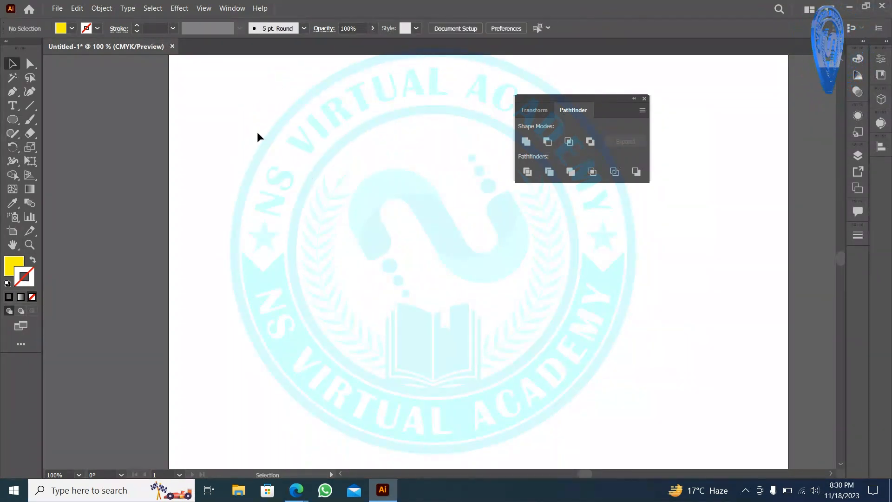
# Step: Draw a yellow circle about 122 pt across and a slightly smaller one overlapping its right side, and select both
pyautogui.click(12, 120)
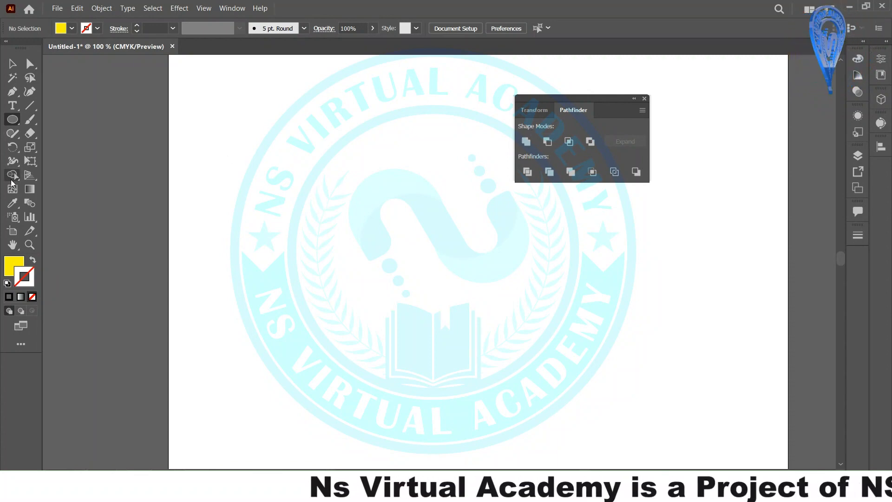
pyautogui.moveTo(269, 186); pyautogui.dragTo(364, 275)
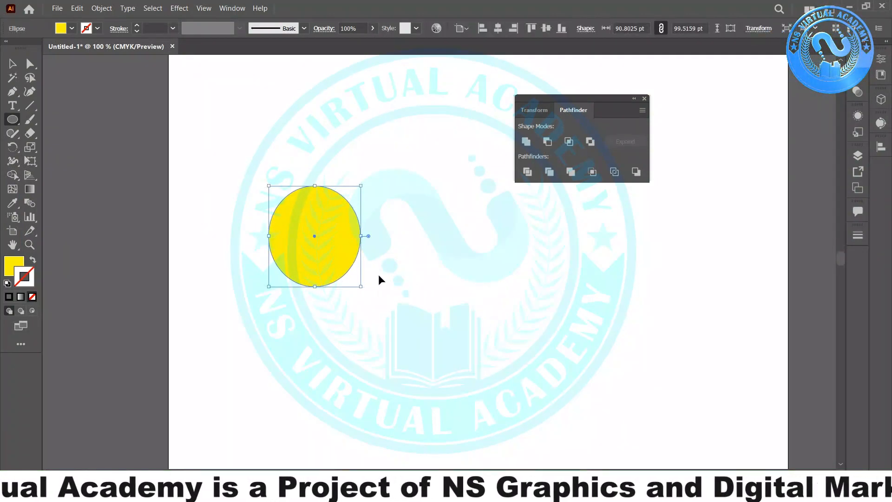
pyautogui.hotkey('ctrl', 'z')
pyautogui.moveTo(233, 180); pyautogui.dragTo(357, 301)
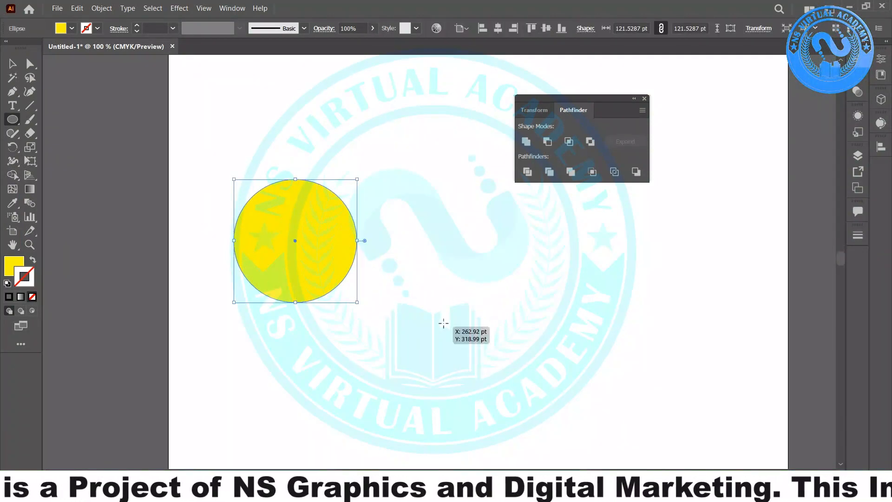
pyautogui.moveTo(418, 294); pyautogui.dragTo(314, 238)
pyautogui.click(12, 63)
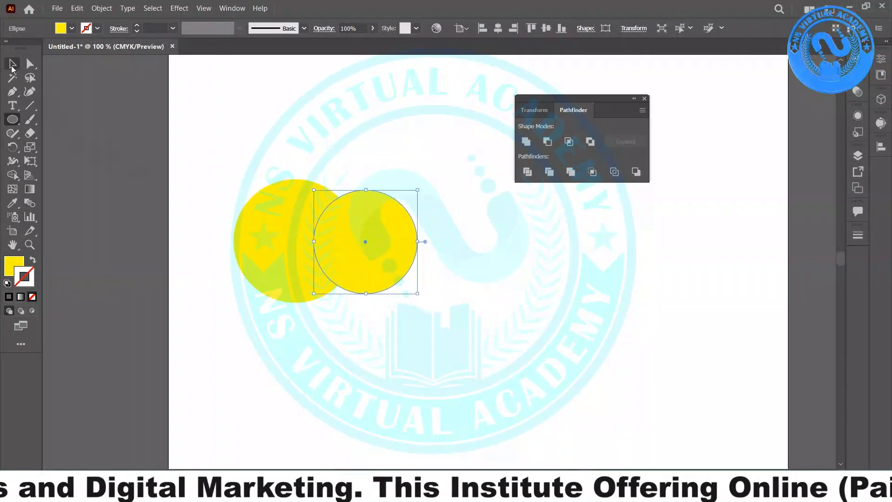
pyautogui.click(342, 172)
pyautogui.moveTo(367, 145); pyautogui.dragTo(273, 256)
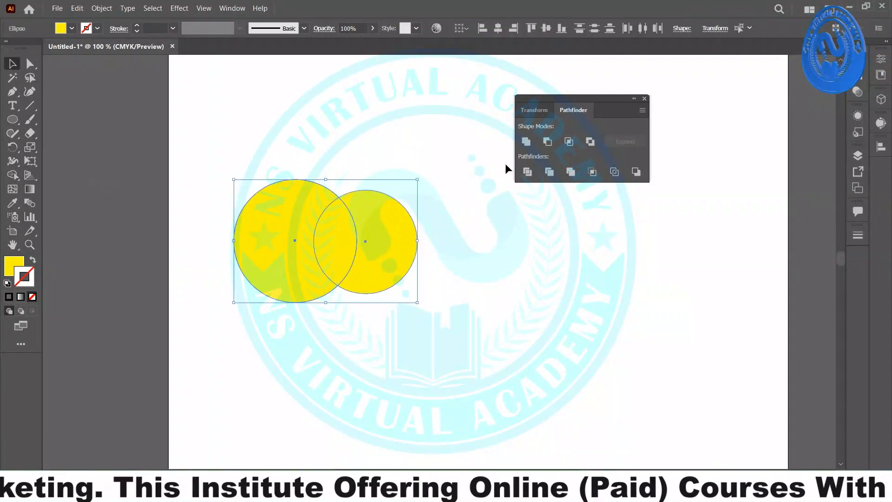
# Step: Try Pathfinder Crop on the two yellow circles, and undo the crop
pyautogui.click(592, 173)
pyautogui.click(508, 245)
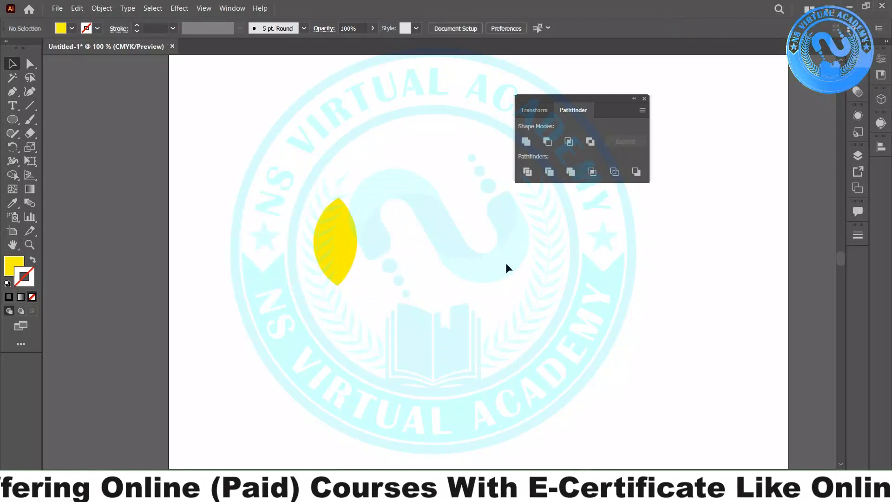
pyautogui.hotkey('ctrl', 'z')
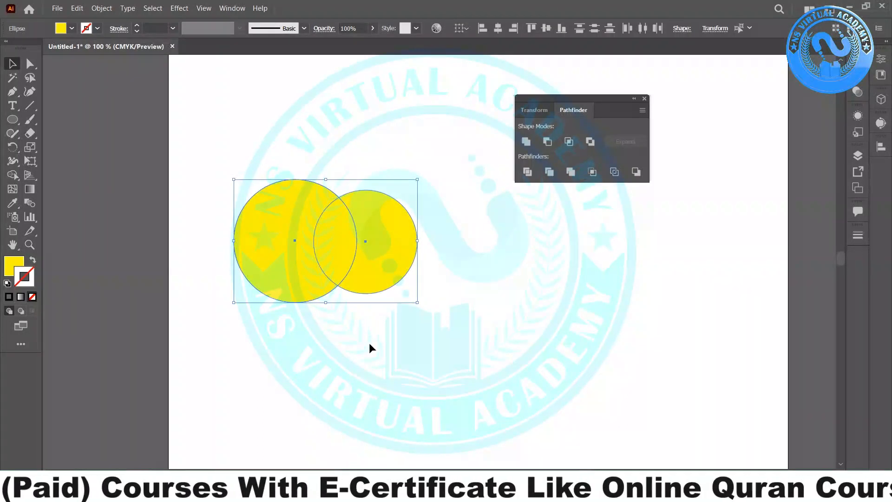
# Step: Reselect both yellow circles, crop them with Pathfinder Crop, and select the cropped group
pyautogui.click(366, 346)
pyautogui.moveTo(412, 351); pyautogui.dragTo(145, 177)
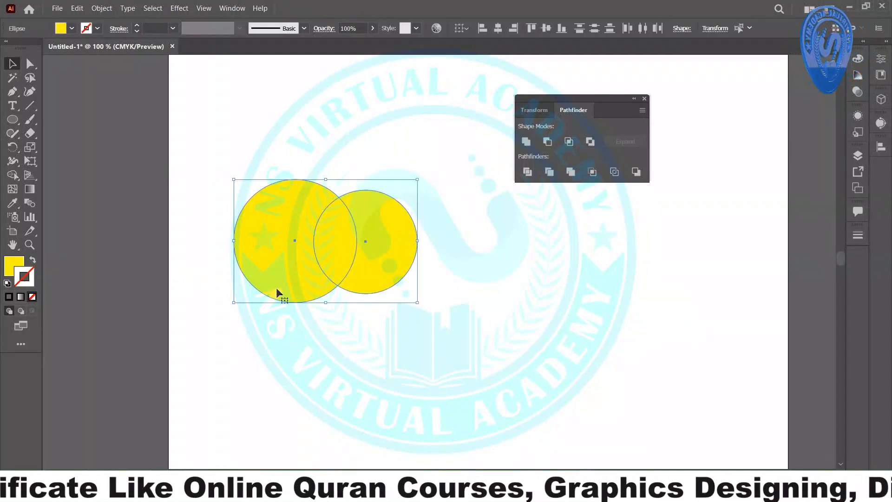
pyautogui.click(593, 172)
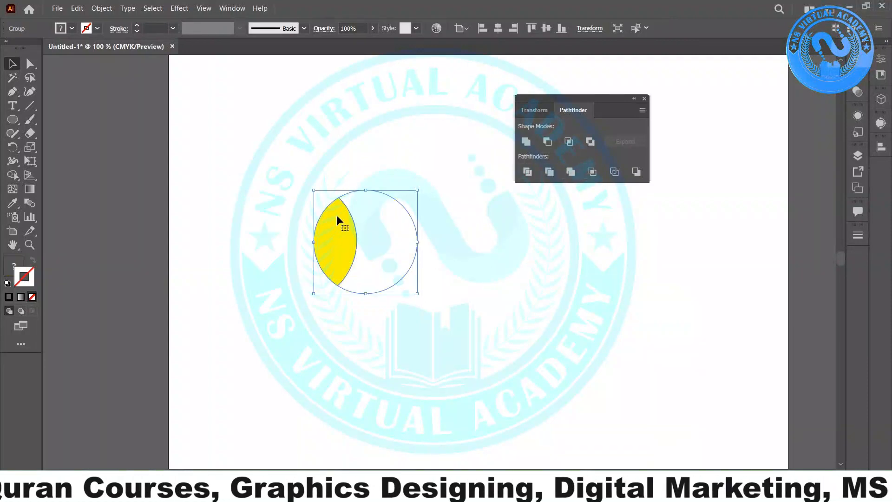
pyautogui.click(363, 172)
pyautogui.click(342, 244)
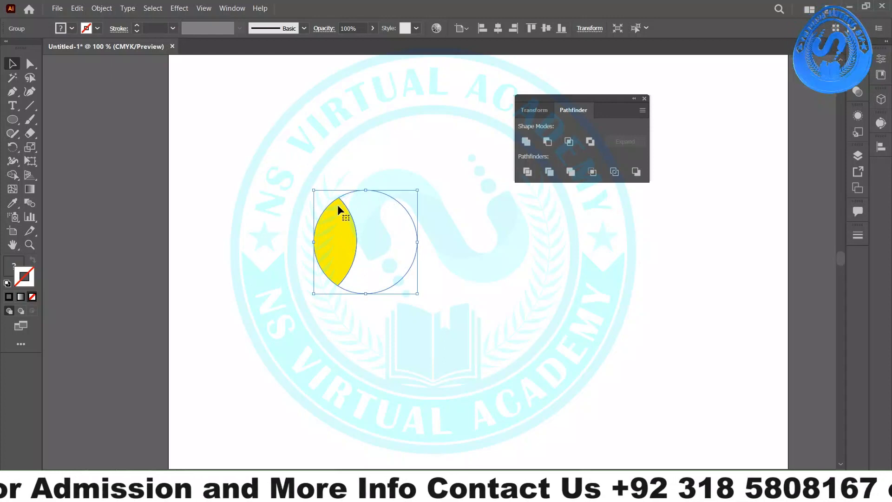
pyautogui.moveTo(319, 230); pyautogui.dragTo(319, 229)
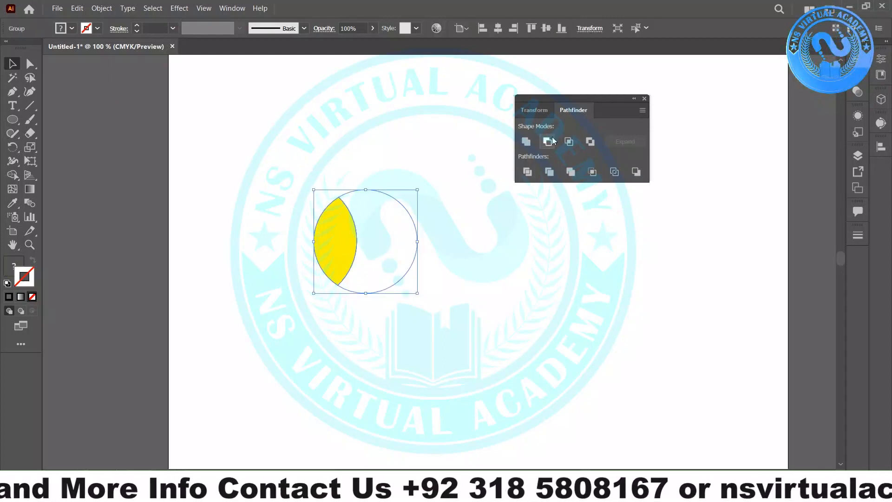
# Step: Try the Intersect shape mode on the cropped group
pyautogui.click(570, 141)
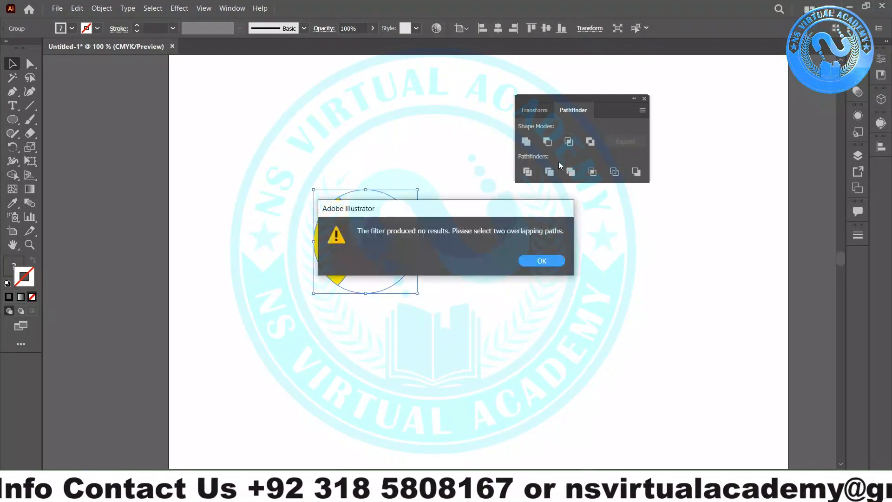
pyautogui.click(533, 260)
pyautogui.click(452, 284)
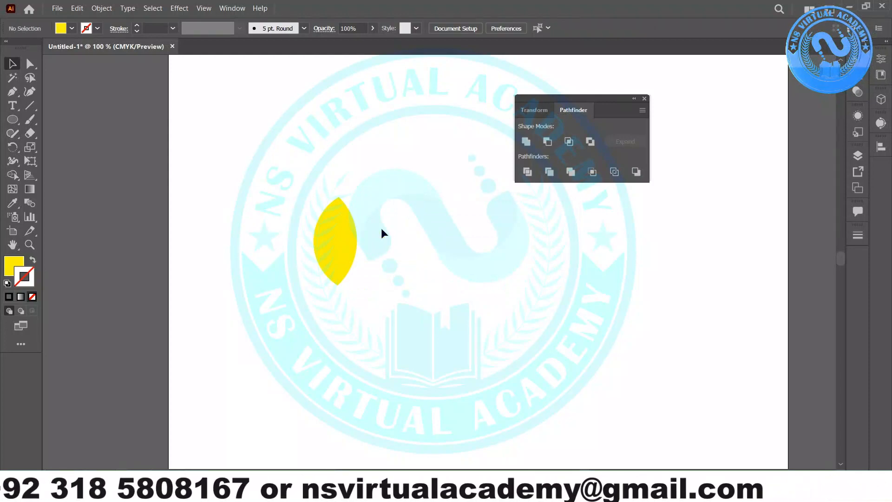
# Step: Select the cropped group again and delete it from the artboard
pyautogui.click(353, 230)
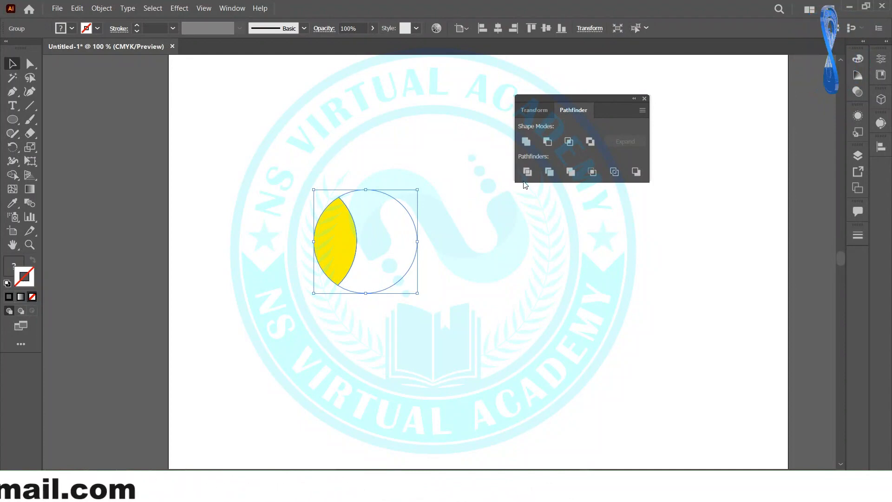
pyautogui.click(486, 176)
pyautogui.click(338, 275)
pyautogui.press('Delete')
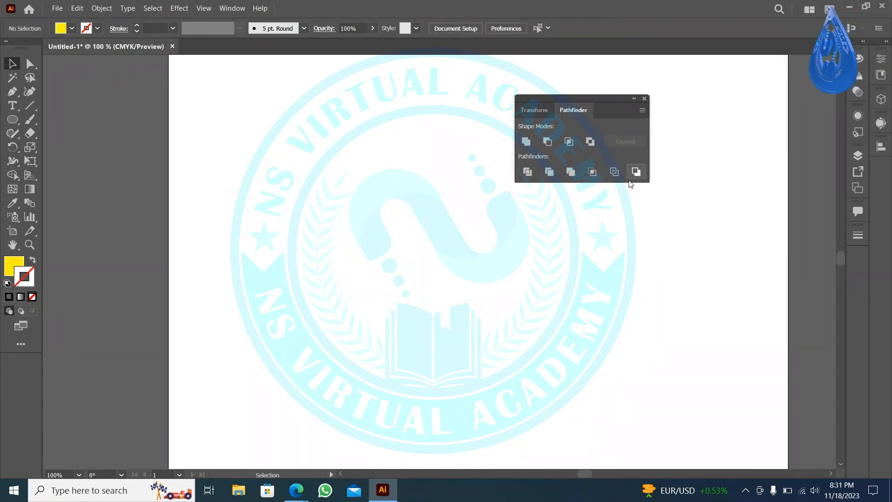
# Step: Draw a new yellow circle with a smaller one overlapping it, shift the larger circle up and left, and select both
pyautogui.click(12, 120)
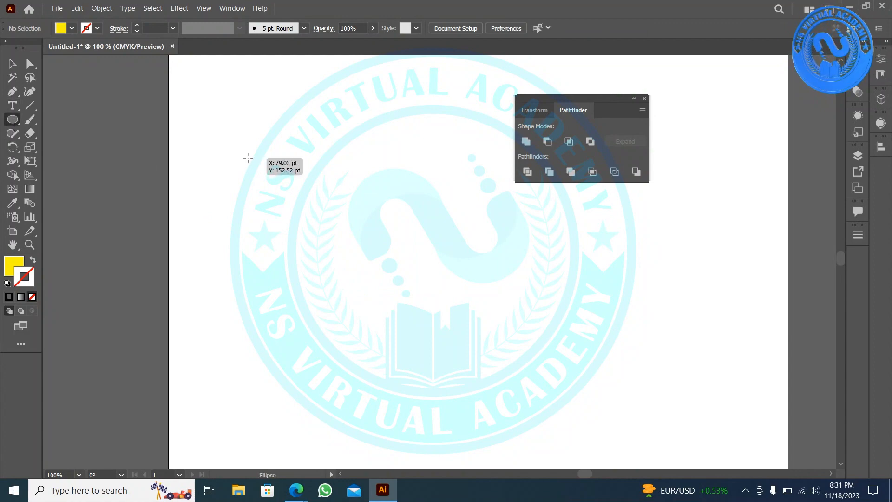
pyautogui.moveTo(247, 158); pyautogui.dragTo(348, 218)
pyautogui.moveTo(389, 256)
pyautogui.mouseDown()
pyautogui.moveTo(319, 175)
pyautogui.moveTo(309, 177)
pyautogui.mouseUp()
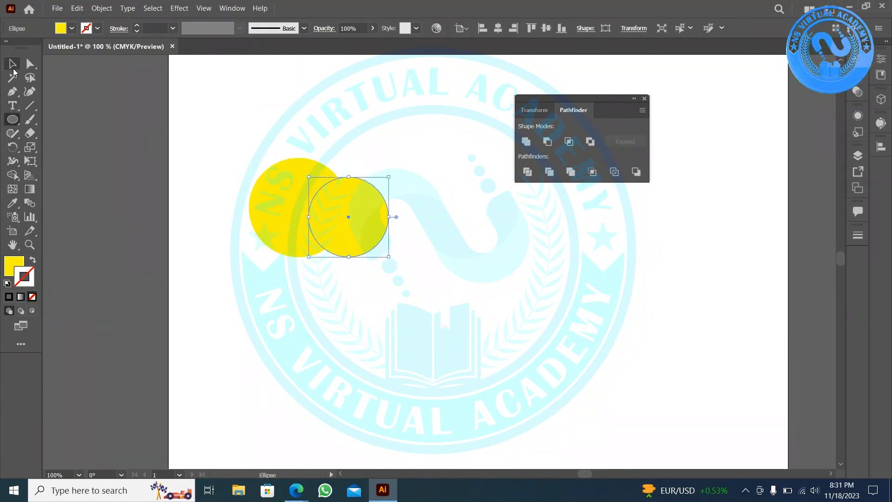
pyautogui.click(13, 65)
pyautogui.click(301, 155)
pyautogui.keyDown('shift'); pyautogui.click(349, 199); pyautogui.keyUp('shift')
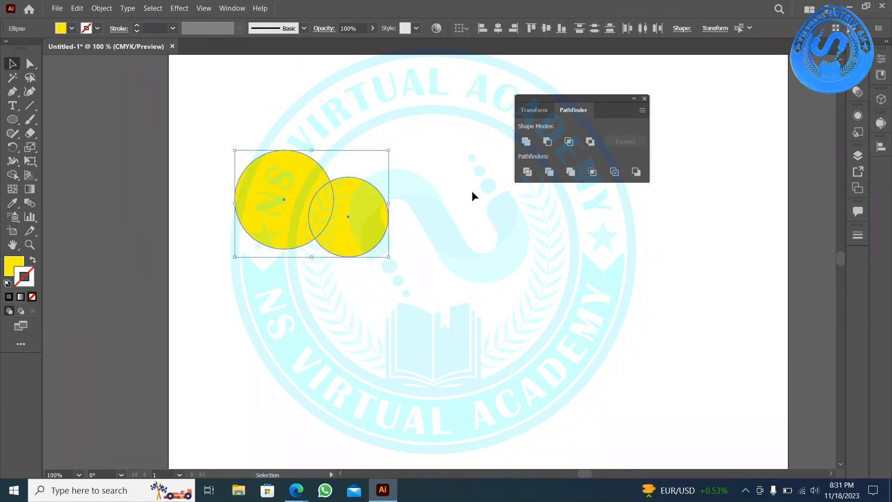
# Step: Try Pathfinder Outline on both circles, inspect the outlined paths up close, and undo the operation
pyautogui.click(614, 172)
pyautogui.click(462, 264)
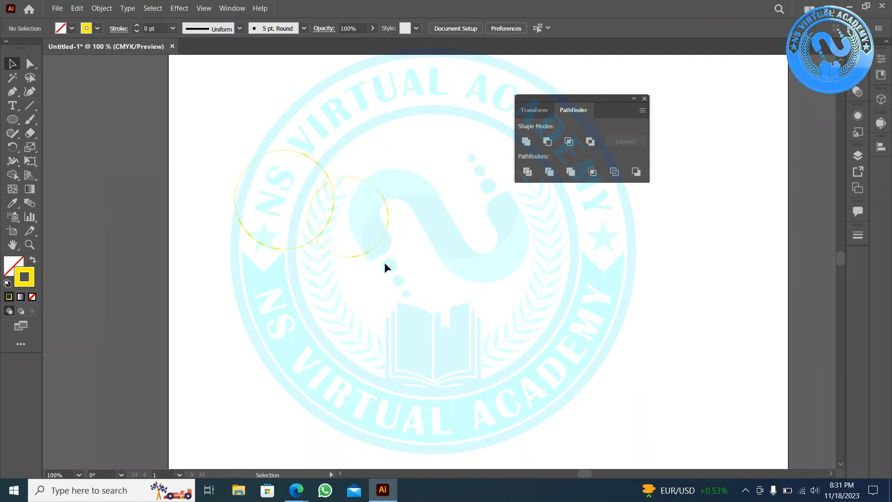
pyautogui.scroll(3, 309, 198)
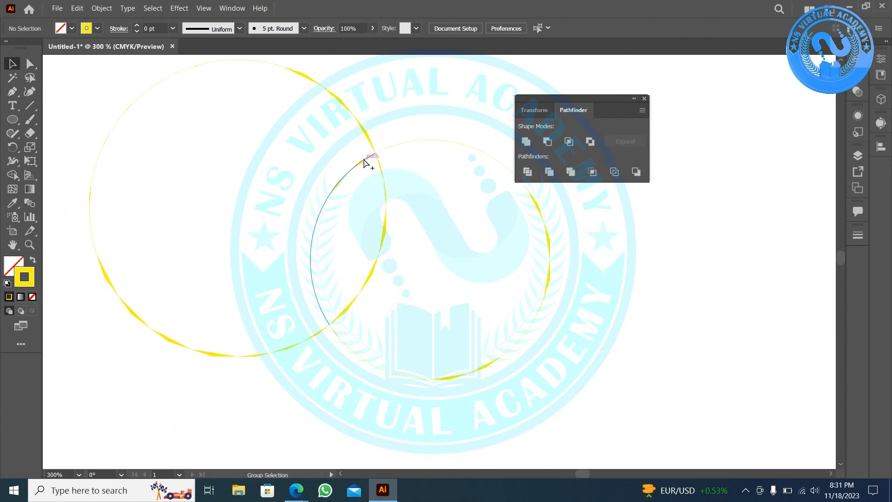
pyautogui.scroll(4, 372, 279)
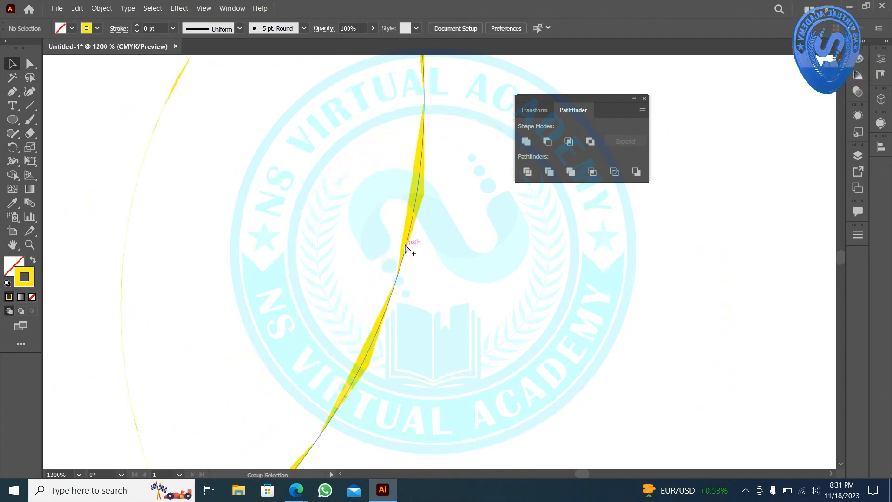
pyautogui.scroll(-8, 404, 242)
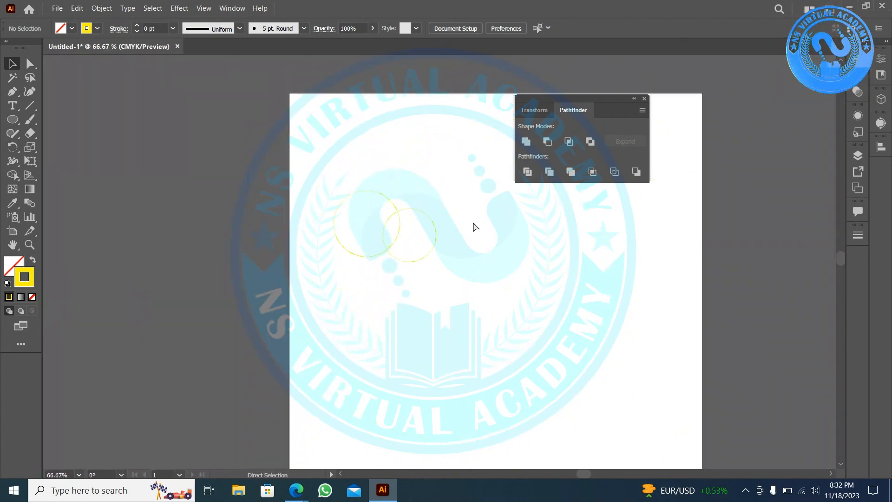
pyautogui.hotkey('ctrl', 'a')
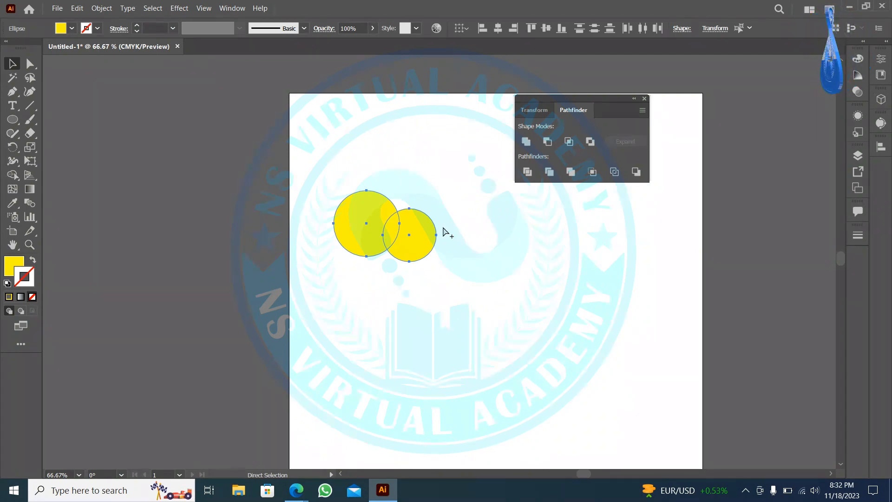
# Step: Try Pathfinder Minus Back on the two overlapping yellow circles and undo the operation
pyautogui.scroll(2, 446, 231)
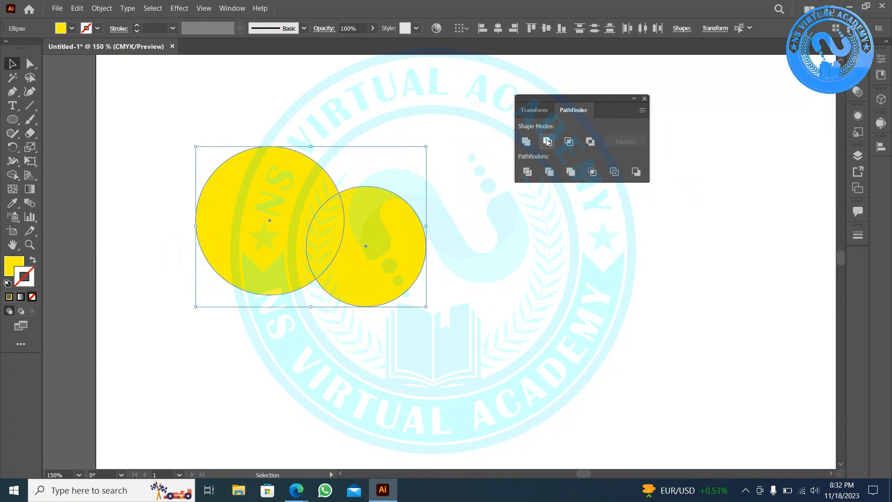
pyautogui.click(636, 172)
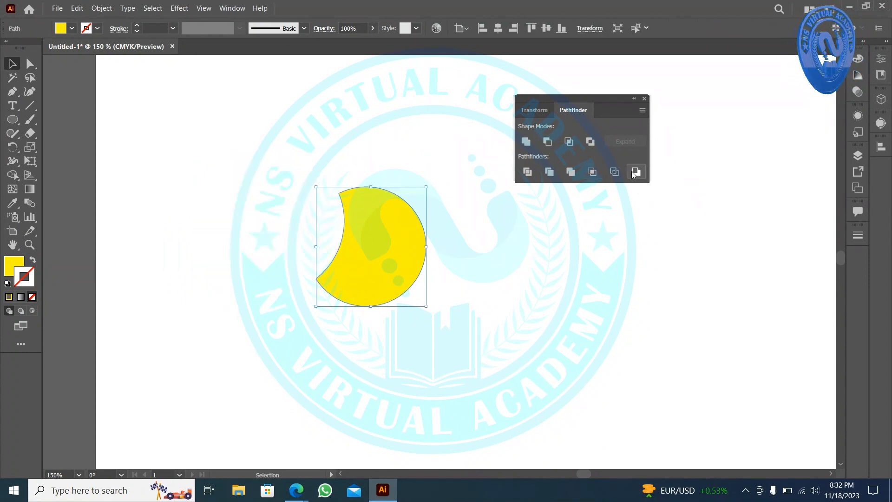
pyautogui.click(483, 240)
pyautogui.hotkey('ctrl', 'z')
# Step: Select only the larger circle and change its fill to black
pyautogui.click(187, 208)
pyautogui.click(289, 155)
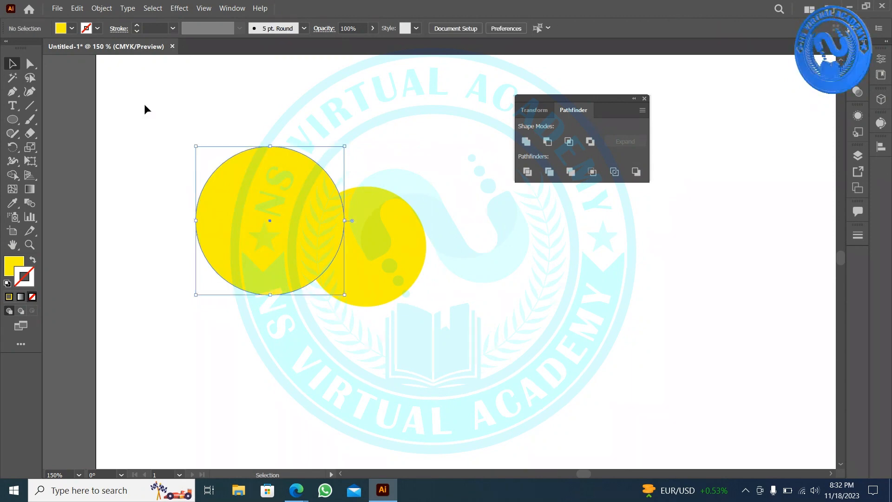
pyautogui.click(69, 29)
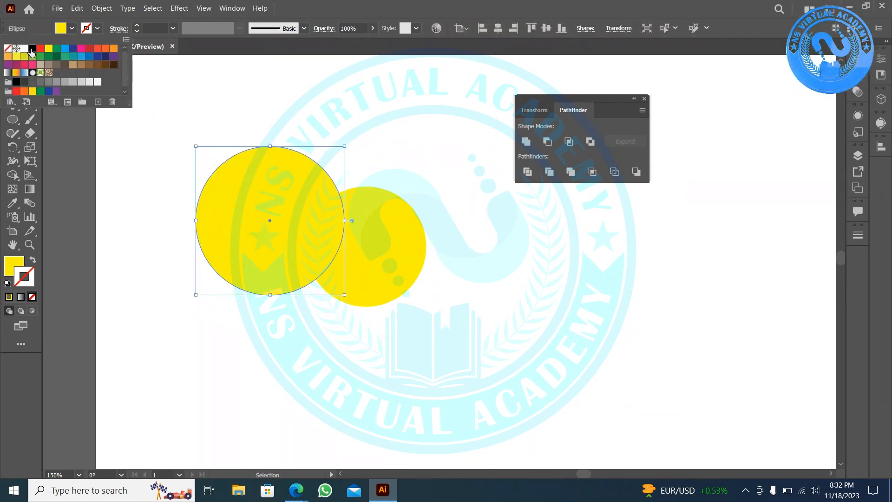
pyautogui.click(49, 49)
pyautogui.click(364, 134)
# Step: Change the fill of the smaller overlapping circle to green
pyautogui.click(395, 251)
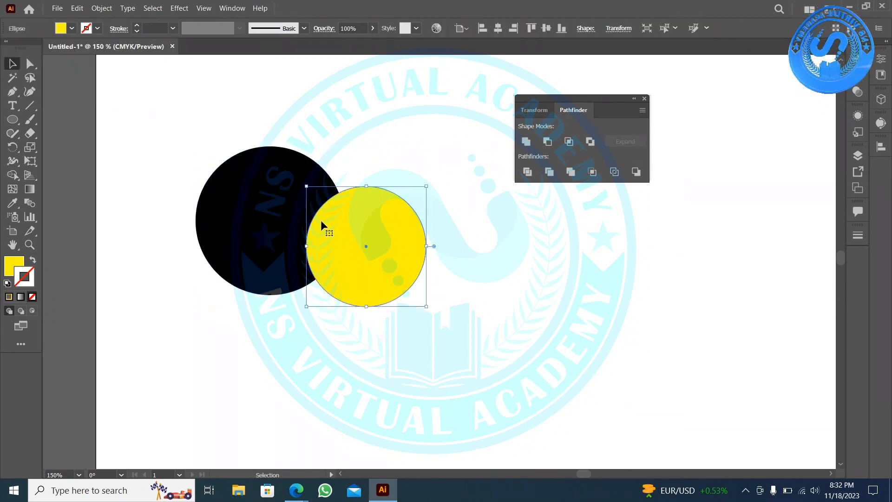
pyautogui.click(60, 29)
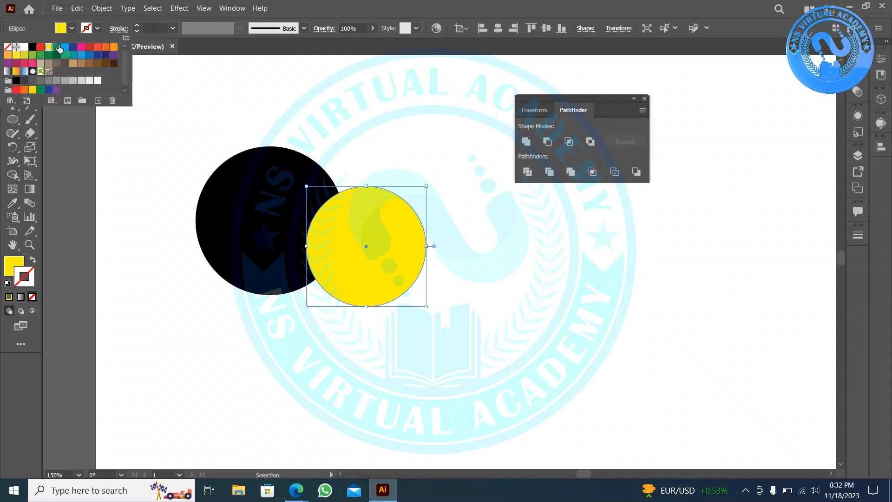
pyautogui.click(73, 49)
pyautogui.click(360, 144)
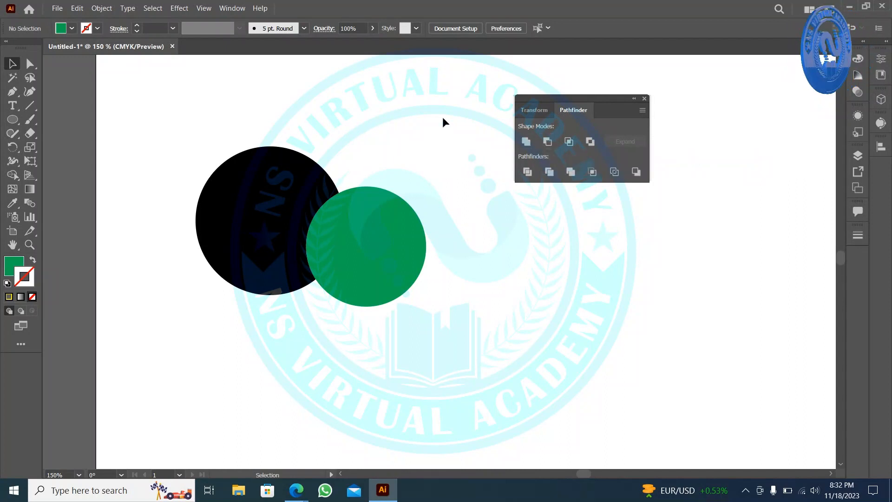
# Step: Select the black and green circles, try Minus Back on them, and undo the operation
pyautogui.moveTo(358, 172); pyautogui.dragTo(264, 271)
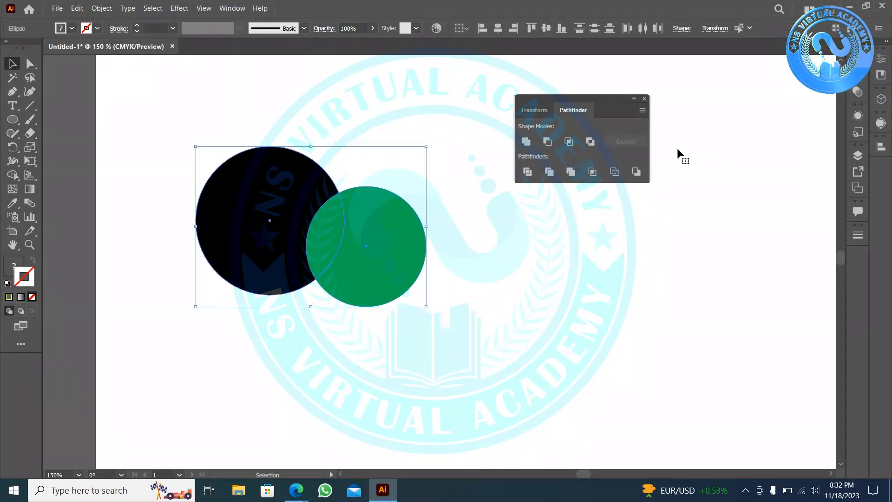
pyautogui.click(636, 172)
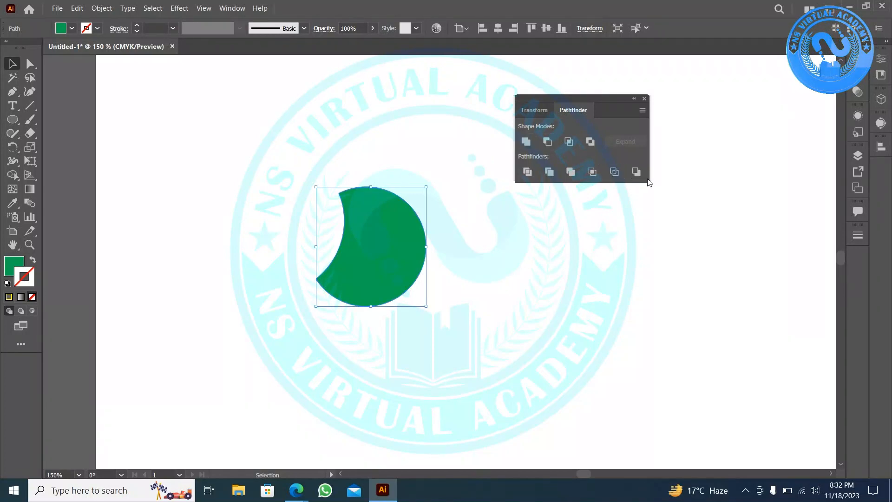
pyautogui.hotkey('ctrl', 'z')
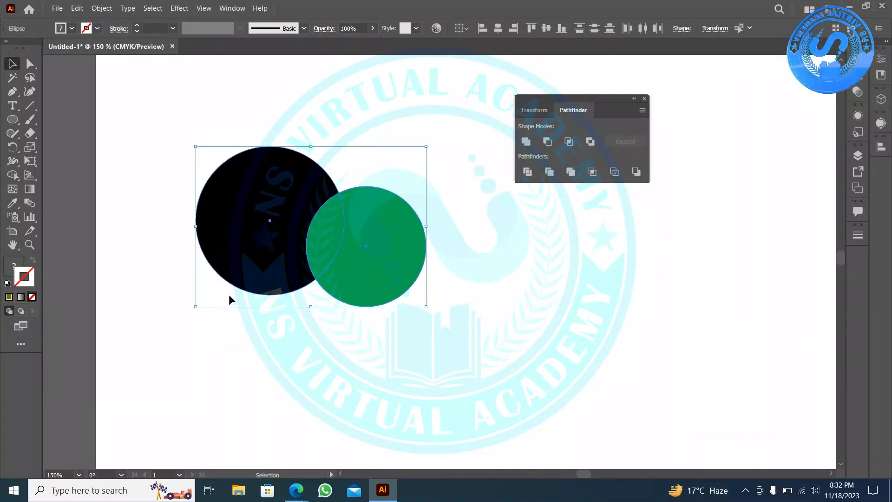
pyautogui.hotkey('ctrl', 'z')
# Step: Duplicate the pair of circles directly below the original and apply Minus Front to the upper pair
pyautogui.moveTo(265, 169); pyautogui.dragTo(266, 344)
pyautogui.moveTo(189, 107); pyautogui.dragTo(400, 216)
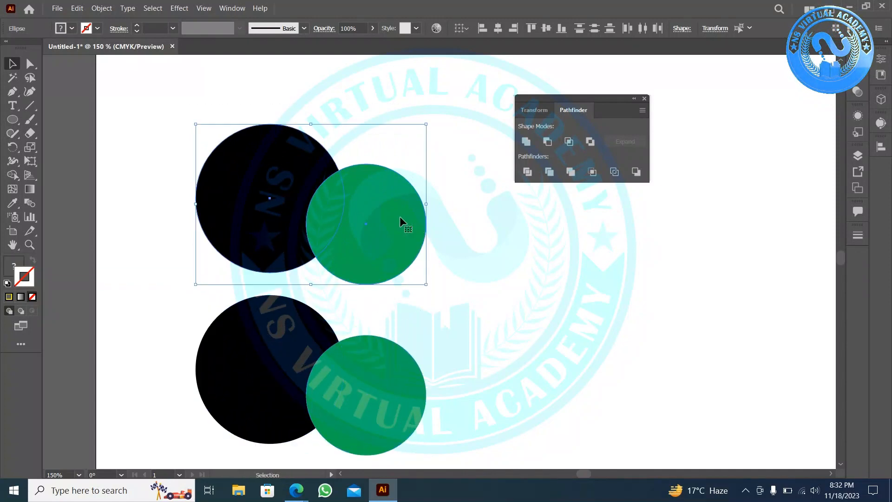
pyautogui.click(548, 141)
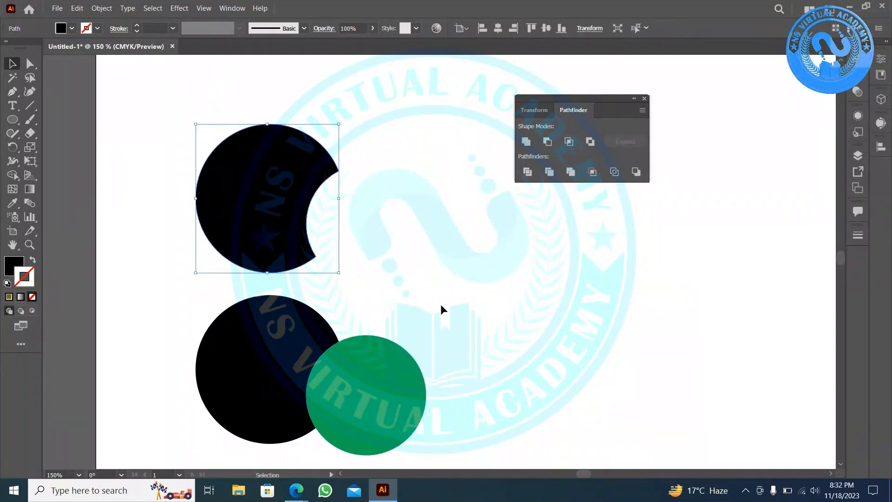
# Step: Apply Minus Back to the lower pair of black and green circles and deselect the result
pyautogui.moveTo(441, 306); pyautogui.dragTo(289, 388)
pyautogui.click(636, 172)
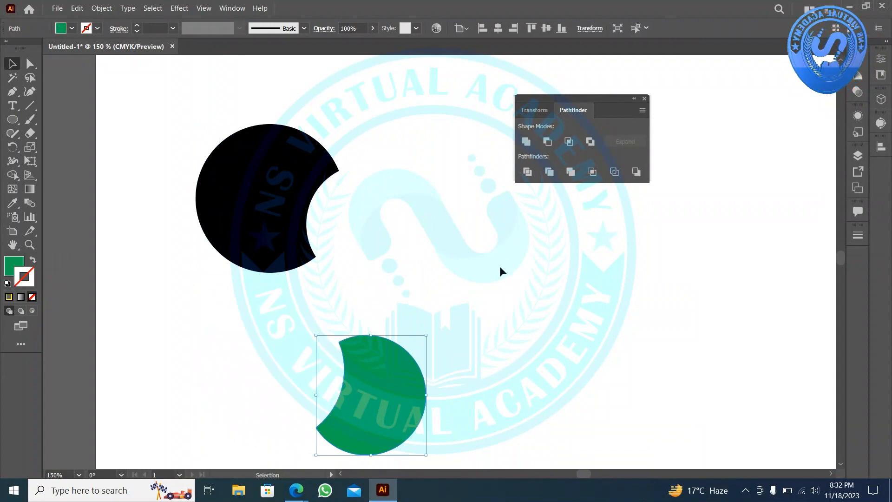
pyautogui.click(500, 267)
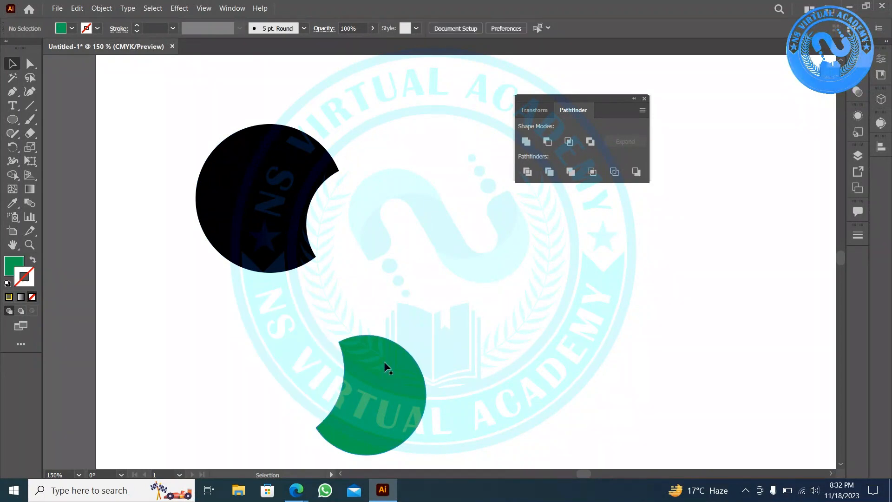
# Step: Move the cut green shape up against the cut black shape to compare them, and delete both
pyautogui.moveTo(384, 361); pyautogui.dragTo(384, 191)
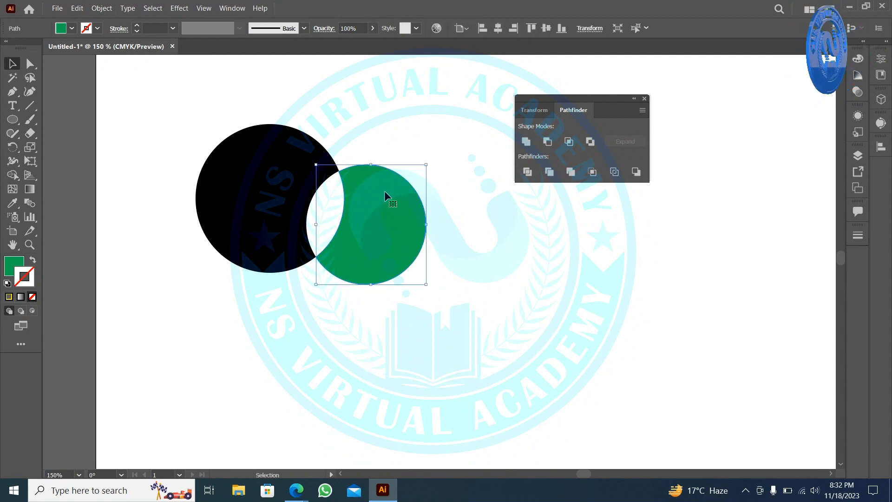
pyautogui.moveTo(325, 341)
pyautogui.mouseDown()
pyautogui.moveTo(164, 180)
pyautogui.moveTo(136, 130)
pyautogui.mouseUp()
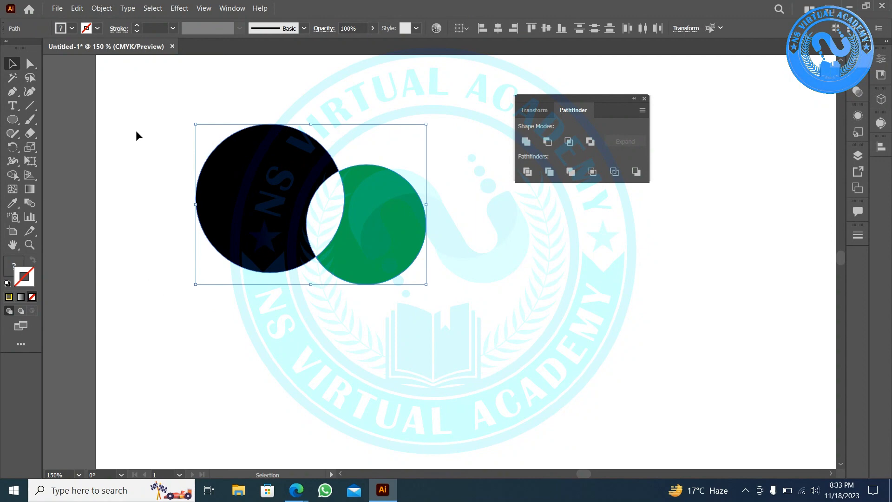
pyautogui.press('Delete')
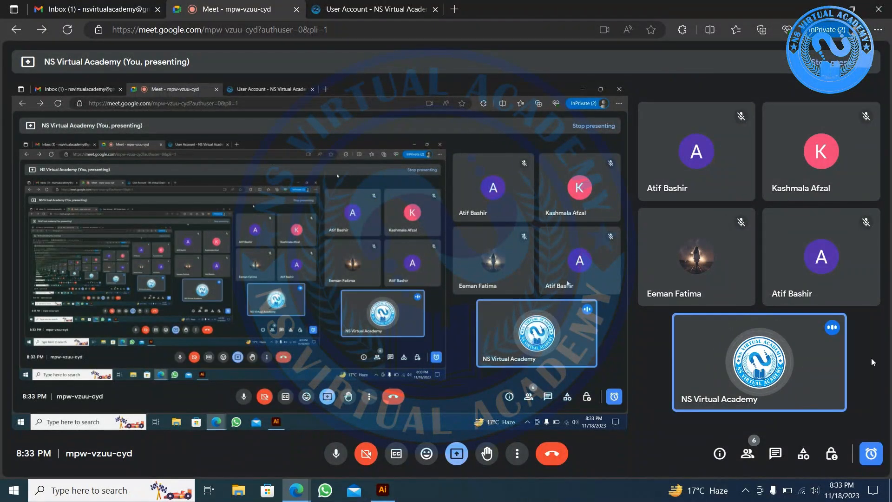
# Step: Review the list of contributors in the Google Meet call and return to Illustrator
pyautogui.click(748, 455)
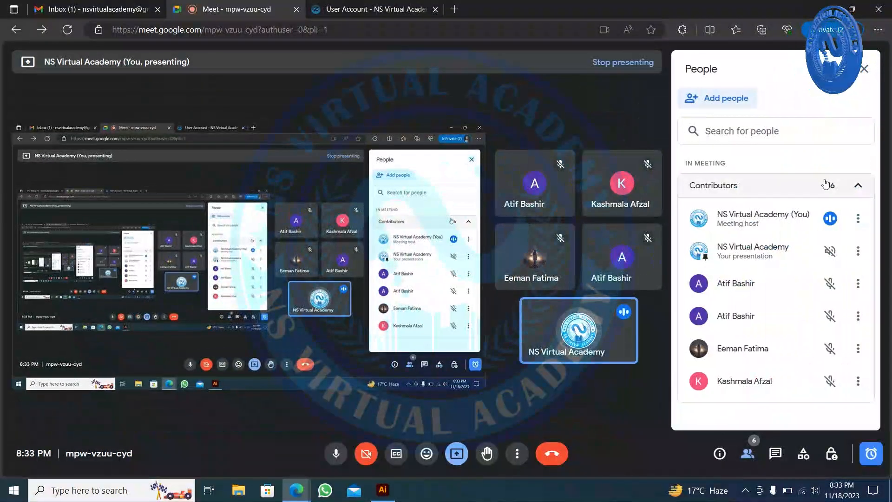
pyautogui.click(826, 184)
pyautogui.click(825, 184)
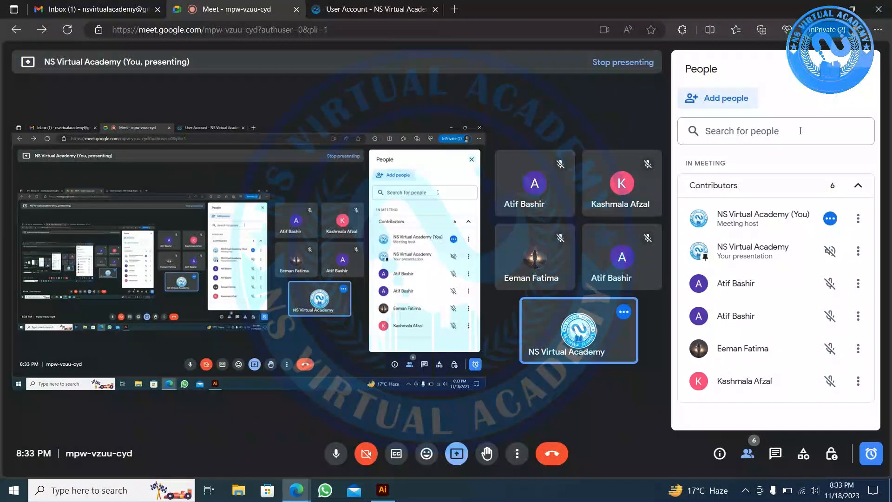
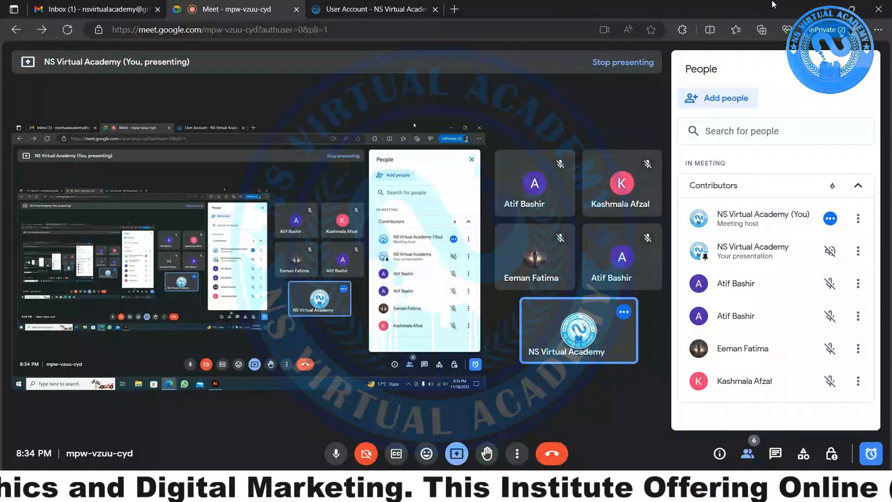
pyautogui.click(826, 9)
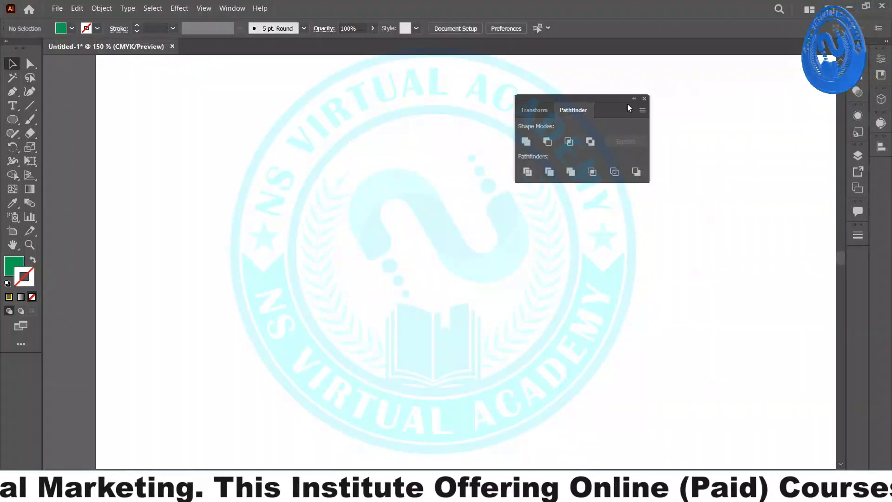
# Step: Move the Pathfinder panel clear of the drawing area and draw a green five-pointed star near the middle of the view
pyautogui.moveTo(610, 110); pyautogui.dragTo(786, 72)
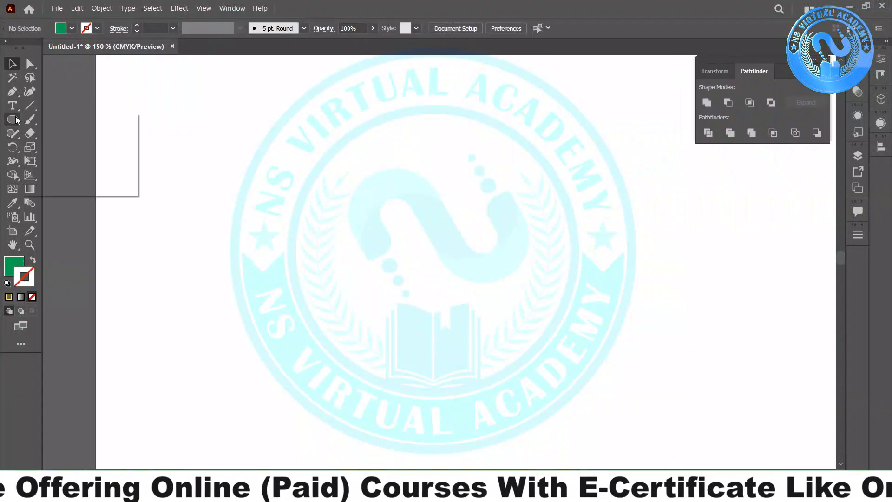
pyautogui.click(62, 175)
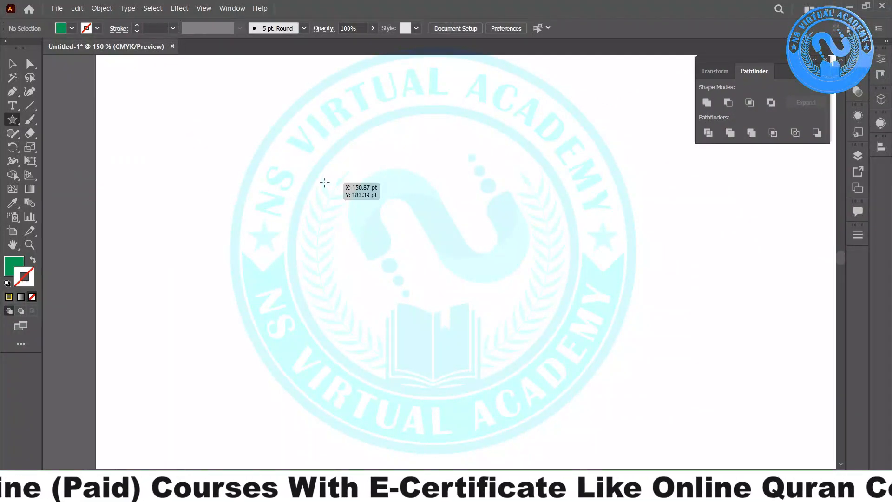
pyautogui.moveTo(324, 182); pyautogui.dragTo(362, 231)
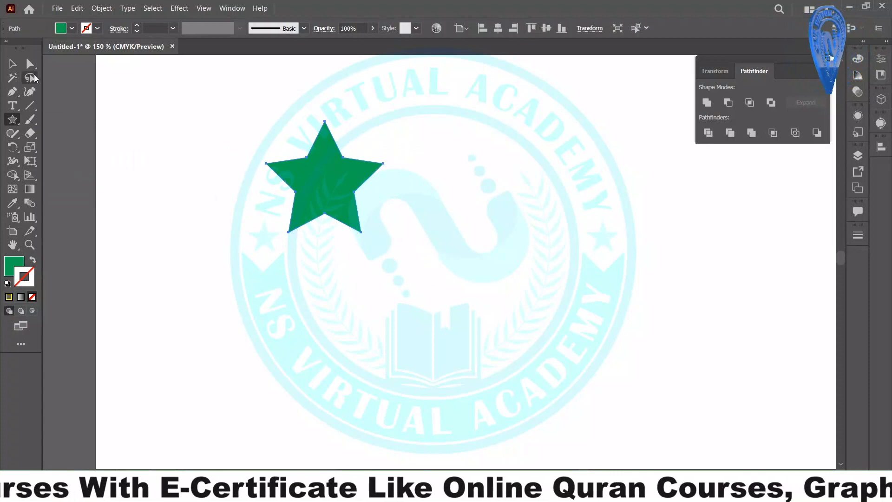
pyautogui.press('v')
pyautogui.moveTo(344, 180); pyautogui.dragTo(391, 236)
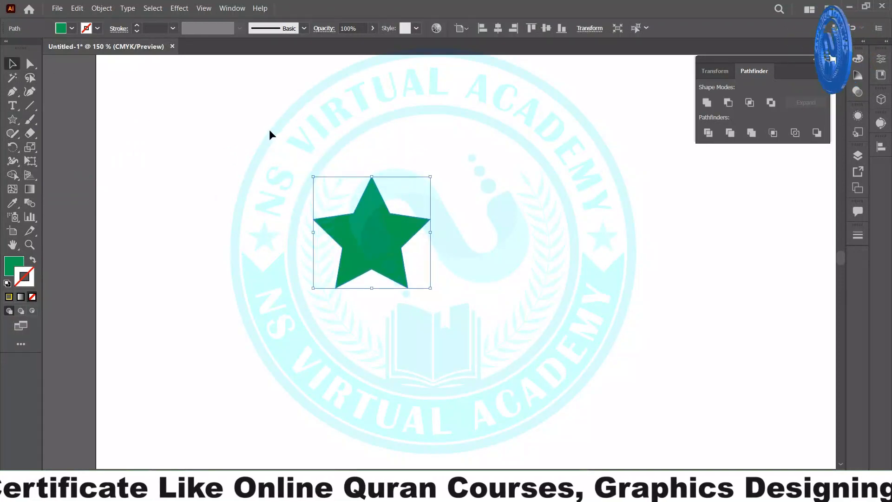
# Step: Duplicate the star horizontally to its right and scale the copy down so it overlaps the original's right arm
pyautogui.keyDown('alt'); pyautogui.scroll(2, 360, 219); pyautogui.keyUp('alt')
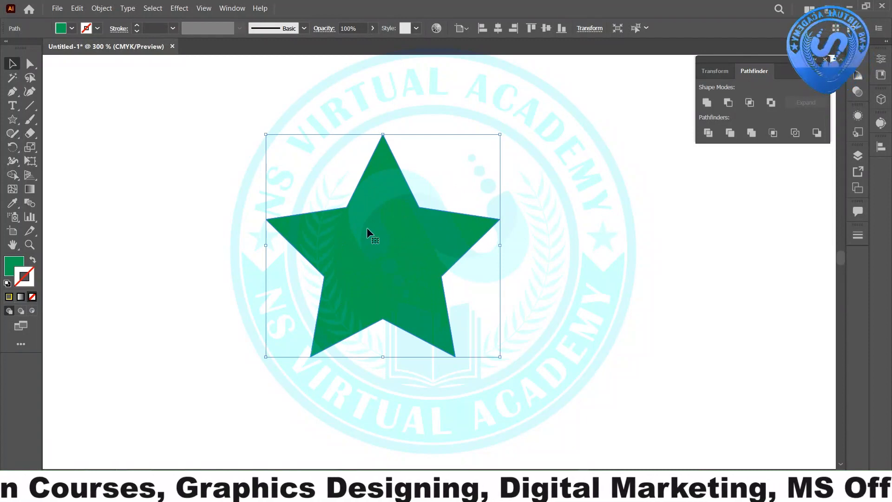
pyautogui.keyDown('alt'); pyautogui.moveTo(362, 251); pyautogui.dragTo(485, 250); pyautogui.keyUp('alt')
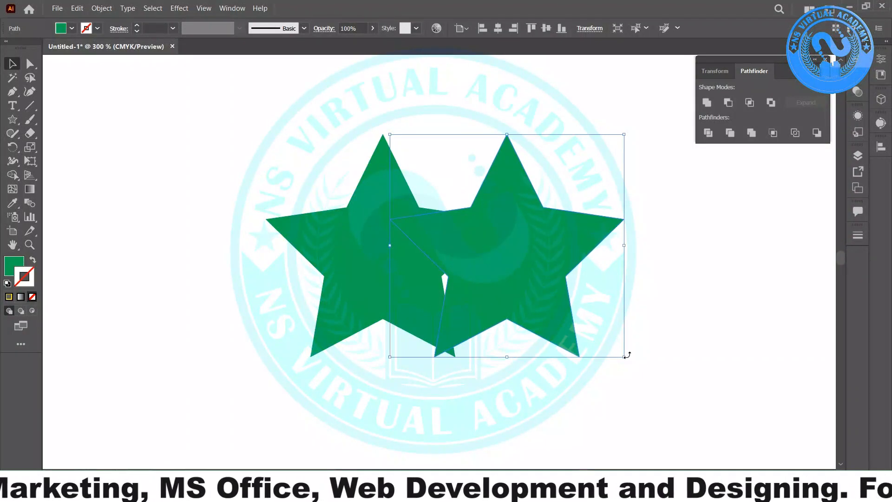
pyautogui.moveTo(625, 356); pyautogui.dragTo(492, 253)
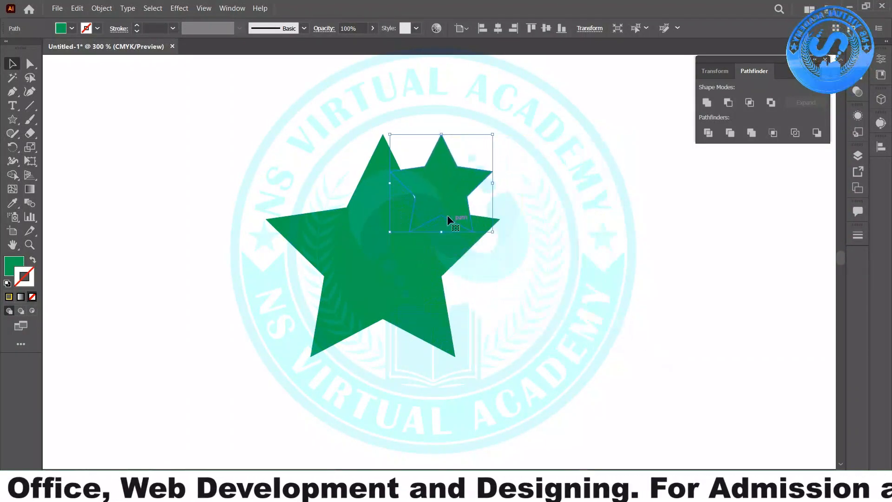
pyautogui.moveTo(458, 208); pyautogui.dragTo(473, 225)
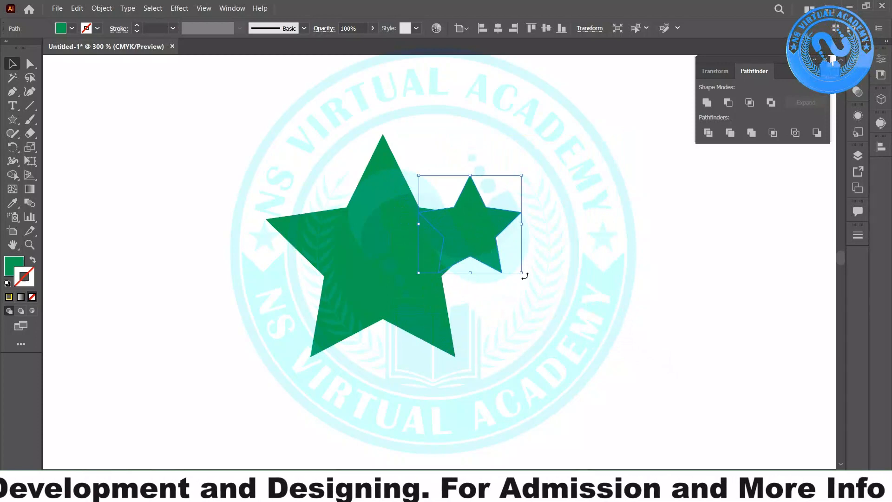
pyautogui.moveTo(523, 274); pyautogui.dragTo(596, 331)
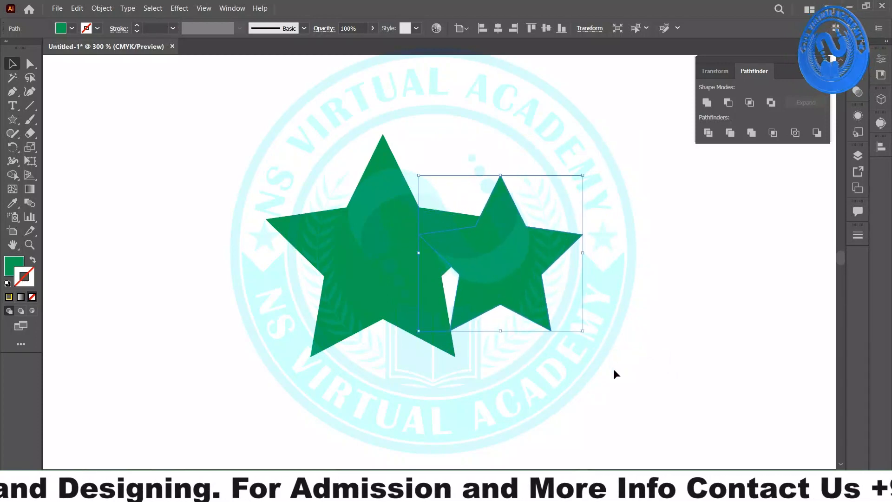
# Step: Duplicate the smaller star to the opposite side so the large star has an overlapping small star on each side
pyautogui.click(612, 369)
pyautogui.moveTo(504, 286); pyautogui.dragTo(250, 281)
pyautogui.click(237, 372)
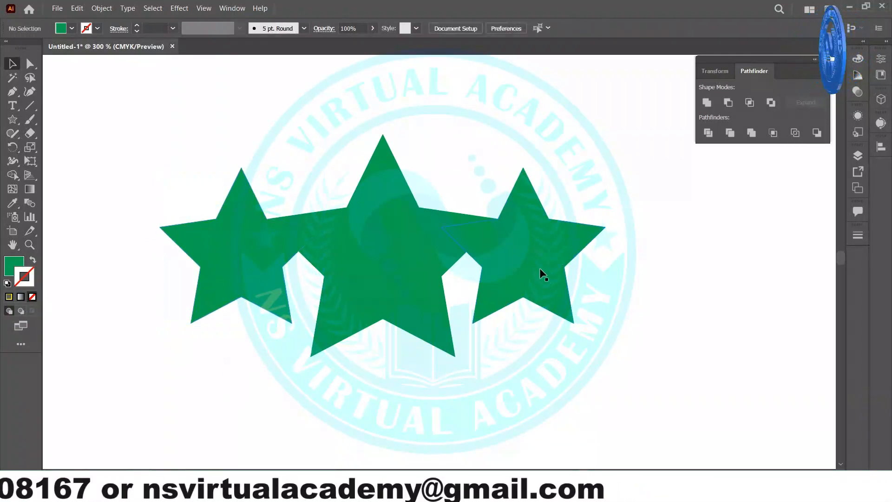
# Step: Change the fill of the large center star to yellow and deselect it
pyautogui.click(405, 269)
pyautogui.click(63, 29)
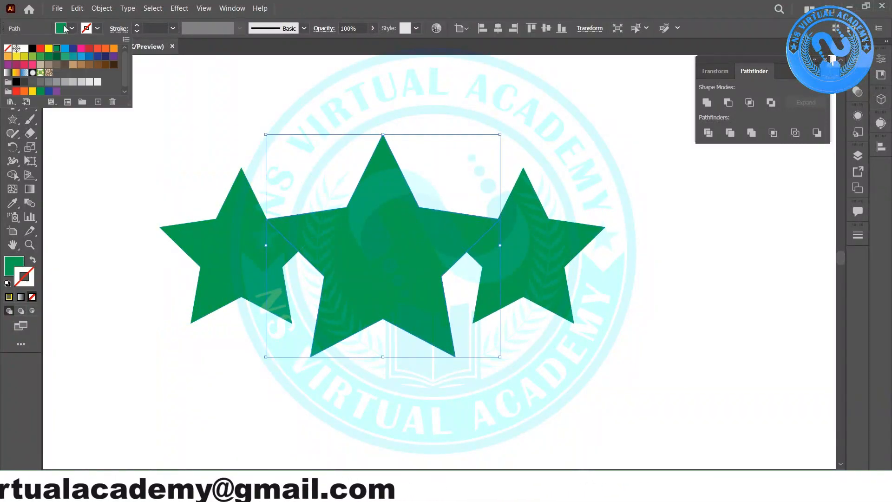
pyautogui.click(49, 48)
pyautogui.click(151, 200)
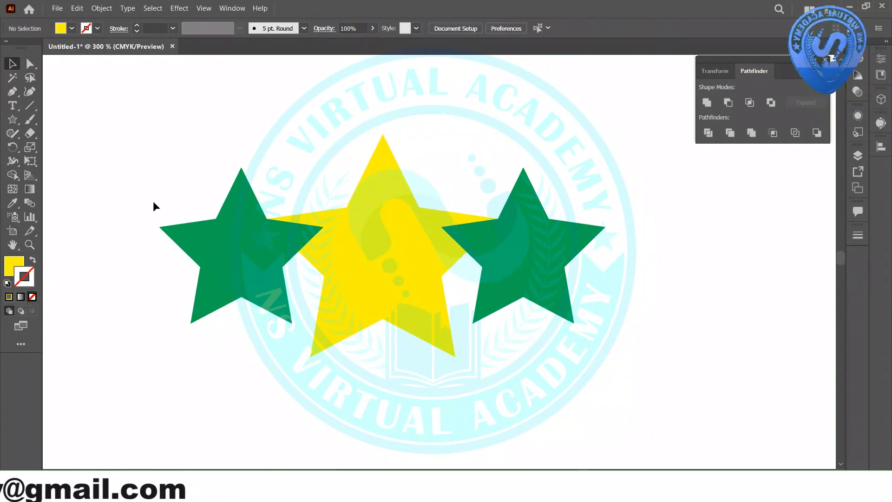
# Step: Select both smaller side stars and change their fill to yellow
pyautogui.click(192, 235)
pyautogui.keyDown('shift'); pyautogui.click(538, 253); pyautogui.keyUp('shift')
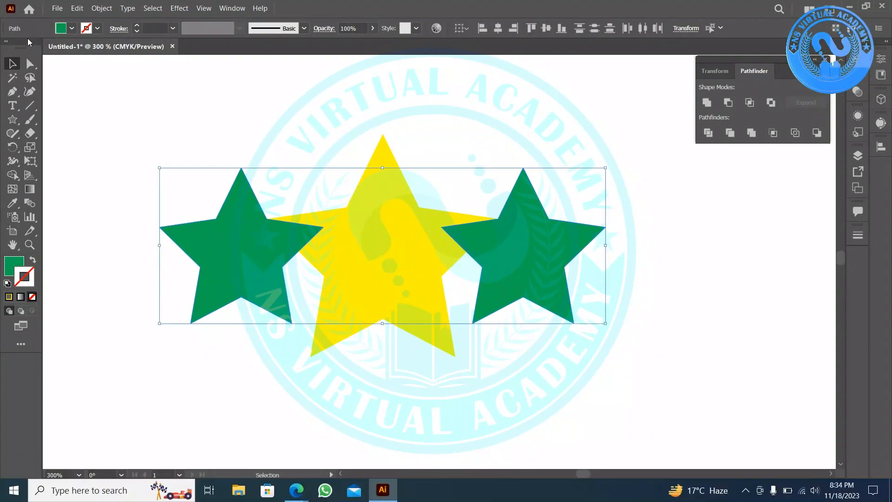
pyautogui.click(70, 31)
pyautogui.click(49, 49)
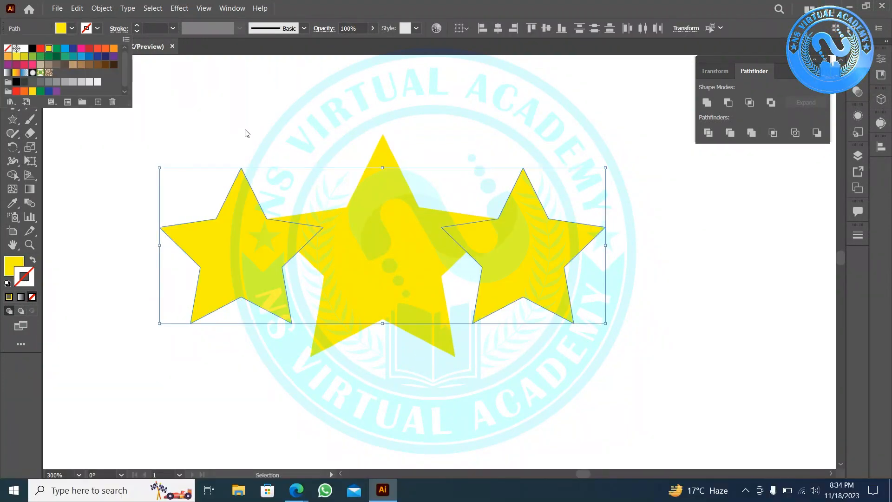
# Step: Select both smaller side stars and send them to the back, behind the large center star
pyautogui.click(245, 131)
pyautogui.click(245, 131)
pyautogui.click(259, 241)
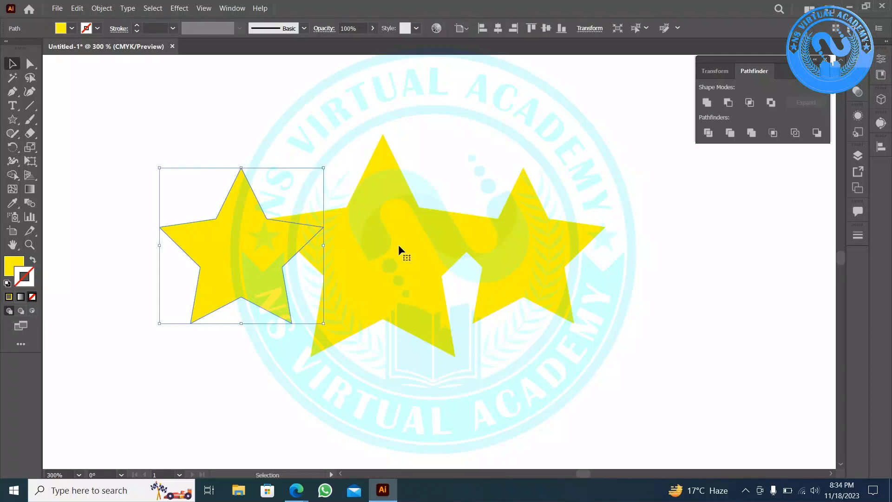
pyautogui.keyDown('shift'); pyautogui.click(485, 252); pyautogui.keyUp('shift')
pyautogui.rightClick(485, 252)
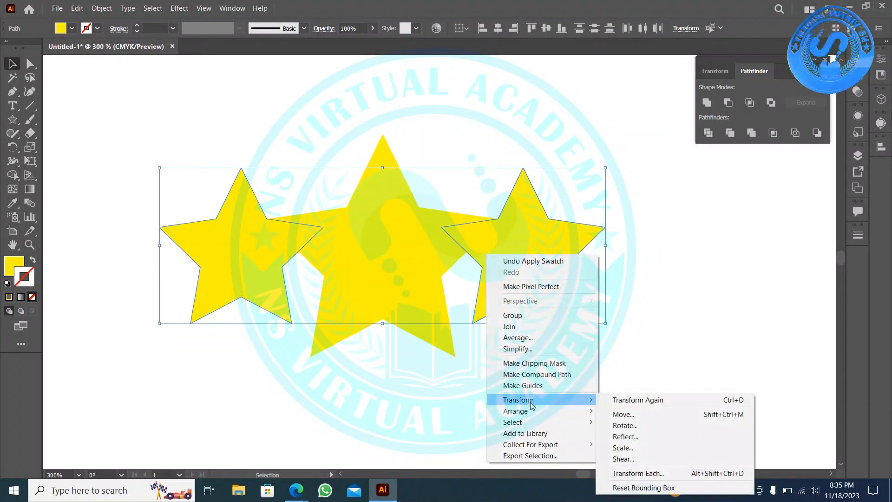
pyautogui.moveTo(535, 414)
pyautogui.click(629, 445)
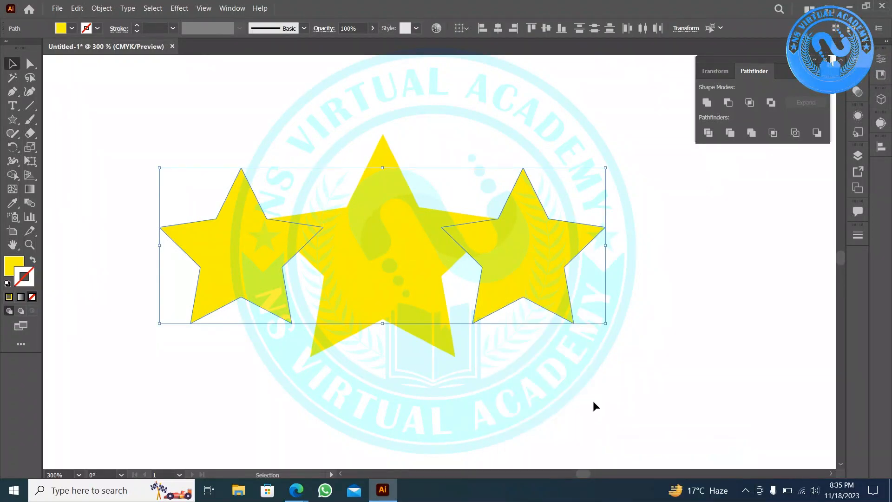
# Step: Select all three stars and give them a 5 pt black stroke
pyautogui.hotkey('ctrl', 'a')
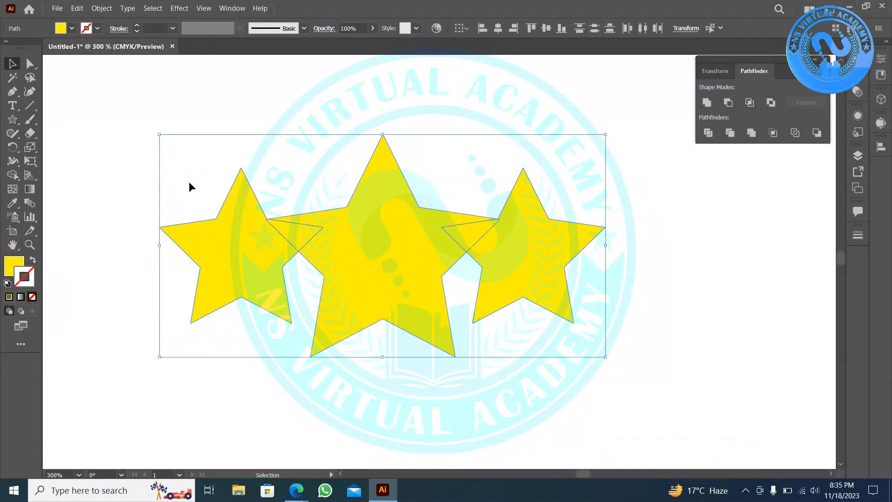
pyautogui.click(137, 25)
pyautogui.click(136, 26)
pyautogui.click(137, 26)
pyautogui.click(137, 26)
pyautogui.click(137, 26)
pyautogui.click(120, 29)
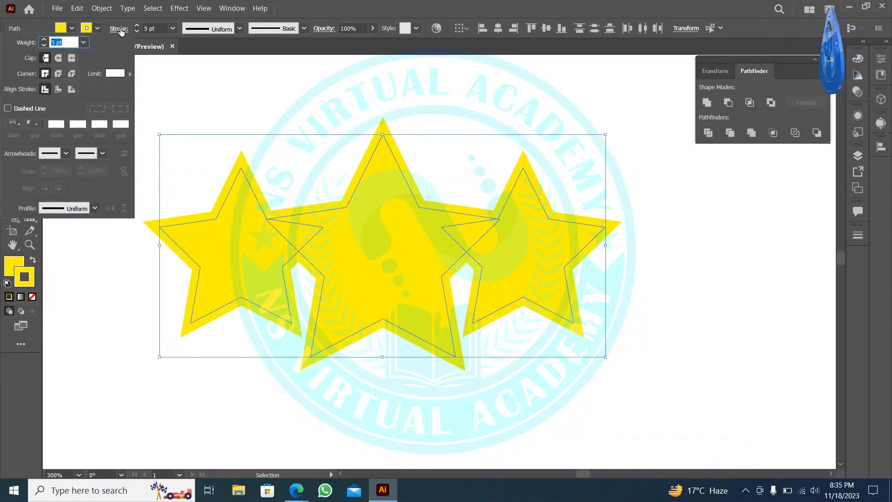
pyautogui.click(86, 29)
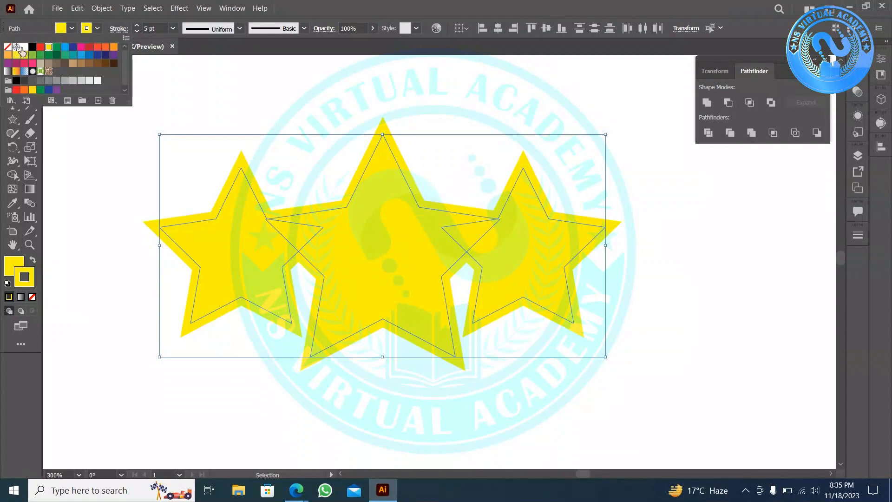
pyautogui.click(32, 47)
pyautogui.click(243, 91)
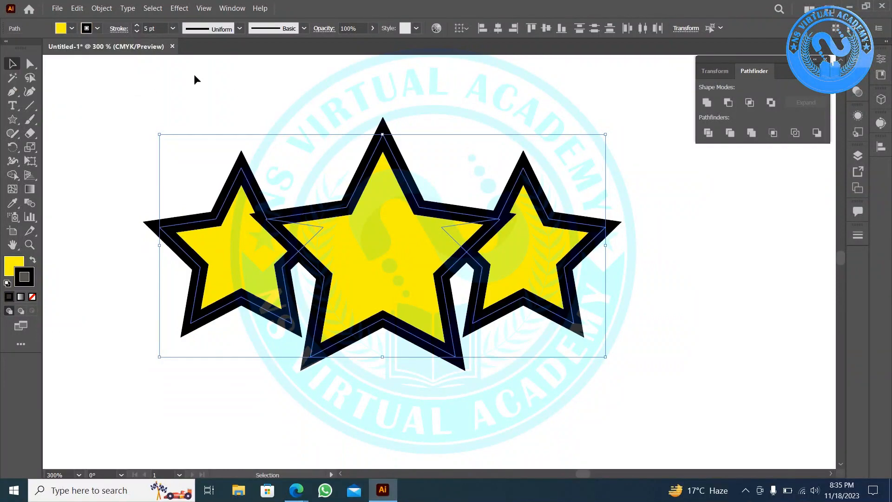
# Step: Set the stars' stroke to round cap and round join corners, and deselect them
pyautogui.click(111, 29)
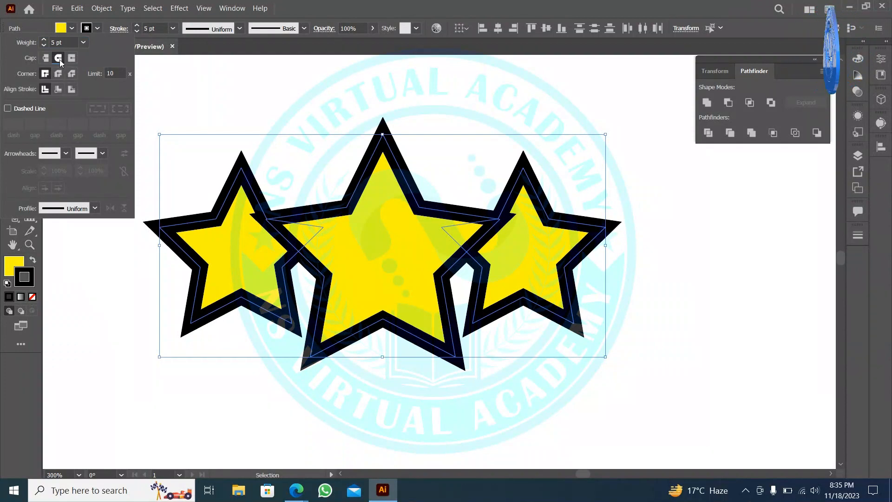
pyautogui.click(59, 74)
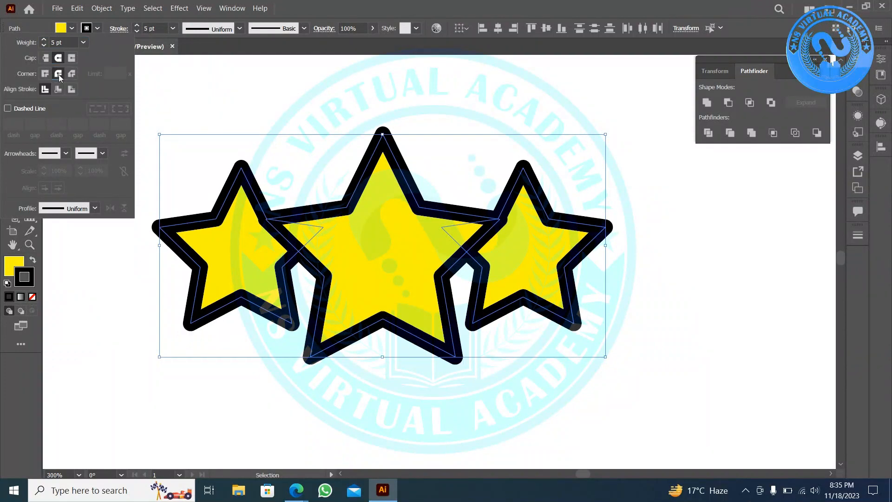
pyautogui.click(319, 132)
# Step: Nudge the two smaller side stars slightly inward so each overlaps the large center star a bit more
pyautogui.scroll(-2, 520, 384)
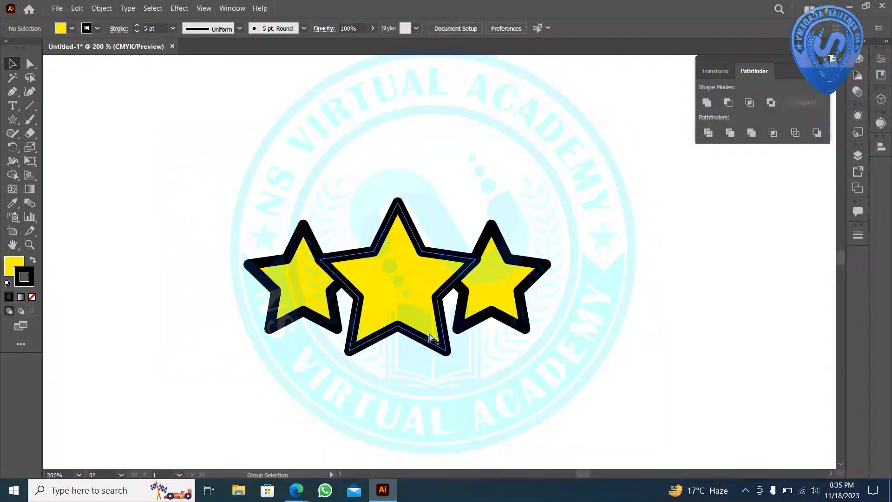
pyautogui.press('space')
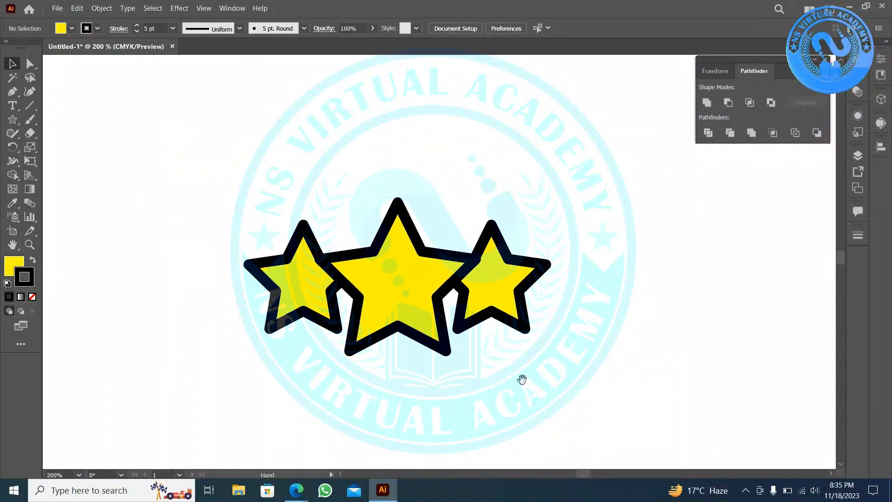
pyautogui.moveTo(533, 355); pyautogui.dragTo(462, 341)
pyautogui.click(455, 262)
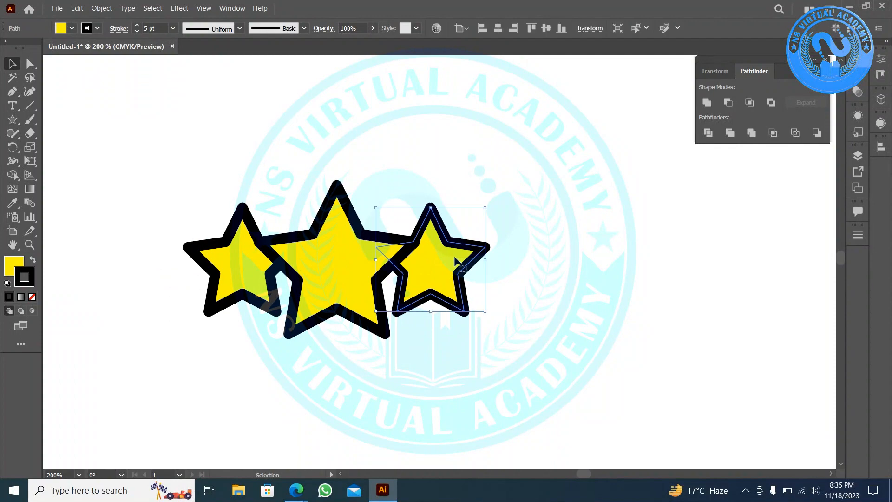
pyautogui.click(192, 258)
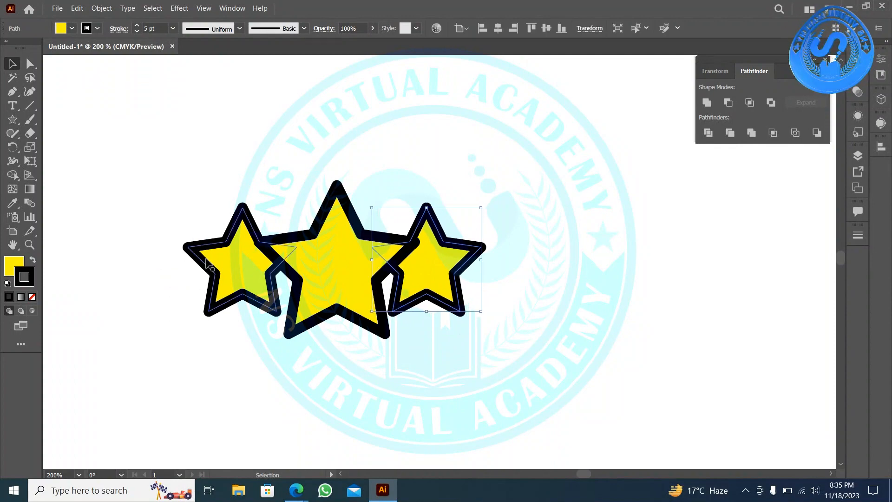
pyautogui.scroll(-1, 207, 261)
pyautogui.moveTo(231, 258); pyautogui.dragTo(234, 257)
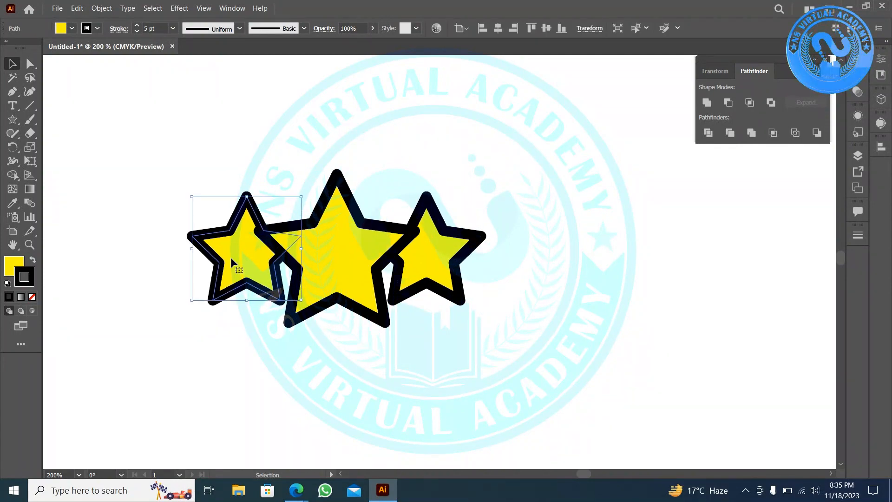
# Step: Try to align the two small side stars by their horizontal centers
pyautogui.keyDown('shift'); pyautogui.click(458, 236); pyautogui.keyUp('shift')
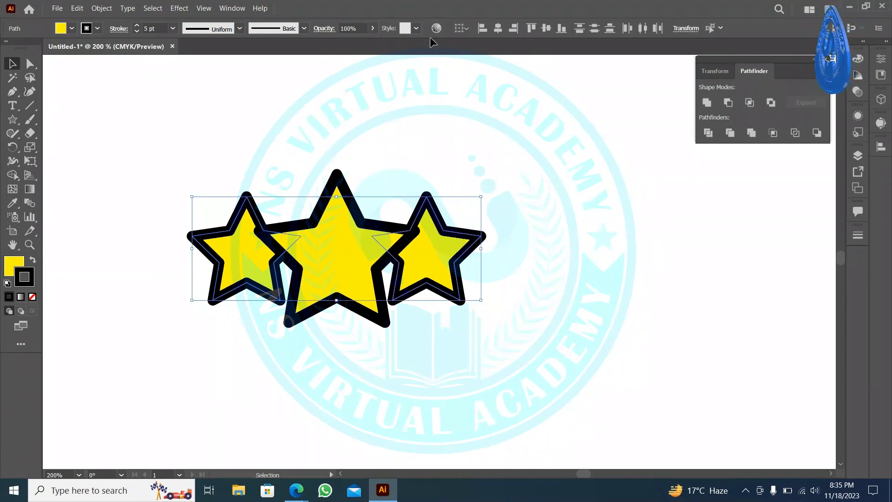
pyautogui.click(498, 30)
pyautogui.hotkey('ctrl', 'z')
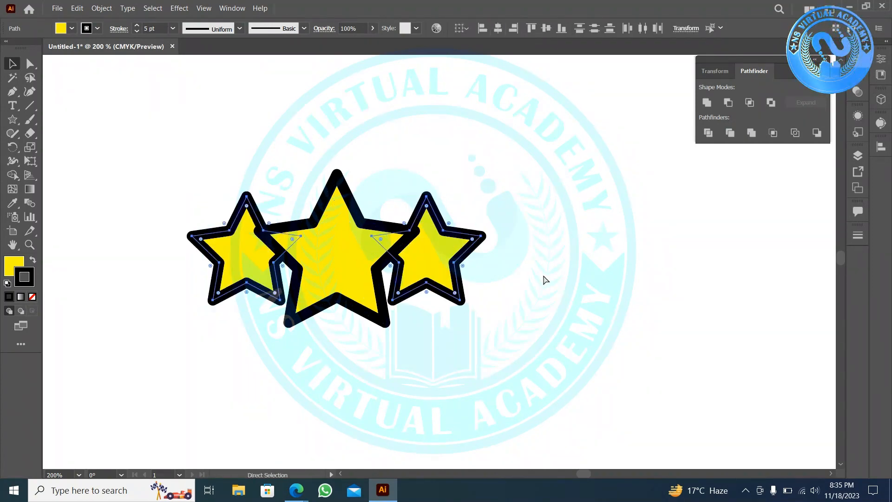
pyautogui.click(506, 237)
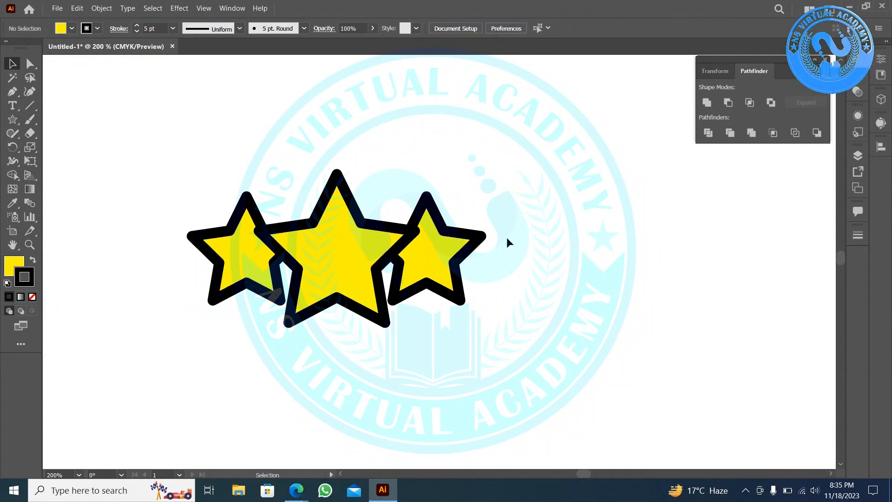
pyautogui.scroll(-1, 464, 182)
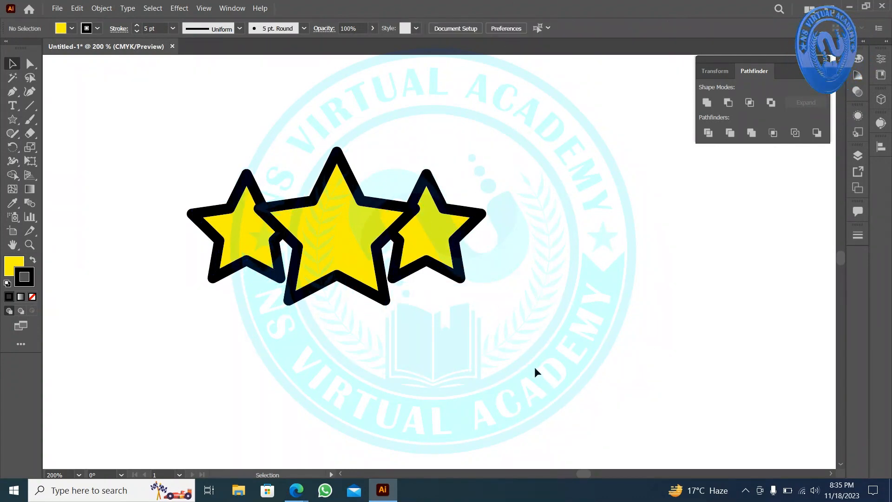
pyautogui.moveTo(535, 367); pyautogui.dragTo(209, 175)
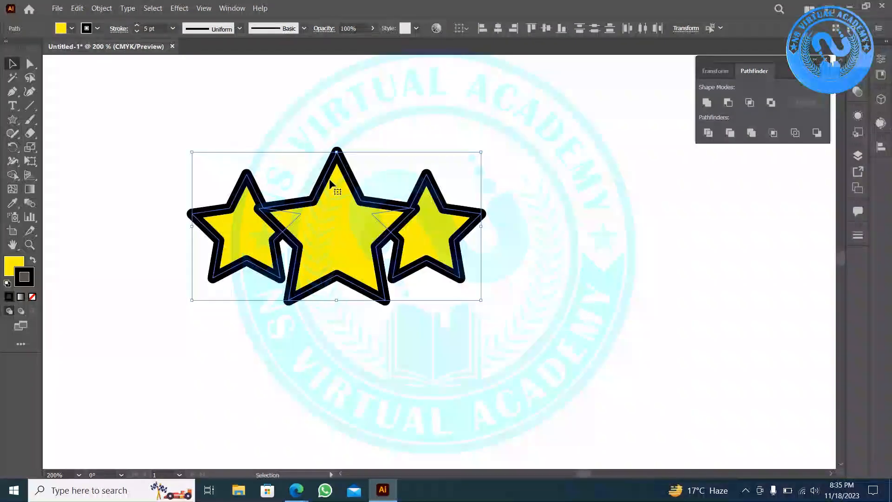
pyautogui.moveTo(155, 156); pyautogui.dragTo(485, 220)
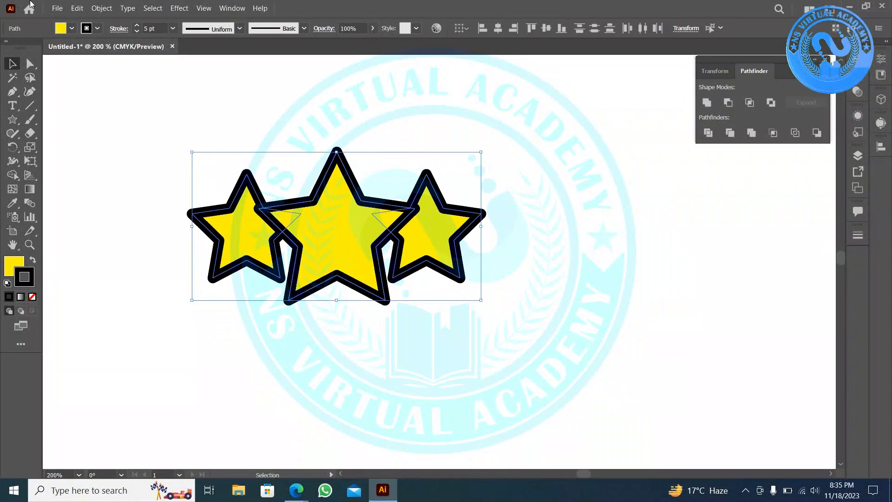
pyautogui.click(101, 9)
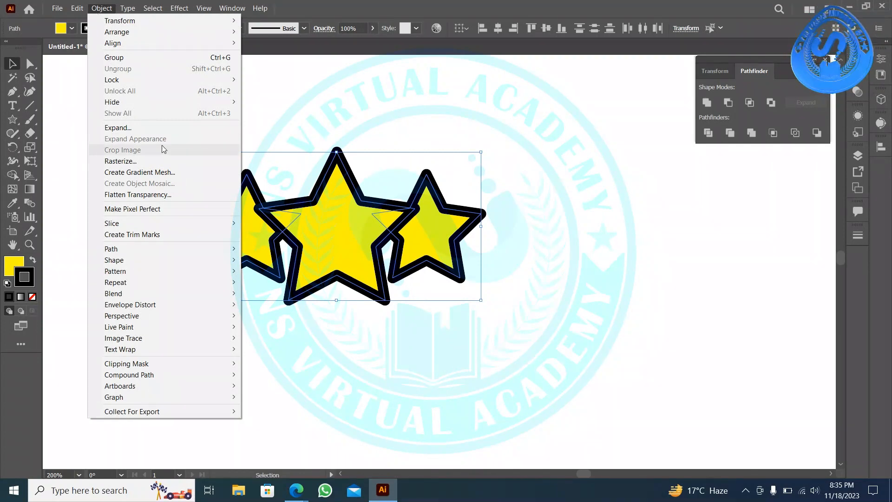
pyautogui.click(209, 107)
pyautogui.moveTo(210, 110); pyautogui.dragTo(481, 247)
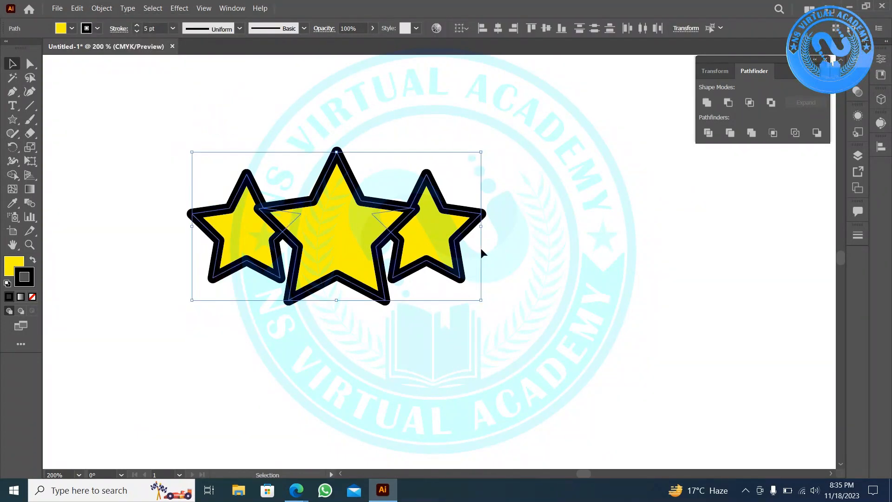
# Step: Duplicate the three-star design below the original
pyautogui.moveTo(344, 272); pyautogui.dragTo(347, 205)
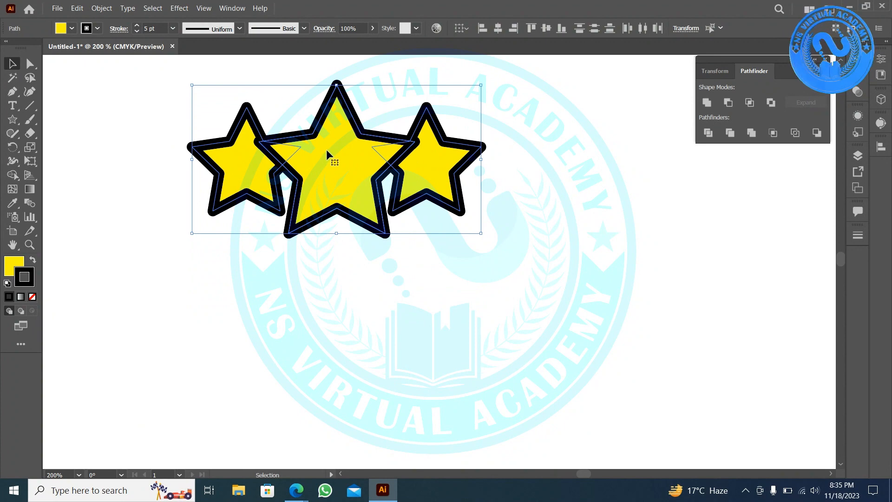
pyautogui.moveTo(326, 151); pyautogui.dragTo(331, 376)
pyautogui.hotkey('ctrl', '-')
pyautogui.hotkey('ctrl', '-')
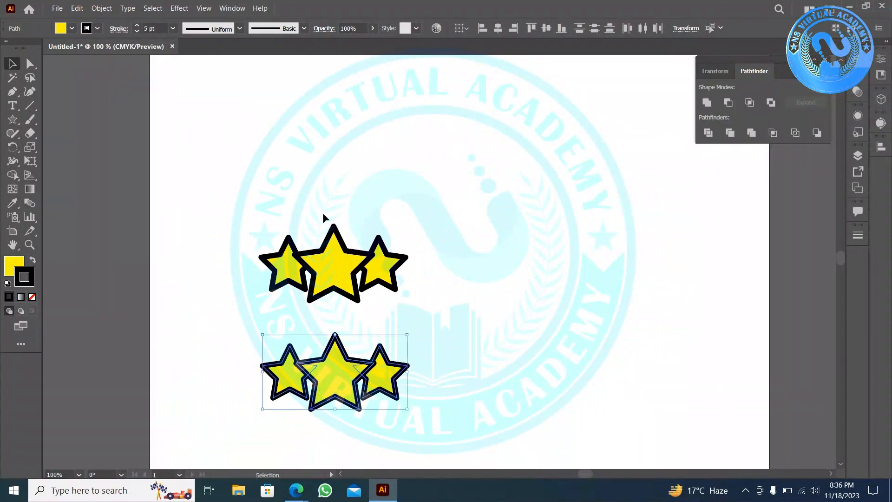
pyautogui.scroll(-2, 333, 309)
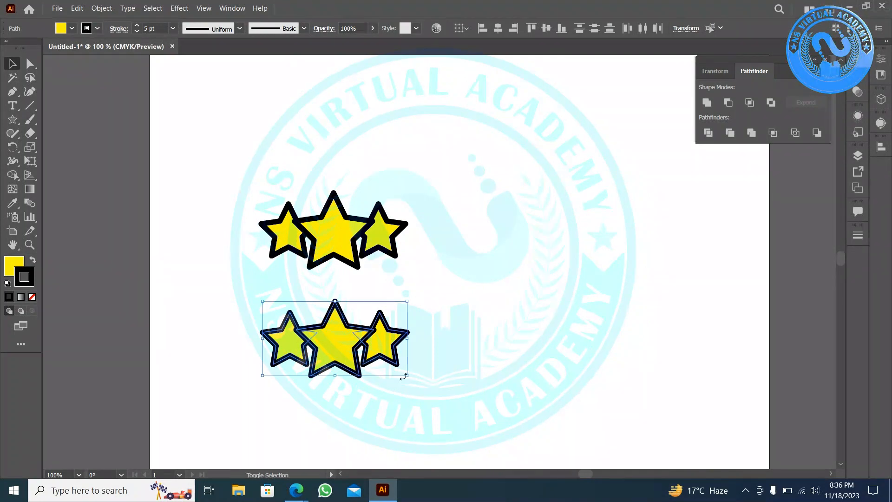
# Step: Enlarge the copied star set to more than twice its size and reposition it clear of the original
pyautogui.moveTo(408, 379); pyautogui.dragTo(684, 427)
pyautogui.scroll(-5, 294, 244)
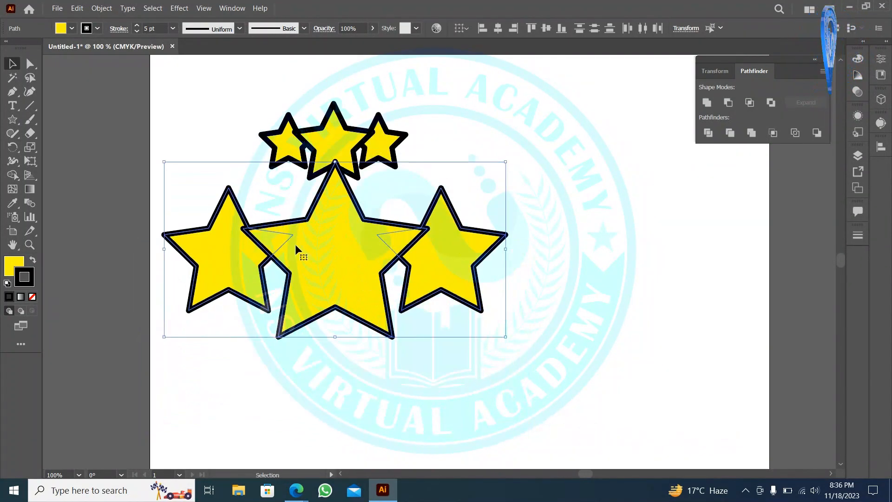
pyautogui.moveTo(320, 258); pyautogui.dragTo(398, 346)
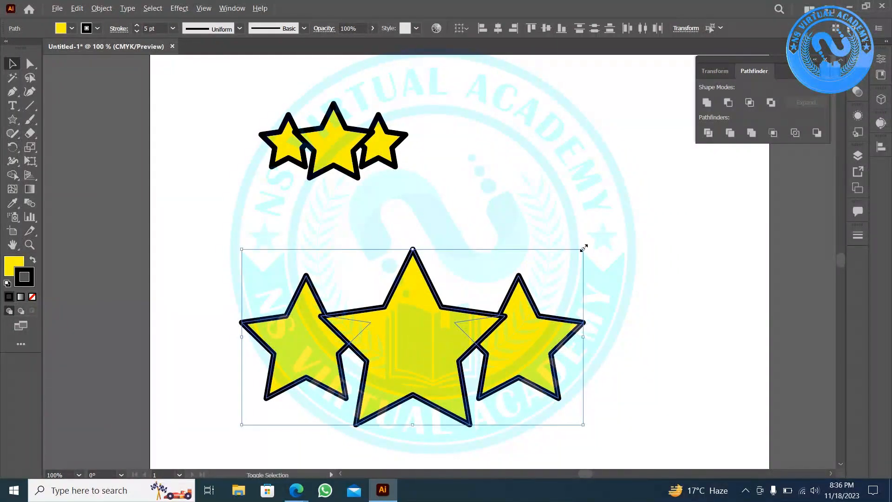
pyautogui.moveTo(584, 248); pyautogui.dragTo(611, 194)
# Step: Duplicate the original stars to their right and shrink the copy to about a quarter of its size
pyautogui.moveTo(400, 187); pyautogui.dragTo(257, 135)
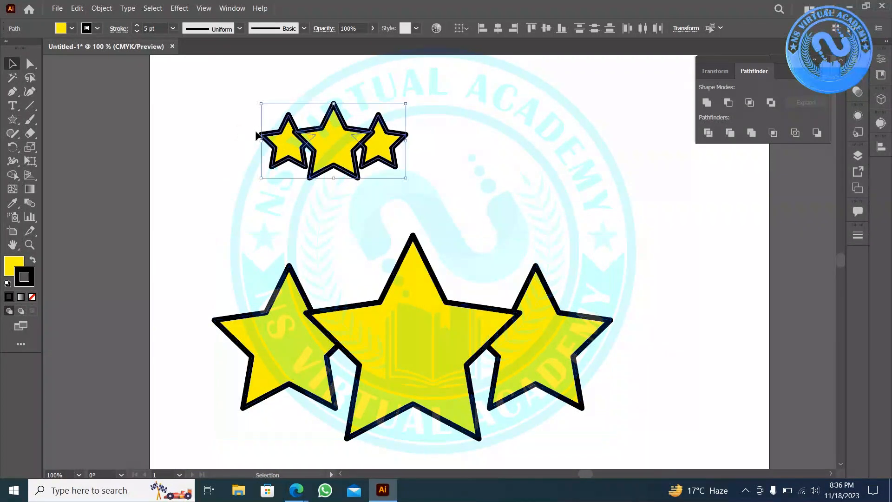
pyautogui.keyDown('alt'); pyautogui.moveTo(344, 153); pyautogui.dragTo(605, 178); pyautogui.keyUp('alt')
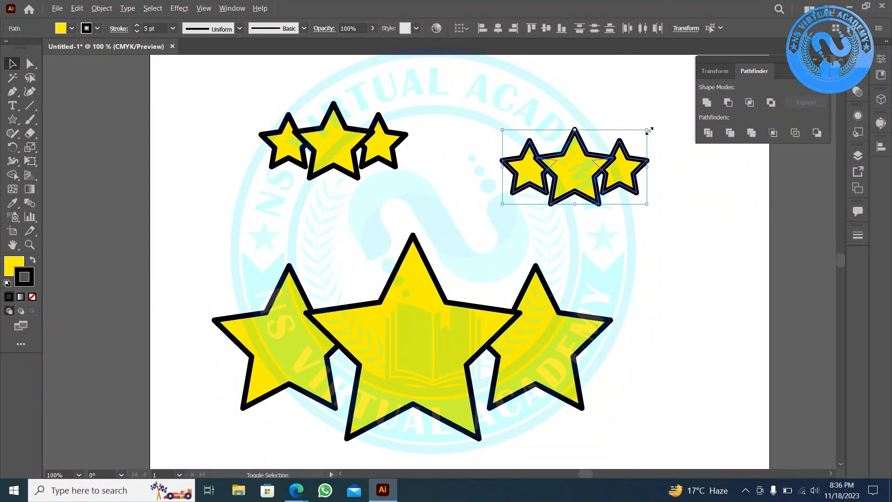
pyautogui.keyDown('alt'); pyautogui.moveTo(649, 131); pyautogui.dragTo(592, 158); pyautogui.keyUp('alt')
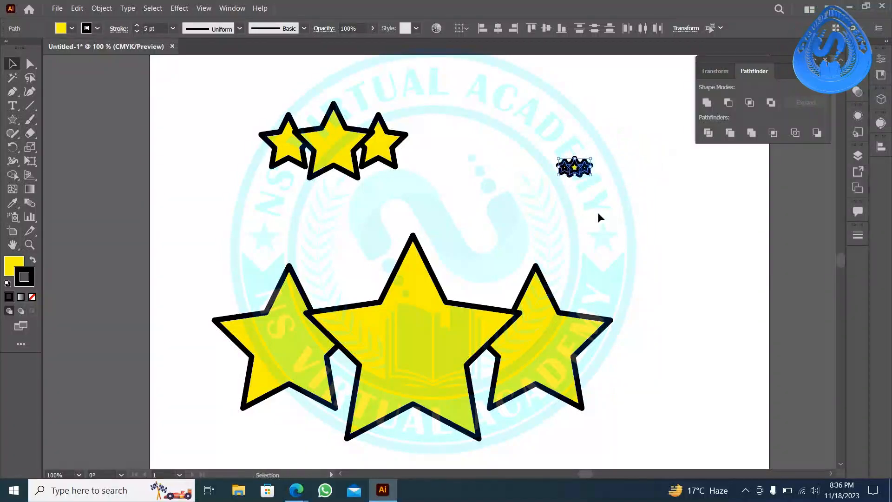
pyautogui.click(598, 214)
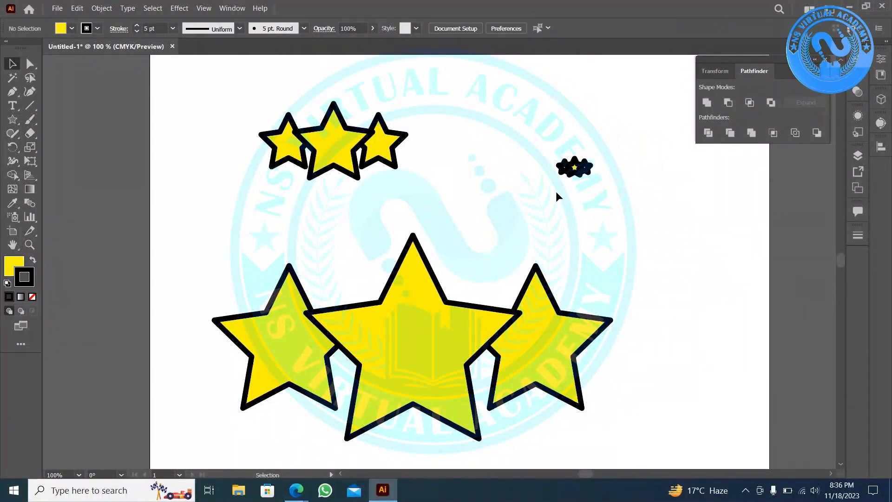
# Step: Undo the shrunken star copy and delete the enlarged star set
pyautogui.hotkey('ctrl', 'z')
pyautogui.hotkey('ctrl', 'z')
pyautogui.hotkey('ctrl', 'z')
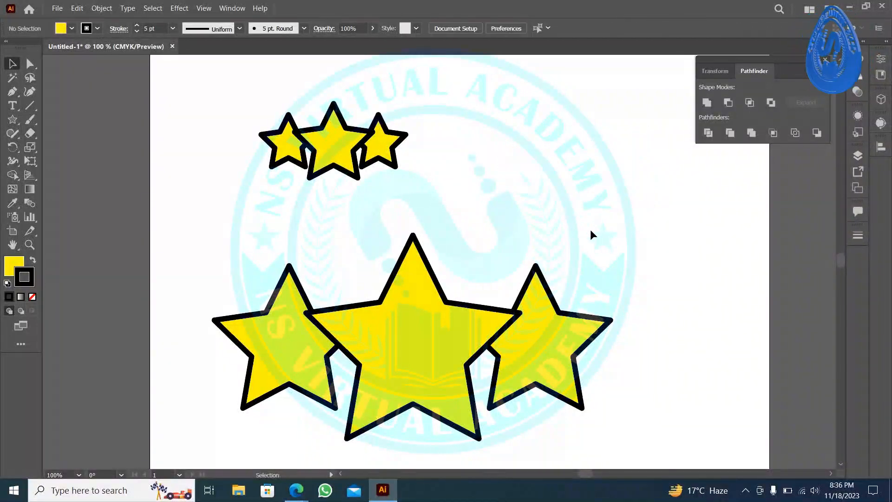
pyautogui.moveTo(590, 225); pyautogui.dragTo(186, 347)
pyautogui.press('Delete')
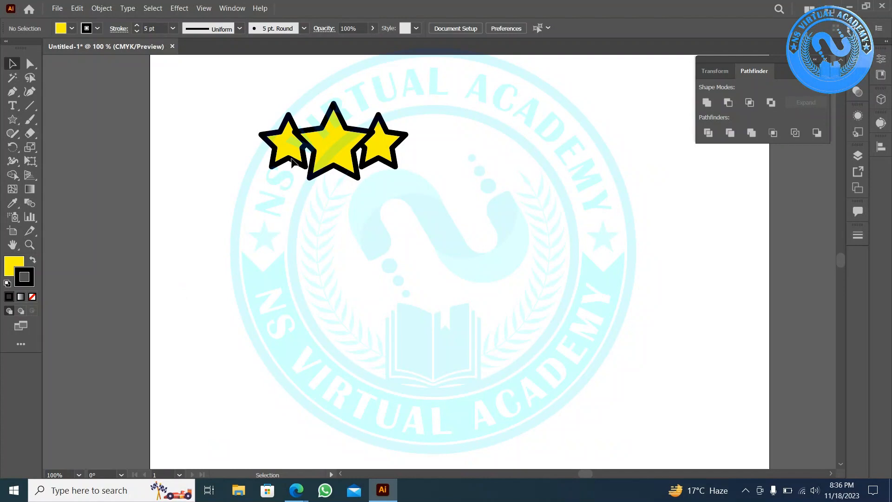
# Step: Expand the fill and stroke of all three remaining stars
pyautogui.scroll(2, 292, 161)
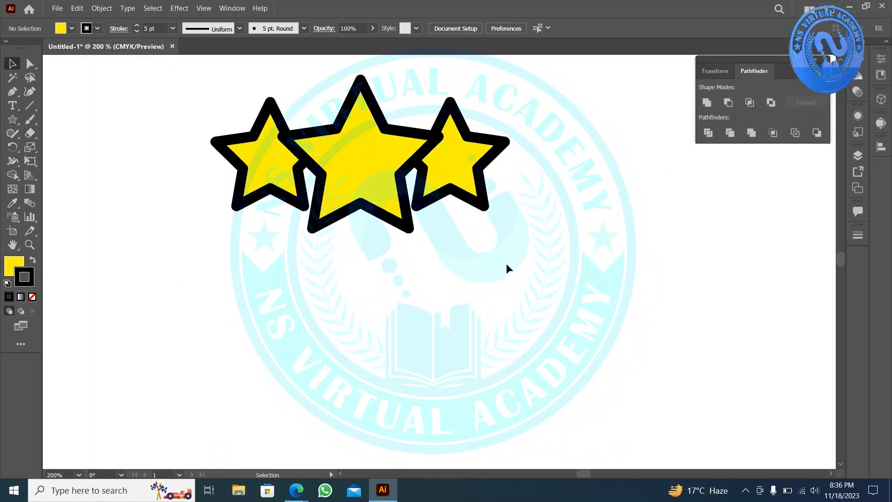
pyautogui.moveTo(506, 263); pyautogui.dragTo(213, 135)
pyautogui.click(102, 8)
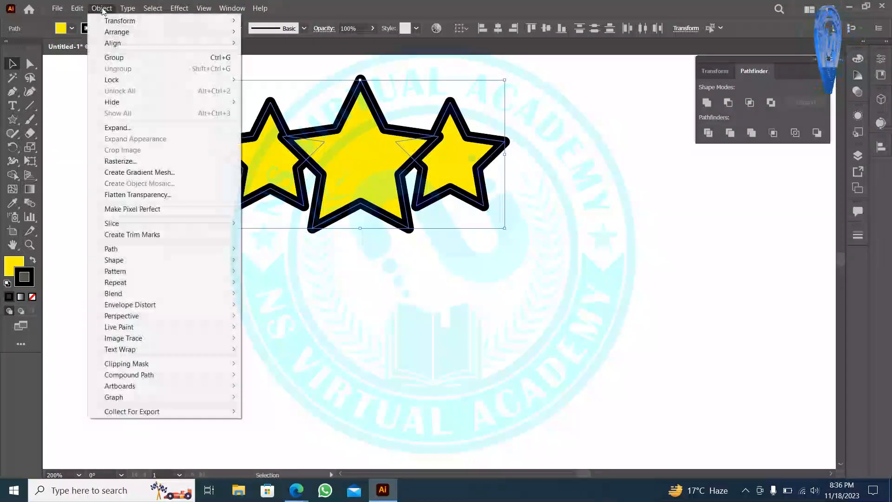
pyautogui.click(143, 129)
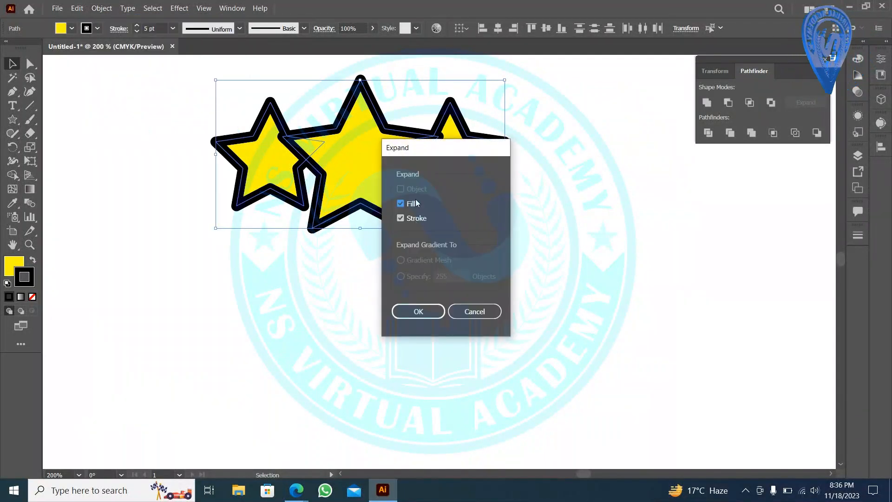
pyautogui.click(424, 309)
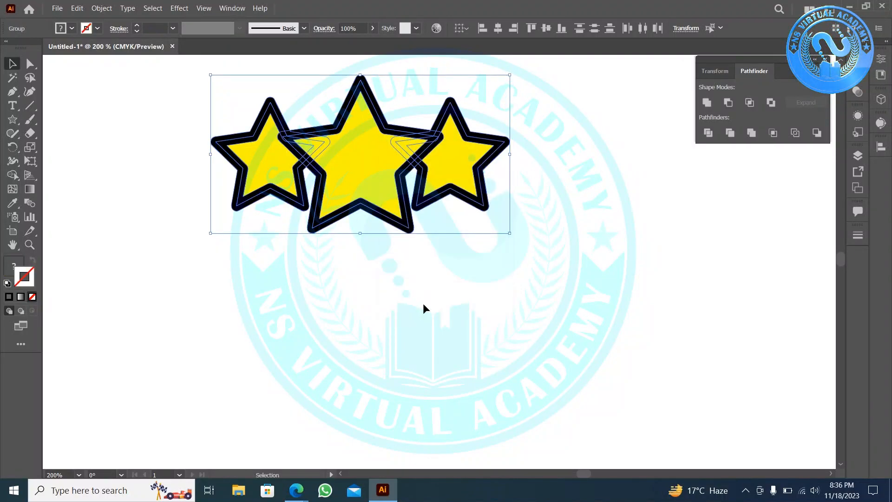
pyautogui.click(423, 305)
pyautogui.scroll(3, 394, 327)
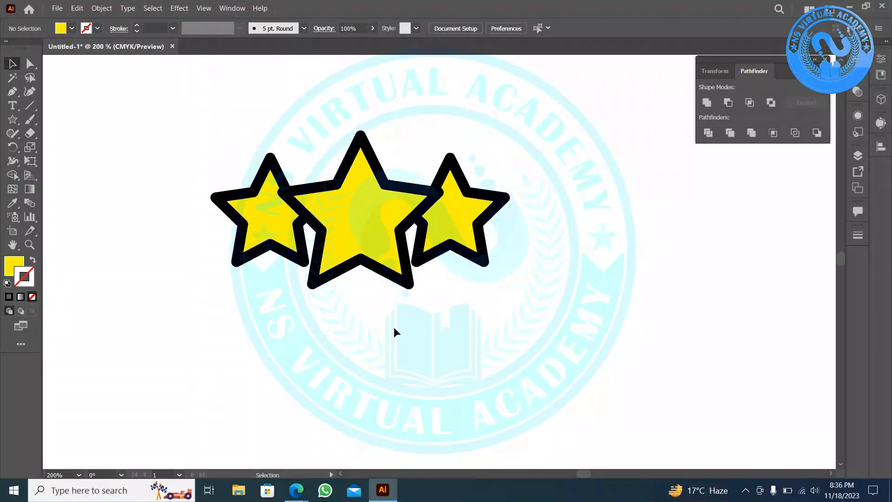
# Step: Show the expanded stars in Outline mode and examine their overlapping paths
pyautogui.moveTo(250, 347); pyautogui.dragTo(49, 155)
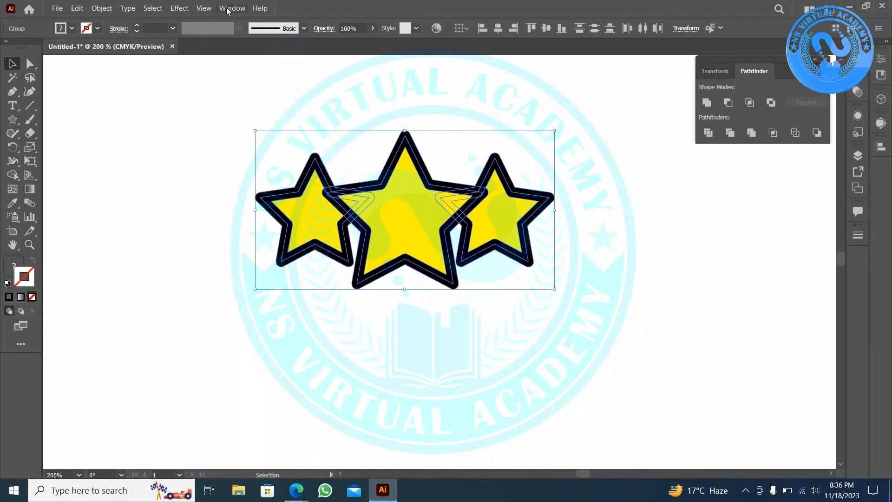
pyautogui.click(203, 9)
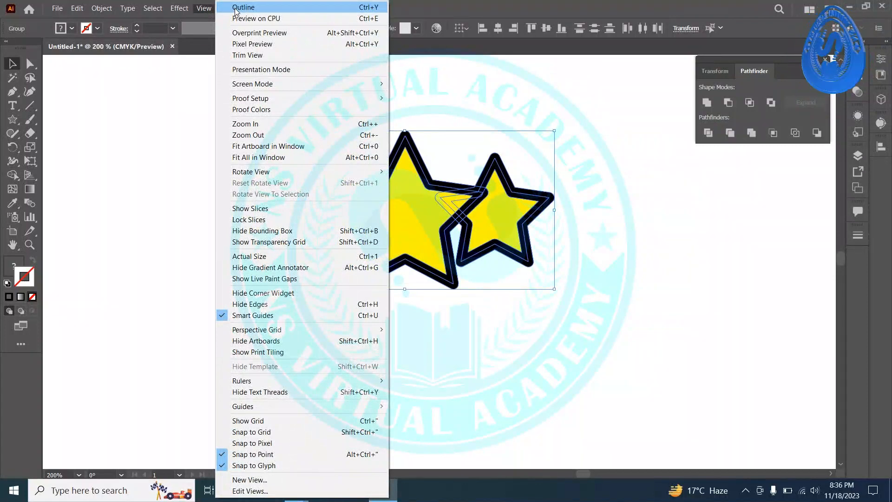
pyautogui.click(235, 9)
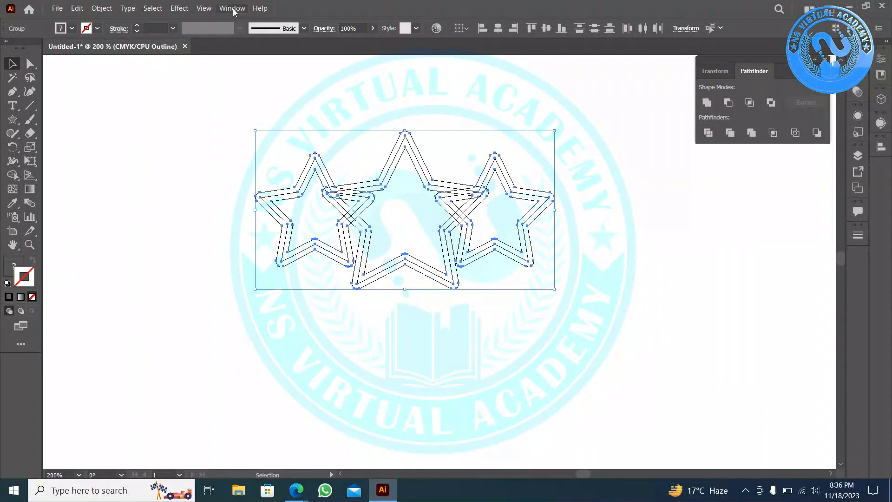
pyautogui.scroll(3, 412, 190)
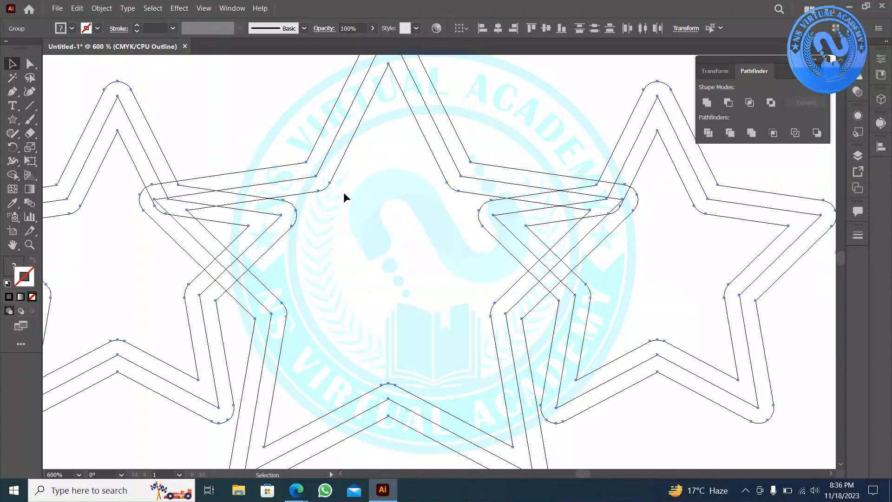
pyautogui.scroll(-2, 242, 148)
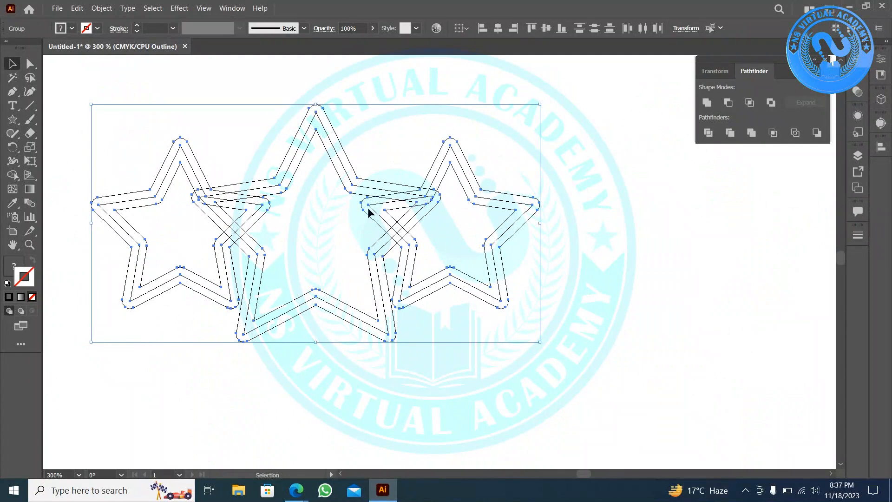
# Step: Return to Preview mode and deselect the stars
pyautogui.press('a')
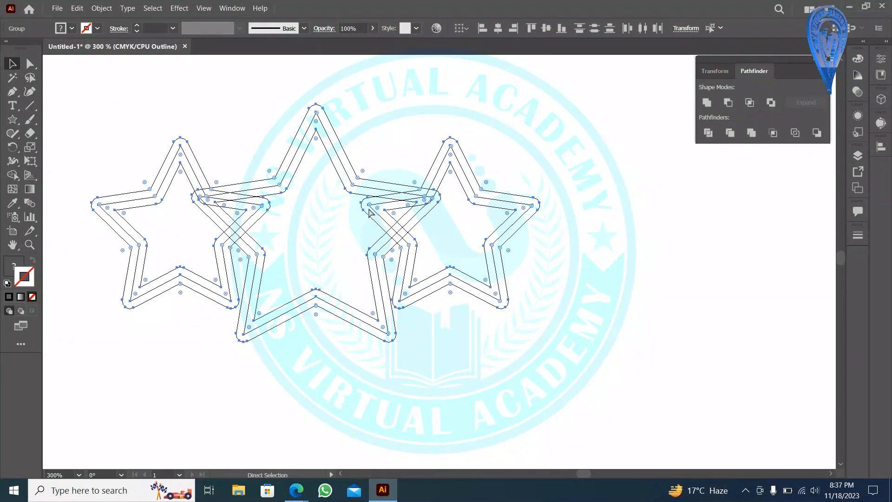
pyautogui.hotkey('ctrl', 'y')
pyautogui.press('v')
pyautogui.click(388, 138)
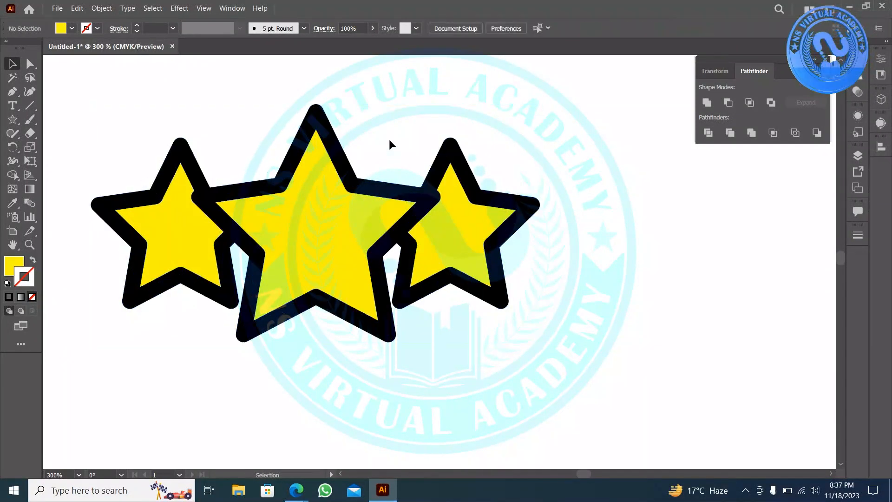
# Step: Apply the Pathfinder Trim operation to all three expanded stars
pyautogui.moveTo(528, 135); pyautogui.dragTo(172, 228)
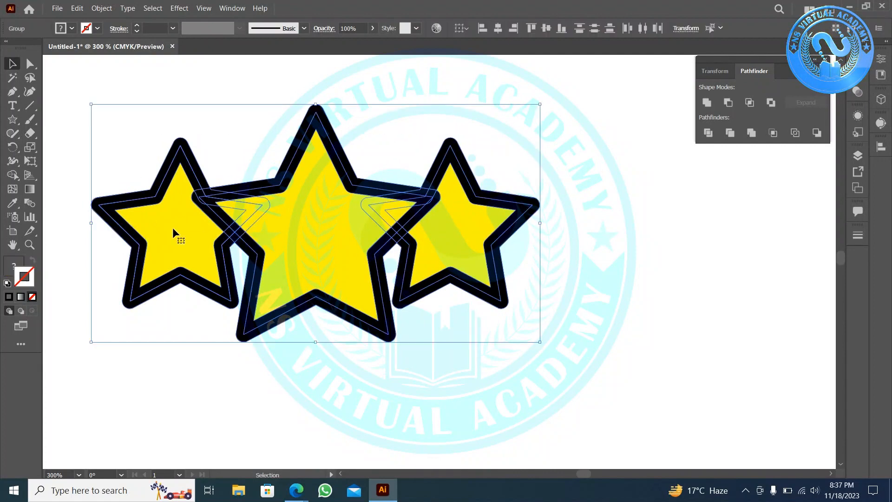
pyautogui.click(730, 134)
pyautogui.click(574, 161)
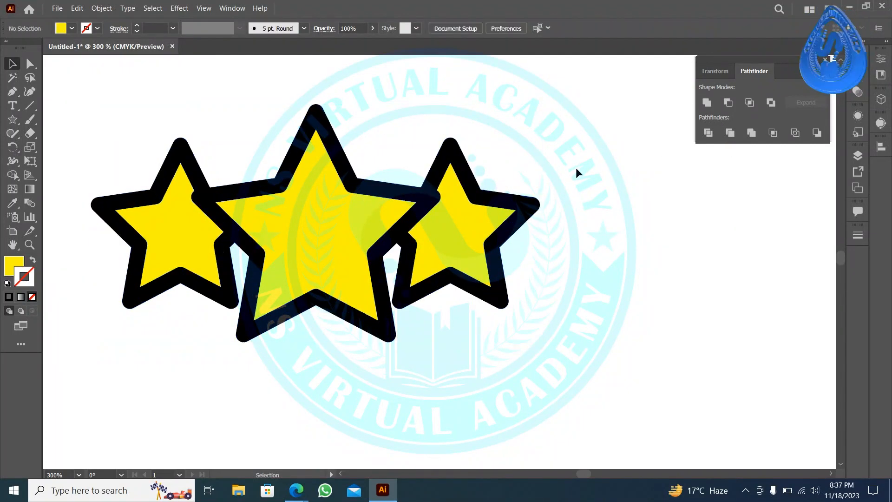
# Step: Check the trimmed stars' paths in Outline mode and undo the trim
pyautogui.scroll(-1, 580, 185)
pyautogui.hotkey('ctrl', 'y')
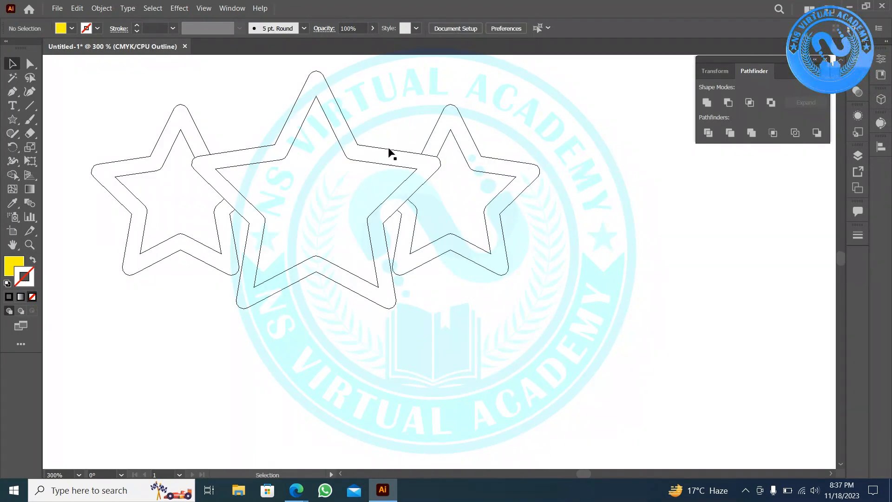
pyautogui.click(477, 145)
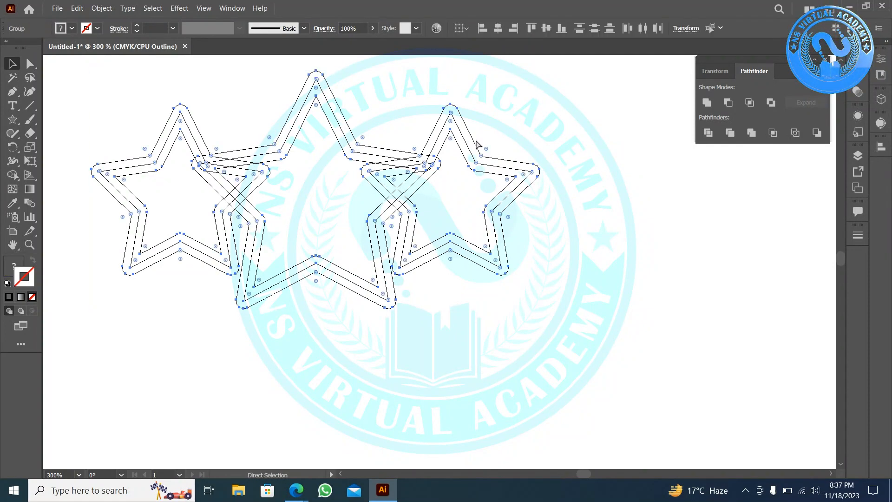
# Step: Return to Preview mode, apply the Pathfinder Trim operation to all three expanded stars and deselect them
pyautogui.hotkey('ctrl', 'y')
pyautogui.click(556, 116)
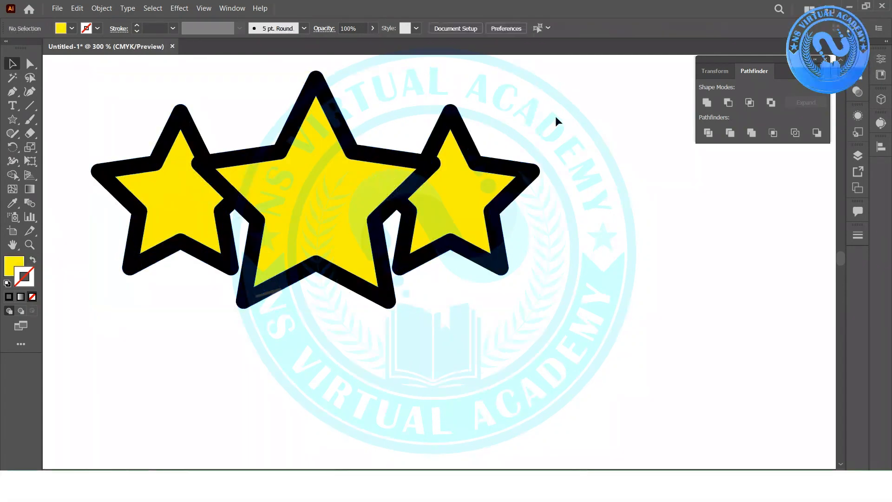
pyautogui.moveTo(569, 116); pyautogui.dragTo(145, 217)
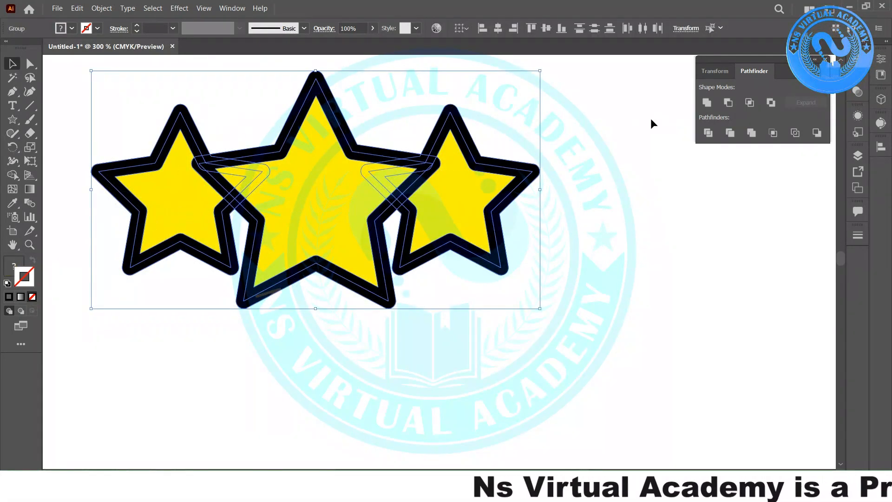
pyautogui.click(730, 133)
pyautogui.click(577, 124)
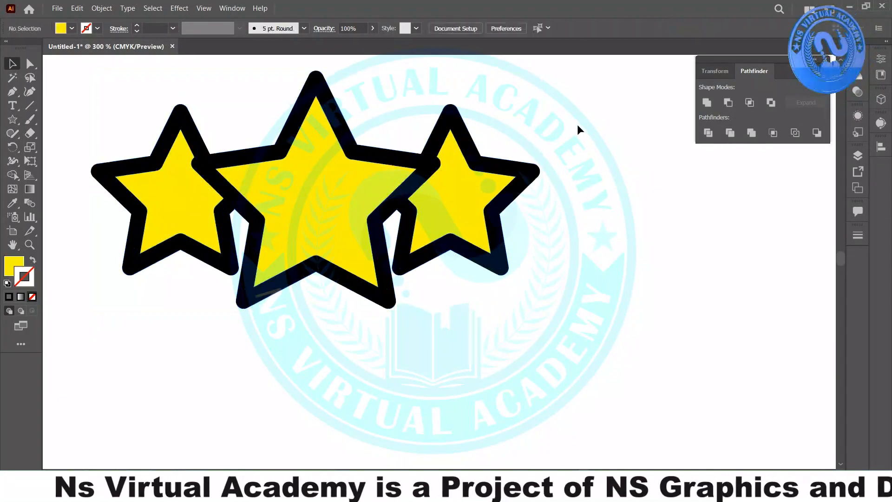
pyautogui.scroll(-1, 574, 124)
pyautogui.scroll(3, 325, 150)
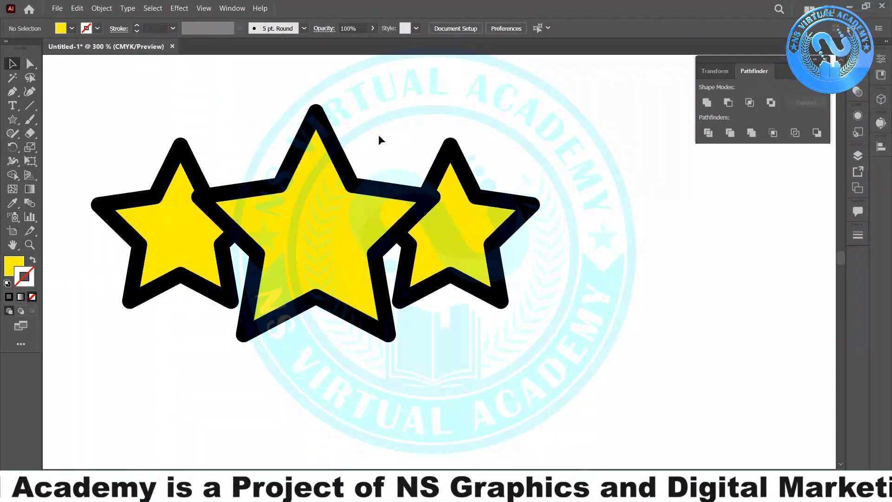
pyautogui.moveTo(351, 146); pyautogui.dragTo(400, 165)
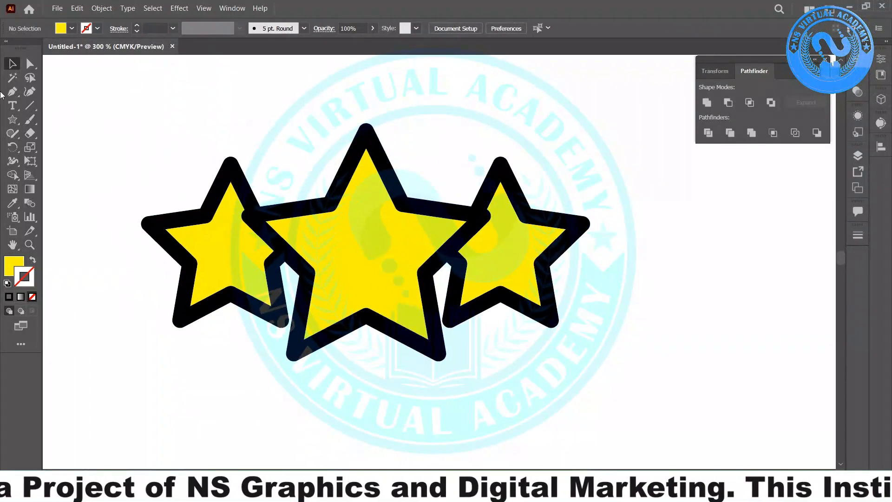
# Step: Select all the black star outlines at once with the Magic Wand tool and delete them
pyautogui.click(13, 78)
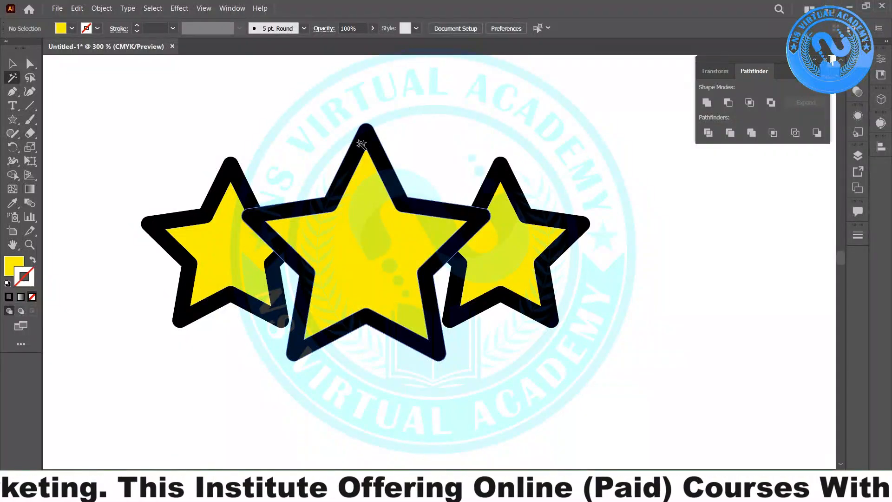
pyautogui.hotkey('ctrl', '0')
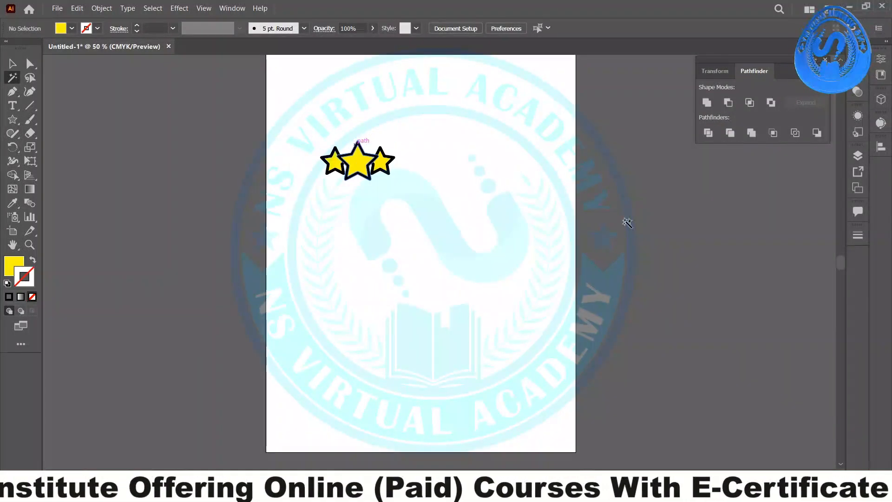
pyautogui.scroll(3, 365, 164)
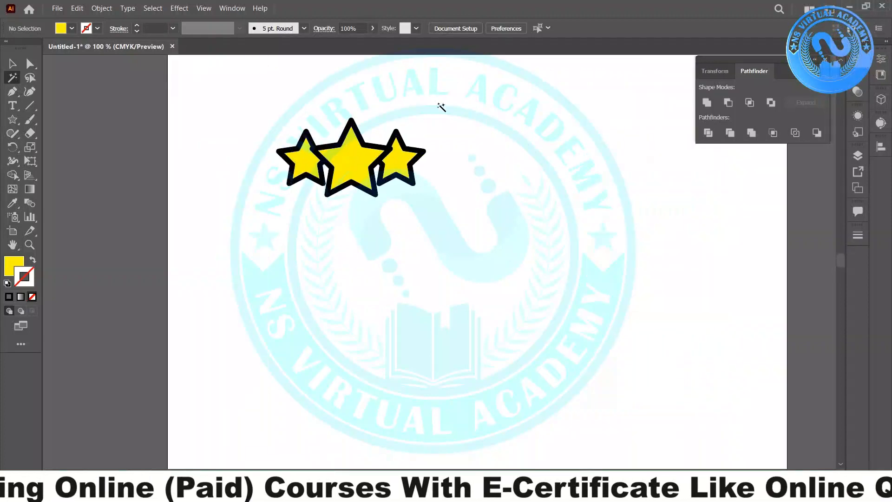
pyautogui.scroll(4, 327, 103)
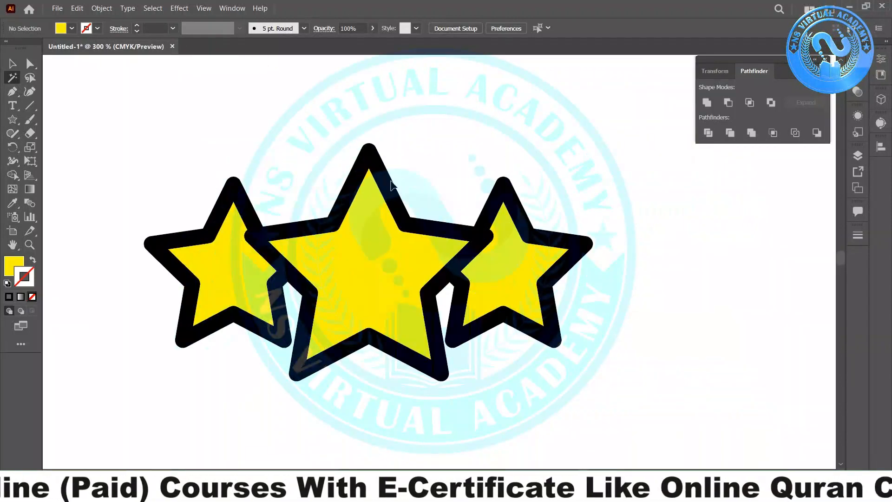
pyautogui.click(370, 159)
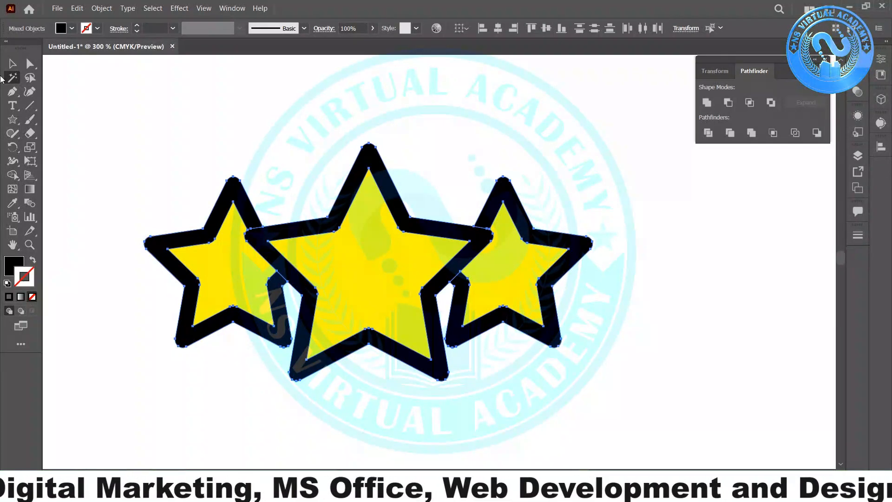
pyautogui.press('Delete')
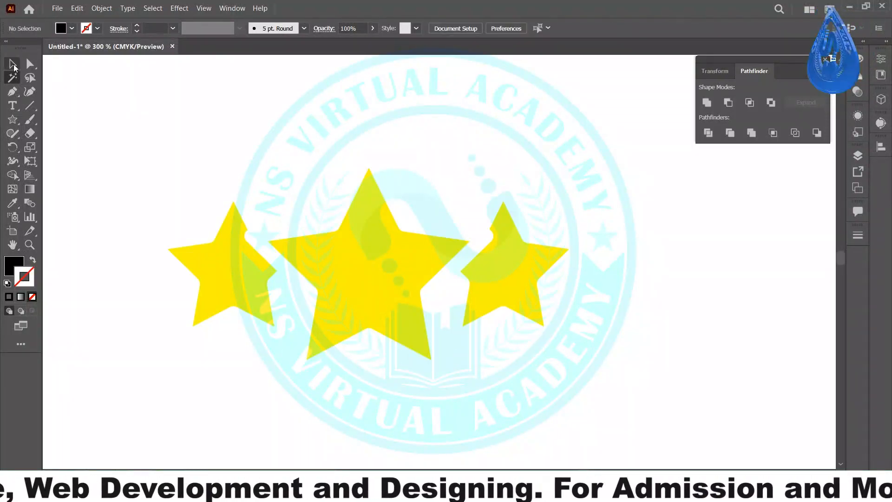
# Step: Move the three yellow star shapes off the artboard onto the empty canvas beside it and examine their cut edges
pyautogui.scroll(-3, 277, 239)
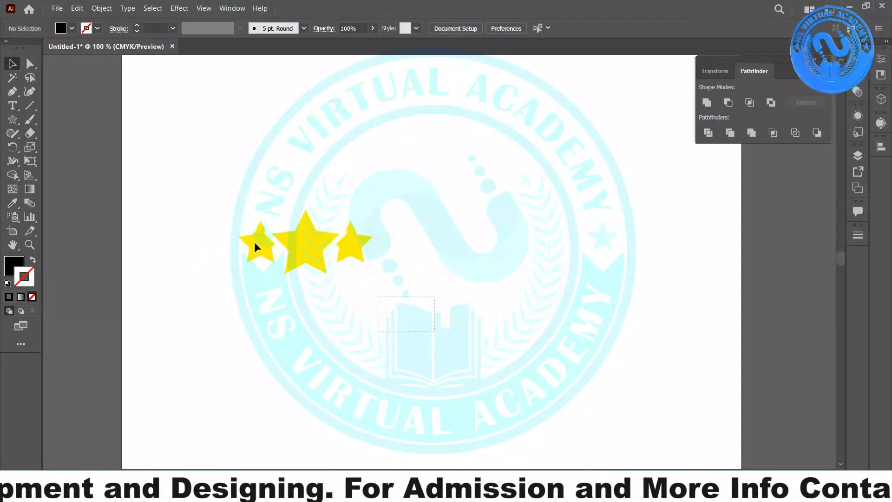
pyautogui.click(255, 241)
pyautogui.moveTo(279, 302); pyautogui.dragTo(607, 319)
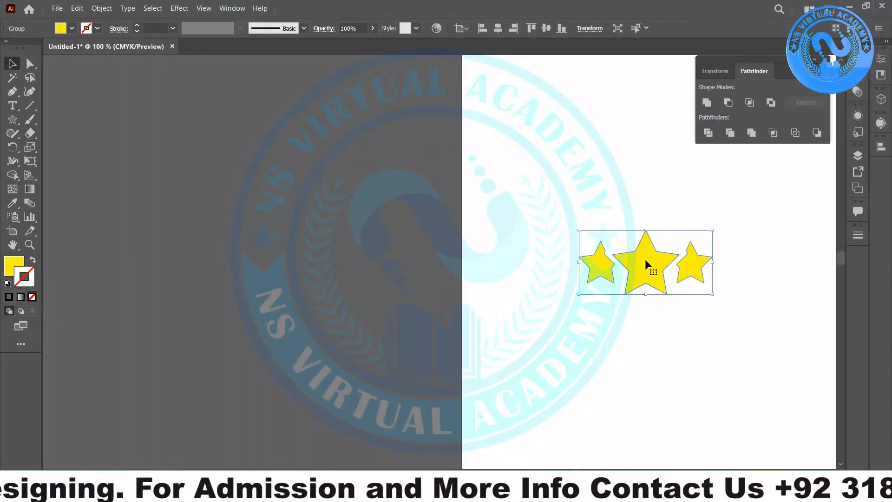
pyautogui.moveTo(703, 269); pyautogui.dragTo(371, 267)
pyautogui.click(374, 347)
pyautogui.scroll(2, 370, 339)
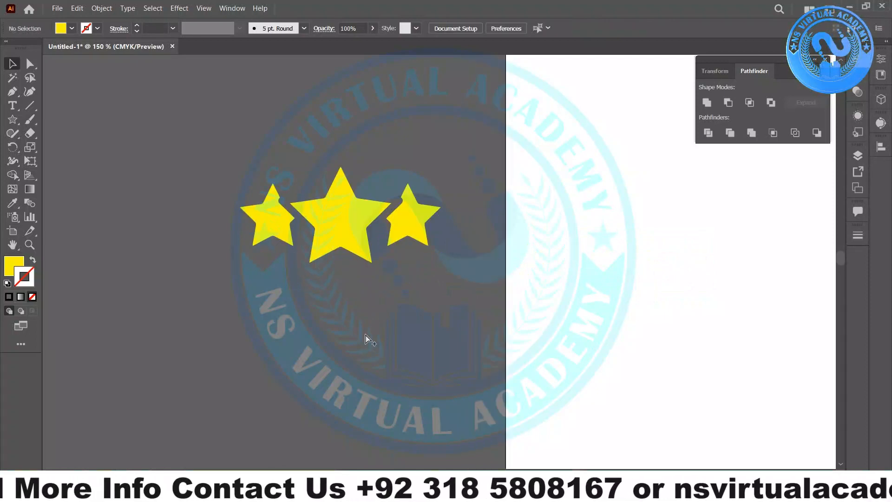
pyautogui.scroll(-1, 300, 314)
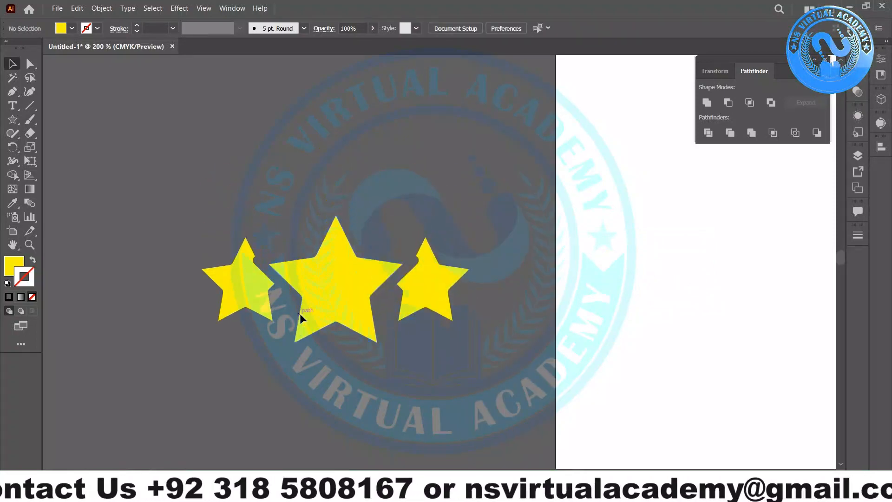
pyautogui.scroll(-1, 301, 314)
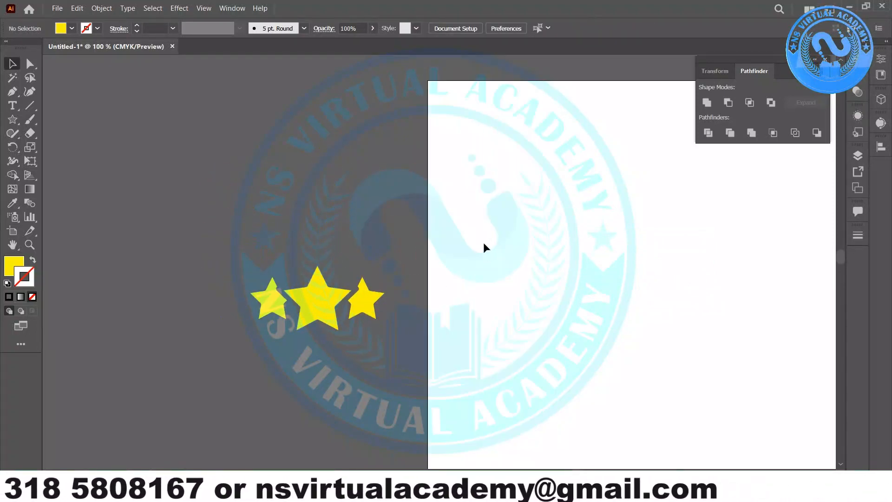
# Step: Undo the changes to the stars back to the unexpanded shapes with live strokes
pyautogui.moveTo(597, 305); pyautogui.dragTo(765, 402)
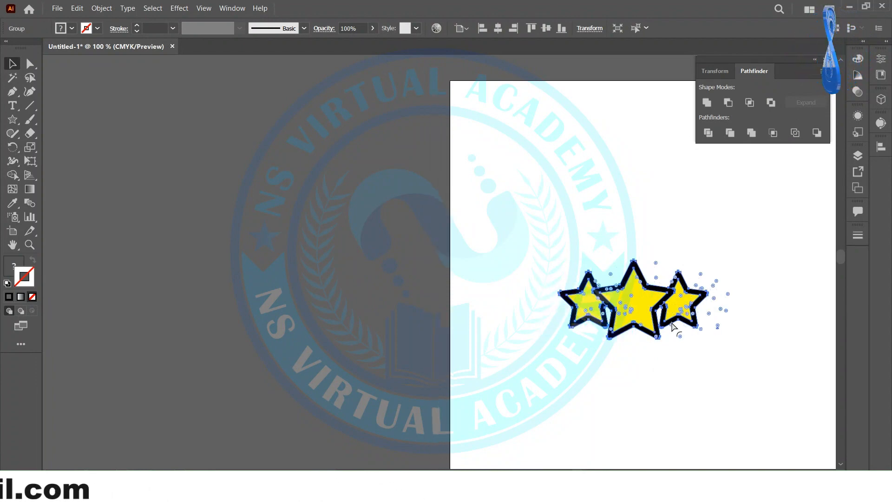
pyautogui.scroll(2, 673, 327)
pyautogui.moveTo(711, 340); pyautogui.dragTo(515, 328)
pyautogui.click(303, 139)
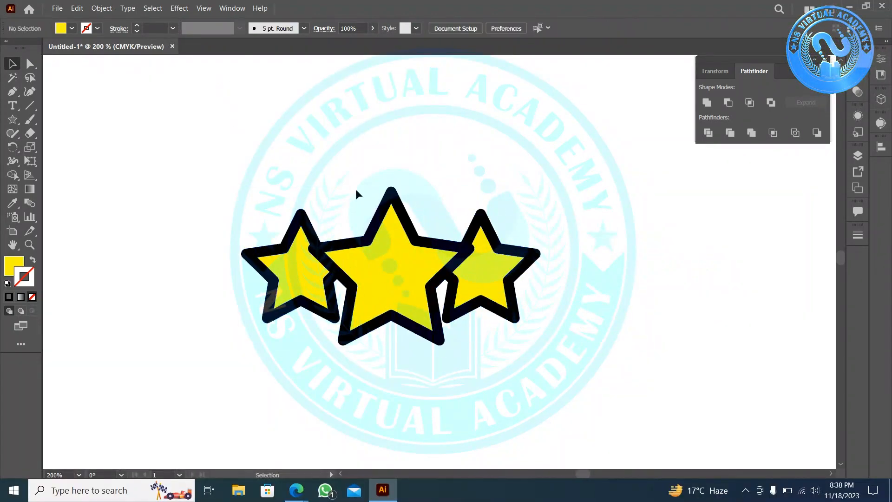
pyautogui.hotkey('ctrl', 'a')
pyautogui.press('v')
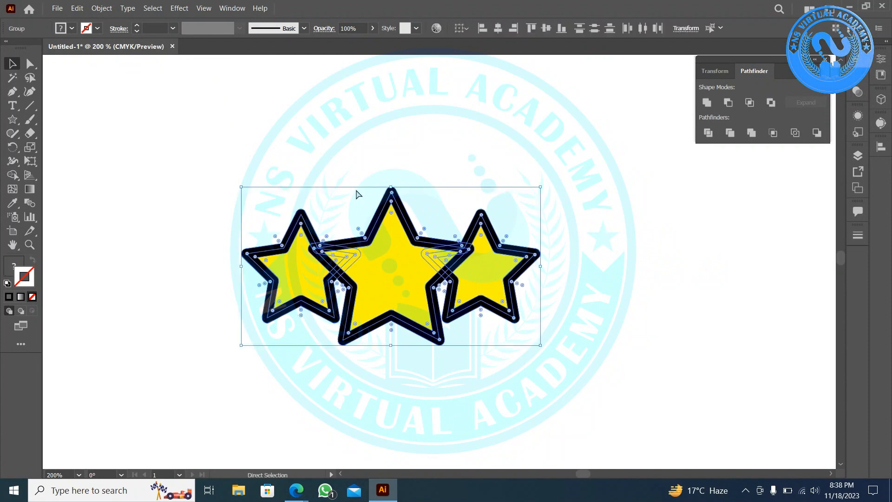
pyautogui.hotkey('ctrl', 'shift', 'g')
pyautogui.click(298, 174)
# Step: Move the two small side stars slightly outward, keeping their tips overlapping the large center star
pyautogui.moveTo(168, 170); pyautogui.dragTo(518, 300)
pyautogui.click(348, 119)
pyautogui.moveTo(269, 283); pyautogui.dragTo(268, 280)
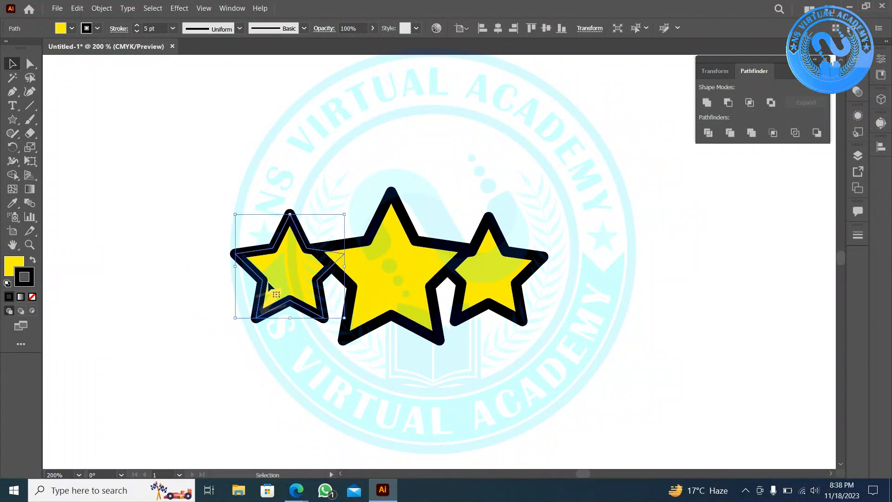
# Step: Expand the fill and stroke of all three stars
pyautogui.moveTo(155, 209); pyautogui.dragTo(519, 312)
pyautogui.click(102, 8)
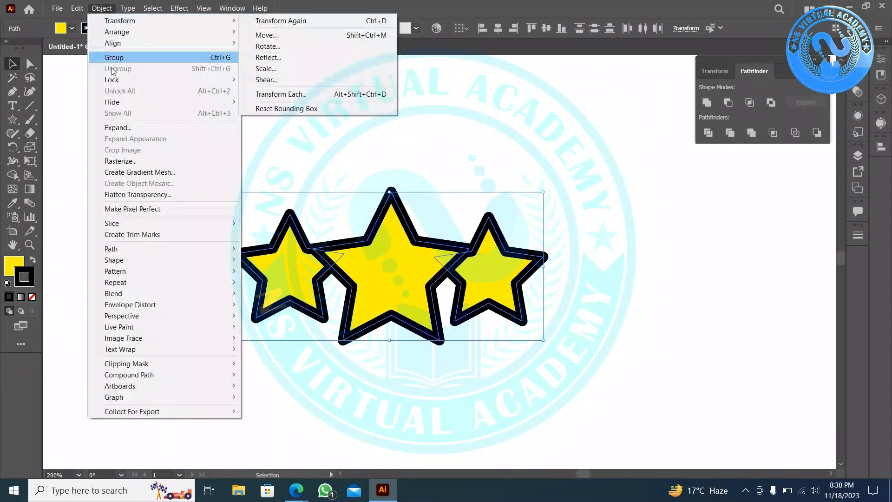
pyautogui.click(116, 127)
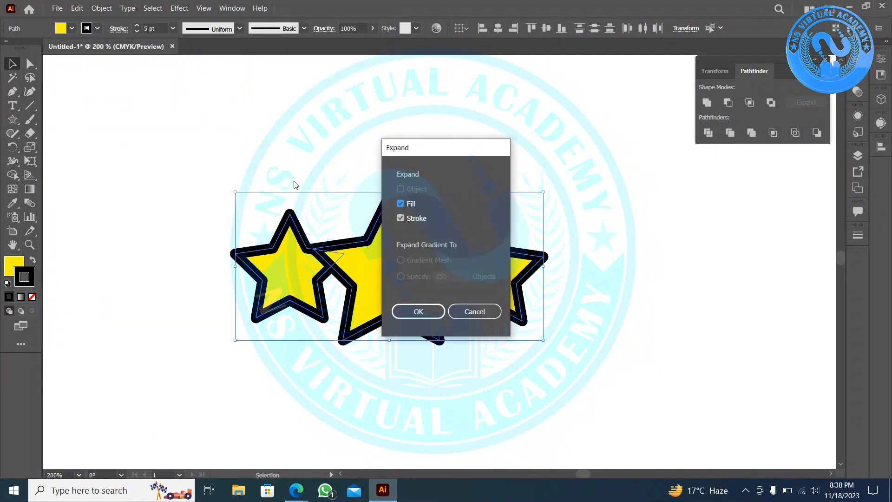
pyautogui.click(418, 311)
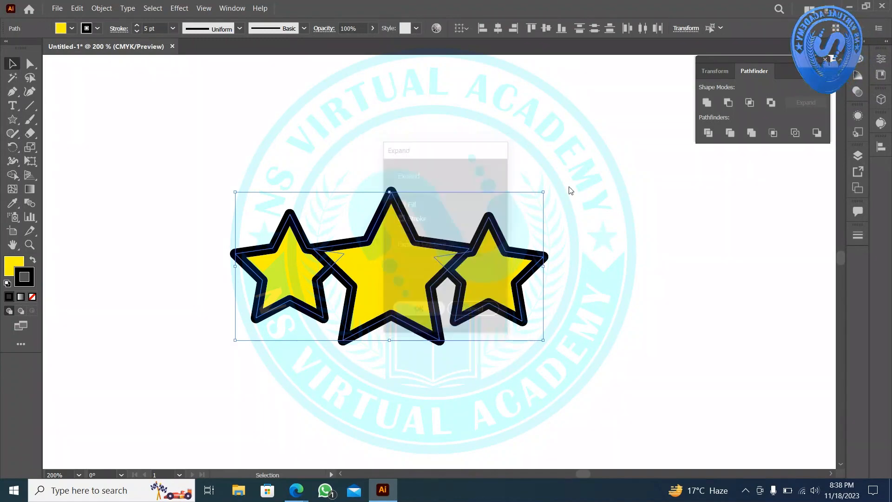
# Step: Apply the Pathfinder Trim operation to the expanded stars and ungroup the result
pyautogui.click(730, 133)
pyautogui.click(563, 177)
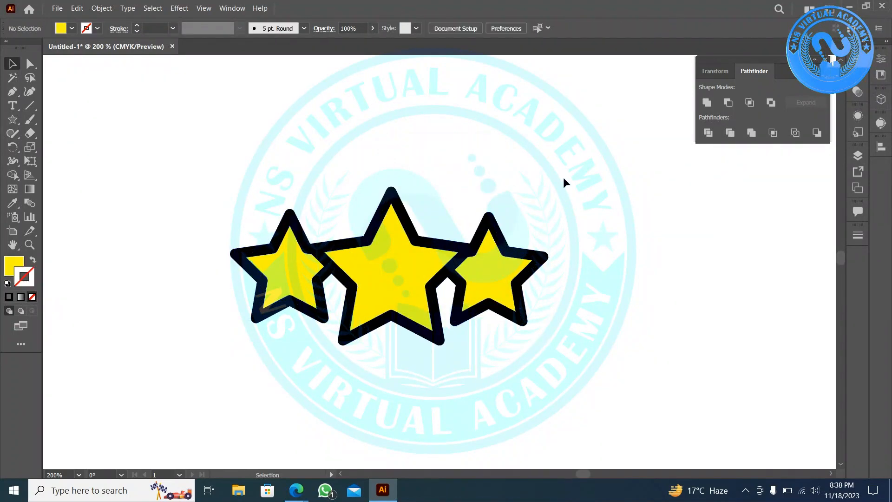
pyautogui.click(484, 232)
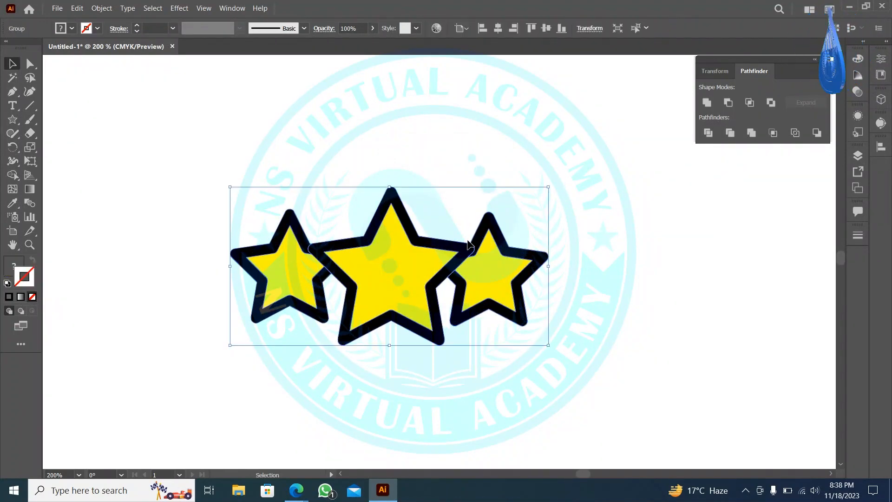
pyautogui.rightClick(468, 240)
pyautogui.click(493, 325)
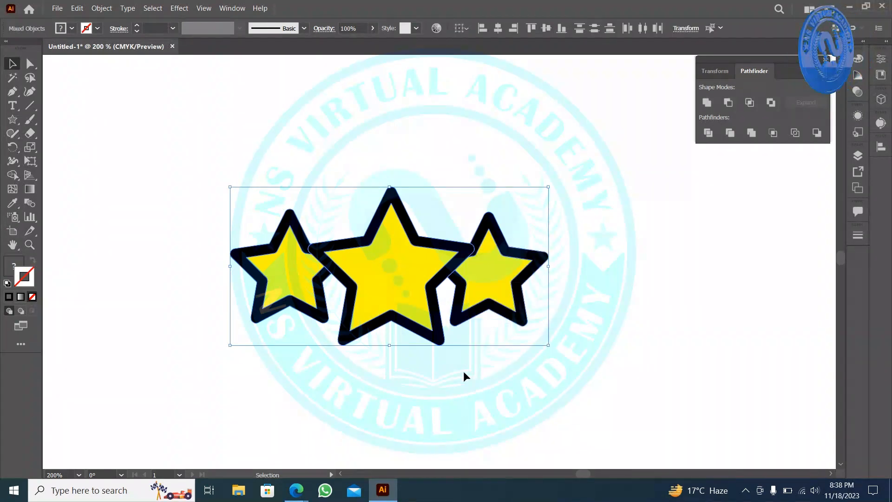
# Step: Select the black outline pieces of the three stars together and delete them
pyautogui.click(439, 347)
pyautogui.click(461, 319)
pyautogui.keyDown('shift'); pyautogui.click(451, 320); pyautogui.keyUp('shift')
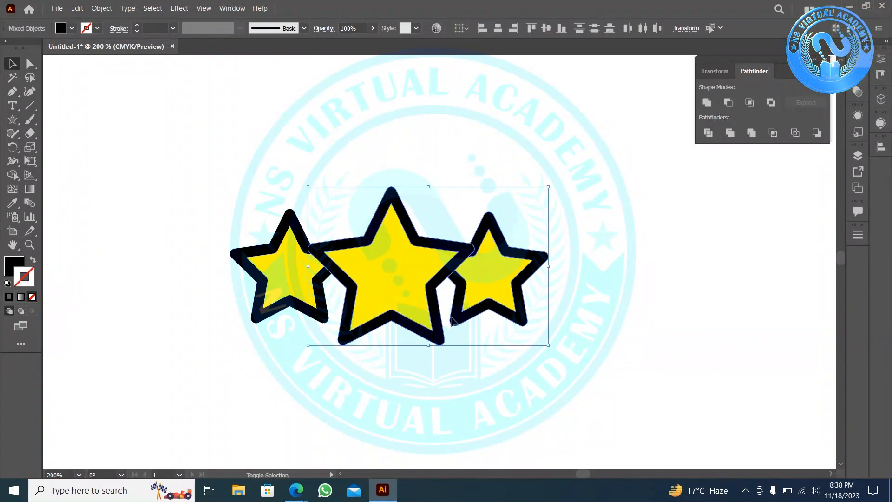
pyautogui.keyDown('shift'); pyautogui.click(324, 318); pyautogui.keyUp('shift')
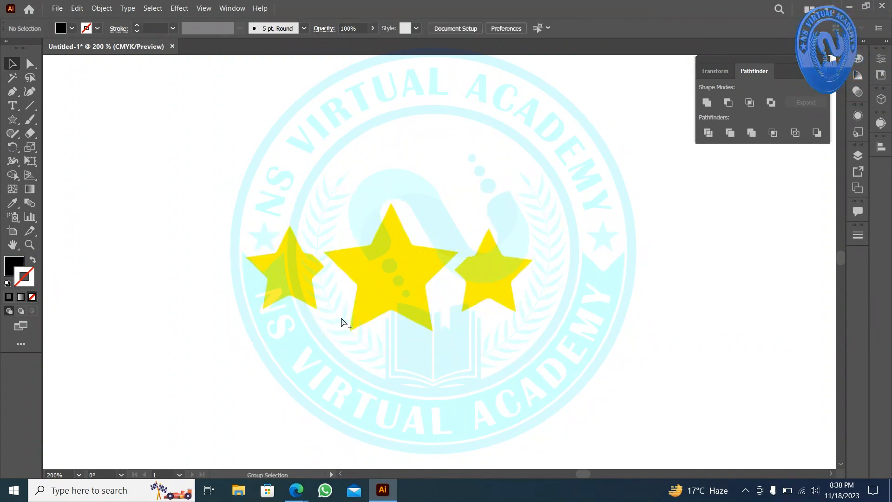
# Step: Move the remaining yellow stars onto the canvas beside the artboard, and undo that move
pyautogui.hotkey('ctrl', '-')
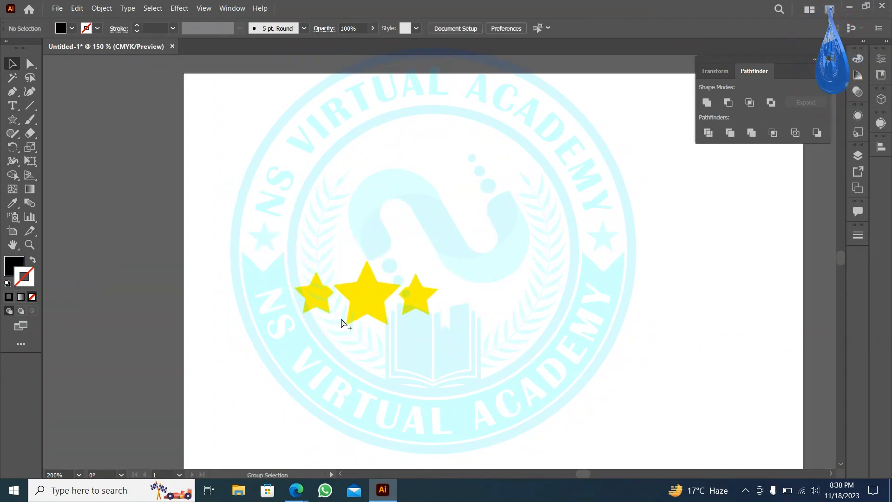
pyautogui.moveTo(528, 422); pyautogui.dragTo(264, 237)
pyautogui.moveTo(385, 290); pyautogui.dragTo(113, 270)
pyautogui.moveTo(151, 360); pyautogui.dragTo(272, 351)
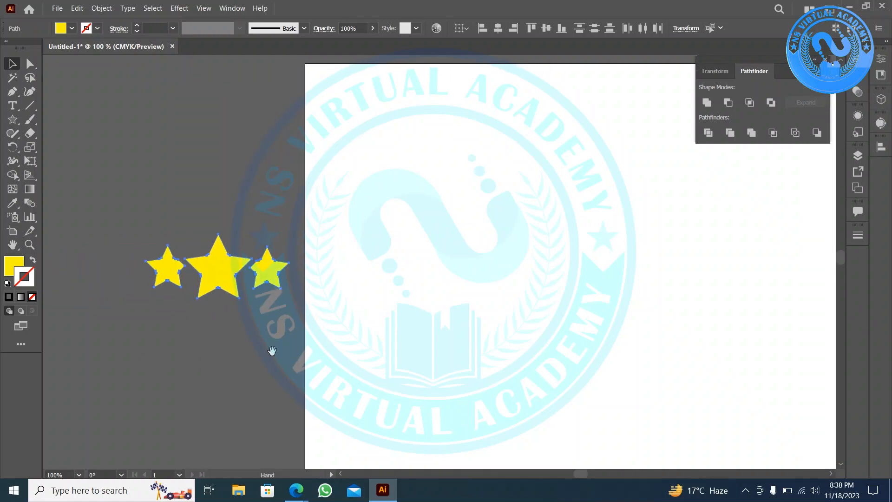
pyautogui.scroll(3, 194, 321)
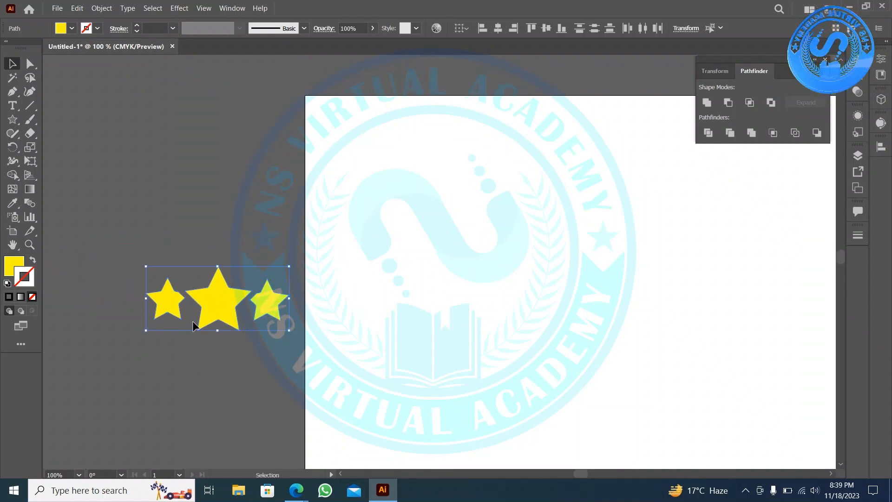
pyautogui.hotkey('ctrl', 'z')
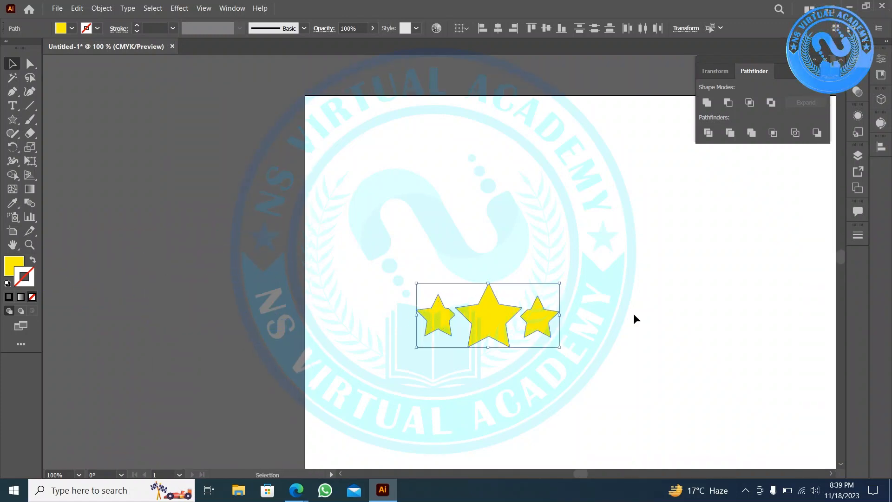
# Step: Examine the cut yellow stars up close, and undo the outline deletion and the trim
pyautogui.press('a')
pyautogui.scroll(2, 546, 333)
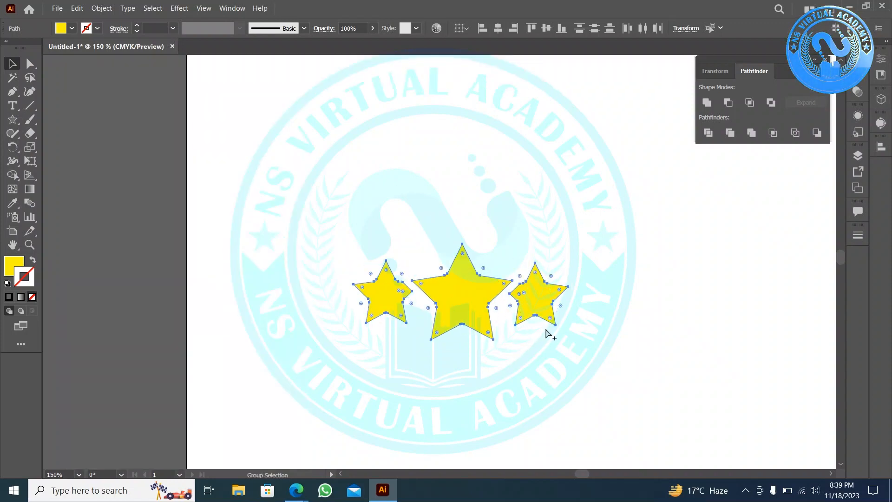
pyautogui.scroll(4, 548, 335)
pyautogui.click(617, 340)
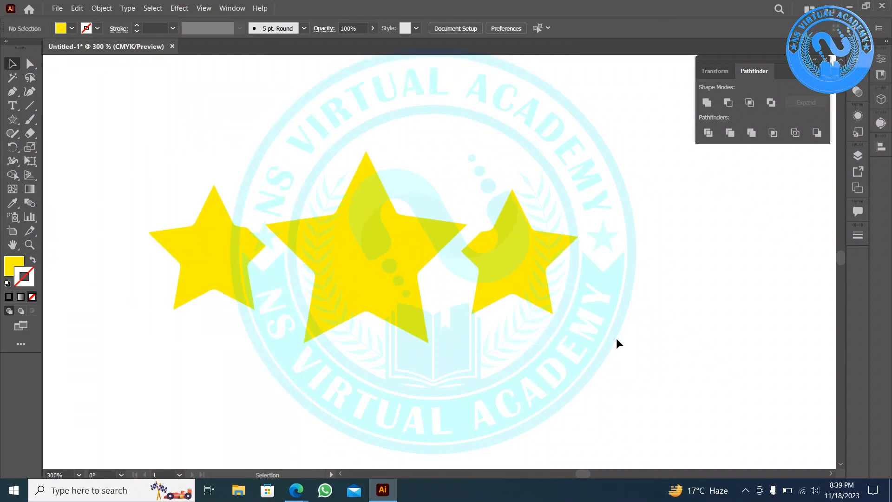
pyautogui.hotkey('ctrl', 'z')
pyautogui.hotkey('ctrl', 'z')
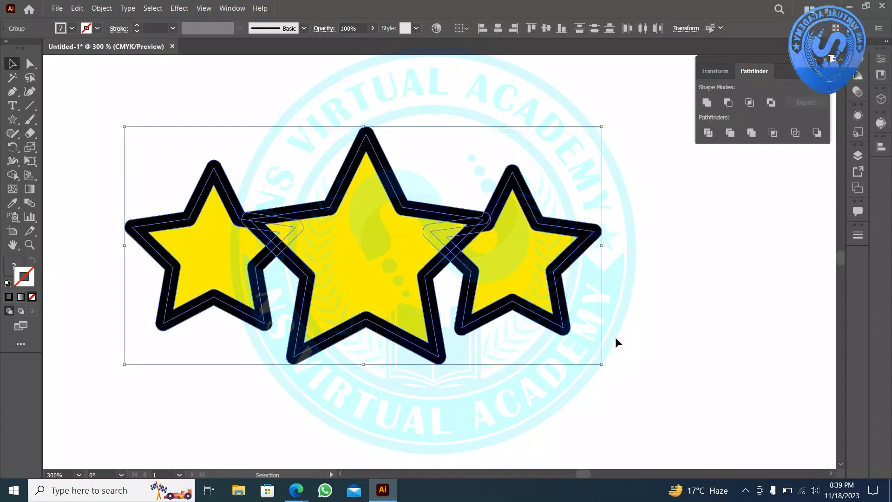
# Step: Undo the expansion of the three stars back to their editable 5 pt strokes
pyautogui.hotkey('ctrl', 'z')
pyautogui.hotkey('ctrl', 'z')
pyautogui.hotkey('ctrl', 'z')
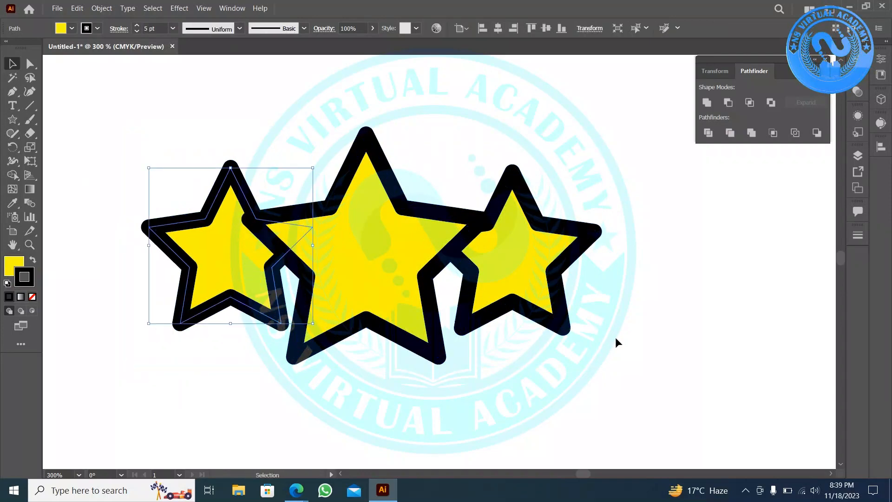
pyautogui.hotkey('ctrl', 'z')
pyautogui.hotkey('ctrl', 'z')
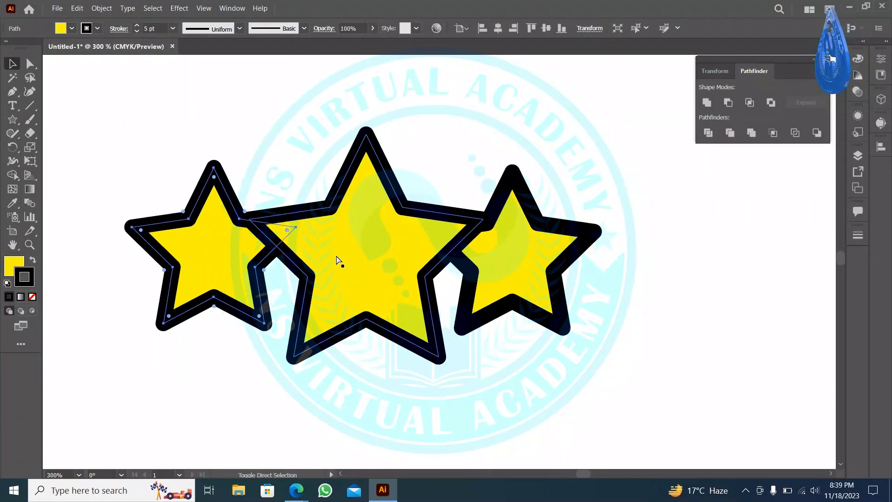
# Step: Apply the Pathfinder Trim operation to the three unexpanded stars and ungroup the result
pyautogui.click(537, 379)
pyautogui.hotkey('ctrl', 'a')
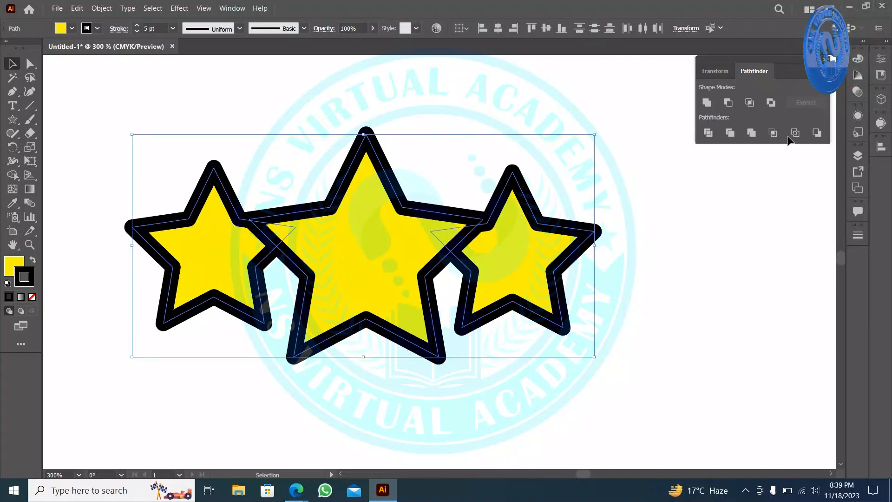
pyautogui.click(730, 133)
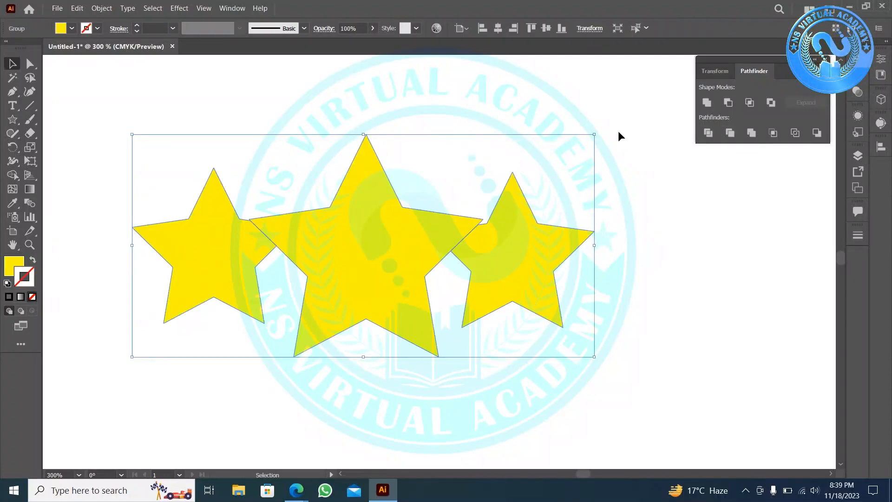
pyautogui.moveTo(482, 246); pyautogui.dragTo(539, 250)
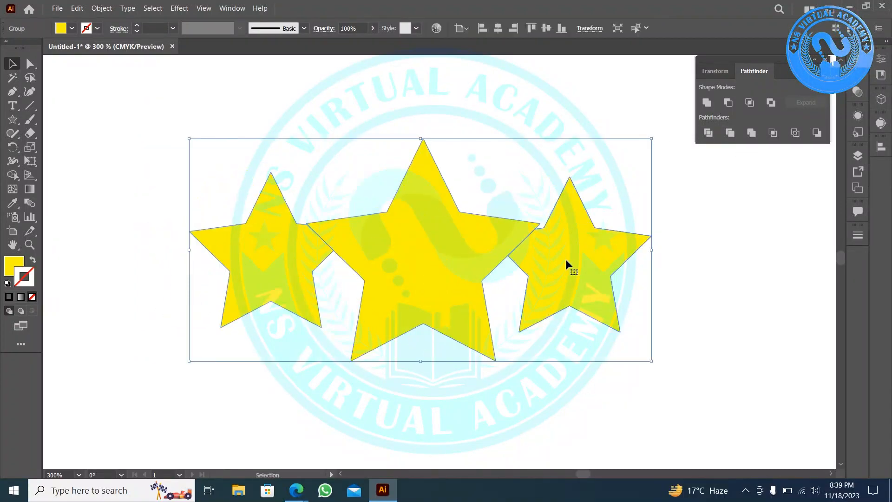
pyautogui.rightClick(566, 261)
pyautogui.click(601, 344)
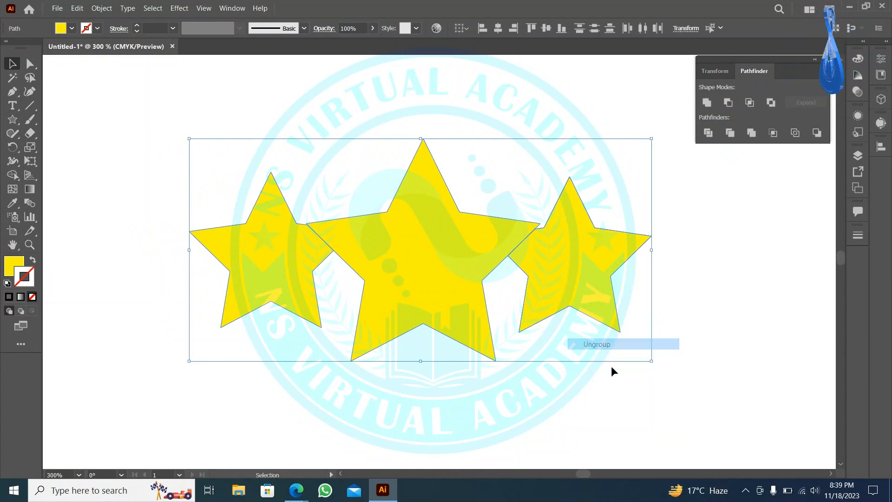
# Step: Pull the two outer trimmed stars away from the centre star, and undo both moves
pyautogui.click(612, 371)
pyautogui.moveTo(550, 290); pyautogui.dragTo(621, 285)
pyautogui.moveTo(238, 258); pyautogui.dragTo(183, 263)
pyautogui.hotkey('ctrl', 'z')
pyautogui.hotkey('ctrl', 'z')
pyautogui.click(604, 143)
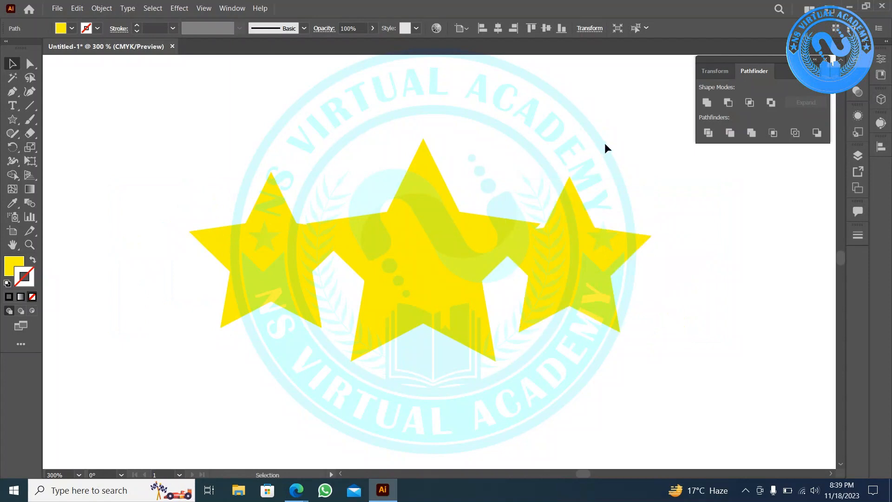
pyautogui.hotkey('ctrl', 'a')
pyautogui.click(607, 134)
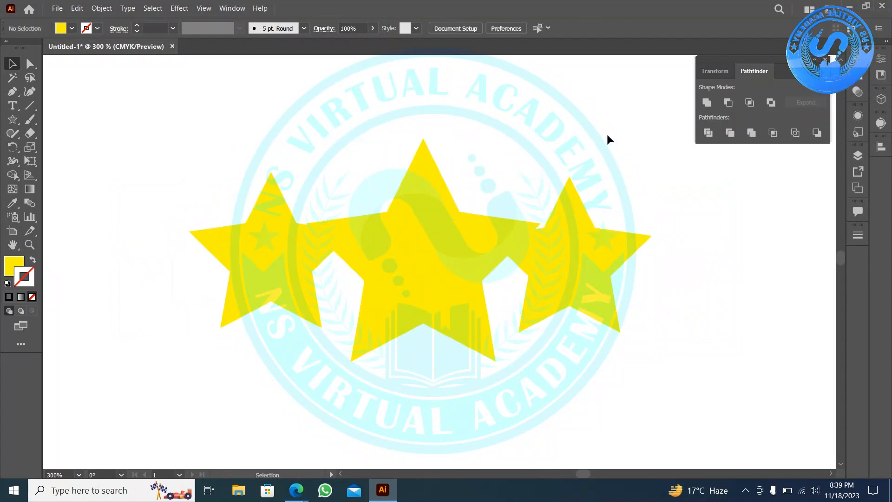
pyautogui.click(302, 251)
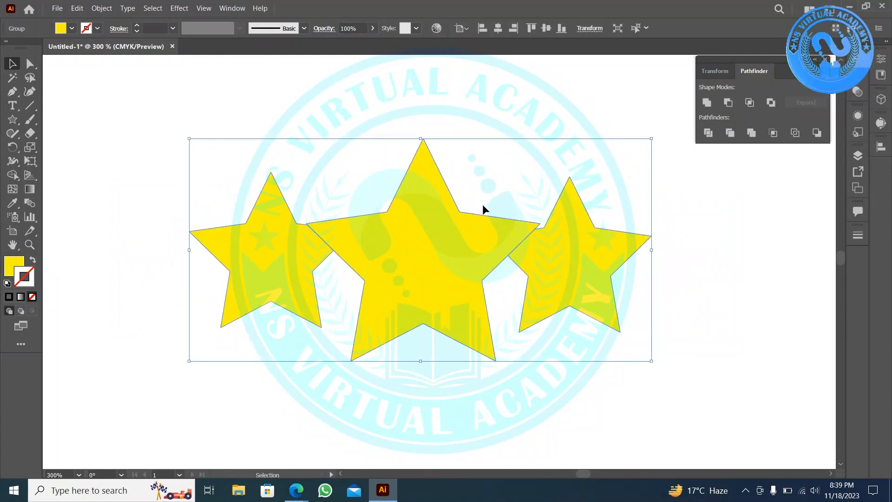
pyautogui.click(467, 165)
# Step: Ungroup the trimmed stars again and move the right star away from the centre star
pyautogui.moveTo(469, 263); pyautogui.dragTo(435, 256)
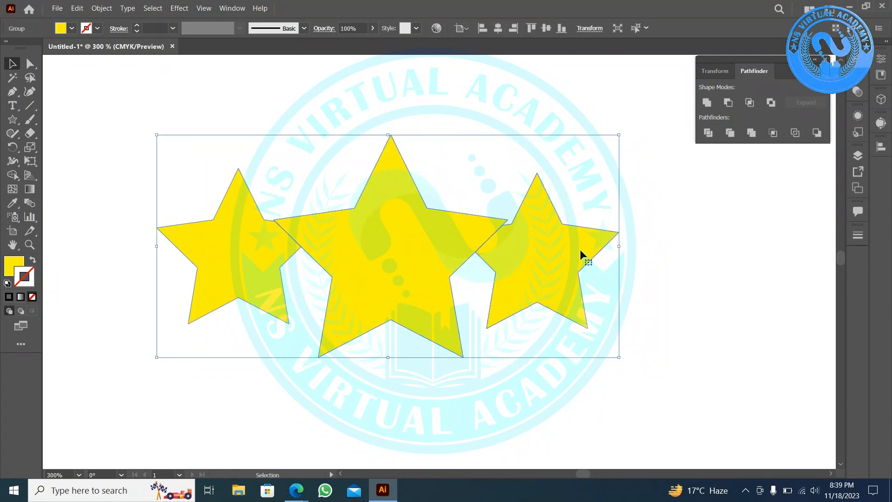
pyautogui.click(638, 265)
pyautogui.moveTo(583, 264)
pyautogui.mouseDown()
pyautogui.moveTo(598, 262)
pyautogui.moveTo(594, 277)
pyautogui.mouseUp()
pyautogui.rightClick(577, 262)
pyautogui.click(609, 345)
pyautogui.click(707, 322)
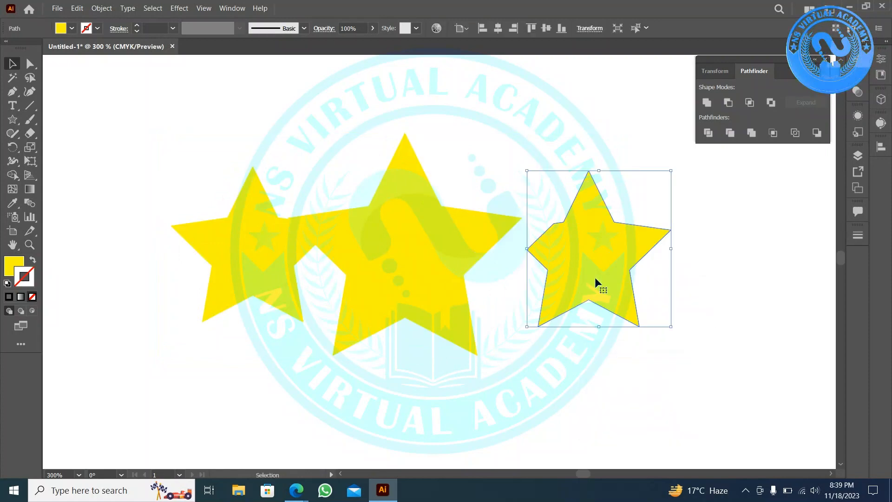
# Step: Undo the right star's move, the ungrouping and the Pathfinder Trim to return to the outlined stars
pyautogui.hotkey('ctrl', 'z')
pyautogui.hotkey('ctrl', 'z')
pyautogui.hotkey('ctrl', 'z')
pyautogui.press('a')
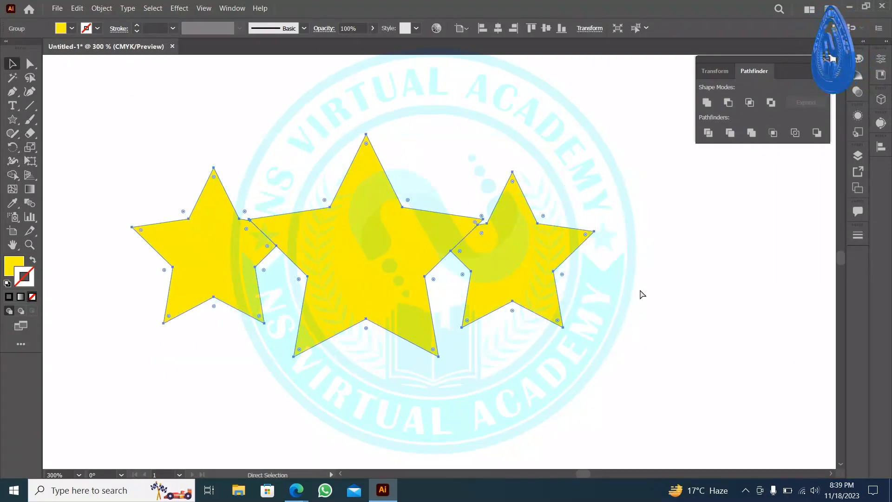
pyautogui.press('v')
pyautogui.click(660, 287)
pyautogui.click(537, 291)
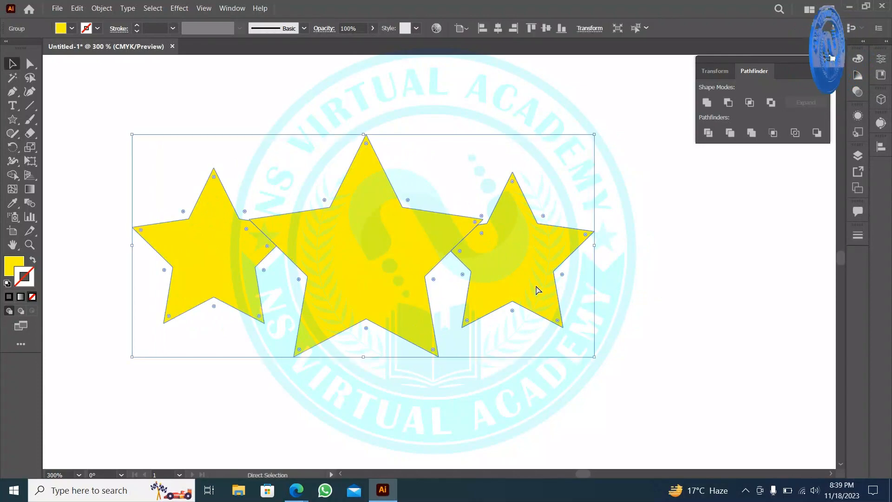
pyautogui.hotkey('ctrl', 'shift', 'z')
# Step: Move the right star slightly down and vertically centre-align the left star to it as key object
pyautogui.click(693, 286)
pyautogui.moveTo(534, 287)
pyautogui.mouseDown()
pyautogui.moveTo(565, 291)
pyautogui.moveTo(561, 284)
pyautogui.moveTo(561, 300)
pyautogui.moveTo(544, 314)
pyautogui.moveTo(545, 336)
pyautogui.moveTo(534, 308)
pyautogui.mouseUp()
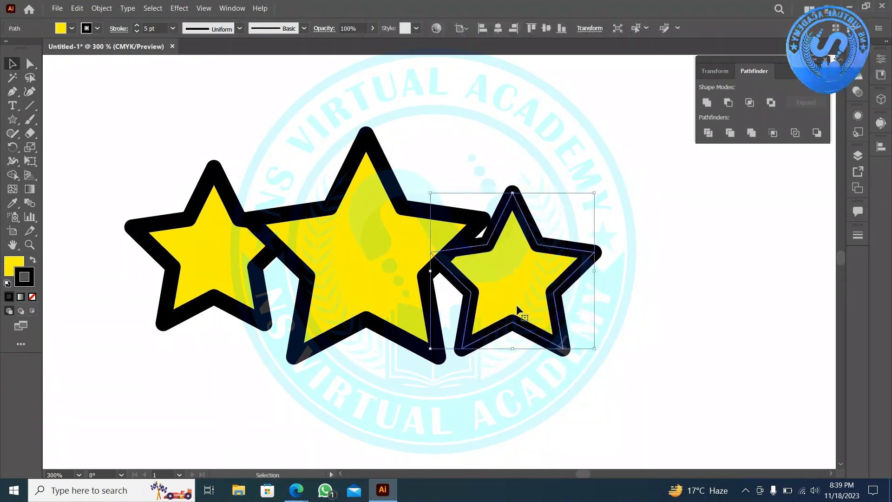
pyautogui.keyDown('shift'); pyautogui.click(205, 267); pyautogui.keyUp('shift')
pyautogui.keyDown('shift'); pyautogui.click(353, 279); pyautogui.keyUp('shift')
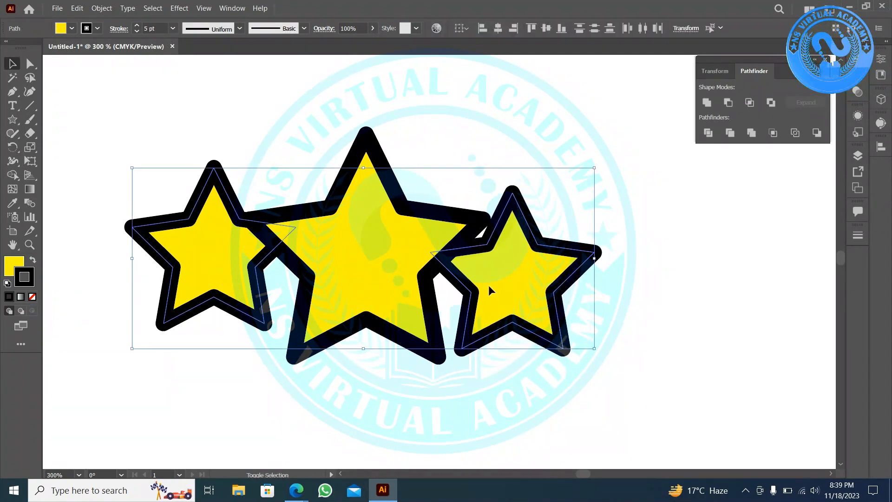
pyautogui.click(518, 277)
pyautogui.click(542, 29)
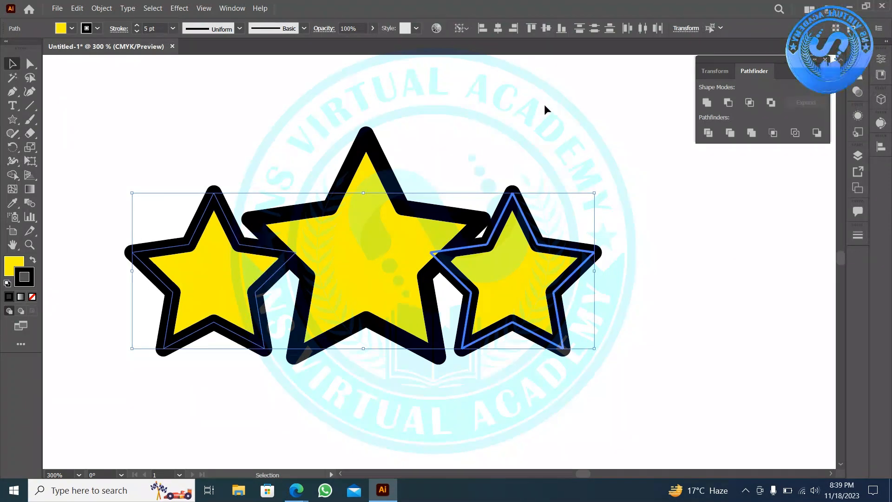
# Step: Expand the fill and stroke of all three stars and trim their overlaps with Pathfinder
pyautogui.moveTo(545, 107); pyautogui.dragTo(206, 318)
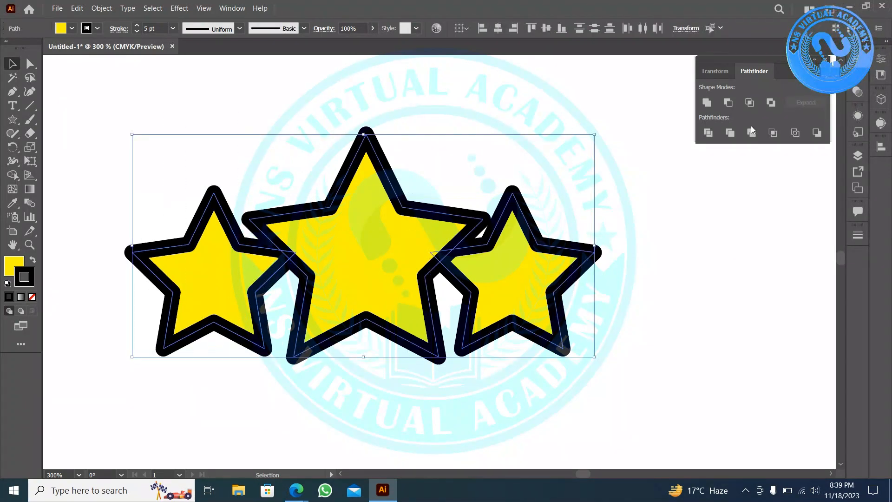
pyautogui.click(84, 13)
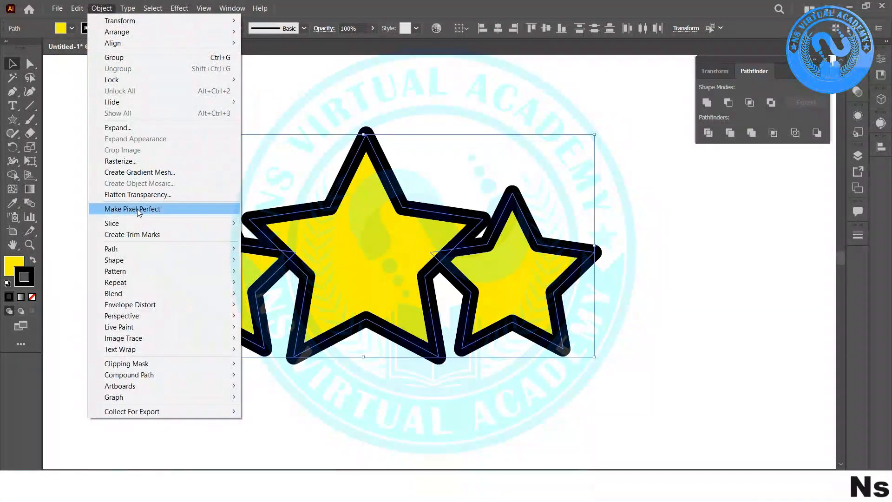
pyautogui.click(137, 130)
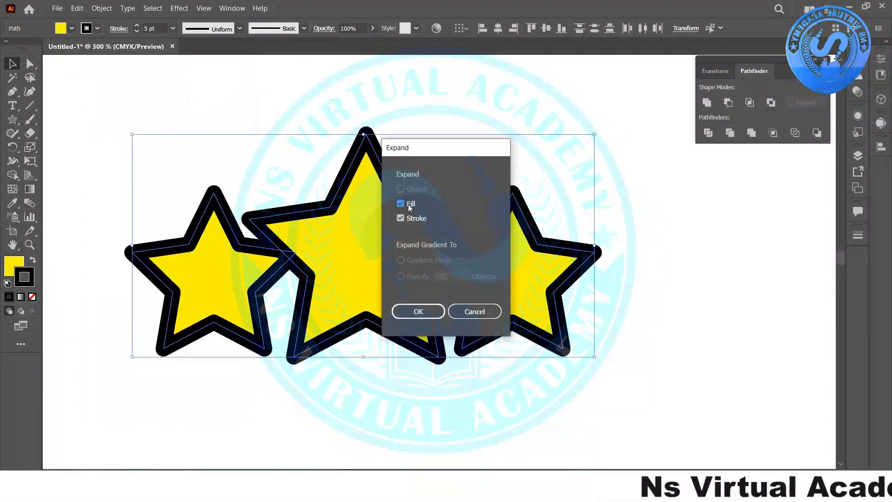
pyautogui.click(416, 312)
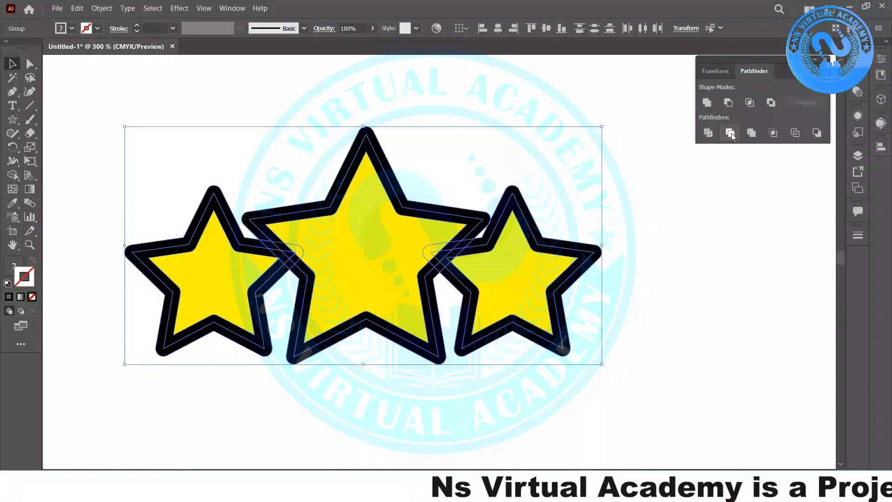
pyautogui.click(697, 195)
pyautogui.click(515, 208)
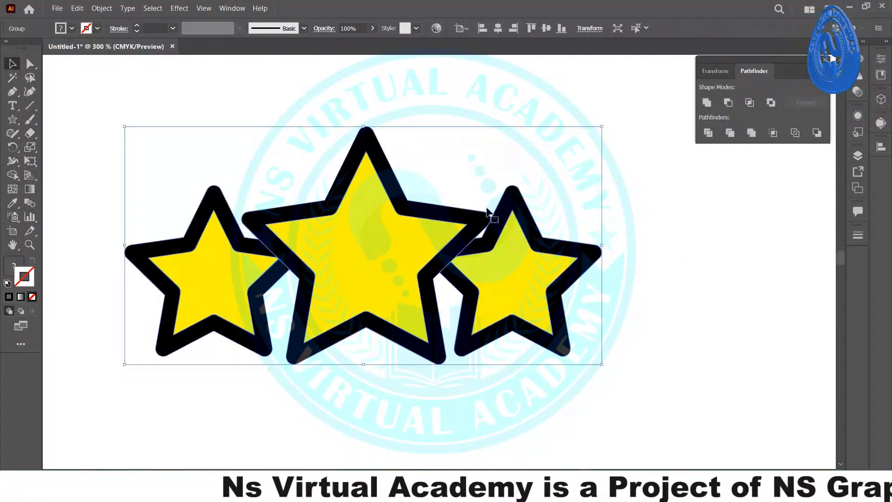
# Step: Select all black outline pieces of the stars with the Magic Wand and delete them
pyautogui.click(13, 78)
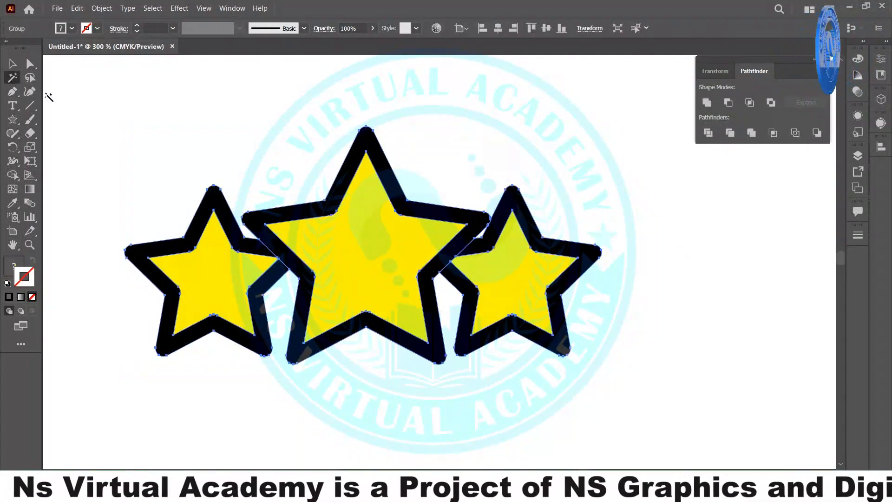
pyautogui.click(366, 139)
pyautogui.press('Delete')
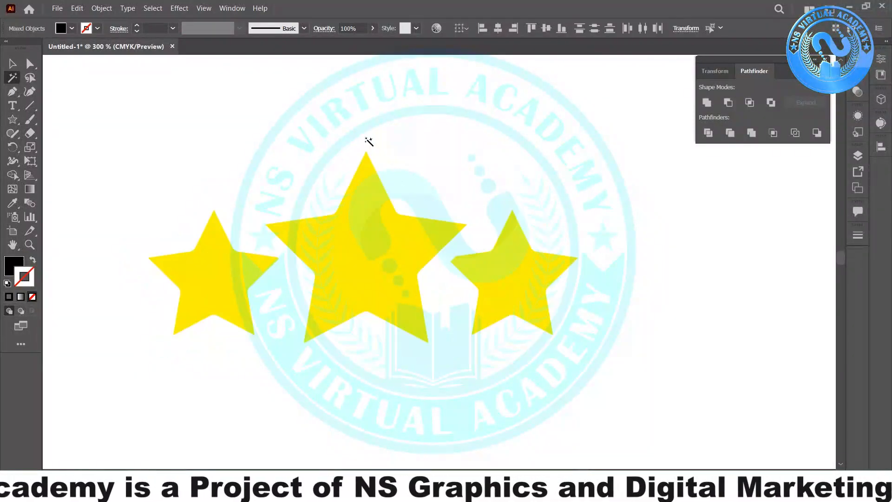
pyautogui.click(13, 65)
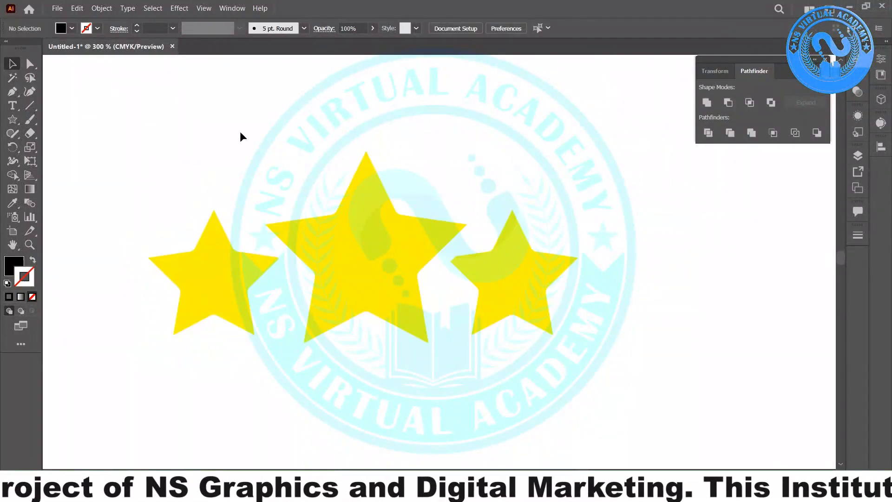
# Step: Move the yellow star group off the artboard onto the canvas on its left side
pyautogui.scroll(1, 240, 136)
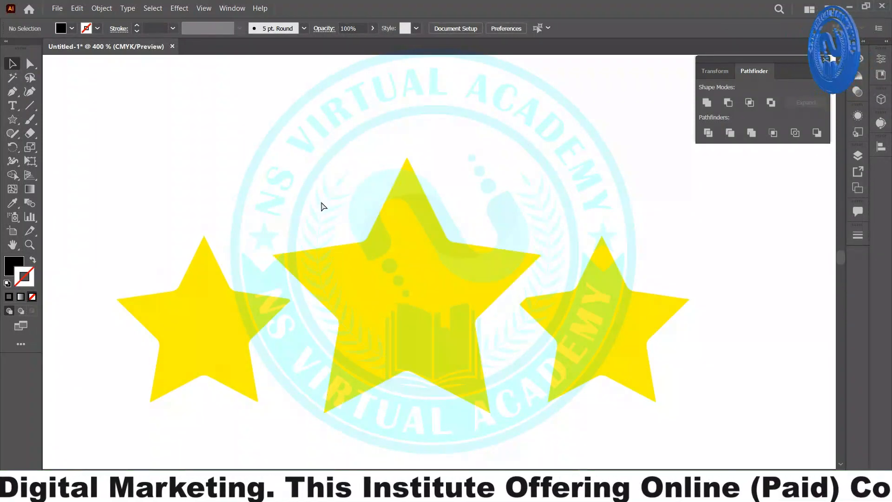
pyautogui.scroll(-2, 324, 205)
pyautogui.scroll(-5, 324, 205)
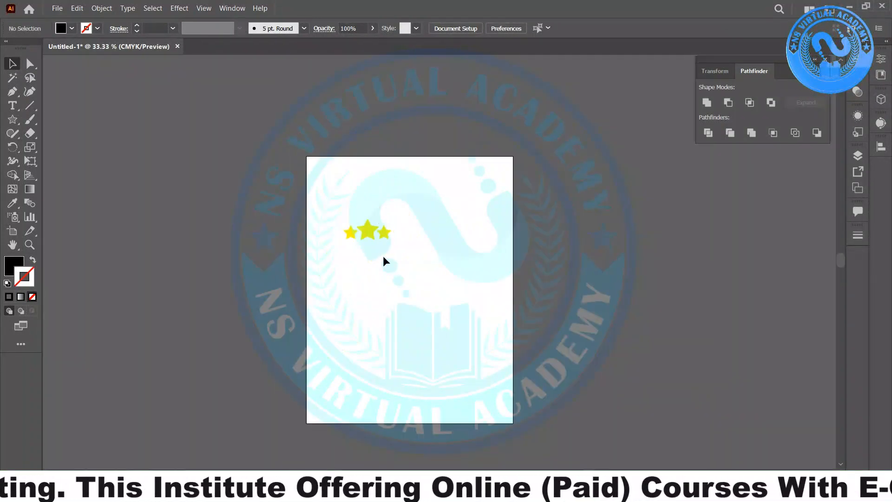
pyautogui.moveTo(309, 189); pyautogui.dragTo(107, 180)
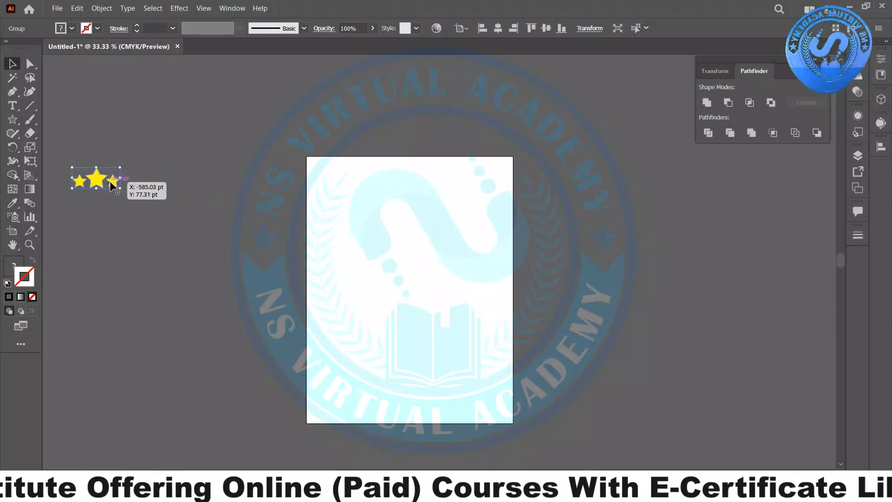
# Step: Draw a black circle about 203 pt in diameter on the artboard with the Ellipse tool
pyautogui.scroll(3, 455, 241)
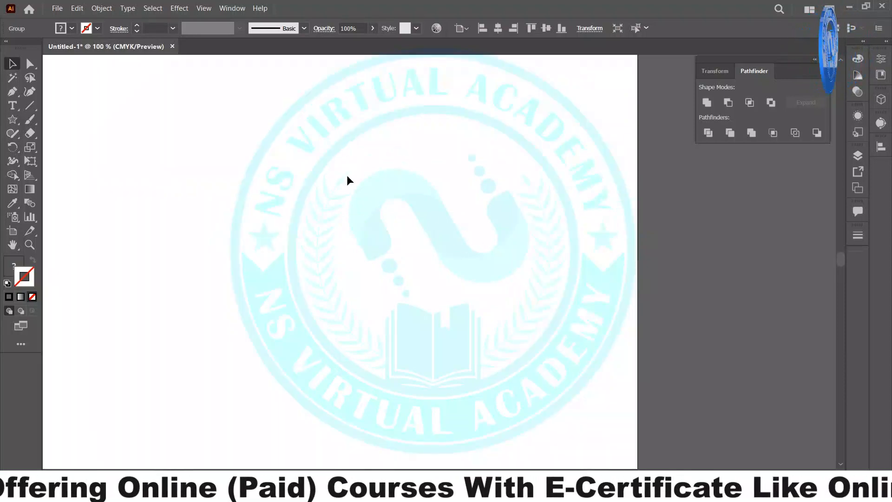
pyautogui.click(13, 119)
pyautogui.click(41, 151)
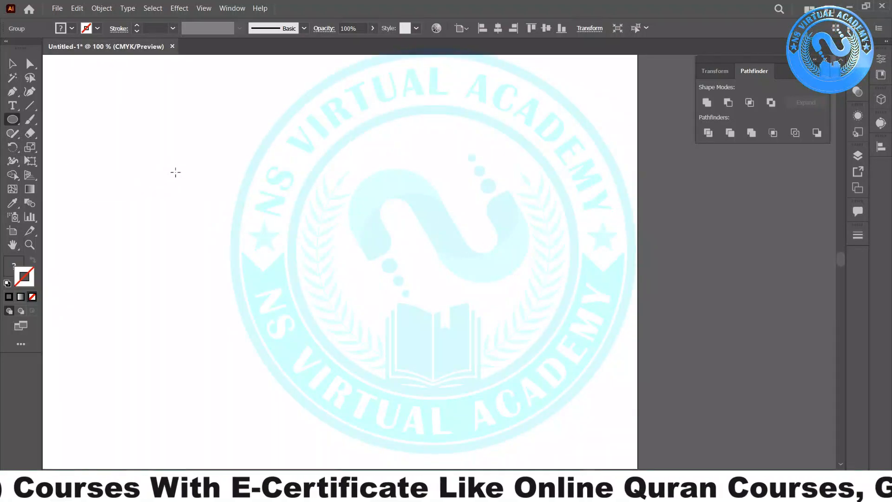
pyautogui.moveTo(232, 151); pyautogui.dragTo(438, 357)
pyautogui.hotkey('shift', 'Up')
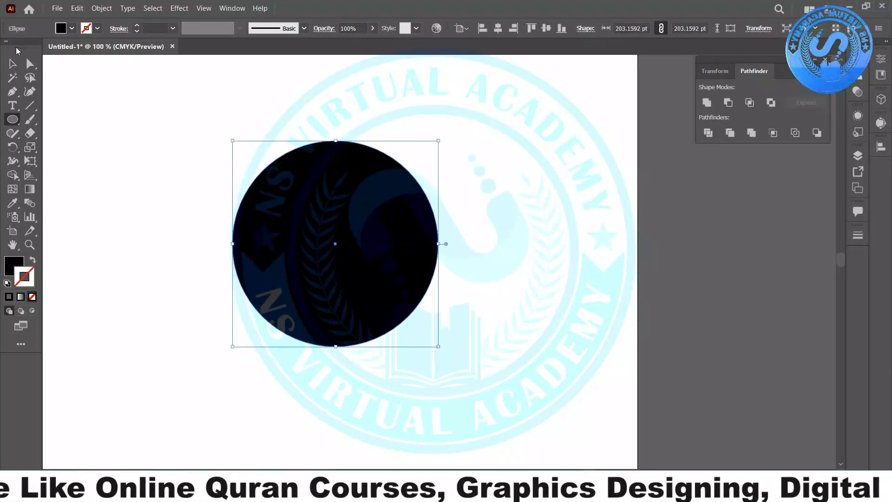
pyautogui.click(13, 64)
pyautogui.hotkey('ctrl', 'shift', 'b')
pyautogui.scroll(1, 270, 125)
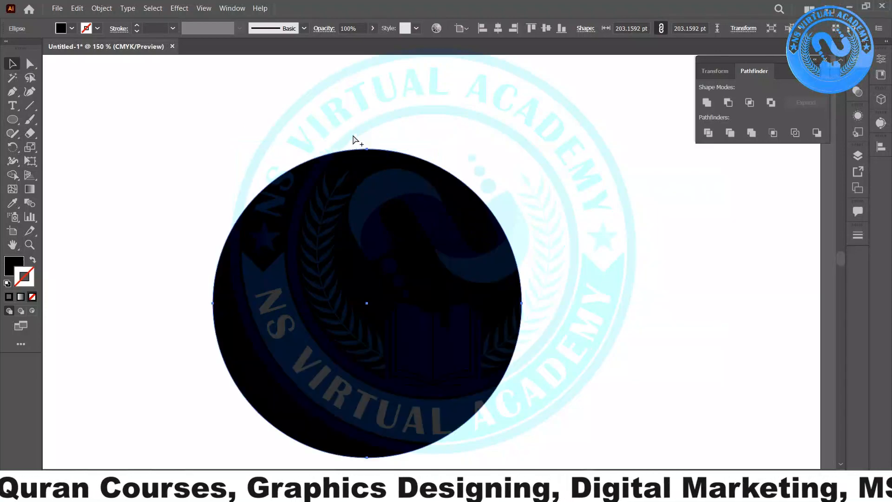
pyautogui.hotkey('ctrl', 'z')
# Step: Draw a small upright ellipse overlapping the circle's top edge and horizontally centre-align the two shapes
pyautogui.click(12, 120)
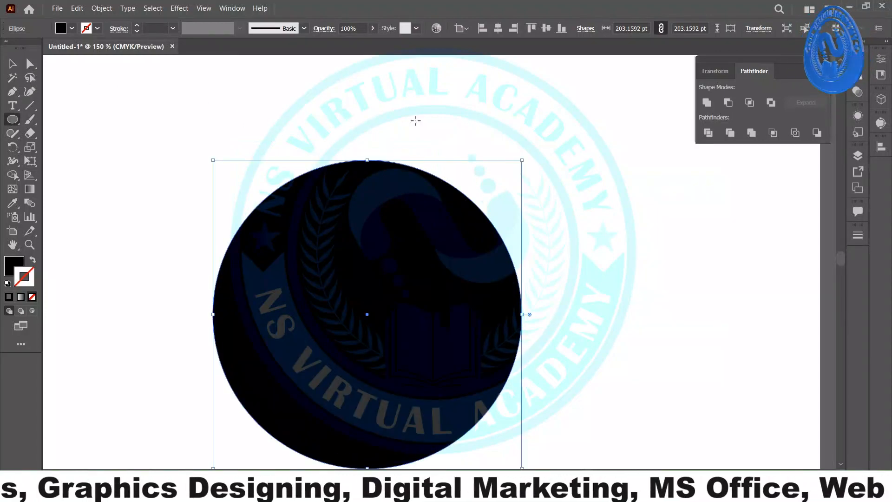
pyautogui.moveTo(353, 132); pyautogui.dragTo(400, 202)
pyautogui.click(11, 68)
pyautogui.moveTo(282, 138); pyautogui.dragTo(460, 187)
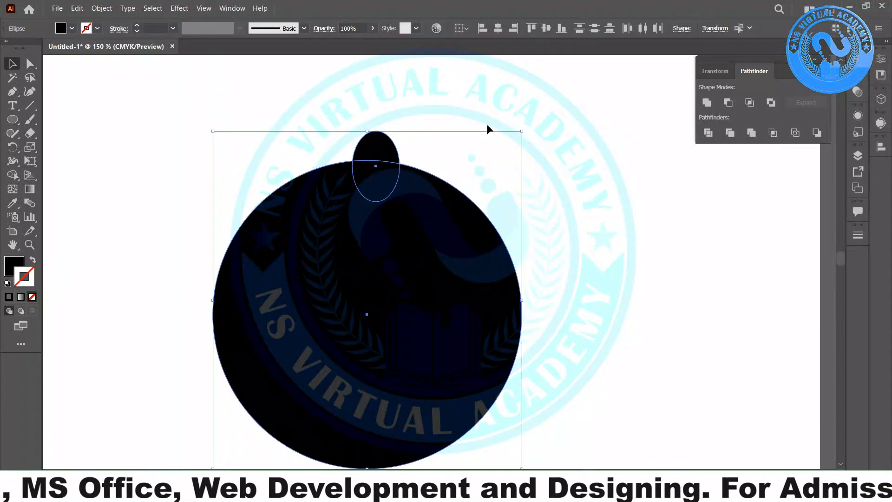
pyautogui.click(497, 27)
pyautogui.click(471, 142)
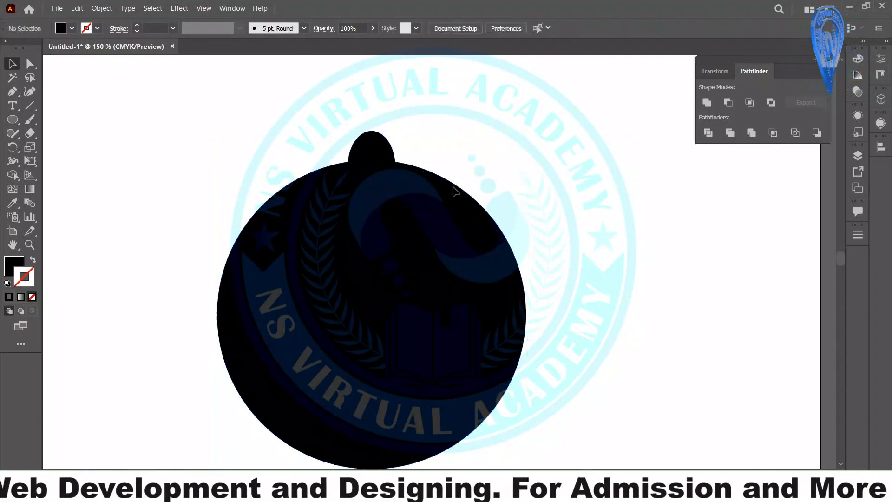
pyautogui.moveTo(302, 488)
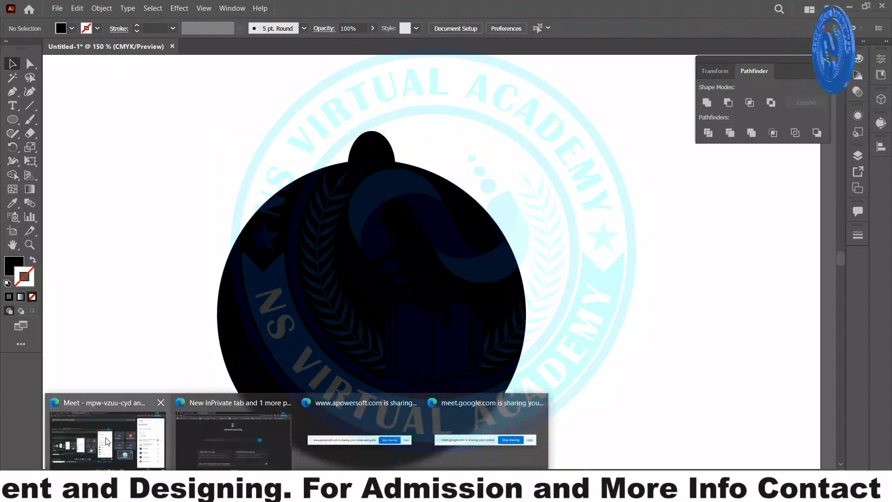
# Step: Switch to the Google Meet window, close its People panel and return to Illustrator
pyautogui.click(121, 434)
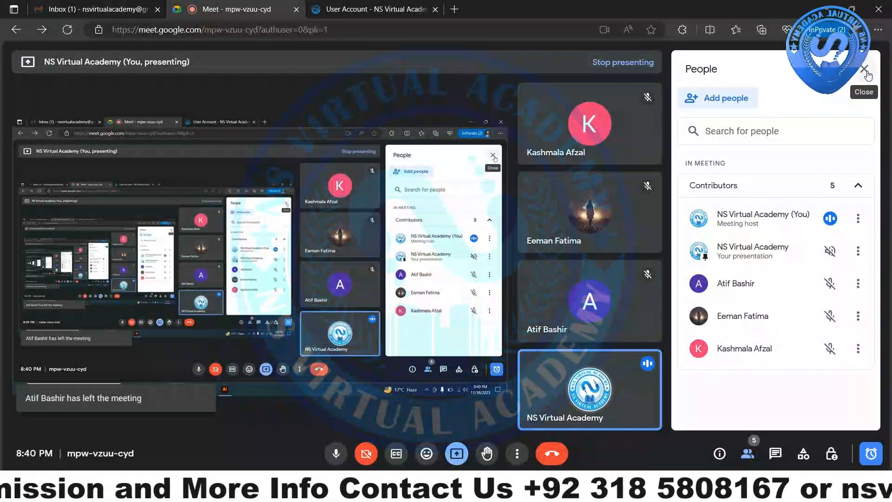
pyautogui.click(867, 74)
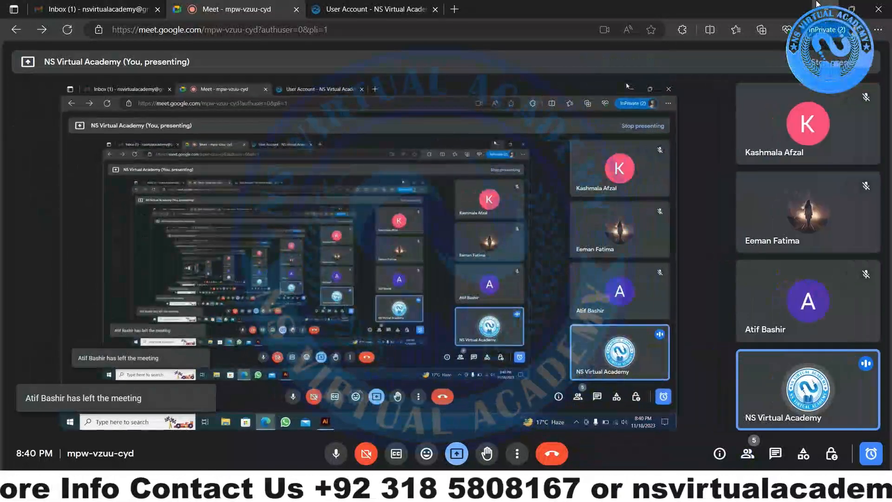
pyautogui.hotkey('alt', 'Tab')
# Step: Give the large circle and the small ellipse a white fill and a 1 pt black stroke
pyautogui.click(412, 245)
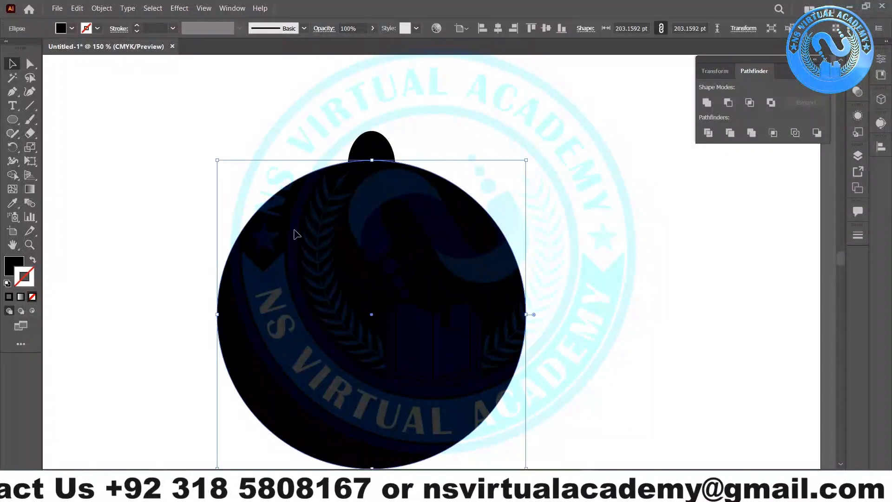
pyautogui.click(72, 28)
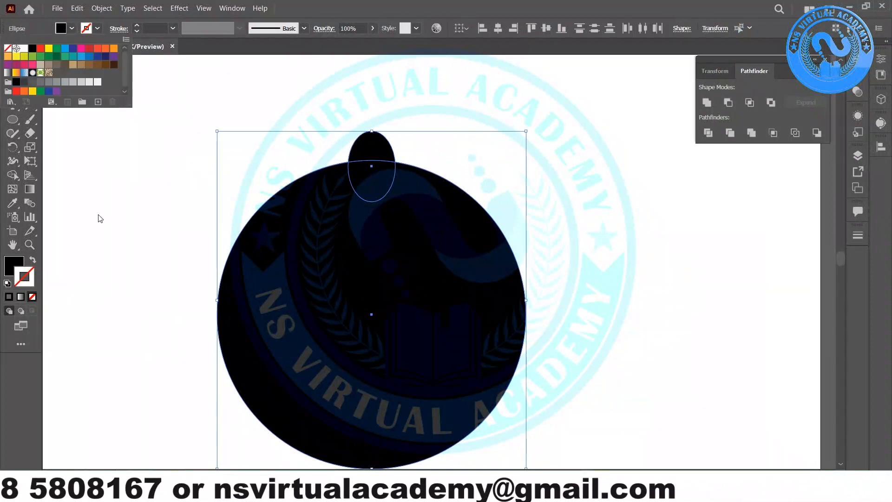
pyautogui.click(32, 260)
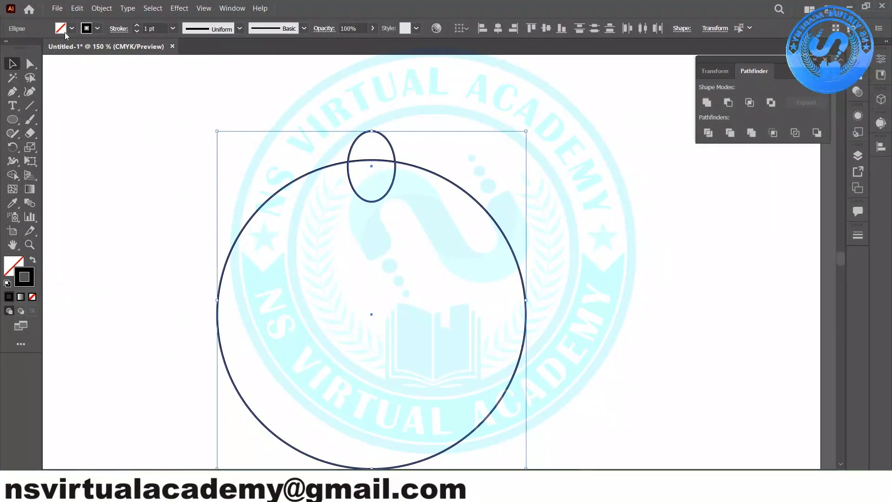
pyautogui.click(72, 28)
pyautogui.click(28, 49)
pyautogui.click(128, 251)
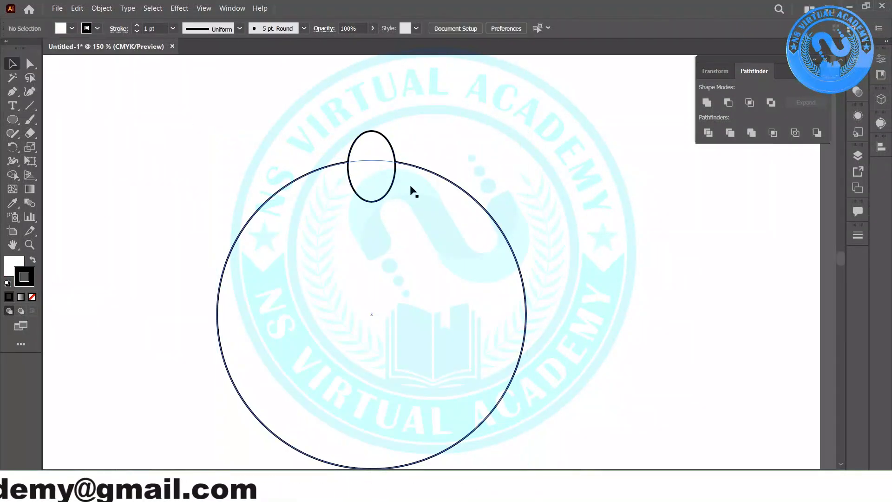
# Step: Try to rotate the small ellipse itself by 360/10 degrees about the circle's centre, and undo the rotation
pyautogui.scroll(-1, 384, 209)
pyautogui.click(368, 128)
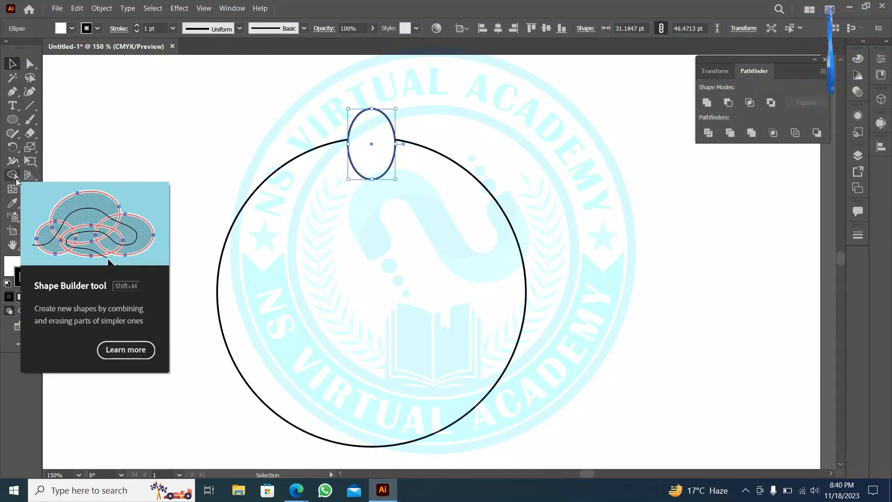
pyautogui.click(13, 147)
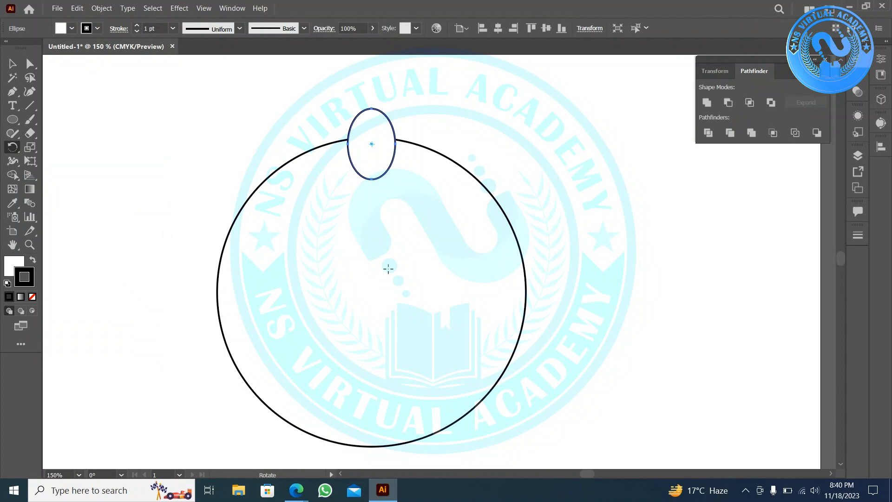
pyautogui.keyDown('alt'); pyautogui.click(372, 293); pyautogui.keyUp('alt')
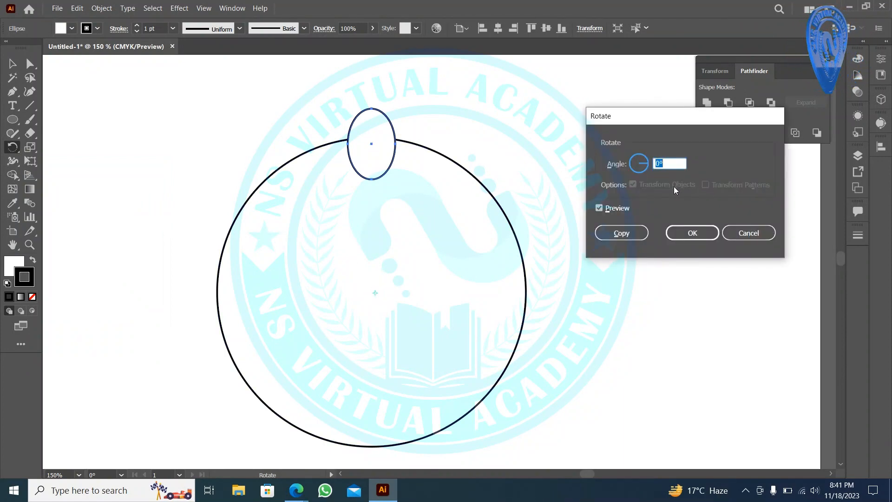
pyautogui.write('360')
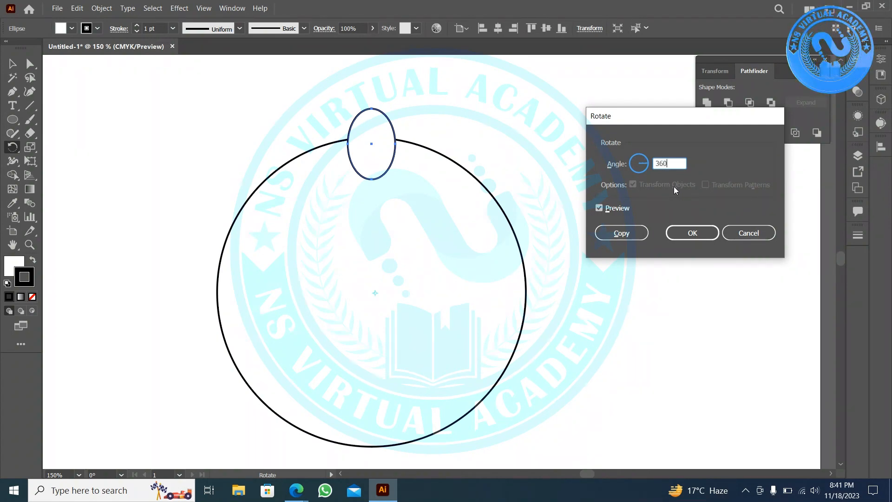
pyautogui.write('/10')
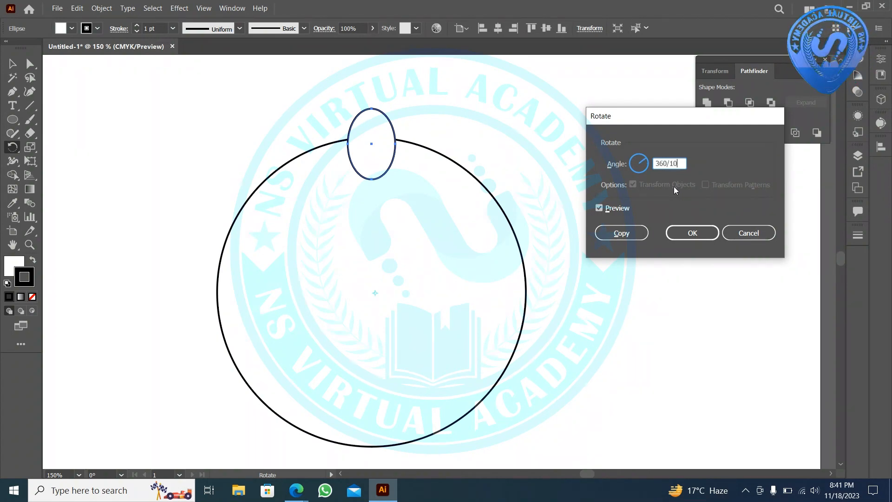
pyautogui.press('Return')
pyautogui.press('v')
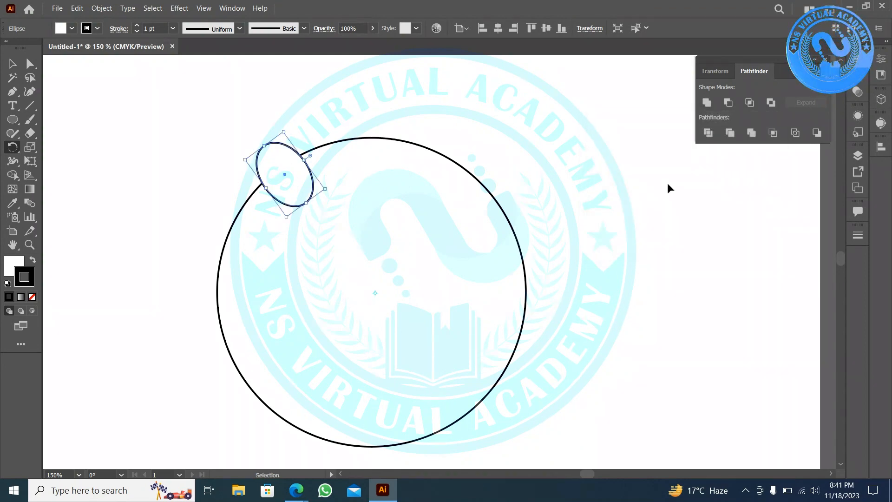
pyautogui.press('r')
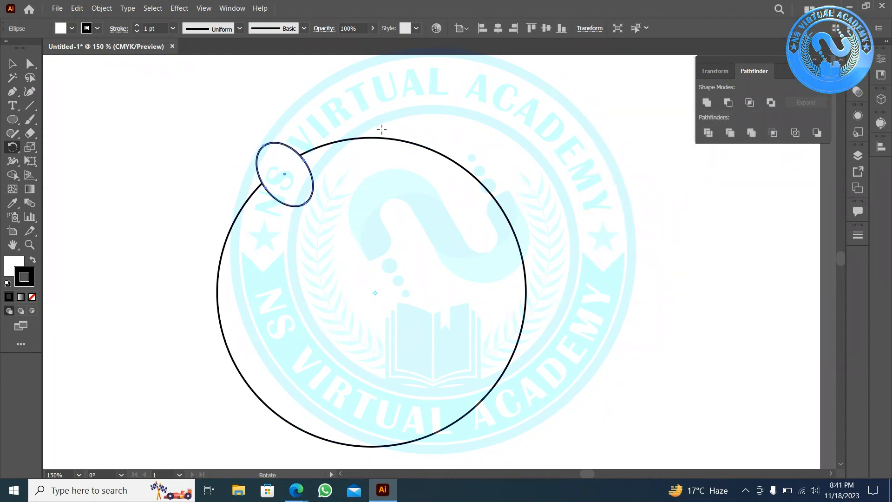
pyautogui.hotkey('ctrl', 'z')
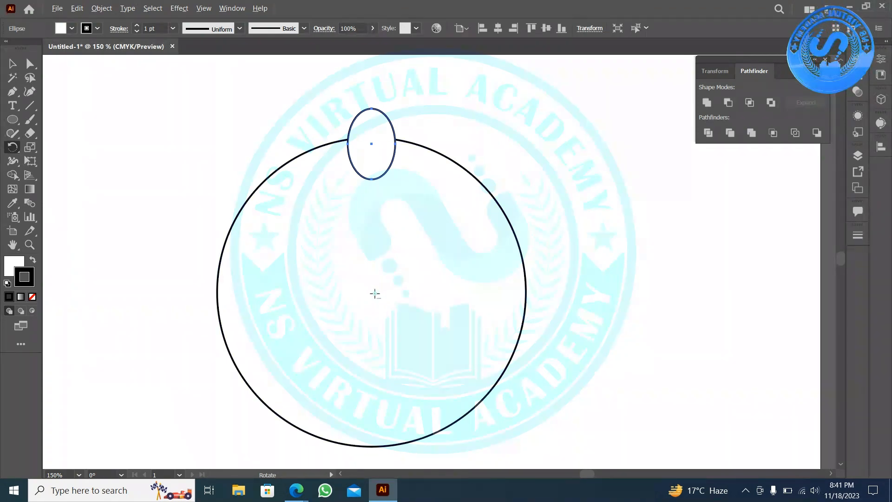
# Step: Create a copy of the small ellipse rotated by 360/10 degrees about the large circle's centre
pyautogui.keyDown('alt'); pyautogui.click(375, 294); pyautogui.keyUp('alt')
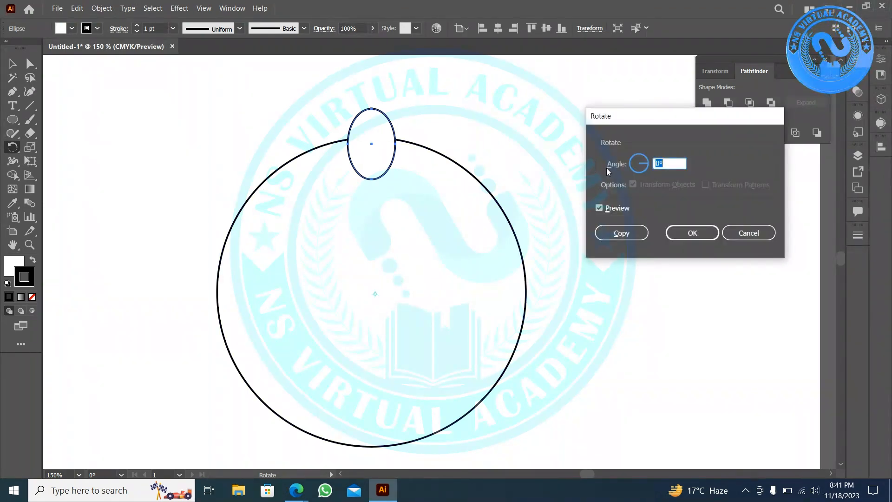
pyautogui.write('36-')
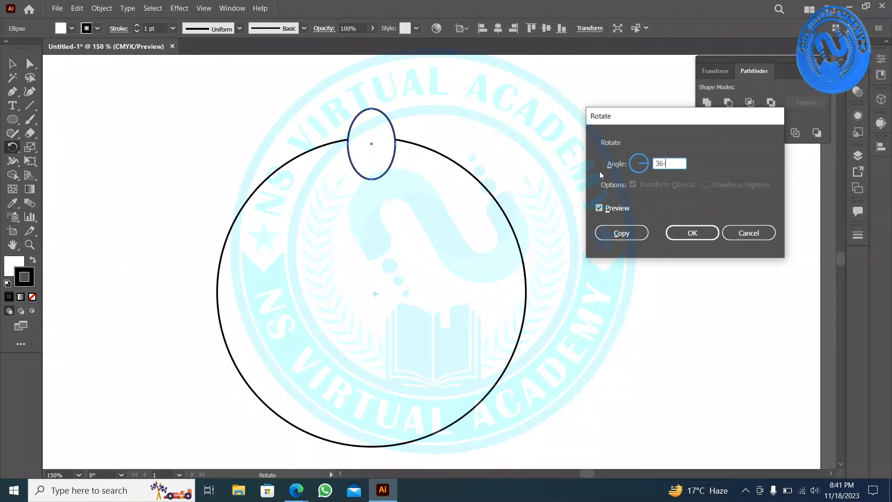
pyautogui.press('BackSpace')
pyautogui.write('0/10')
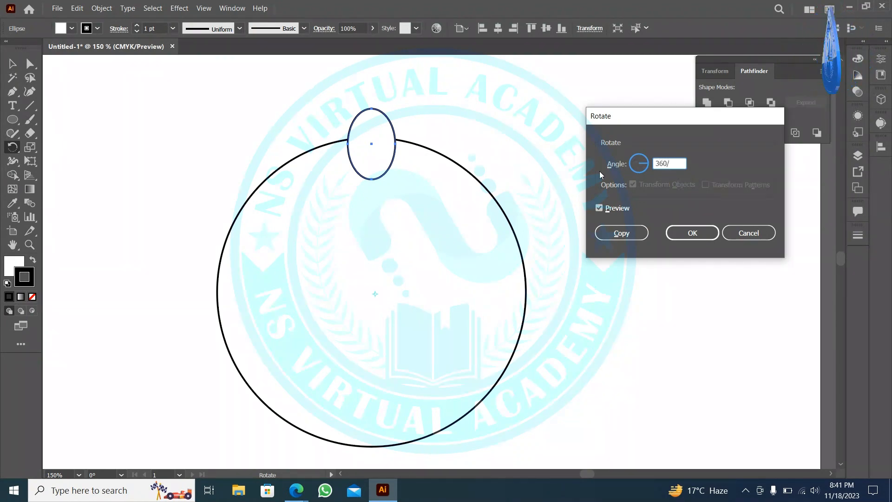
pyautogui.click(605, 236)
# Step: Repeat the rotated copy until ten evenly spaced ellipses ring the large circle, and deselect everything
pyautogui.hotkey('ctrl', 'd')
pyautogui.hotkey('ctrl', 'd')
pyautogui.hotkey('ctrl', 'd')
pyautogui.hotkey('ctrl', 'd')
pyautogui.hotkey('ctrl', 'd')
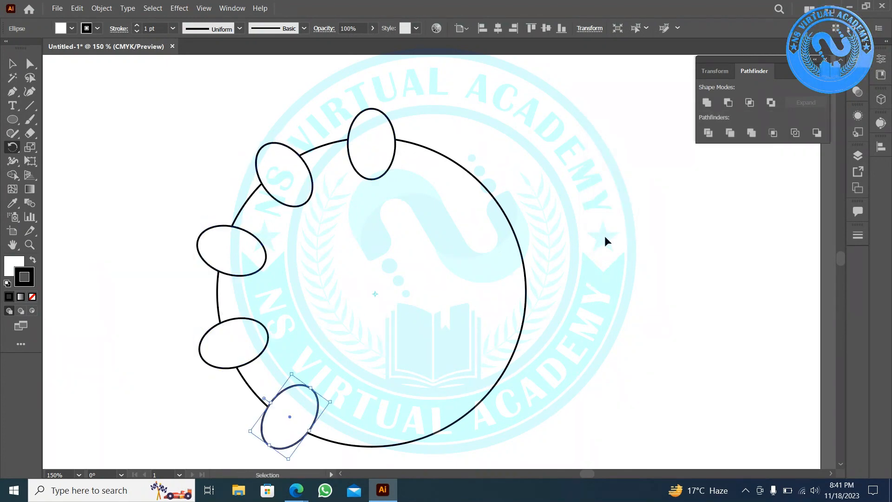
pyautogui.hotkey('ctrl', 'd')
pyautogui.hotkey('ctrl', 'd')
pyautogui.hotkey('ctrl', 'd')
pyautogui.press('r')
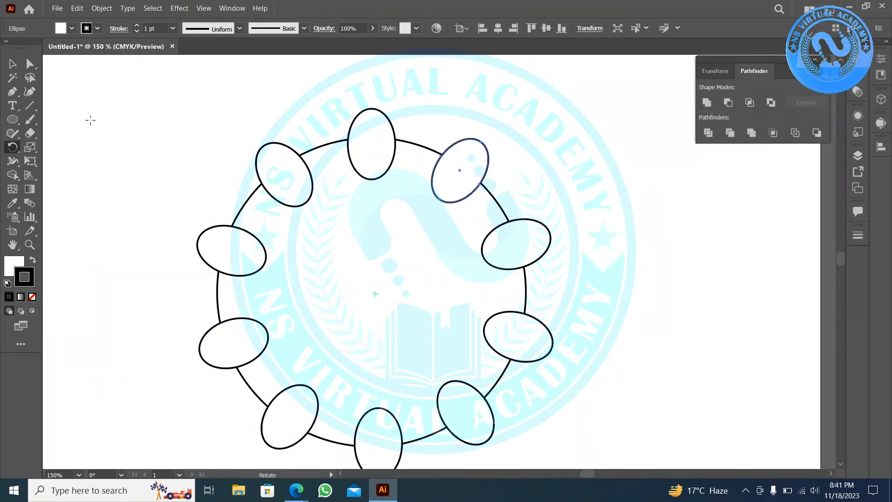
pyautogui.click(8, 62)
pyautogui.scroll(-1, 372, 288)
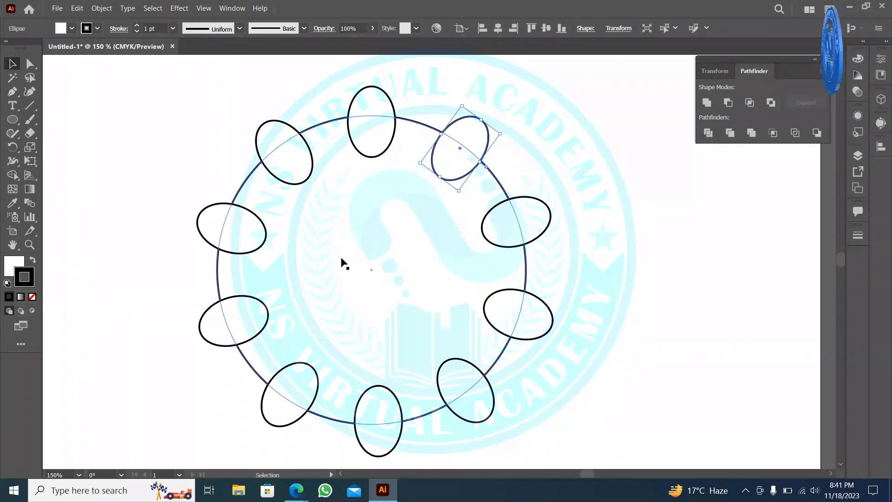
pyautogui.click(135, 151)
# Step: Draw a small circle from the centre of the large circle with the Ellipse tool
pyautogui.click(14, 122)
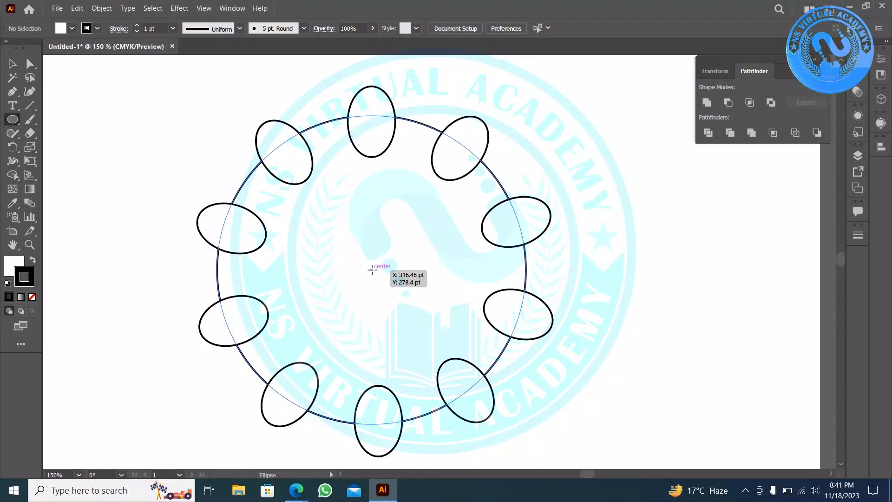
pyautogui.moveTo(372, 270); pyautogui.dragTo(412, 288)
pyautogui.click(13, 63)
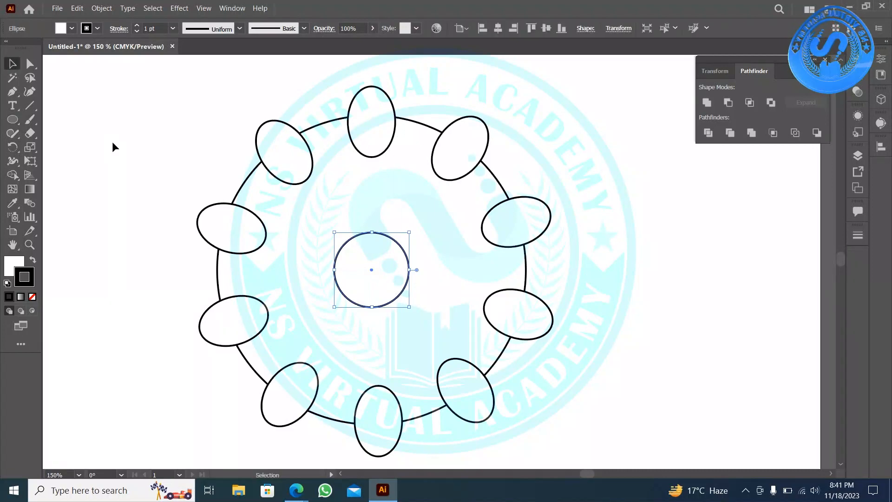
# Step: Select all the circles and ellipses and apply Pathfinder Minus Front to cut out a gear shape
pyautogui.moveTo(111, 112); pyautogui.dragTo(588, 421)
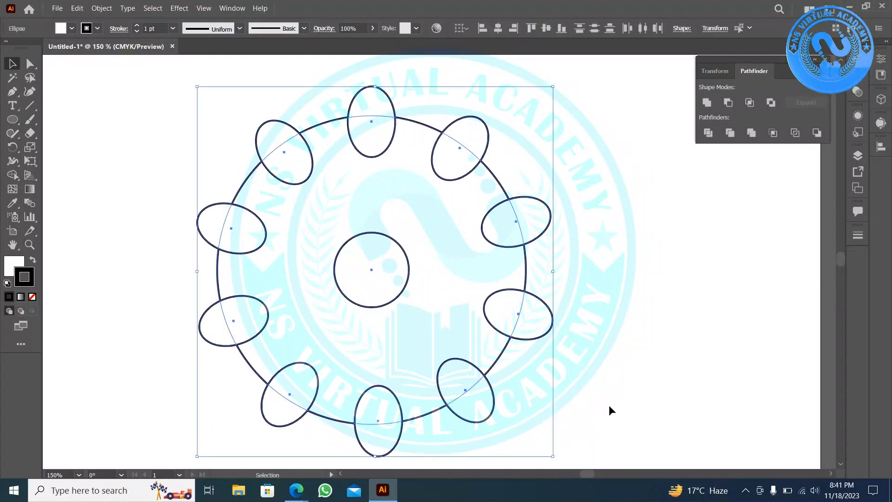
pyautogui.click(727, 103)
pyautogui.click(595, 169)
pyautogui.scroll(-3, 552, 163)
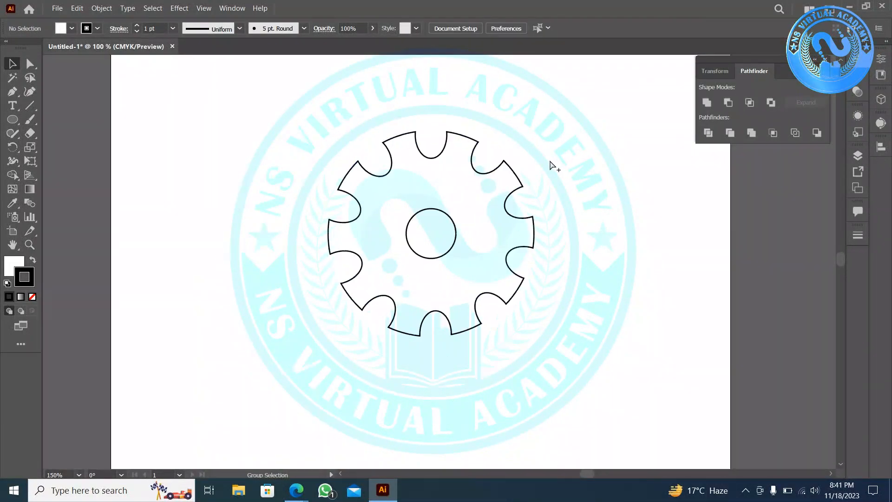
# Step: Swap the gear's fill and stroke so it has a black fill and a white stroke
pyautogui.click(473, 210)
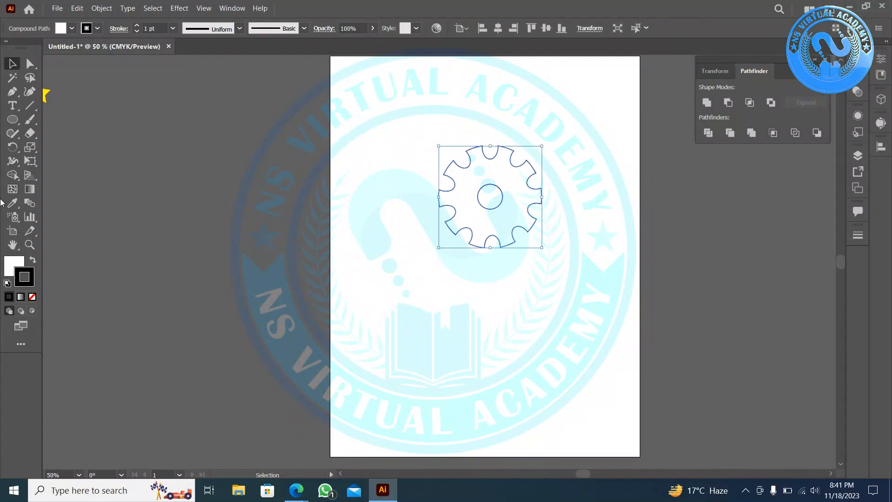
pyautogui.click(32, 261)
pyautogui.click(556, 289)
pyautogui.scroll(1, 535, 180)
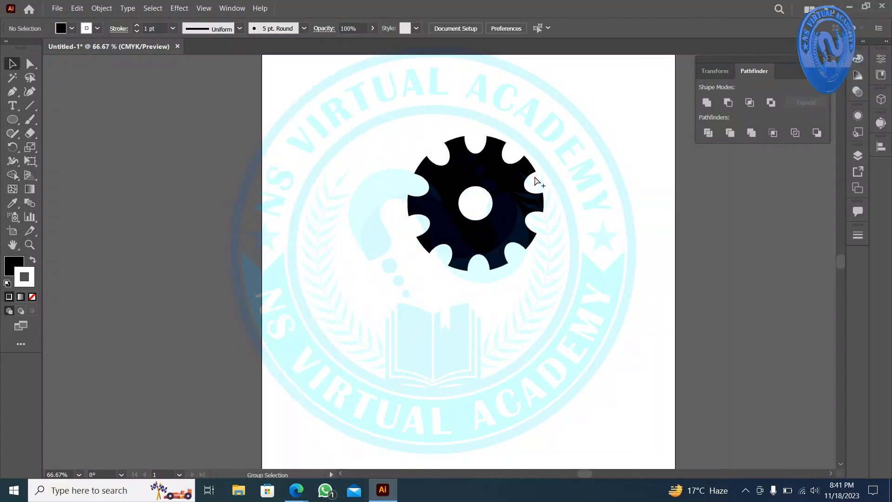
pyautogui.scroll(2, 535, 180)
# Step: Scale the gear down to about half its size and move it to the artboard's top-right corner
pyautogui.click(478, 182)
pyautogui.scroll(-3, 478, 182)
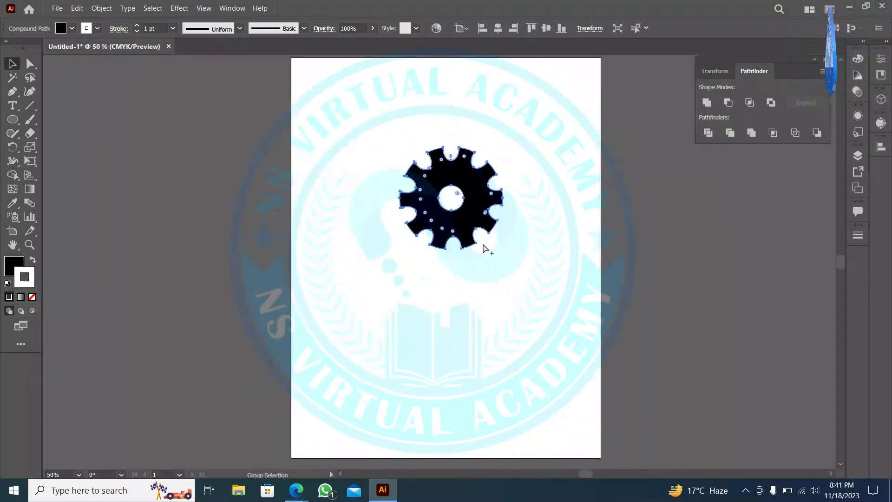
pyautogui.click(445, 250)
pyautogui.moveTo(452, 250); pyautogui.dragTo(462, 196)
pyautogui.moveTo(457, 174); pyautogui.dragTo(591, 67)
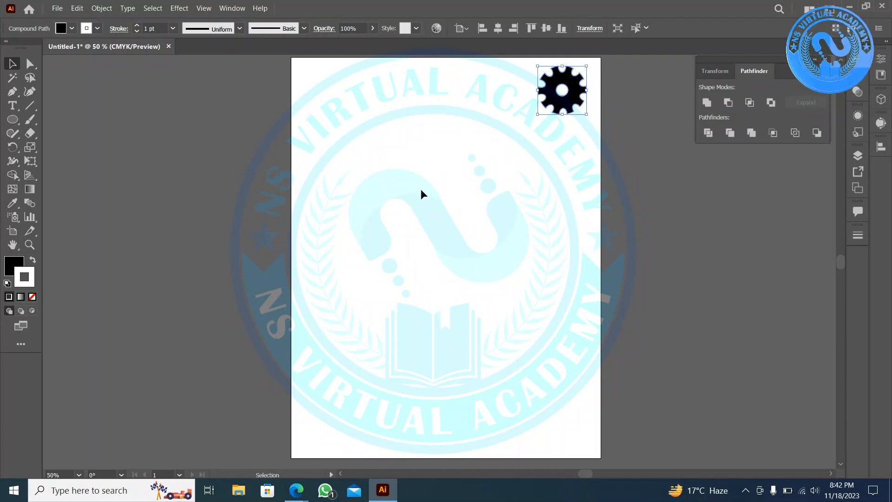
# Step: Draw an upright black rectangle on the empty area of the artboard with the Rectangle tool
pyautogui.scroll(1, 468, 224)
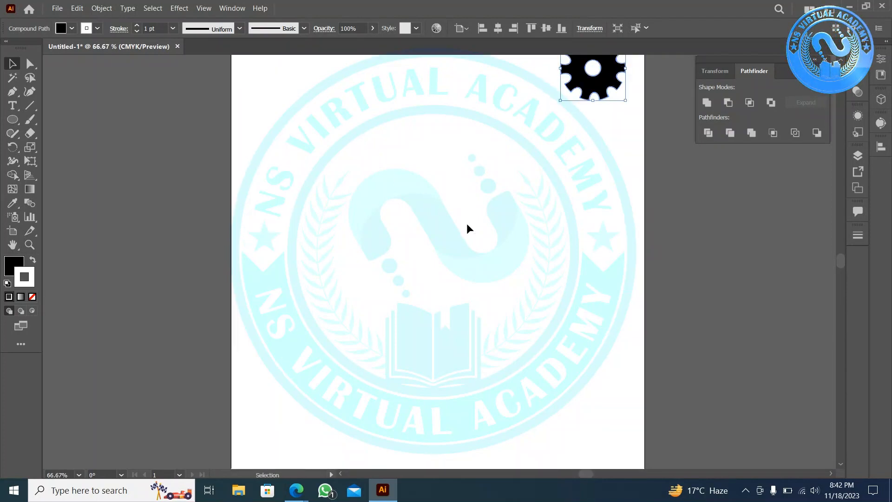
pyautogui.scroll(1, 468, 225)
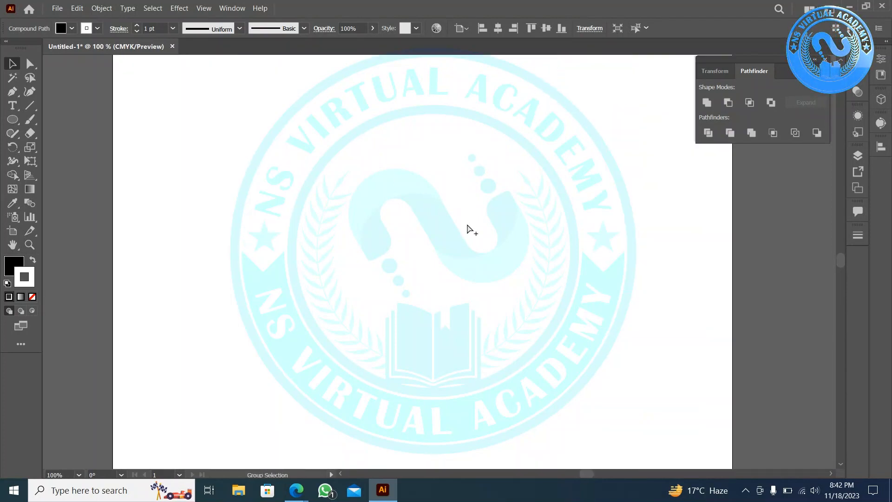
pyautogui.rightClick(49, 116)
pyautogui.moveTo(11, 120); pyautogui.dragTo(60, 120)
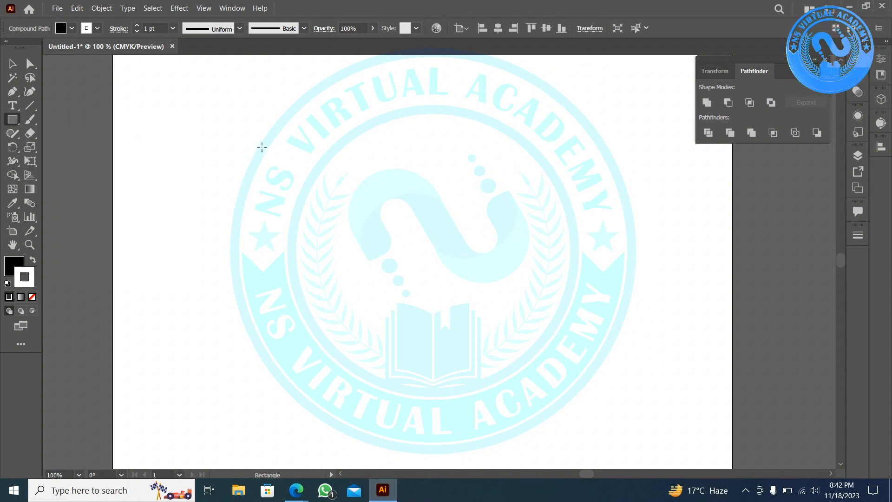
pyautogui.moveTo(262, 148)
pyautogui.mouseDown()
pyautogui.moveTo(294, 192)
pyautogui.moveTo(341, 217)
pyautogui.moveTo(354, 270)
pyautogui.mouseUp()
pyautogui.click(12, 64)
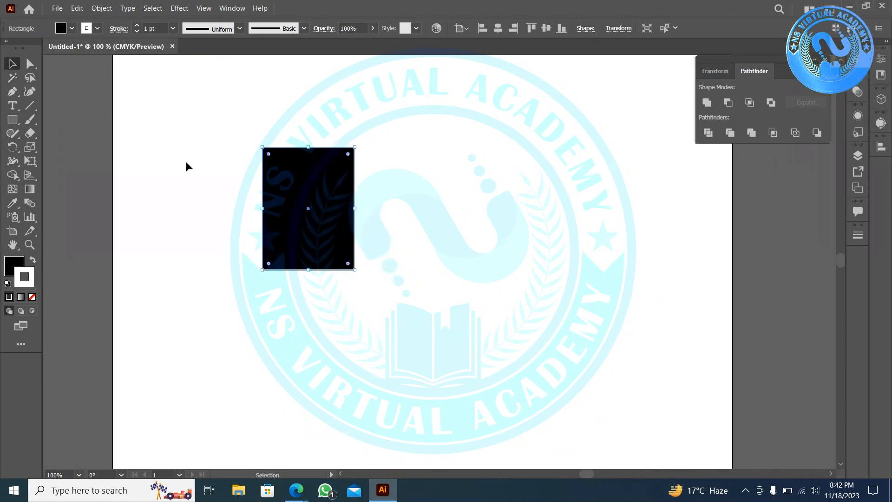
# Step: Round all four corners of the rectangle and swap its colours to a white fill with a black stroke
pyautogui.moveTo(269, 154); pyautogui.dragTo(275, 166)
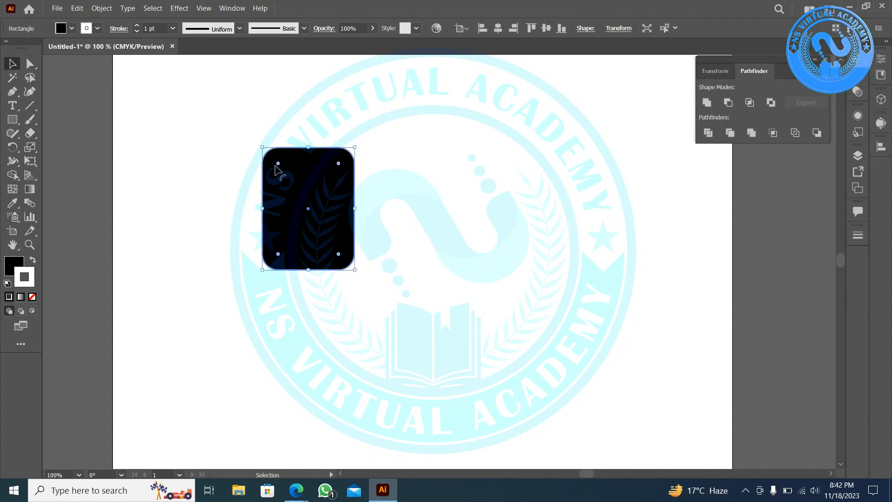
pyautogui.click(33, 262)
pyautogui.click(149, 240)
pyautogui.scroll(1, 292, 173)
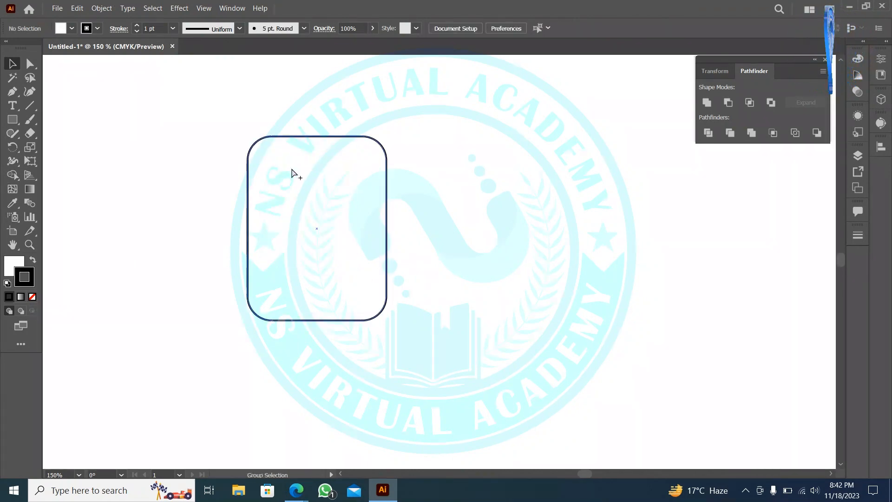
pyautogui.scroll(2, 368, 192)
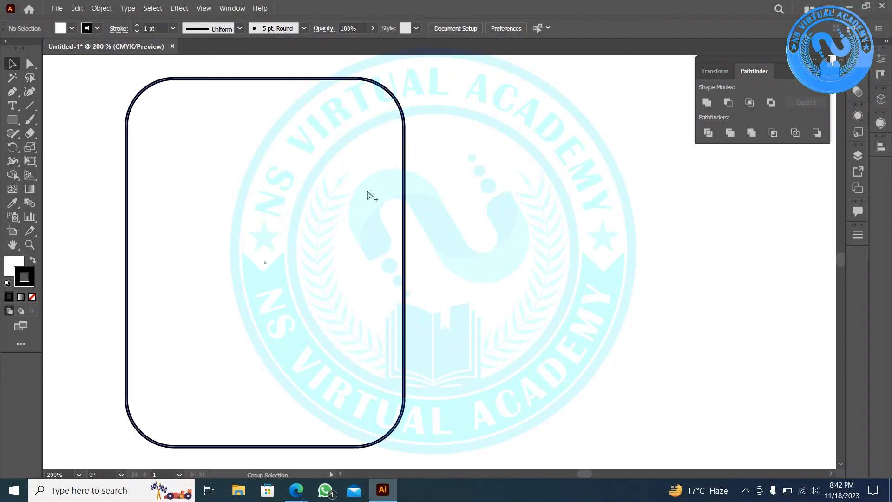
# Step: Draw a long, thin horizontal bar near the top of the frame's interior with the Rounded Rectangle tool
pyautogui.moveTo(9, 122); pyautogui.dragTo(61, 131)
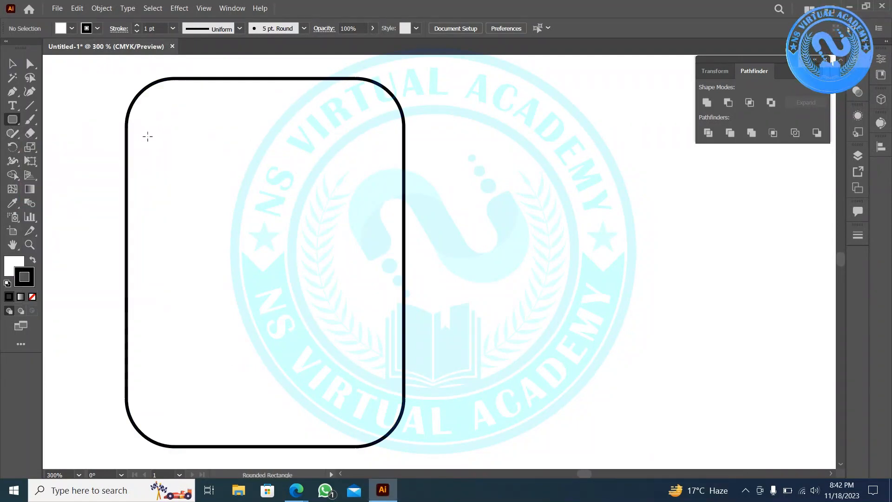
pyautogui.moveTo(144, 136); pyautogui.dragTo(378, 154)
pyautogui.press('v')
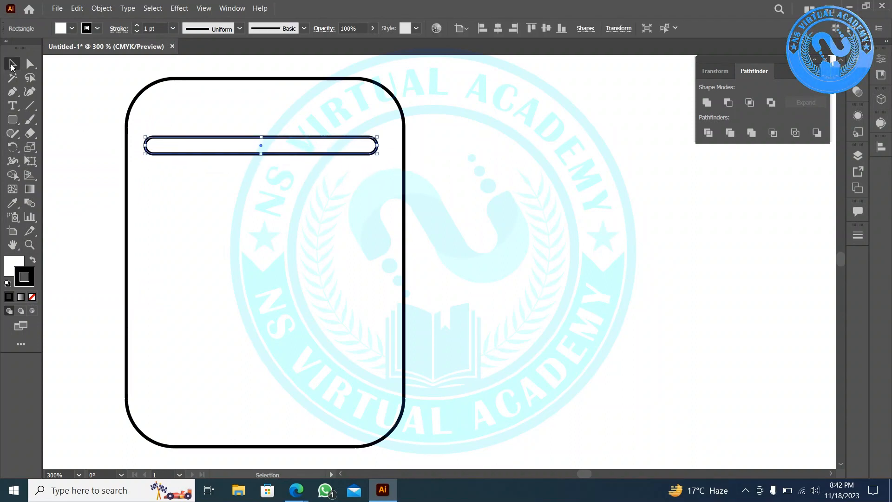
# Step: Duplicate the bar straight down the frame at even spacing to make a column of ten bars
pyautogui.moveTo(203, 151); pyautogui.dragTo(203, 182)
pyautogui.hotkey('ctrl', 'd')
pyautogui.hotkey('ctrl', 'd')
pyautogui.hotkey('ctrl', 'd')
pyautogui.hotkey('ctrl', 'd')
pyautogui.hotkey('ctrl', 'd')
pyautogui.hotkey('ctrl', 'd')
pyautogui.hotkey('ctrl', 'd')
pyautogui.hotkey('ctrl', 'd')
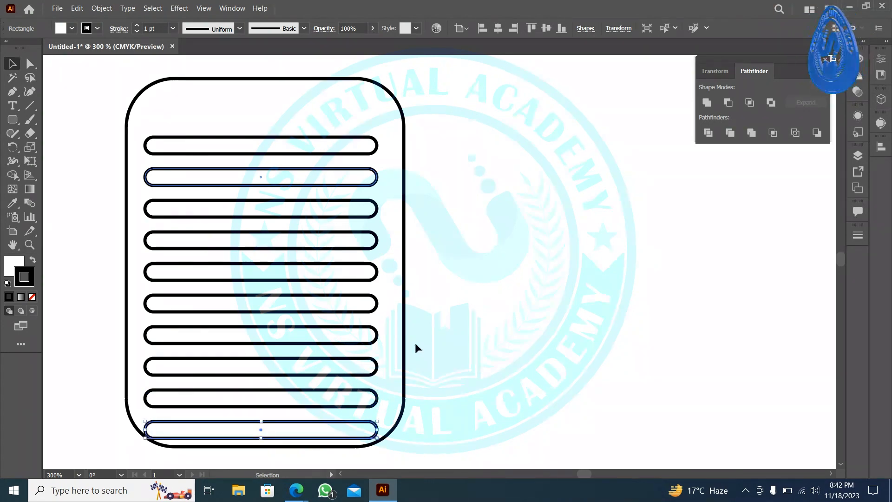
# Step: Centre the column of bars horizontally within the large rounded frame
pyautogui.click(439, 361)
pyautogui.moveTo(456, 434); pyautogui.dragTo(282, 140)
pyautogui.click(498, 29)
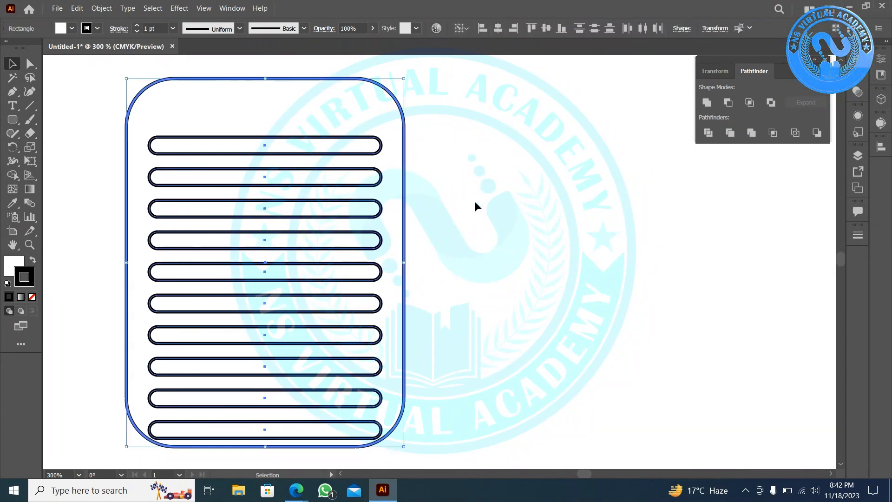
pyautogui.click(475, 201)
# Step: Move all ten bars up slightly inside the frame, leaving more space below the lowest bar
pyautogui.moveTo(448, 129); pyautogui.dragTo(308, 430)
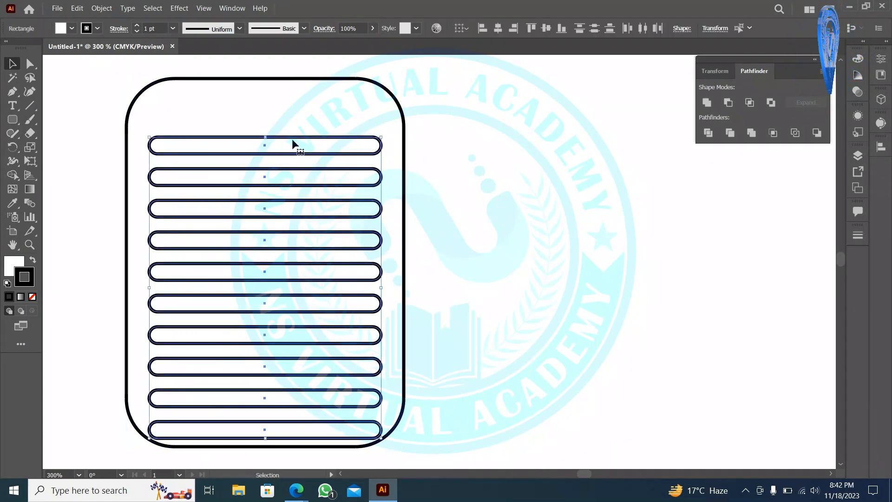
pyautogui.moveTo(293, 143); pyautogui.dragTo(293, 133)
pyautogui.click(417, 218)
# Step: Draw a small upright rounded rectangle as a binder ring across the start of the frame's upper edge
pyautogui.scroll(3, 346, 198)
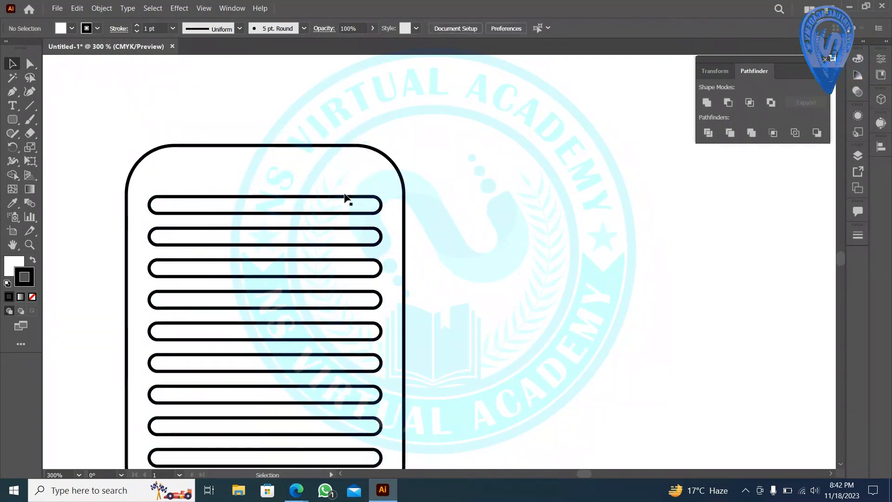
pyautogui.click(13, 119)
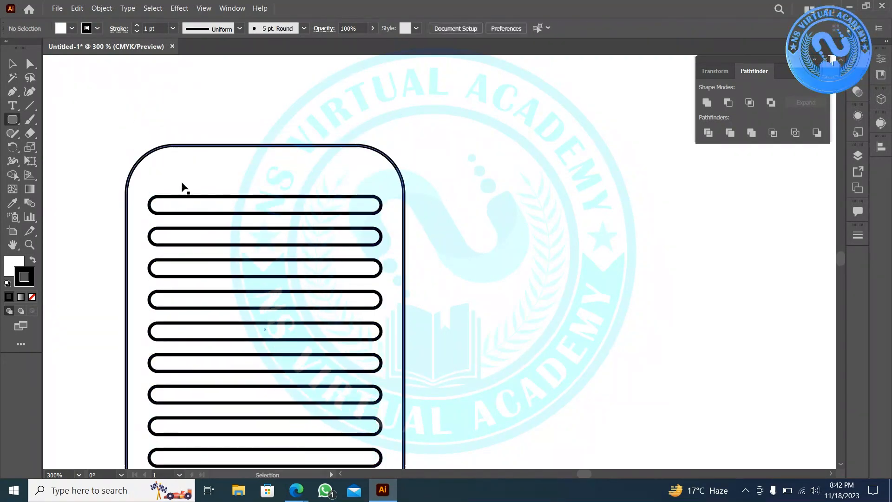
pyautogui.scroll(2, 167, 151)
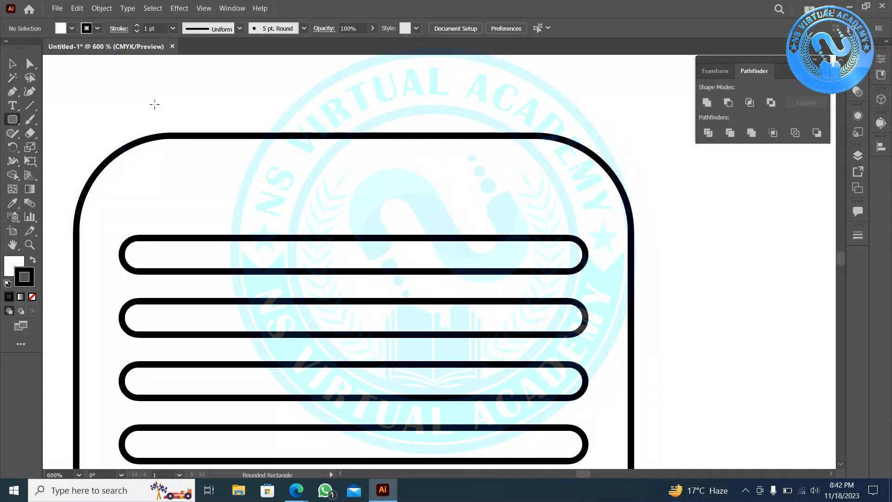
pyautogui.moveTo(155, 104); pyautogui.dragTo(245, 155)
pyautogui.press('v')
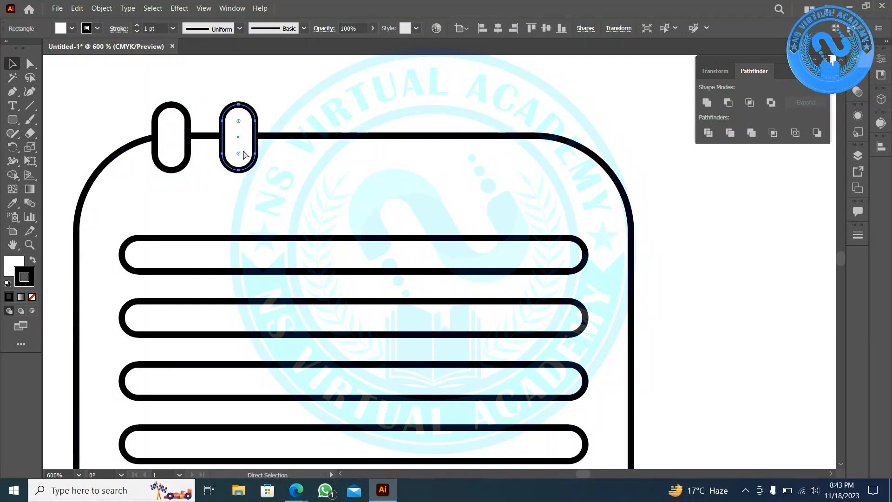
# Step: Duplicate the binder ring along the frame's upper edge at even spacing to form a row of six
pyautogui.hotkey('ctrl', 'd')
pyautogui.hotkey('ctrl', 'd')
pyautogui.hotkey('ctrl', 'd')
pyautogui.hotkey('ctrl', 'd')
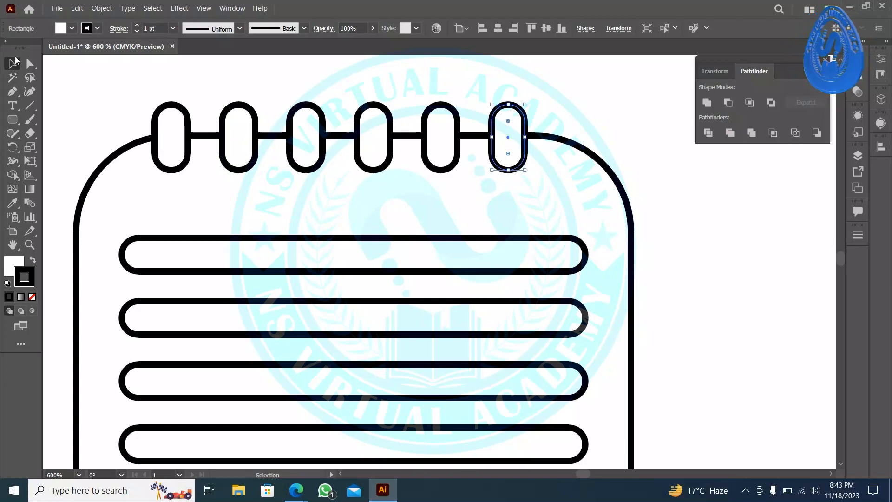
# Step: Group the six binder rings and centre the group horizontally on the notepad frame
pyautogui.moveTo(107, 87); pyautogui.dragTo(513, 113)
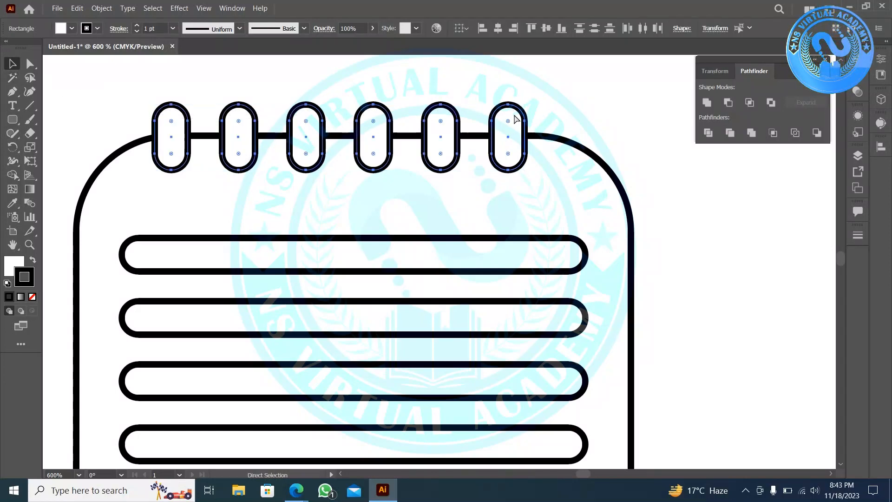
pyautogui.hotkey('ctrl', 'g')
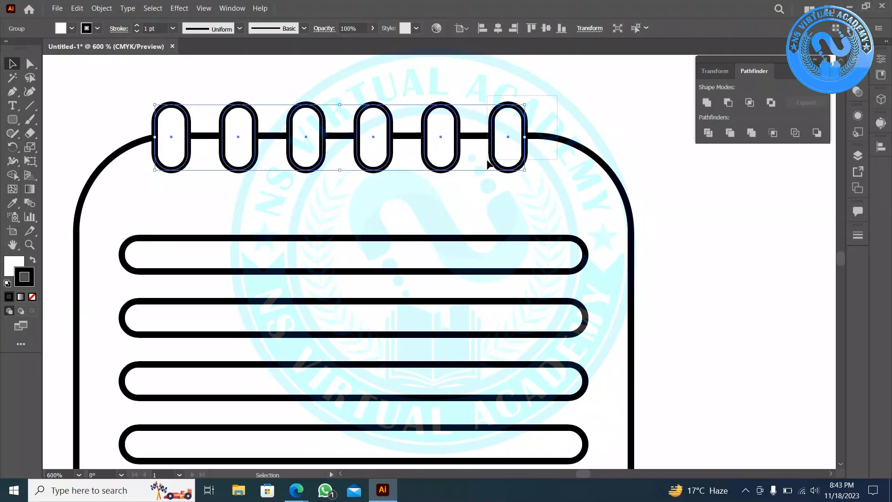
pyautogui.keyDown('shift'); pyautogui.click(549, 194); pyautogui.keyUp('shift')
pyautogui.click(497, 27)
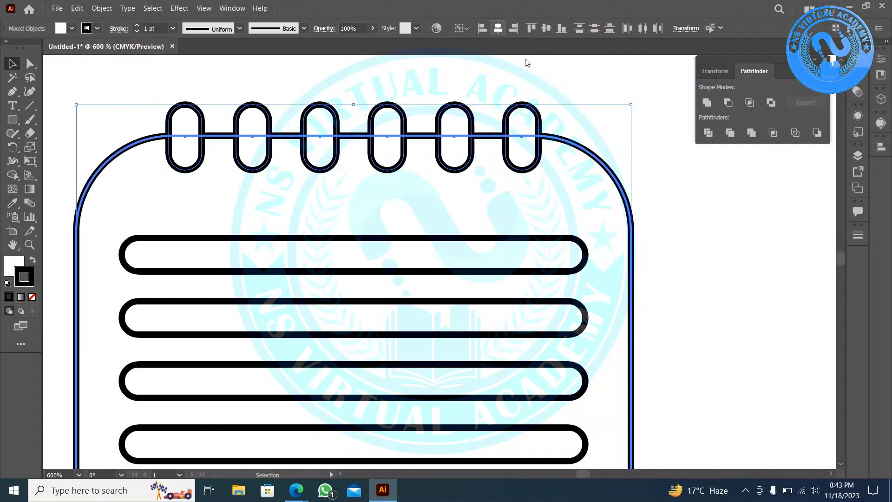
pyautogui.click(573, 122)
# Step: Delete the second-lowest bar from the notepad
pyautogui.scroll(-3, 572, 121)
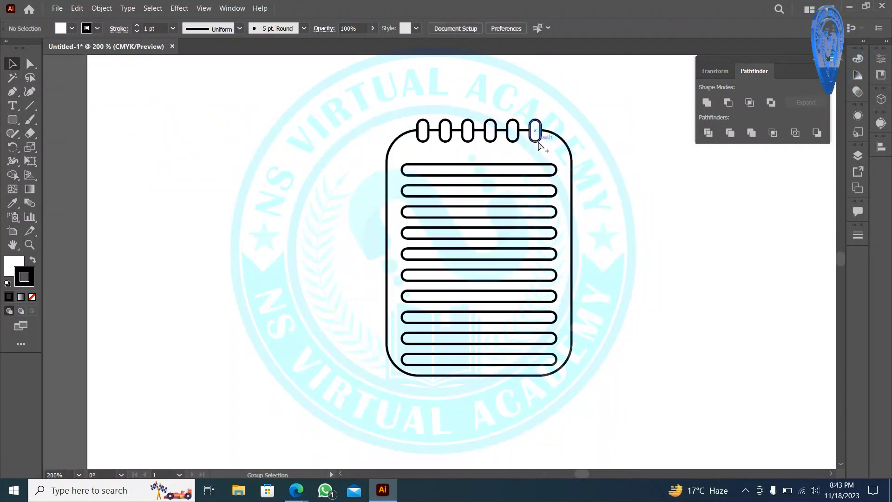
pyautogui.moveTo(608, 187); pyautogui.dragTo(409, 141)
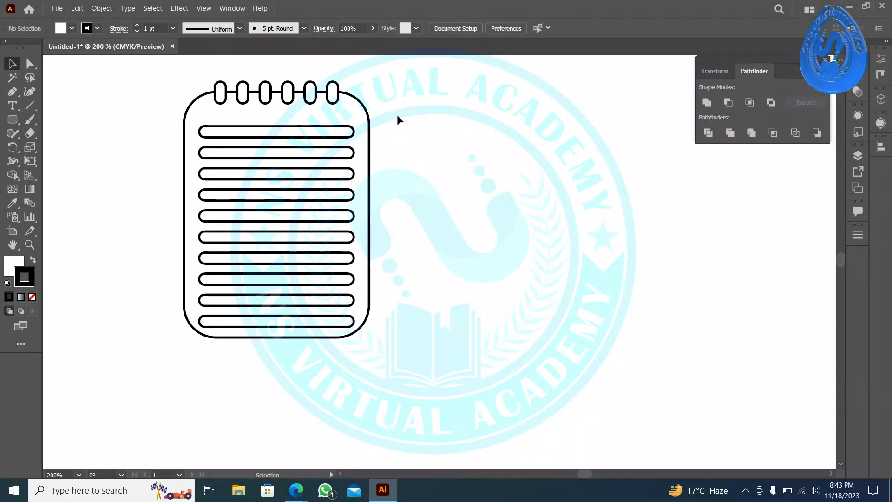
pyautogui.scroll(1, 396, 114)
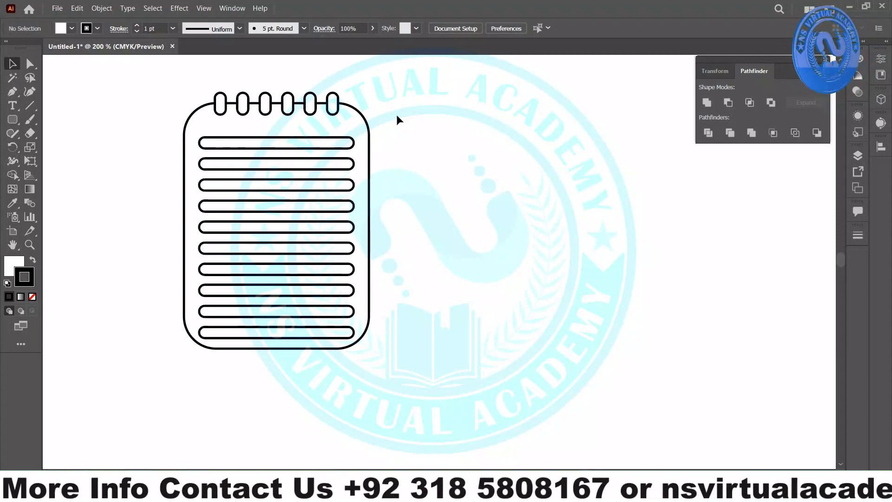
pyautogui.click(321, 310)
pyautogui.press('Delete')
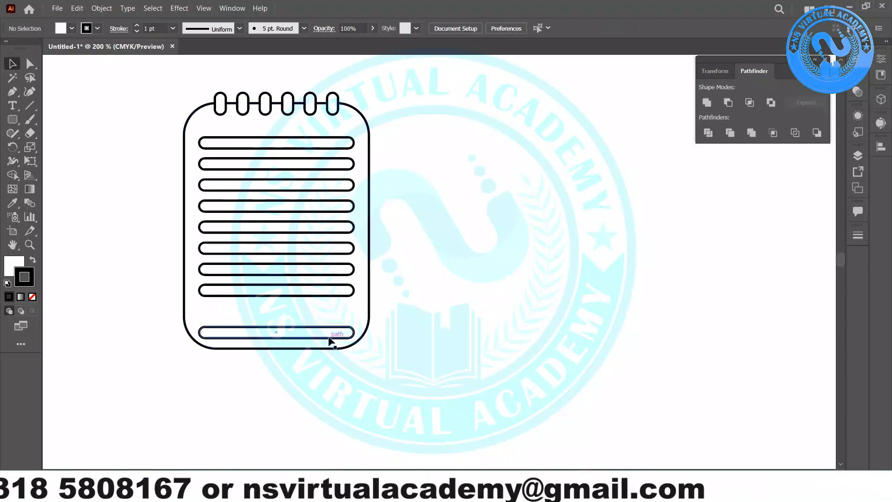
# Step: Distribute the nine remaining bars evenly by their vertical centres, leaving out the frame and rings
pyautogui.hotkey('ctrl', 'a')
pyautogui.keyDown('shift'); pyautogui.click(275, 128); pyautogui.keyUp('shift')
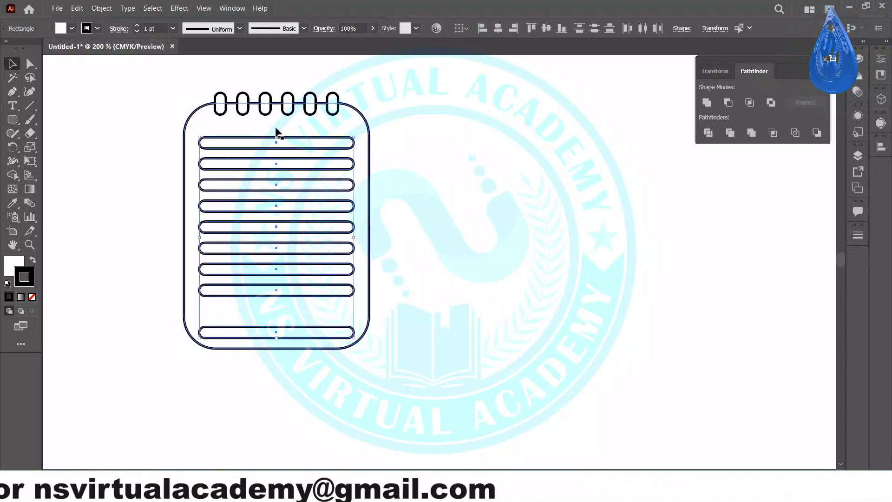
pyautogui.click(592, 29)
pyautogui.click(514, 189)
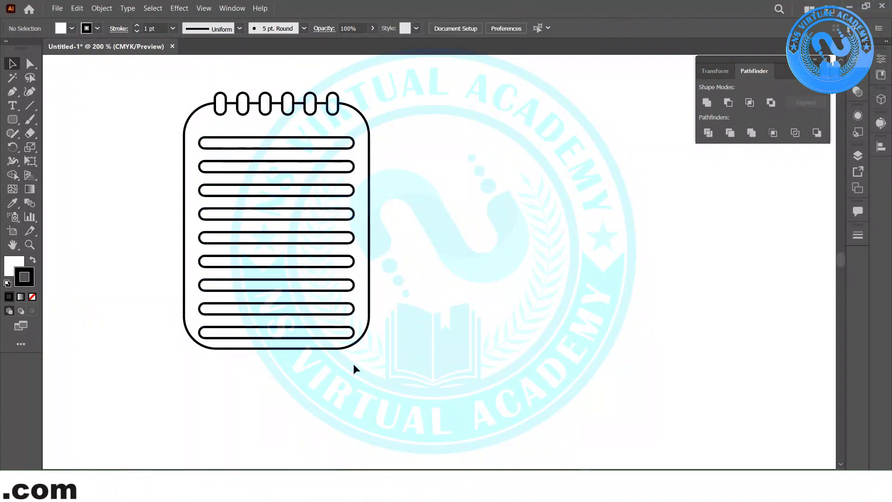
pyautogui.click(334, 336)
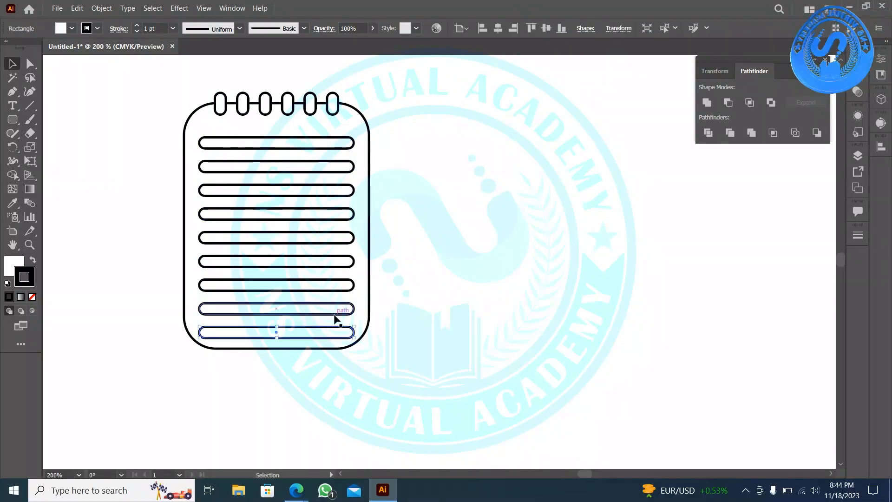
pyautogui.keyDown('shift'); pyautogui.click(335, 314); pyautogui.keyUp('shift')
pyautogui.keyDown('shift'); pyautogui.click(339, 285); pyautogui.keyUp('shift')
pyautogui.keyDown('shift'); pyautogui.click(339, 262); pyautogui.keyUp('shift')
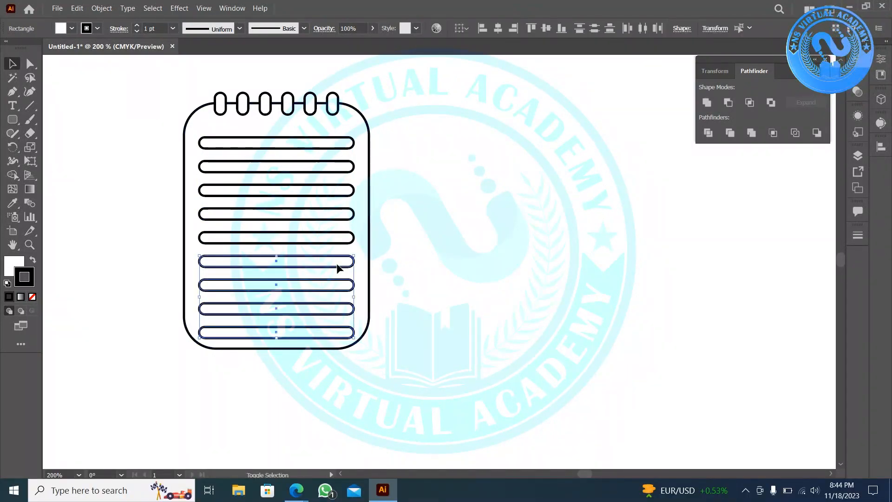
pyautogui.click(417, 239)
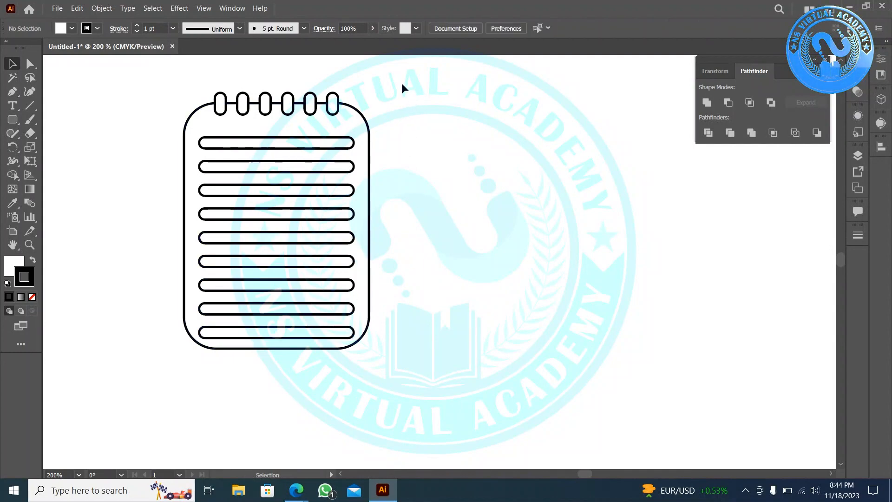
# Step: Expand the whole notepad artwork with only the Stroke option enabled and Fill turned off
pyautogui.moveTo(380, 92); pyautogui.dragTo(144, 369)
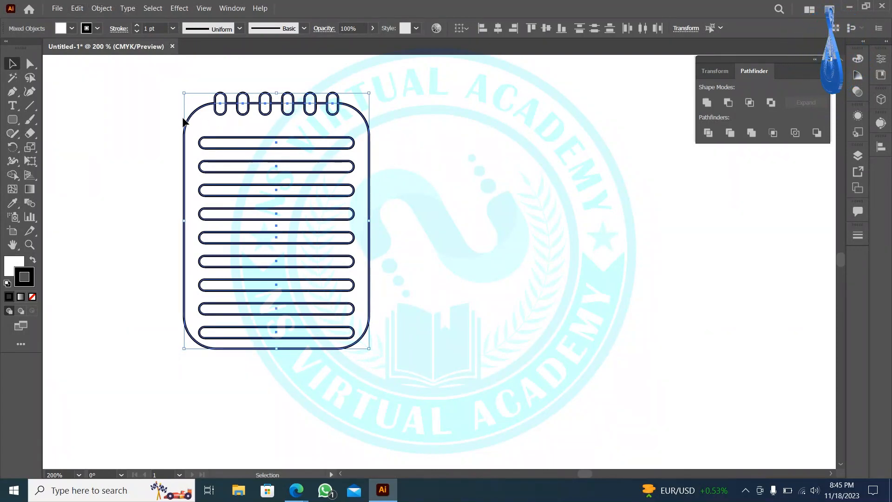
pyautogui.click(95, 10)
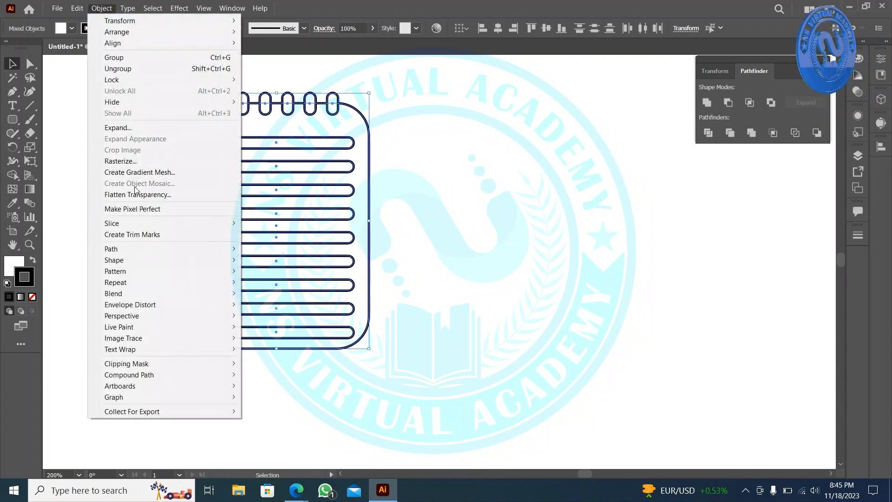
pyautogui.click(130, 127)
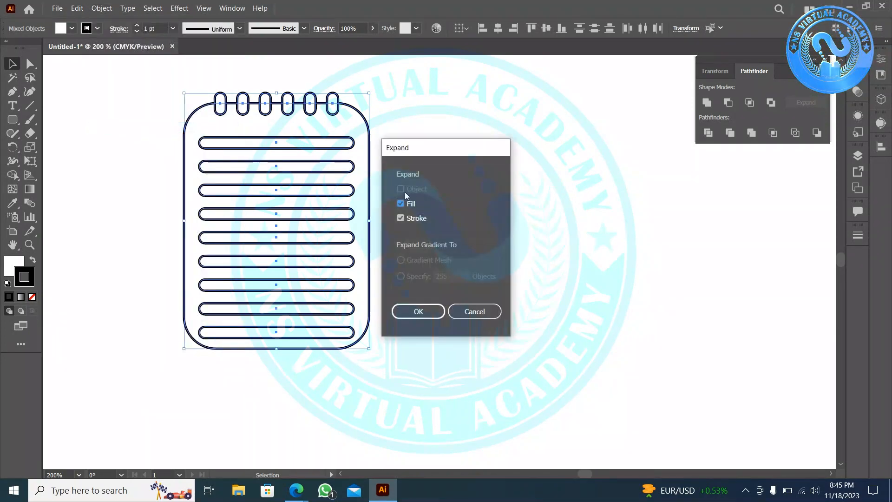
pyautogui.click(411, 205)
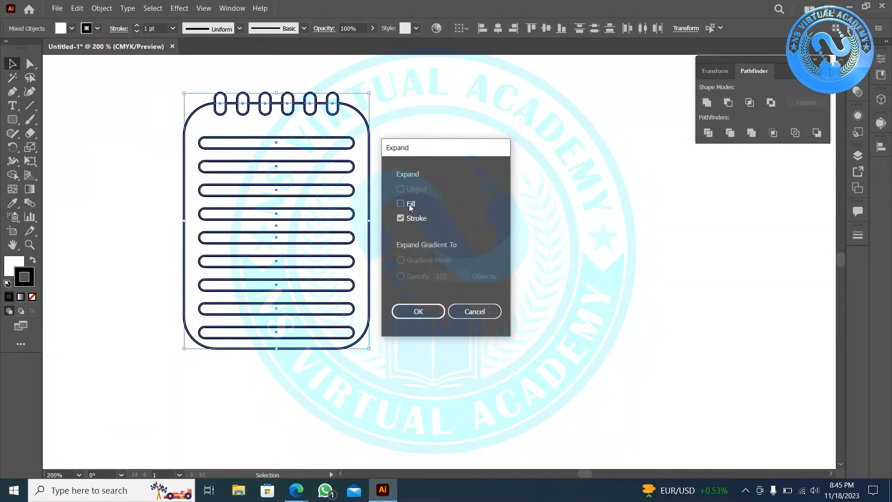
pyautogui.click(410, 309)
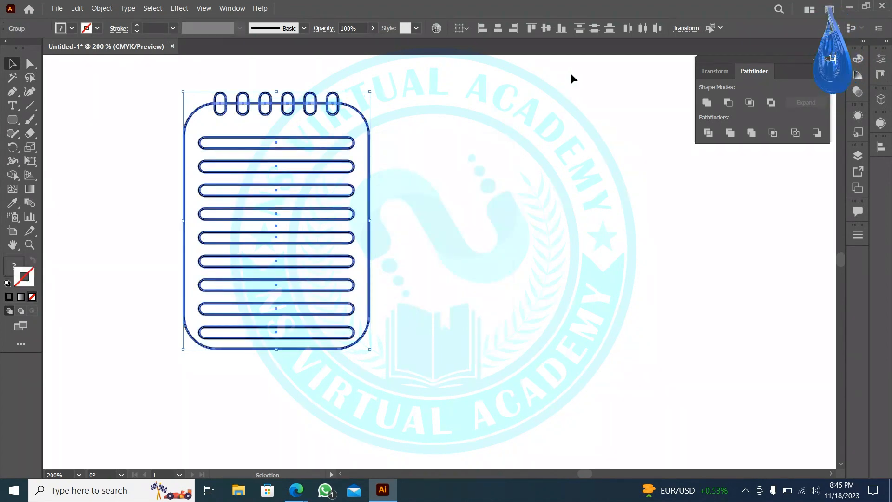
# Step: Apply the Trim Pathfinder to the expanded notepad and move it onto the empty canvas left of the artboard
pyautogui.click(728, 135)
pyautogui.click(496, 179)
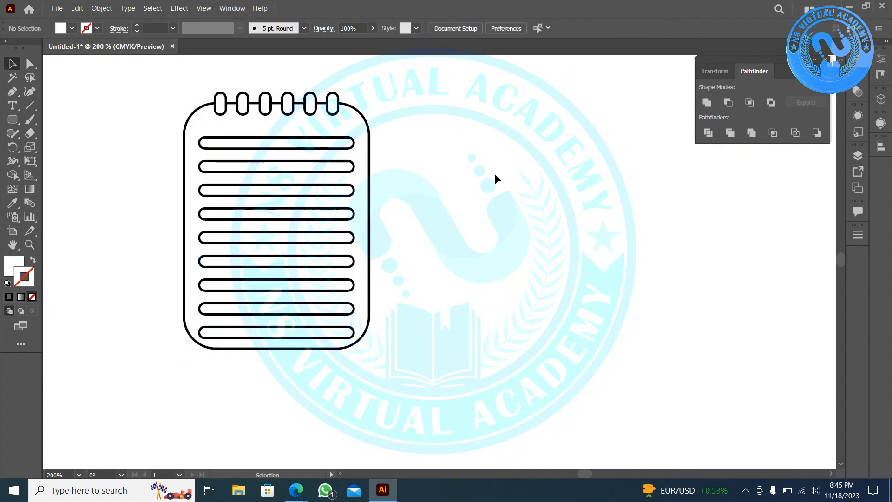
pyautogui.scroll(-3, 495, 179)
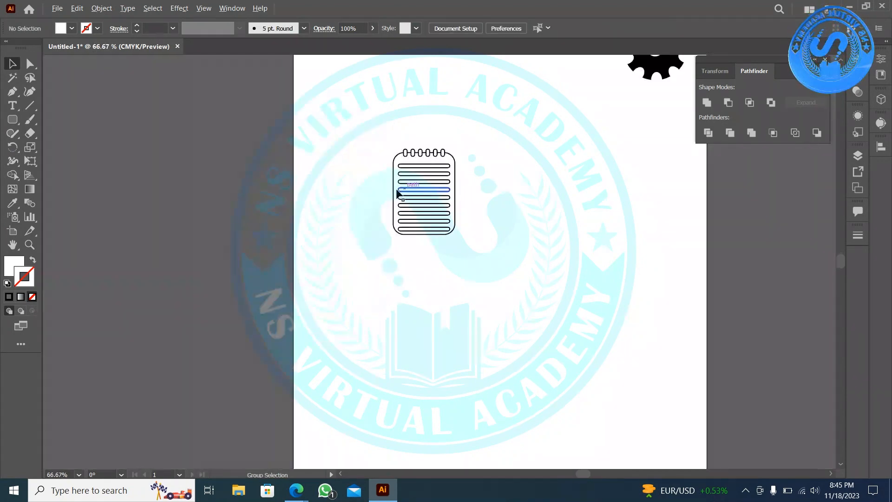
pyautogui.moveTo(398, 193); pyautogui.dragTo(186, 183)
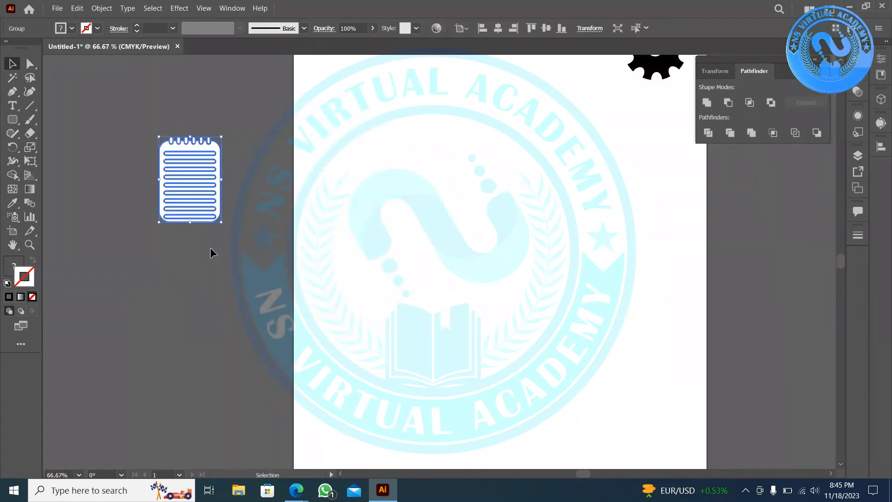
# Step: Ungroup the trimmed notepad artwork and deselect it
pyautogui.scroll(1, 170, 205)
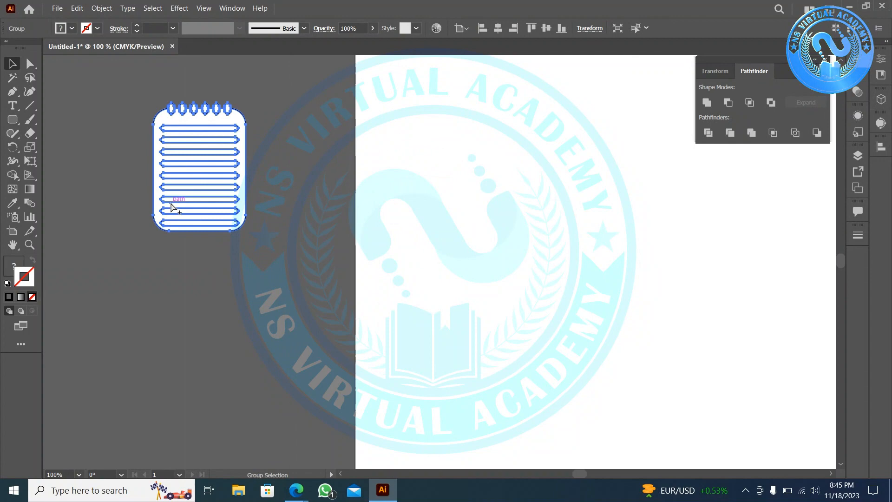
pyautogui.rightClick(180, 179)
pyautogui.click(228, 259)
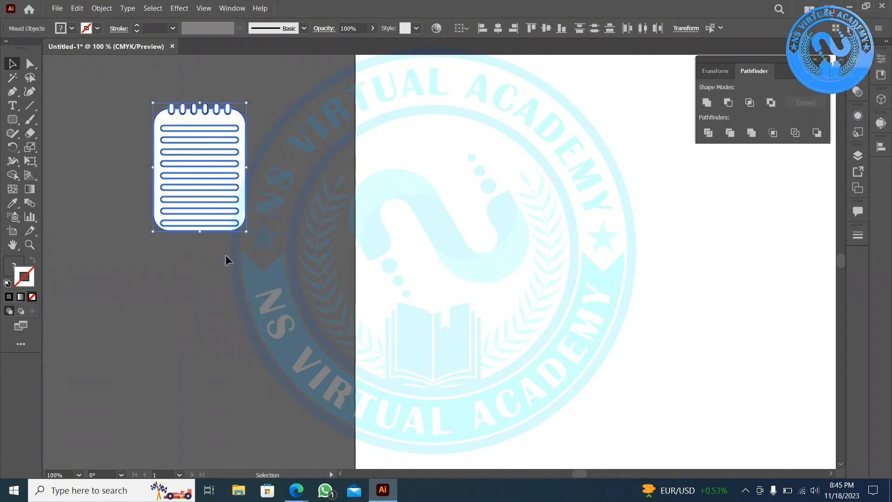
pyautogui.click(211, 241)
pyautogui.scroll(2, 210, 241)
pyautogui.press('a')
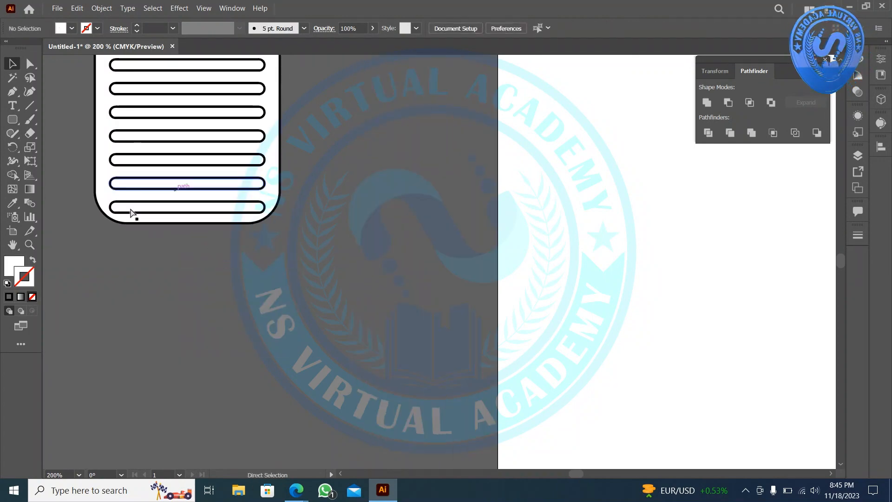
pyautogui.press('v')
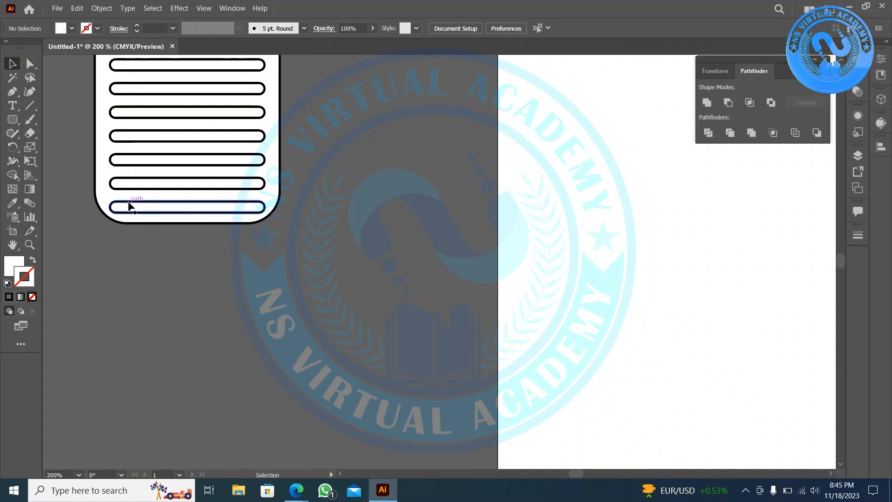
pyautogui.scroll(3, 129, 206)
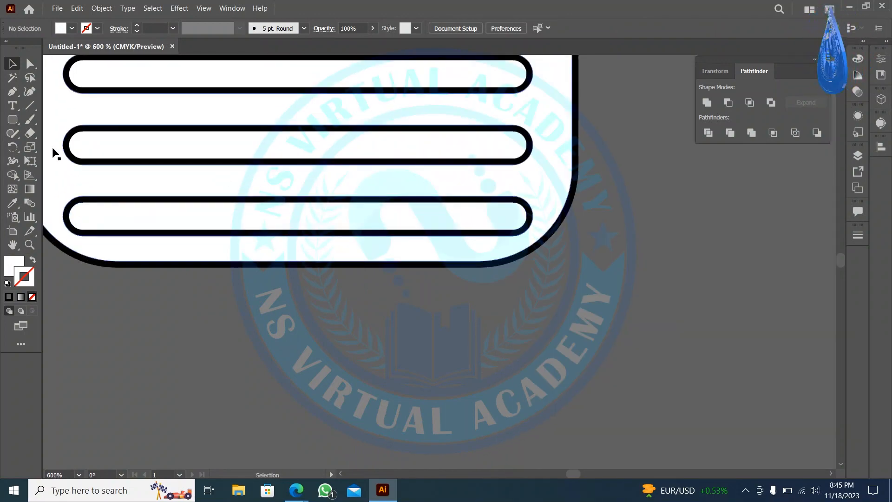
pyautogui.click(13, 78)
pyautogui.click(71, 128)
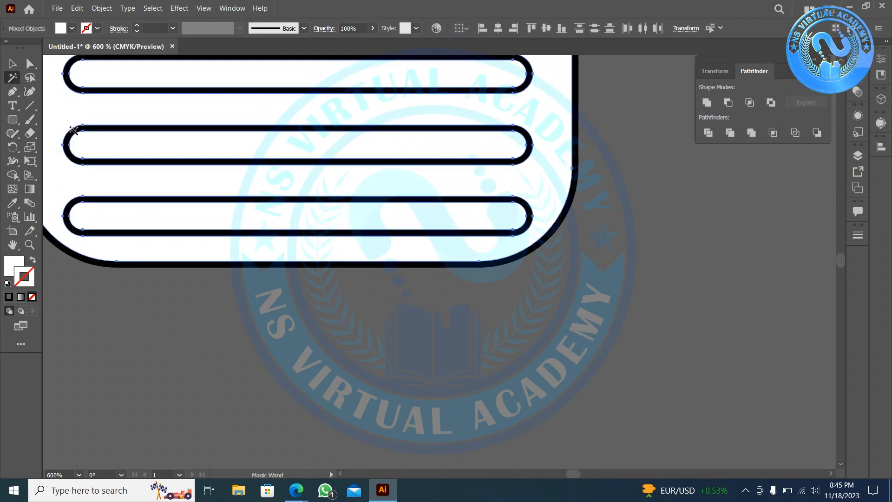
pyautogui.scroll(-1, 138, 149)
pyautogui.press('Delete')
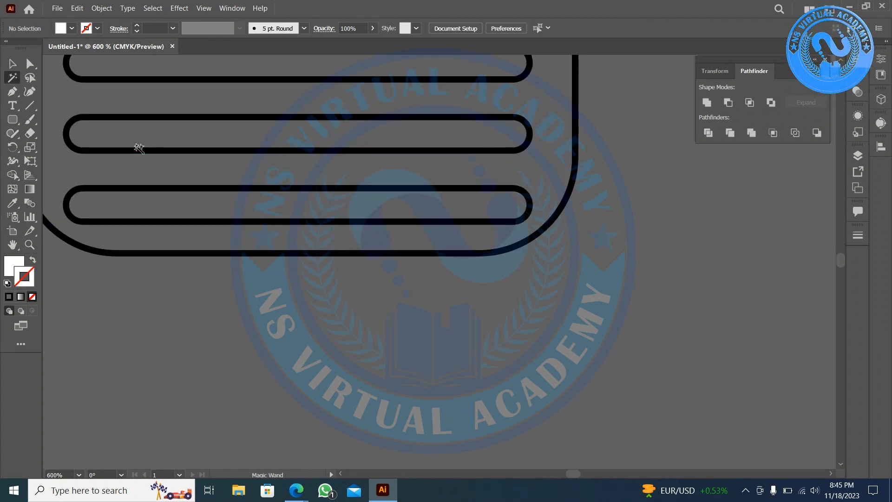
pyautogui.hotkey('ctrl', 'z')
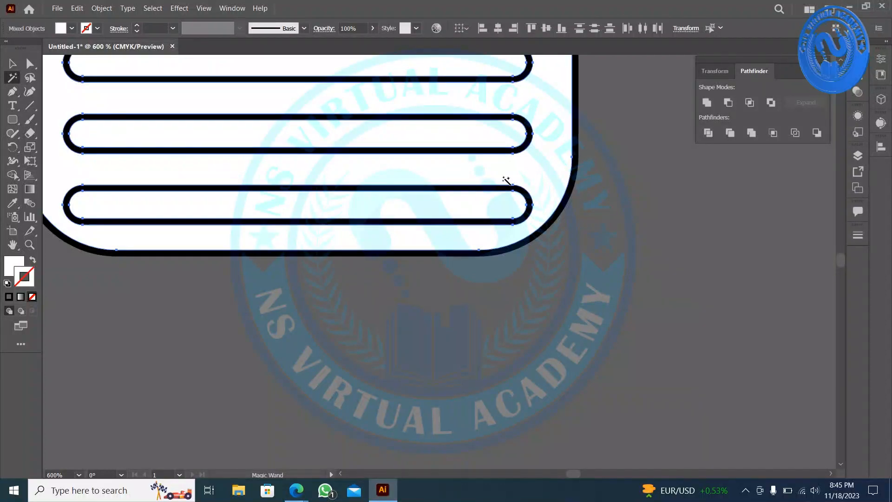
# Step: Select all the black outline pieces of the trimmed notepad by their matching fill with the Magic Wand and delete them
pyautogui.click(575, 141)
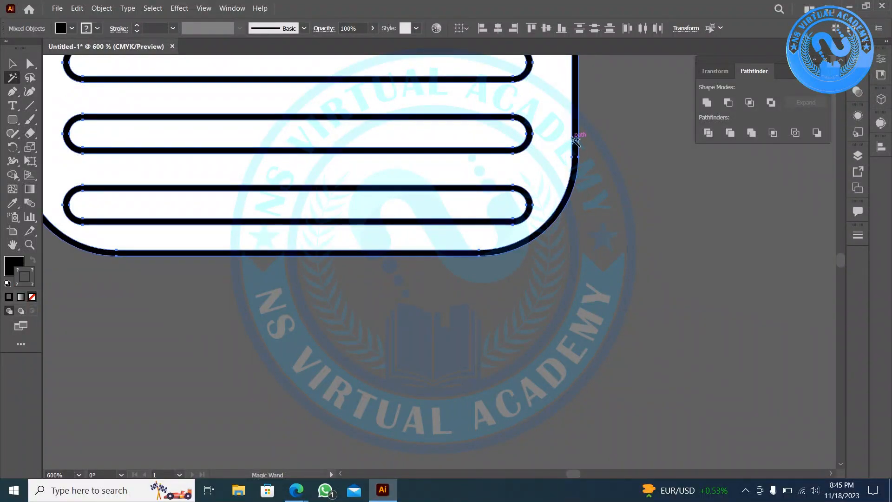
pyautogui.press('Delete')
pyautogui.click(13, 63)
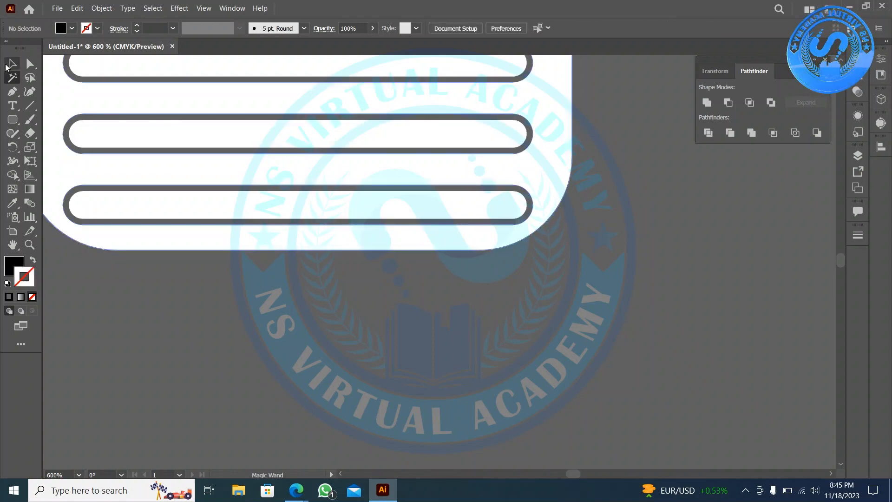
pyautogui.scroll(-3, 249, 212)
pyautogui.scroll(2, 249, 221)
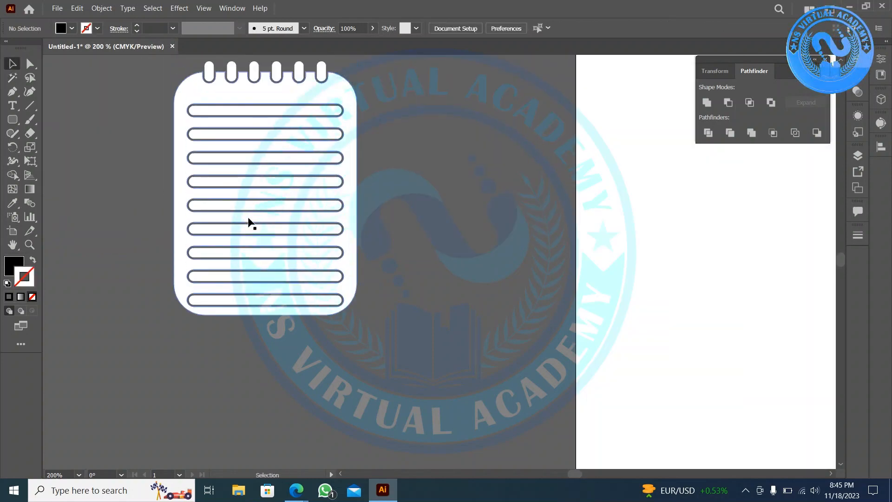
# Step: Fill all remaining notepad pieces with the yellow-to-orange gradient swatch
pyautogui.hotkey('ctrl', 'a')
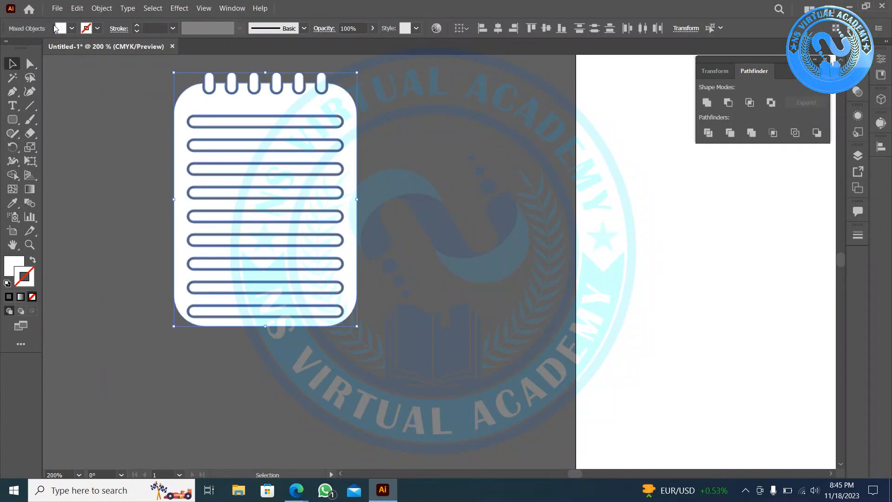
pyautogui.click(72, 29)
pyautogui.click(17, 72)
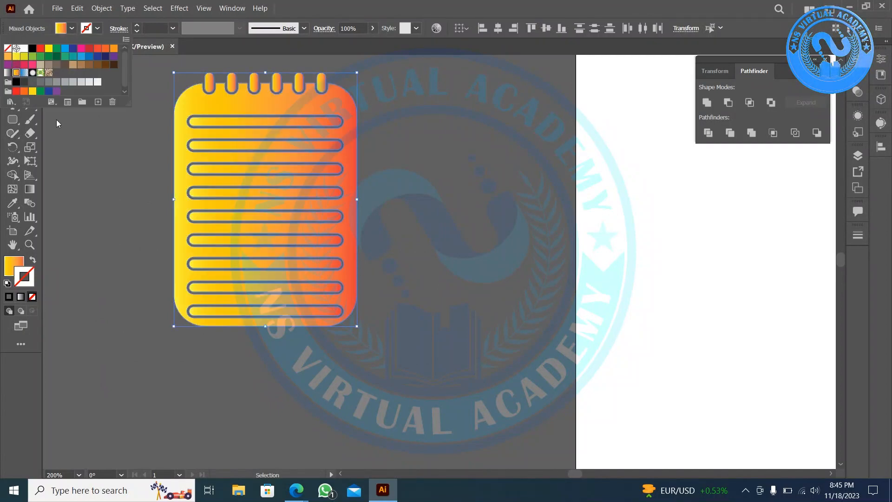
pyautogui.click(118, 225)
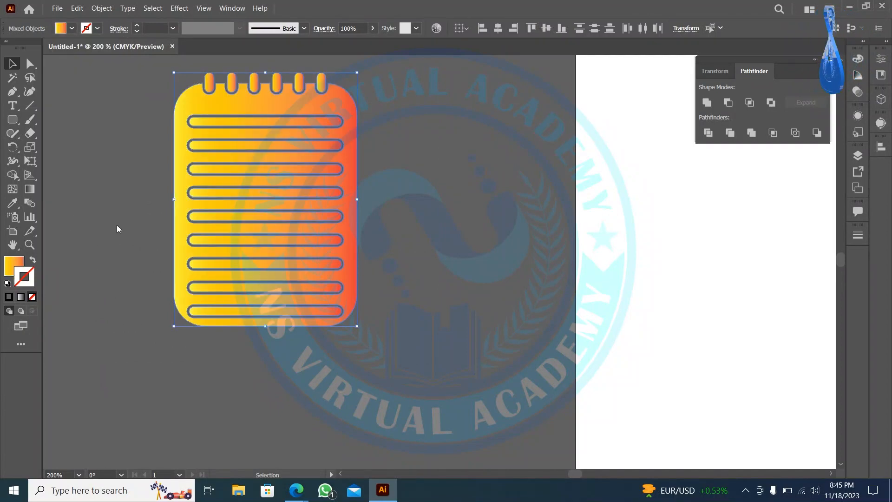
pyautogui.click(29, 189)
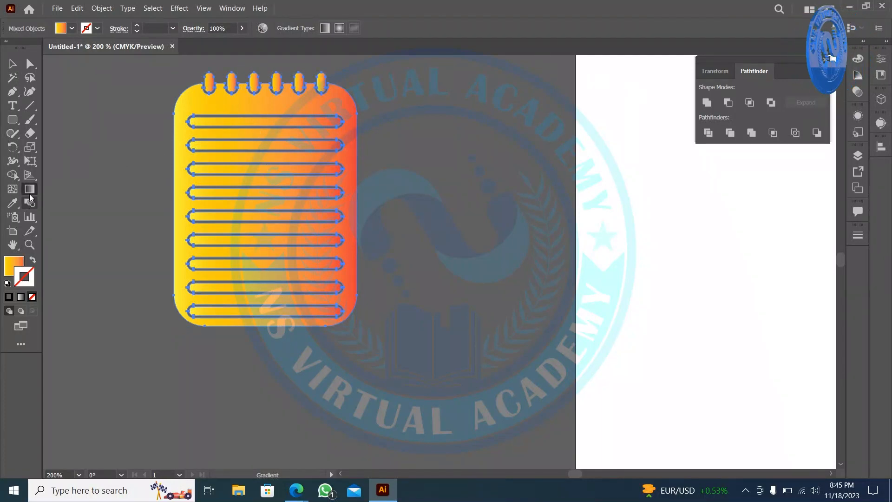
pyautogui.press('v')
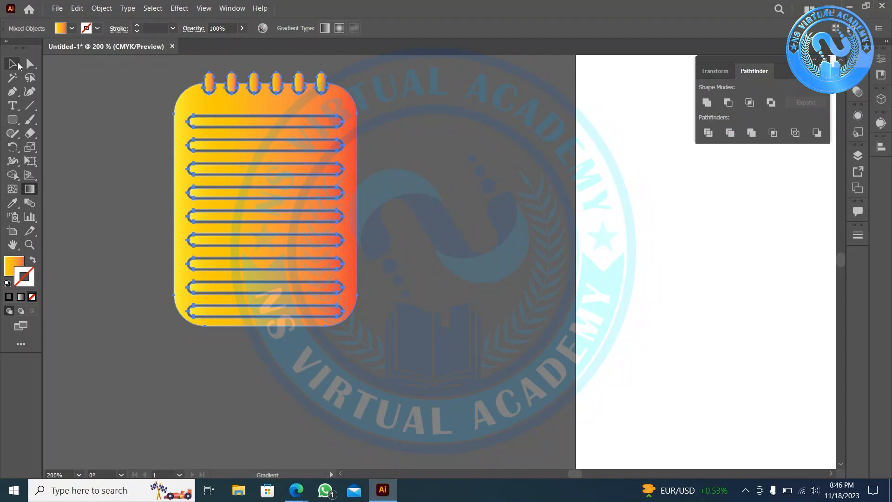
pyautogui.moveTo(210, 83); pyautogui.dragTo(626, 204)
pyautogui.hotkey('ctrl', 'z')
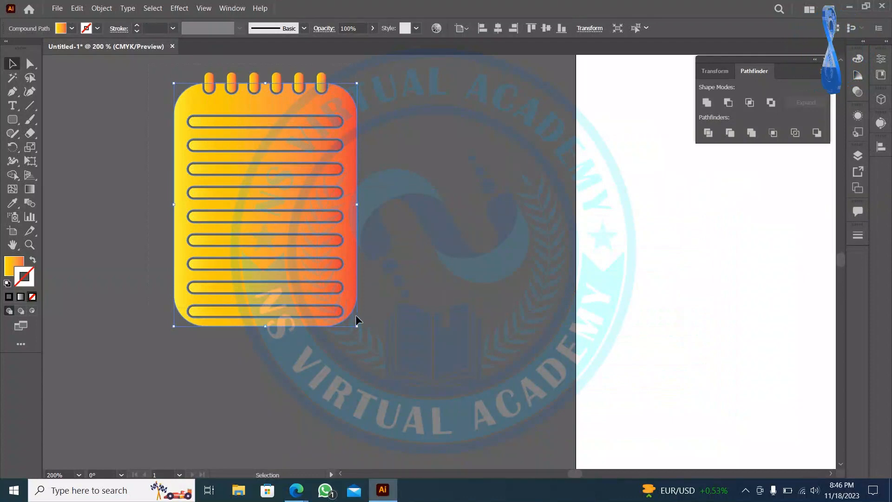
# Step: Cut all the gradient notepad pieces, paste them back in front and group them
pyautogui.hotkey('ctrl', 'a')
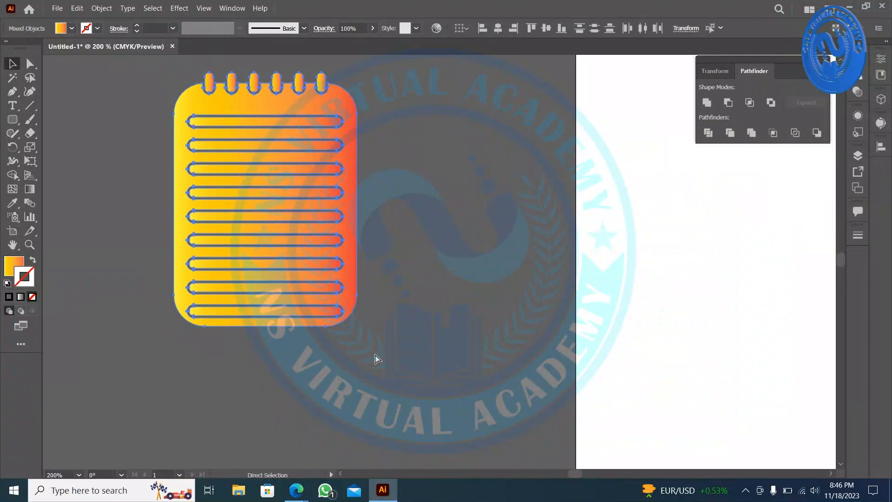
pyautogui.hotkey('ctrl', 'x')
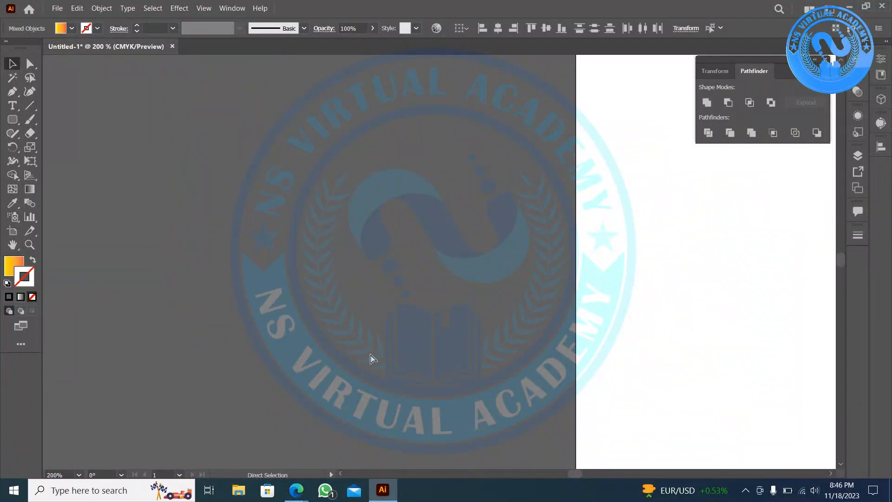
pyautogui.hotkey('ctrl', 'f')
pyautogui.hotkey('ctrl', 'g')
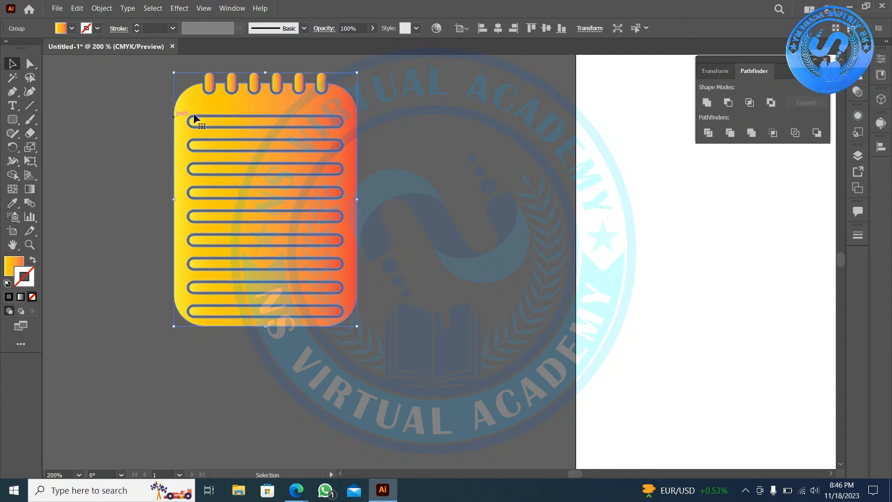
# Step: Move the grouped notepad onto the white artboard and scale it down to roughly half its size
pyautogui.moveTo(255, 158); pyautogui.dragTo(757, 241)
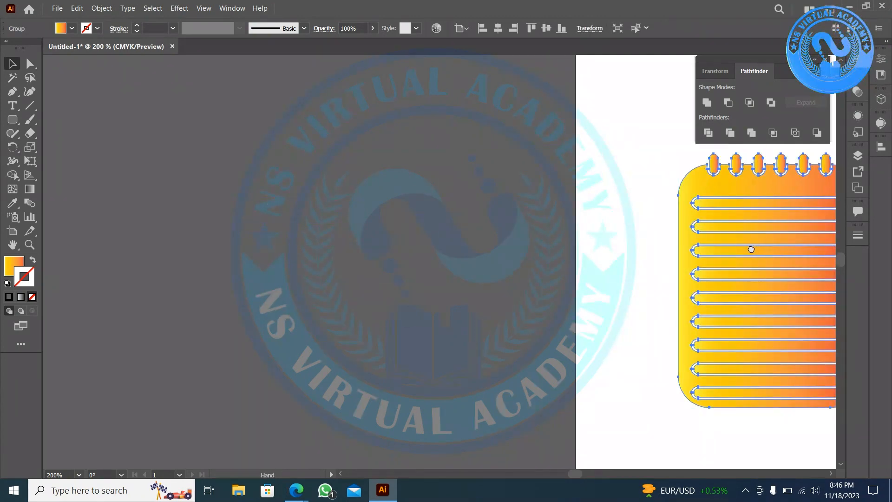
pyautogui.hscroll(10, 223, 191)
pyautogui.scroll(-1, 265, 231)
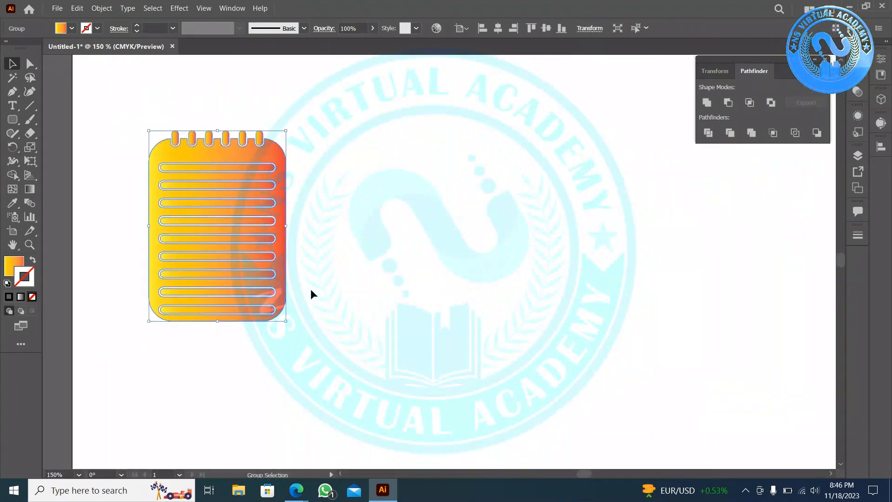
pyautogui.moveTo(285, 320); pyautogui.dragTo(210, 212)
pyautogui.click(275, 213)
pyautogui.scroll(2, 153, 155)
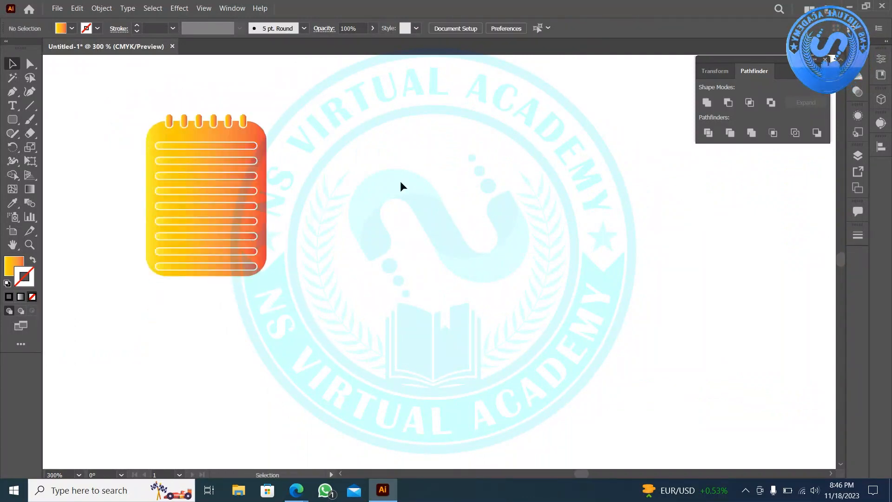
# Step: Ungroup the gradient notepad on the artboard
pyautogui.click(221, 191)
pyautogui.rightClick(221, 190)
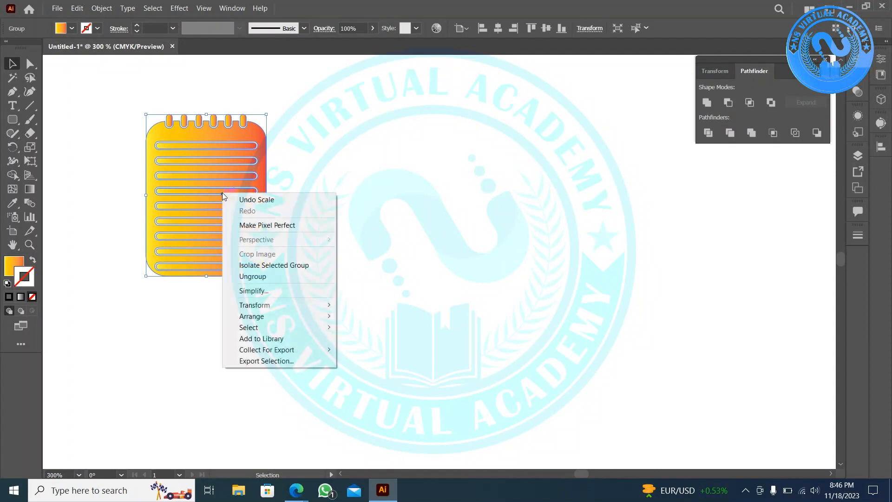
pyautogui.click(268, 276)
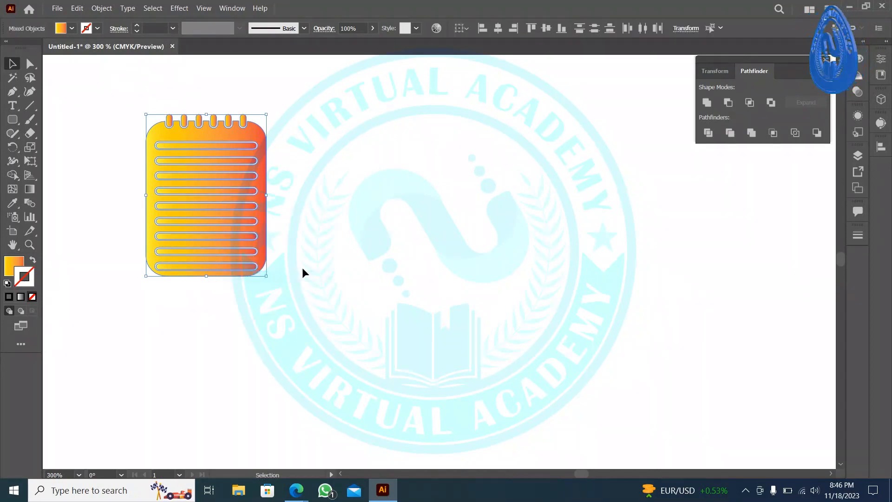
# Step: Delete the nine inner bars of the notepad so that only cut-out lines are left in the body
pyautogui.click(239, 265)
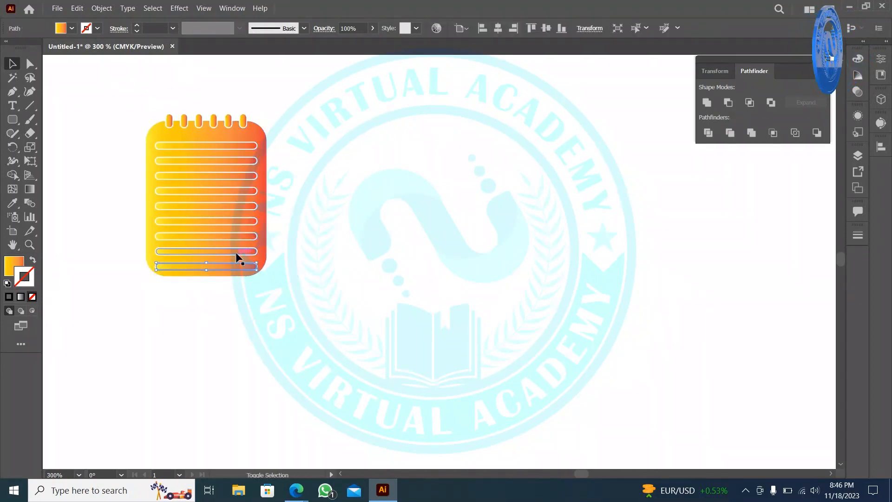
pyautogui.click(284, 298)
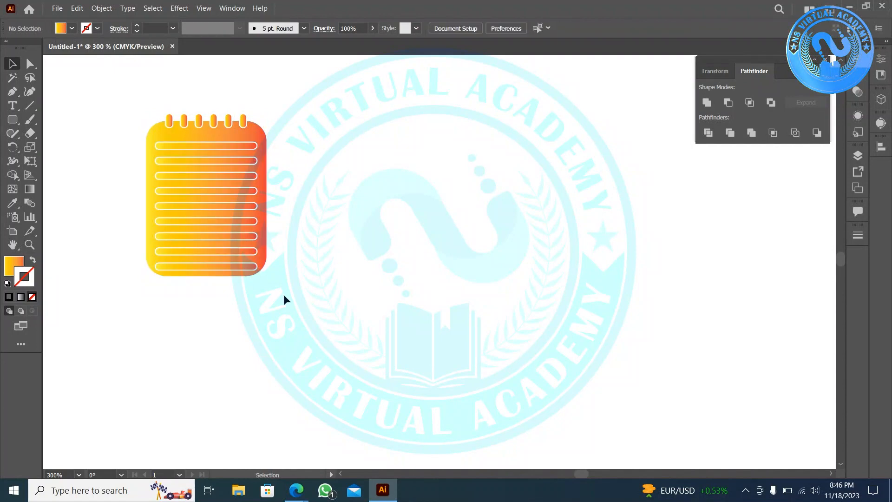
pyautogui.click(211, 146)
pyautogui.hotkey('ctrl', 'shift', 'a')
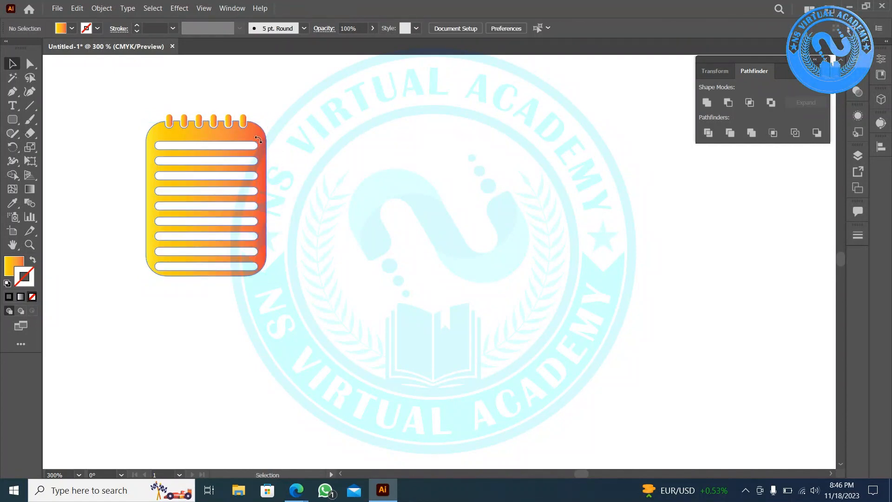
pyautogui.scroll(-3, 360, 253)
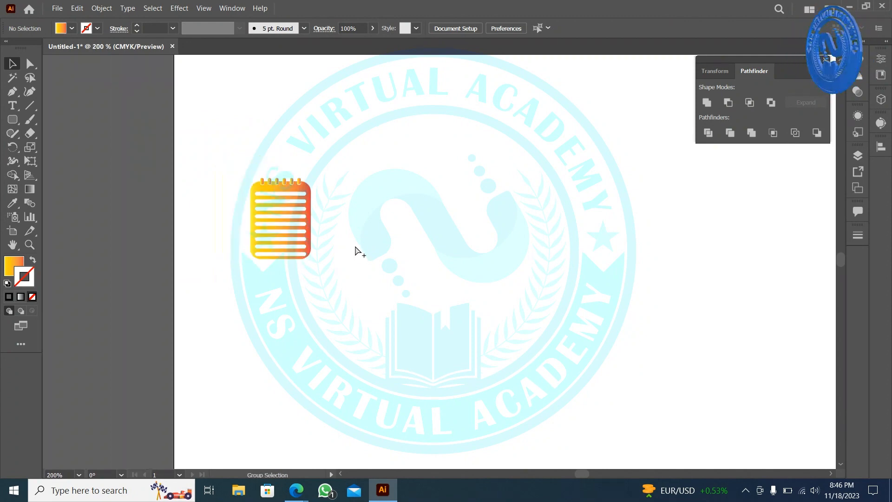
# Step: Fill the six binding rings above the notepad body with a mid-grey swatch and deselect them
pyautogui.scroll(4, 302, 218)
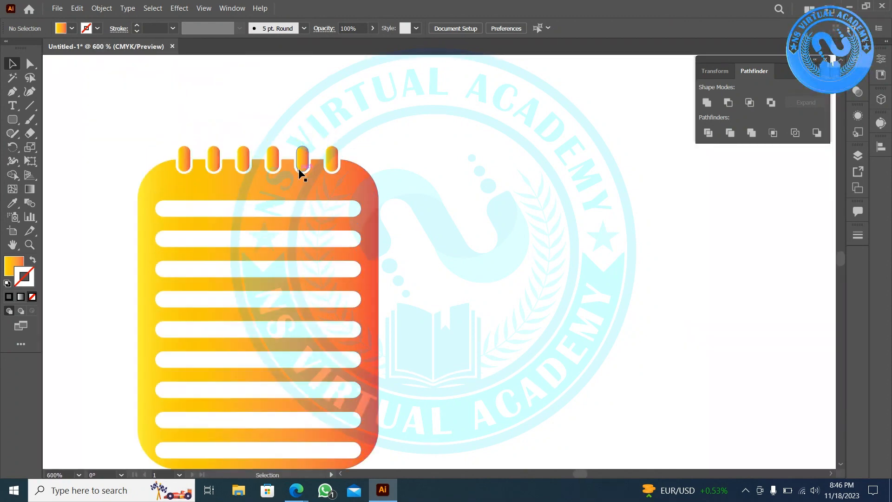
pyautogui.moveTo(345, 132); pyautogui.dragTo(148, 146)
pyautogui.click(72, 29)
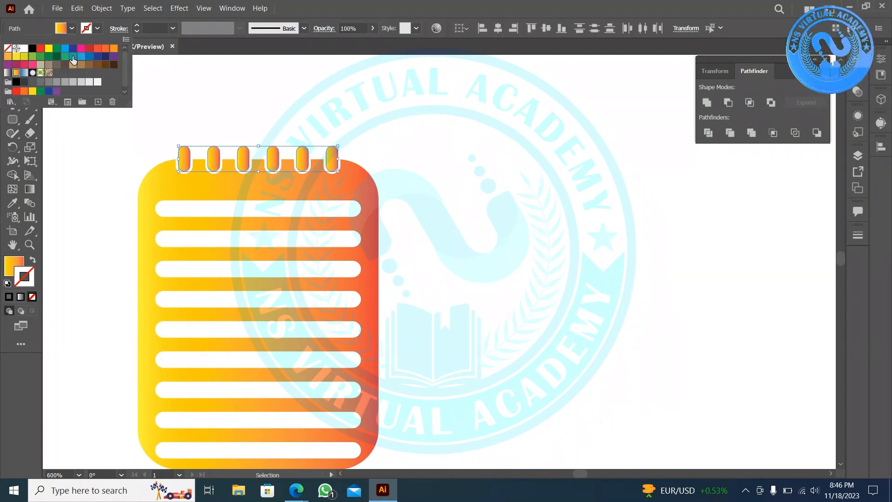
pyautogui.click(46, 84)
pyautogui.click(124, 191)
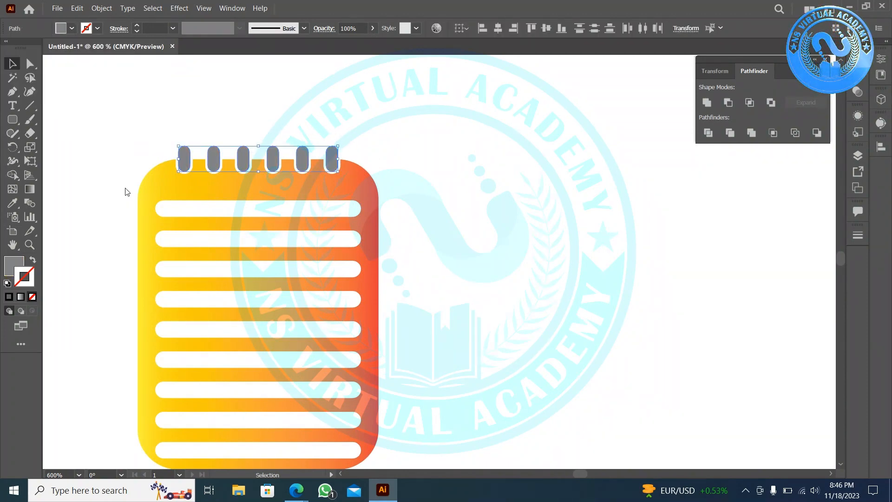
pyautogui.click(112, 188)
# Step: Fill the notepad body with the grey swatch C=0 M=0 Y=0 K=50 and deselect it
pyautogui.click(140, 185)
pyautogui.click(72, 28)
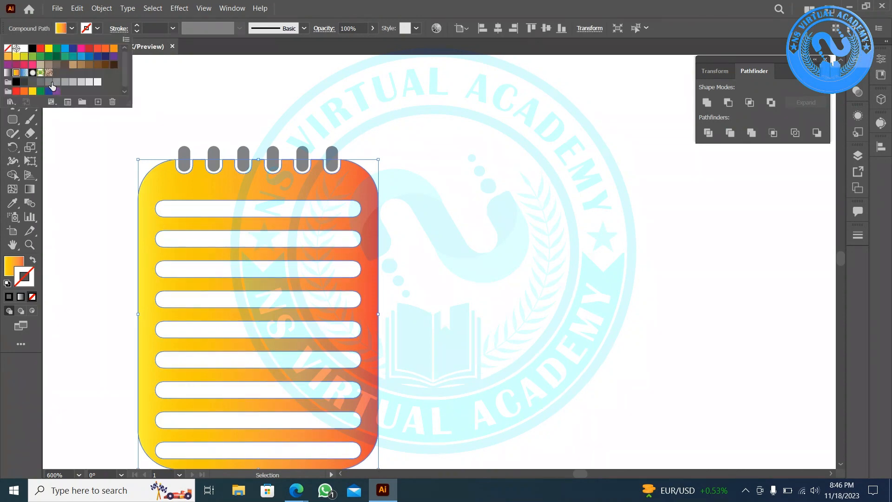
pyautogui.click(57, 82)
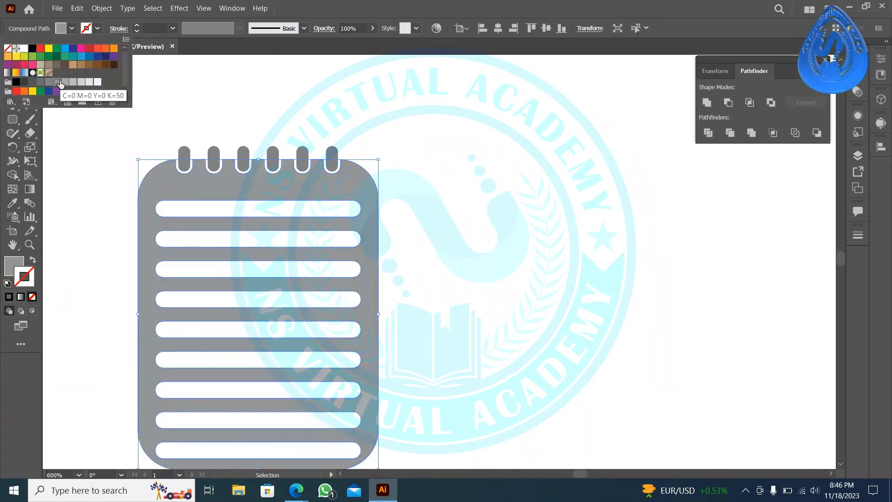
pyautogui.click(94, 194)
pyautogui.click(483, 313)
# Step: Select the whole grey notepad, move it near the artboard's upper-left corner and enlarge it to almost three times its size
pyautogui.scroll(-1, 483, 313)
pyautogui.scroll(-2, 483, 316)
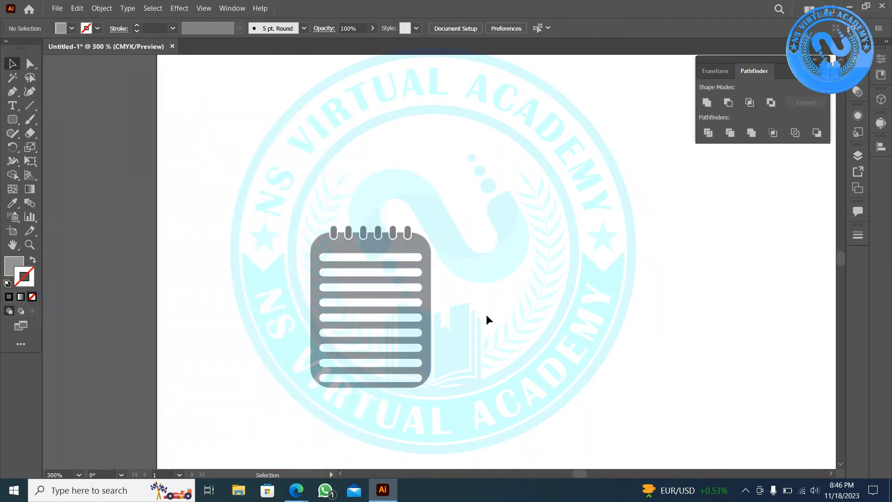
pyautogui.moveTo(453, 390); pyautogui.dragTo(279, 227)
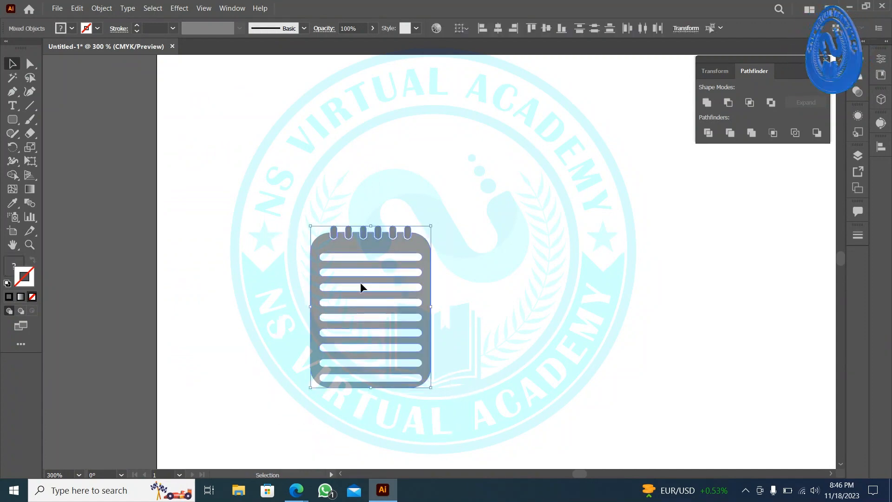
pyautogui.moveTo(384, 186); pyautogui.dragTo(209, 194)
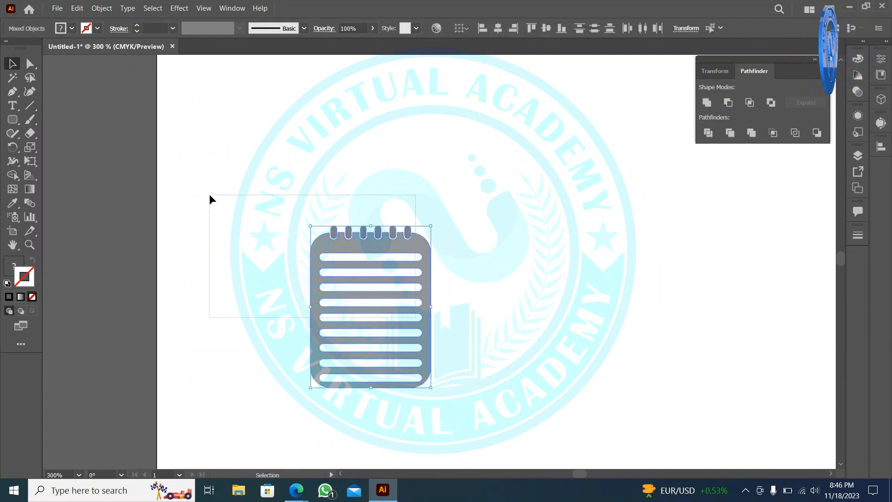
pyautogui.moveTo(411, 255); pyautogui.dragTo(278, 74)
pyautogui.scroll(-3, 315, 146)
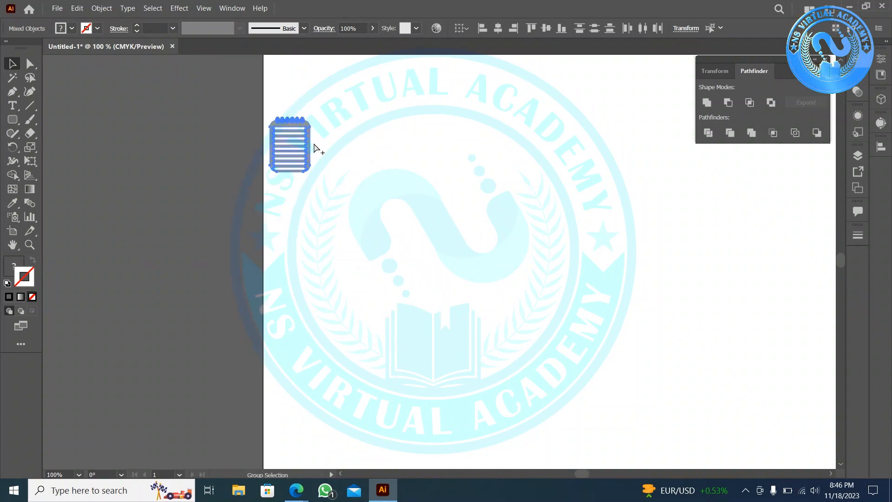
pyautogui.scroll(2, 319, 149)
pyautogui.moveTo(306, 218); pyautogui.dragTo(441, 200)
pyautogui.hotkey('ctrl', '-')
pyautogui.hotkey('ctrl', '-')
pyautogui.press('space')
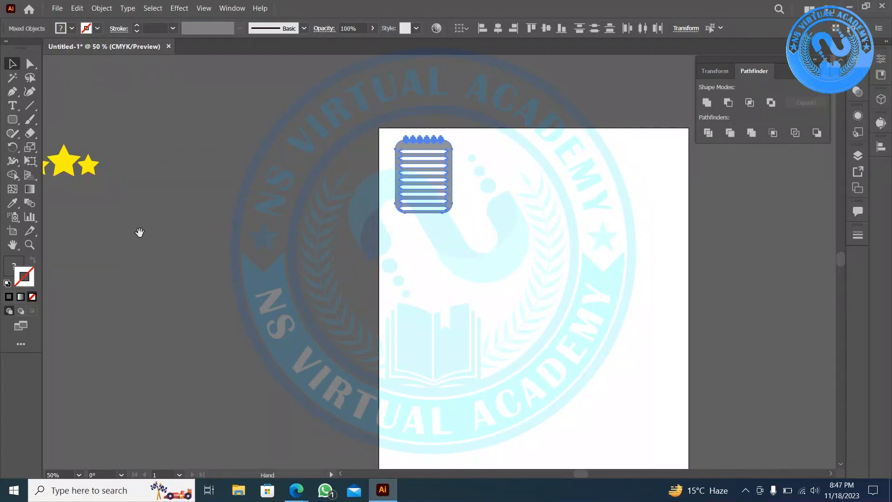
pyautogui.moveTo(219, 234); pyautogui.dragTo(295, 216)
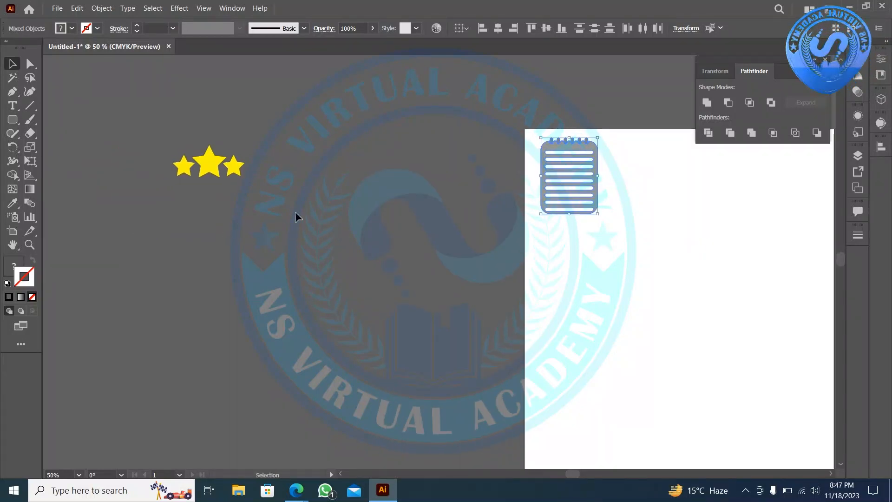
# Step: Move the yellow star group onto the artboard beside the notepad, enlarge it and deselect it
pyautogui.moveTo(211, 171); pyautogui.dragTo(770, 223)
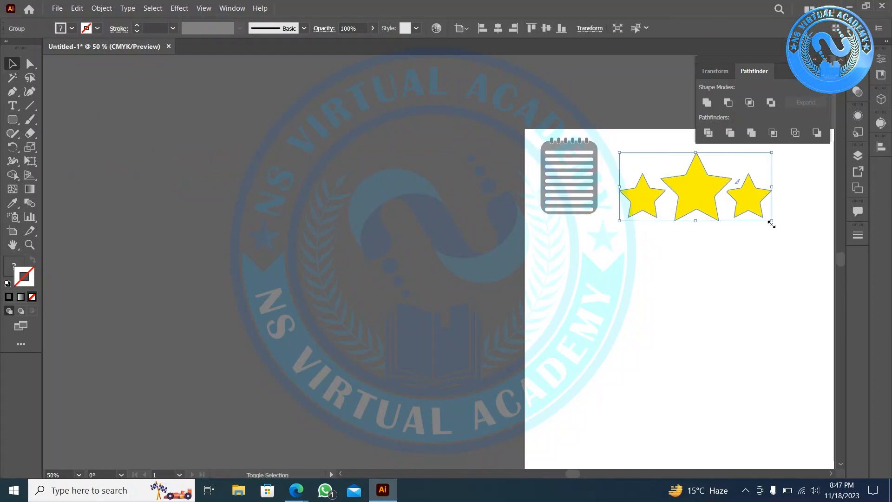
pyautogui.moveTo(701, 193); pyautogui.dragTo(697, 187)
pyautogui.click(710, 250)
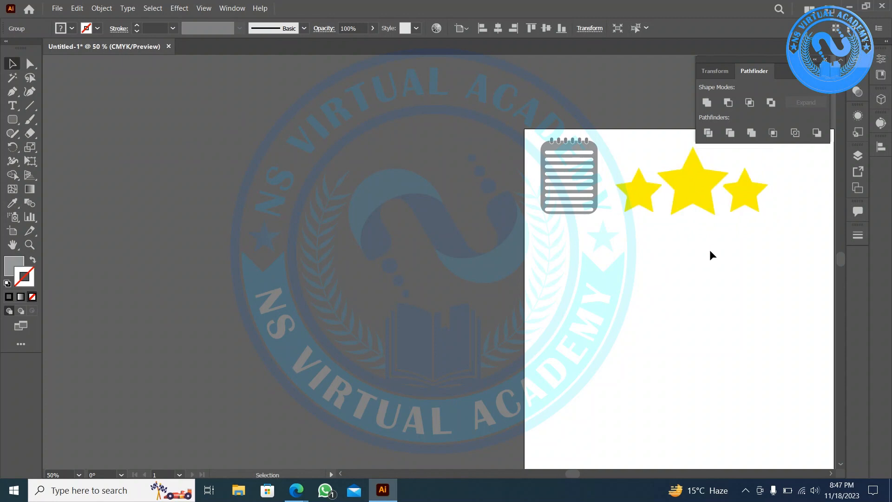
# Step: Inspect the stray sliver between the yellow stars and delete the whole star group
pyautogui.scroll(5, 764, 162)
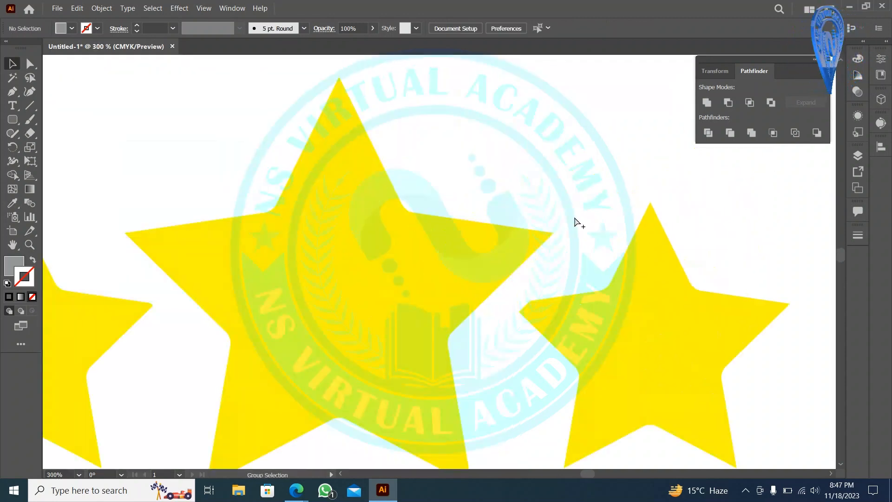
pyautogui.click(587, 251)
pyautogui.rightClick(590, 252)
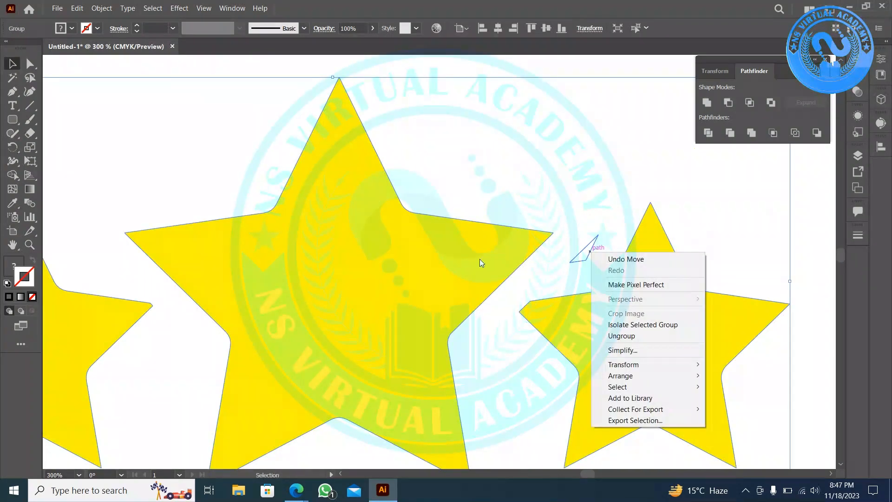
pyautogui.press('alt')
pyautogui.scroll(-5, 606, 296)
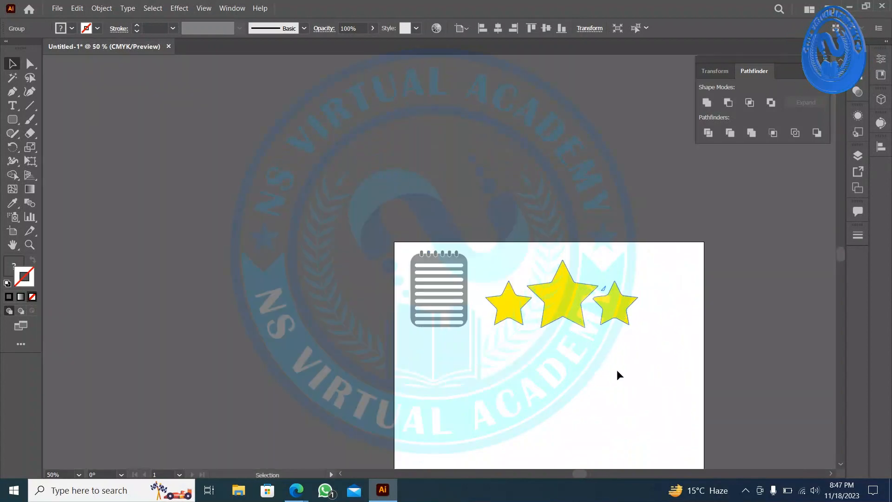
pyautogui.press('Delete')
# Step: Draw one large grey five-pointed star without a stroke in the empty artboard area below the notepad
pyautogui.scroll(-3, 564, 336)
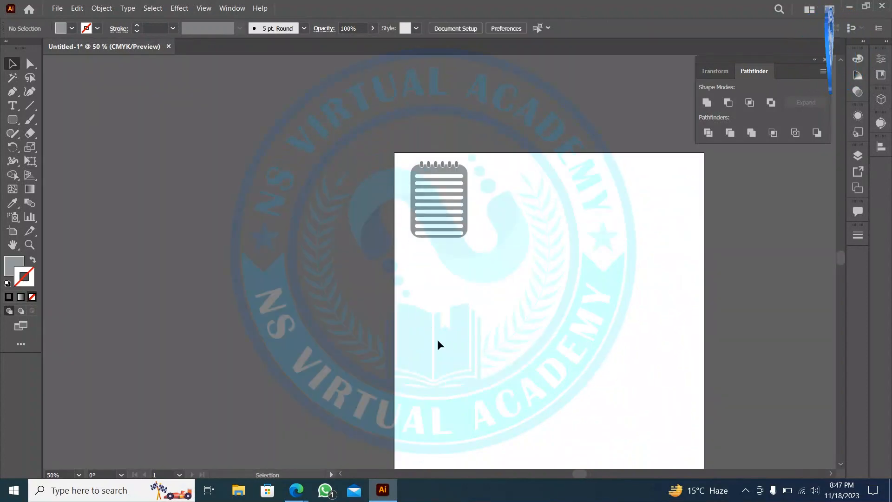
pyautogui.scroll(-2, 439, 344)
pyautogui.moveTo(573, 325); pyautogui.dragTo(398, 262)
pyautogui.moveTo(13, 119); pyautogui.dragTo(46, 175)
pyautogui.keyDown('alt'); pyautogui.scroll(2, 316, 253); pyautogui.keyUp('alt')
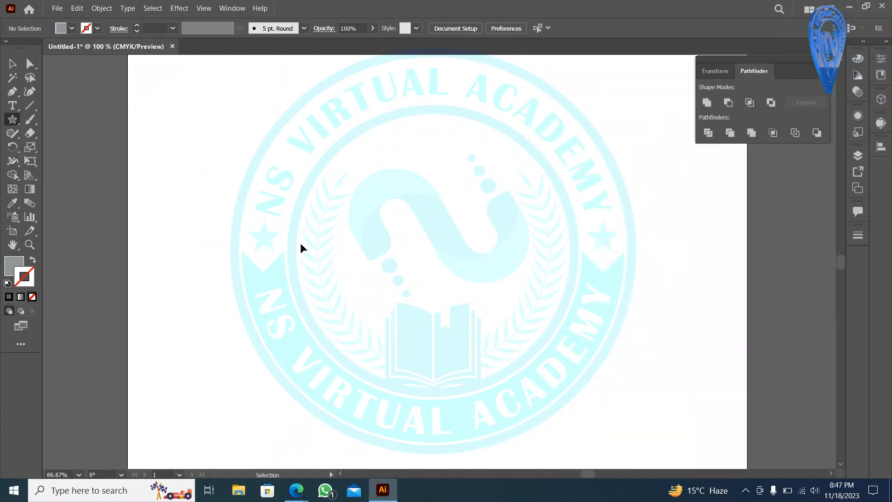
pyautogui.moveTo(213, 118); pyautogui.dragTo(264, 191)
pyautogui.click(6, 65)
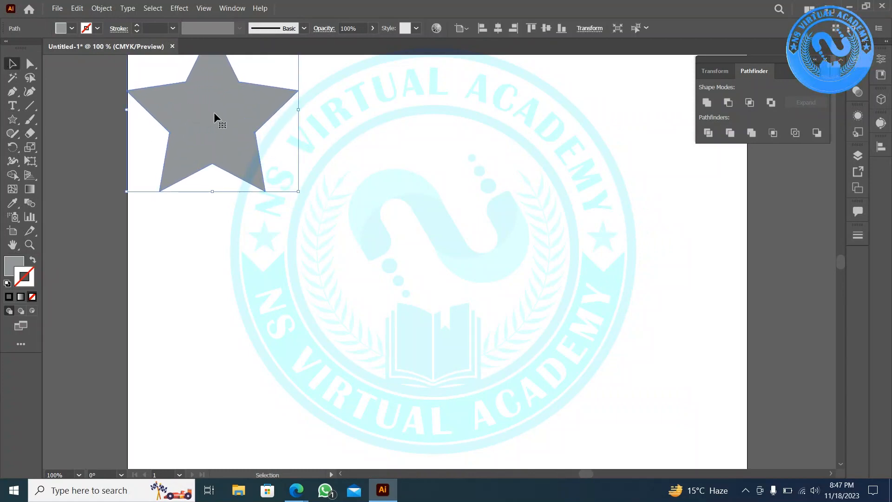
# Step: Move the star to the middle of the artboard and place a smaller overlapping copy on each side of it
pyautogui.moveTo(214, 112); pyautogui.dragTo(520, 241)
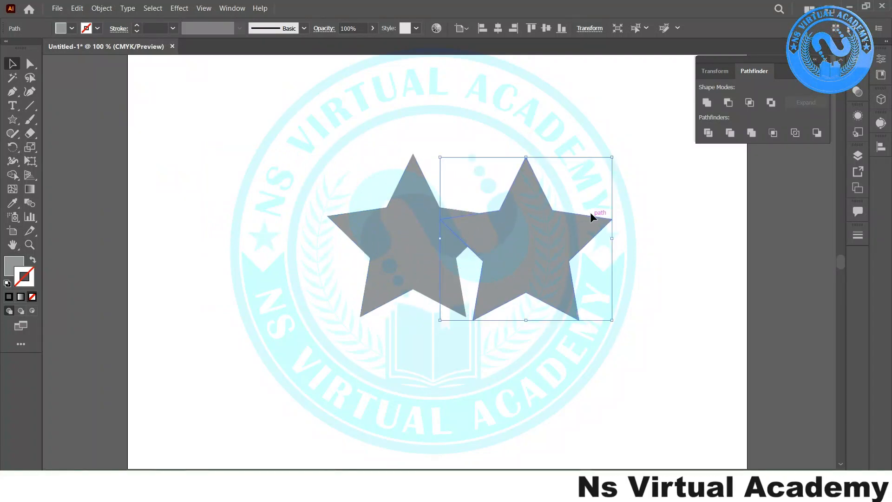
pyautogui.moveTo(611, 238); pyautogui.dragTo(556, 230)
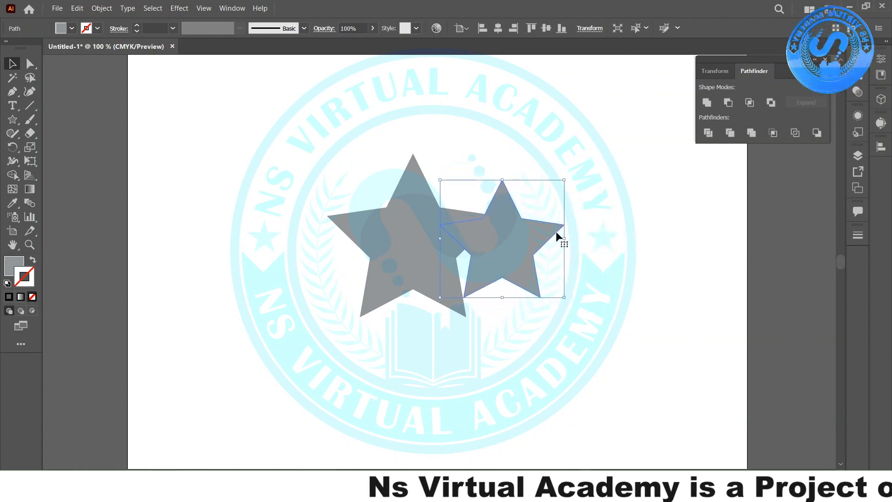
pyautogui.moveTo(442, 248); pyautogui.dragTo(324, 255)
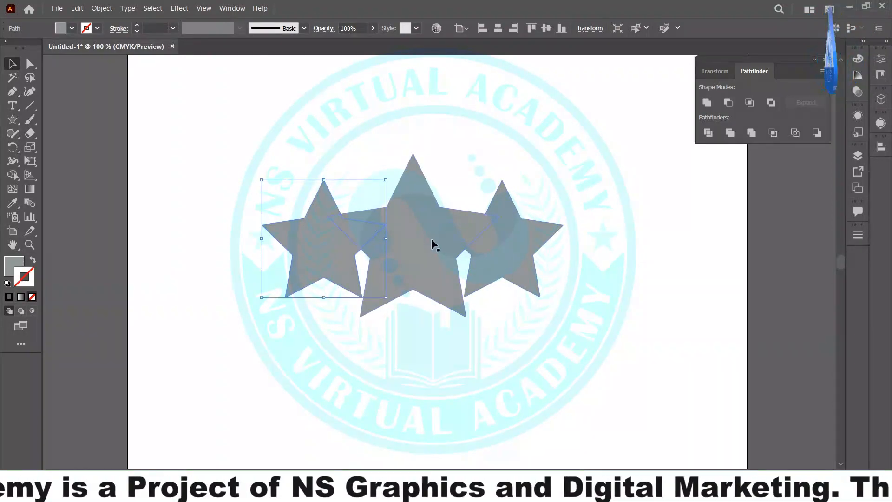
# Step: Bring the large middle star to the front of the two smaller stars
pyautogui.rightClick(417, 227)
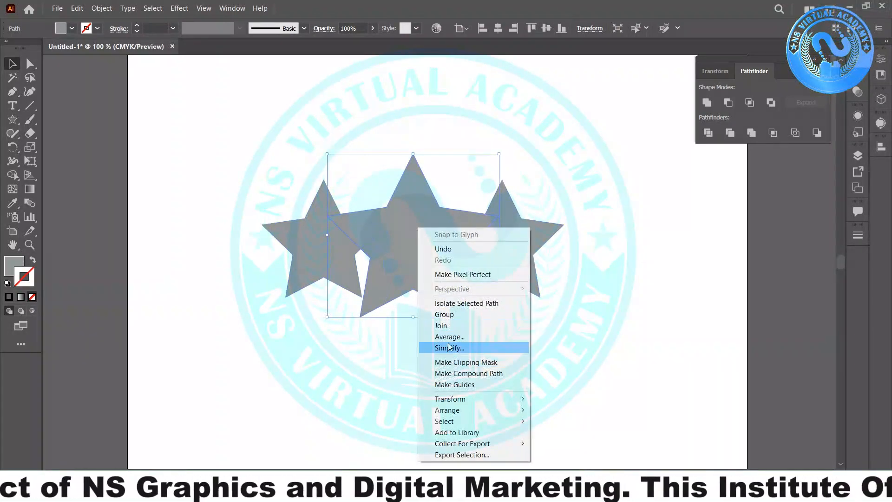
pyautogui.moveTo(469, 410)
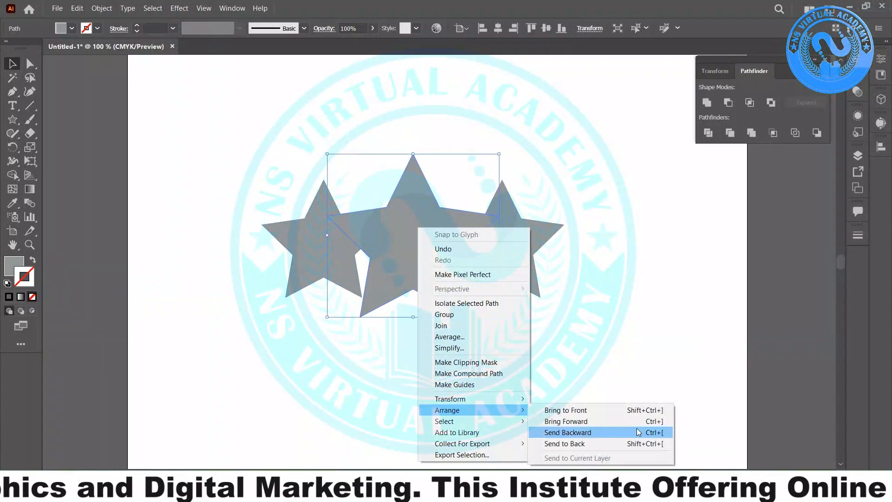
pyautogui.click(583, 410)
# Step: Give all three stars a black stroke with a weight of 9 pt
pyautogui.moveTo(612, 377); pyautogui.dragTo(215, 134)
pyautogui.click(136, 27)
pyautogui.click(136, 27)
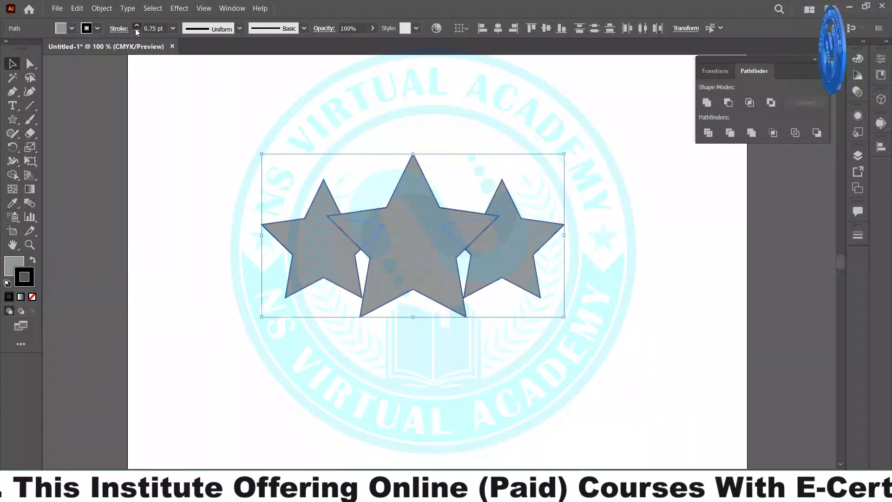
pyautogui.click(136, 27)
pyautogui.click(136, 27)
pyautogui.click(136, 26)
pyautogui.click(136, 27)
pyautogui.click(136, 27)
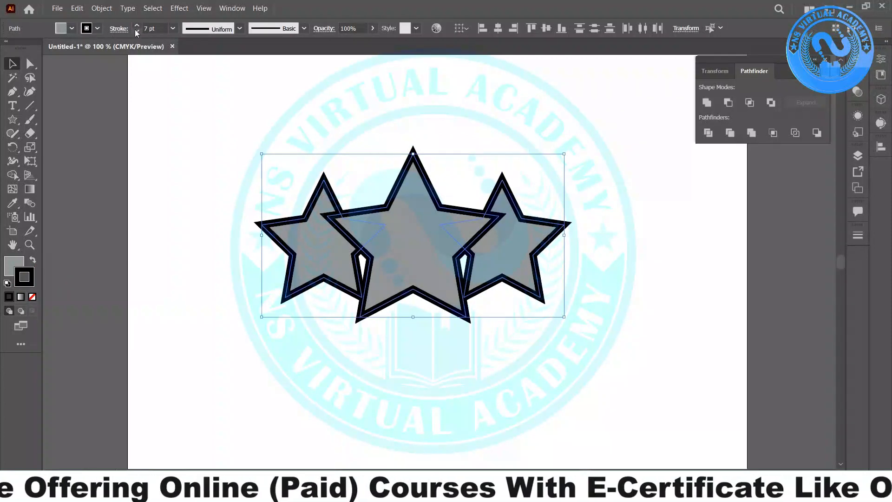
pyautogui.click(136, 26)
pyautogui.click(136, 26)
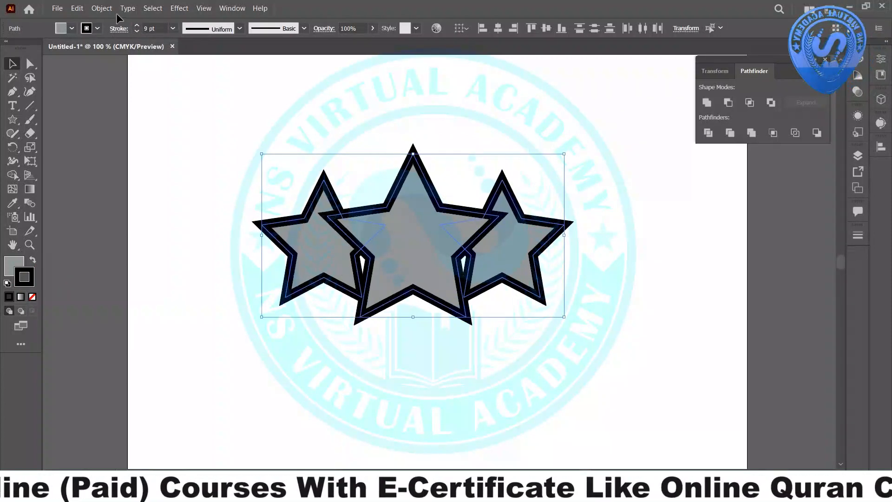
# Step: Set the stroke corners of the three stars to Round Join and deselect them
pyautogui.click(117, 31)
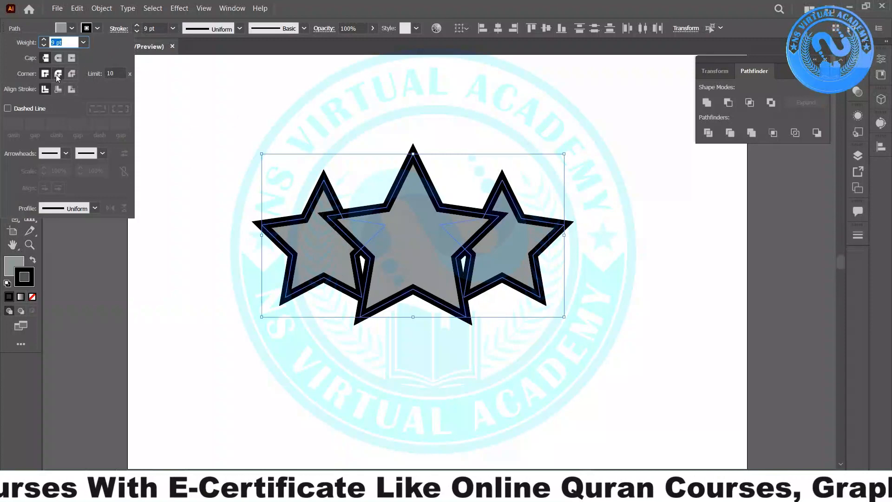
pyautogui.click(57, 74)
pyautogui.click(246, 152)
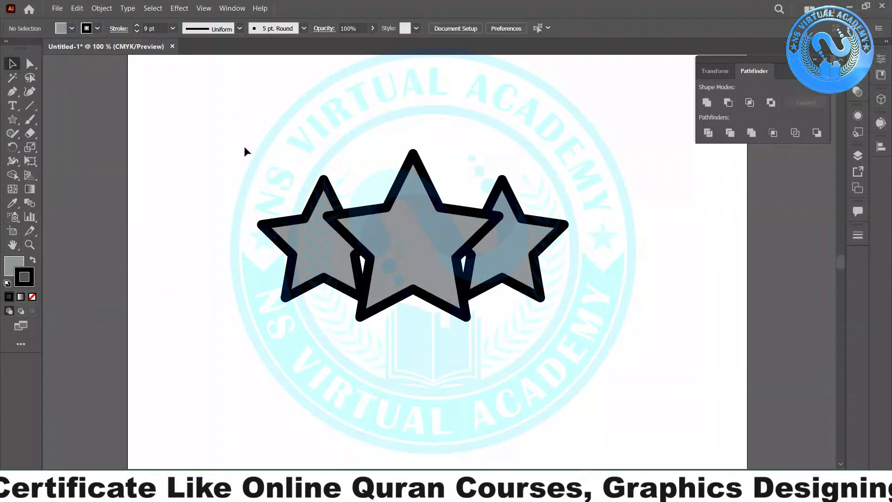
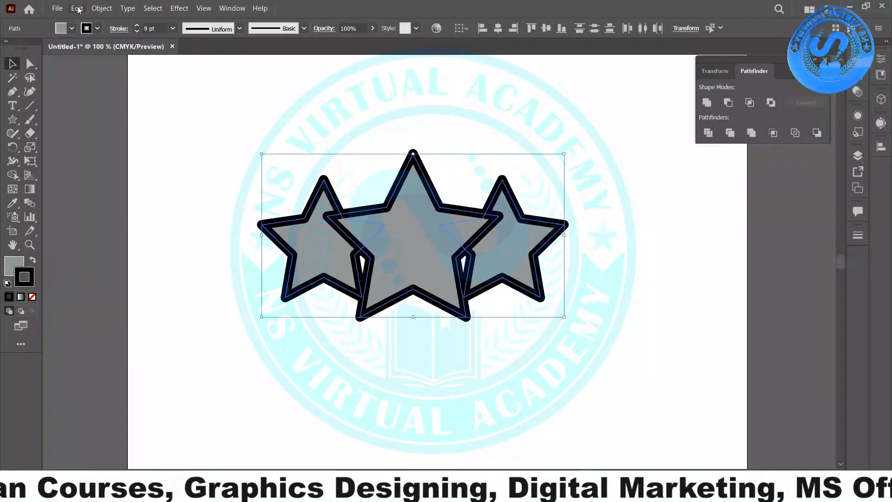
# Step: Expand the fill and stroke of the three stars and apply the Pathfinder Trim operation
pyautogui.click(99, 8)
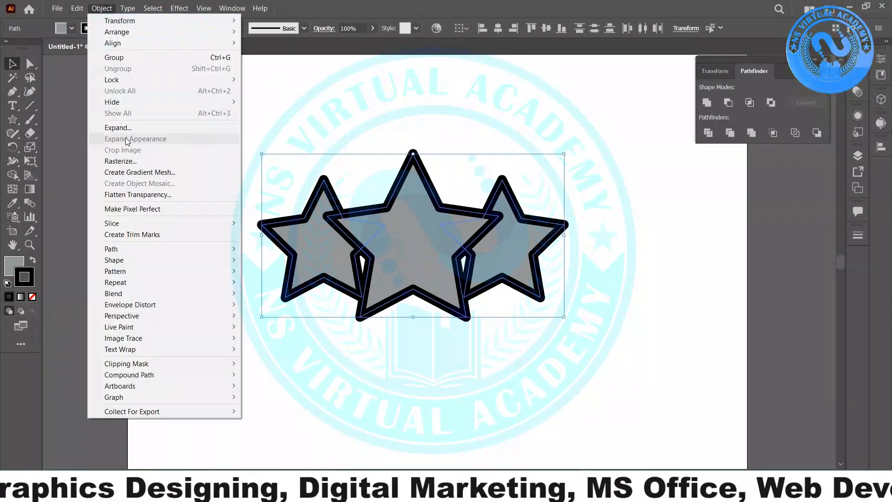
pyautogui.click(123, 125)
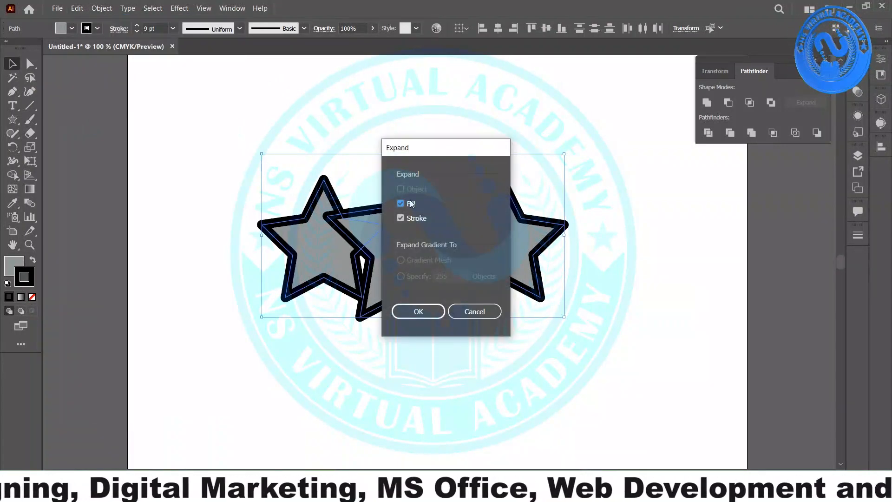
pyautogui.click(418, 312)
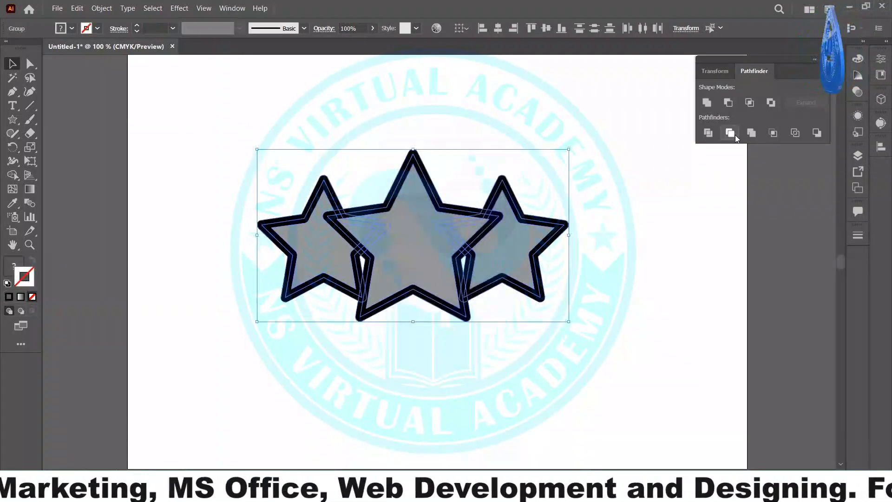
pyautogui.click(733, 132)
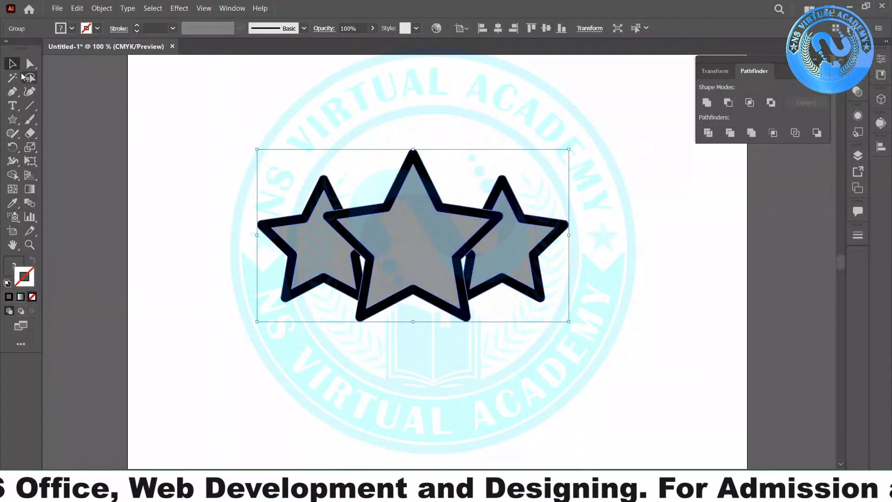
# Step: Select all the black outline shapes with the Magic Wand tool and delete them
pyautogui.click(19, 77)
pyautogui.click(323, 185)
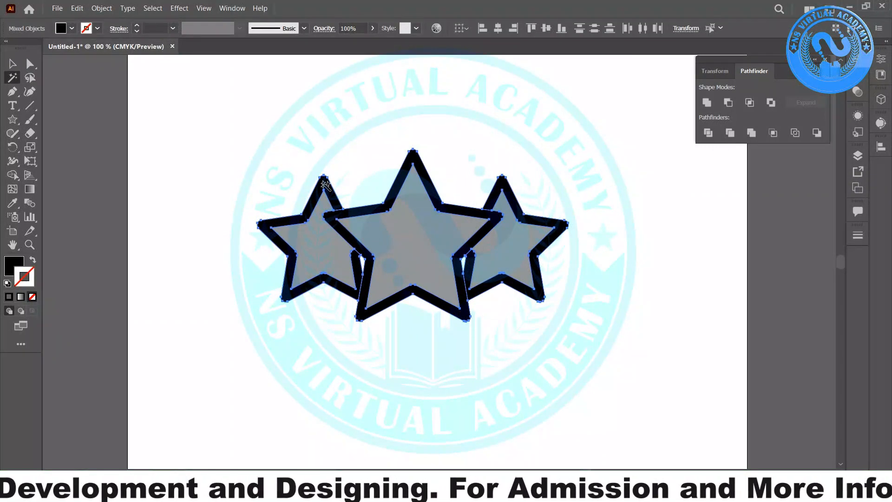
pyautogui.press('Delete')
pyautogui.press('v')
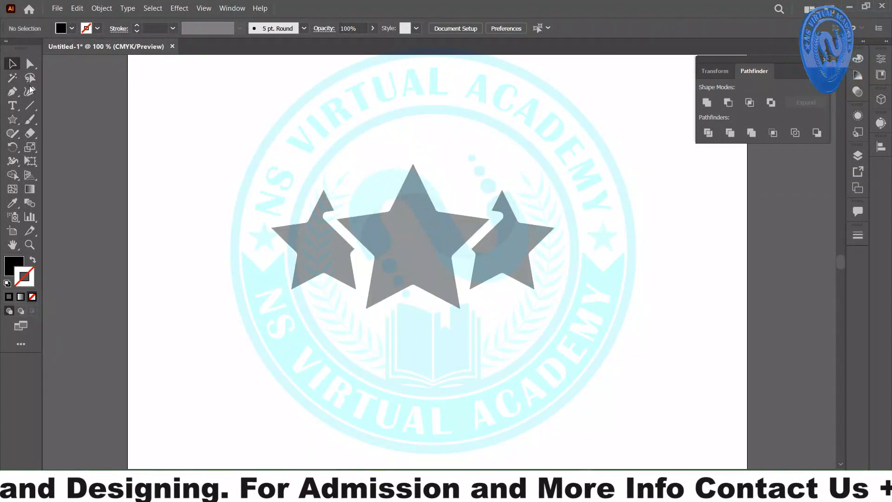
pyautogui.moveTo(208, 135); pyautogui.dragTo(534, 302)
pyautogui.click(354, 185)
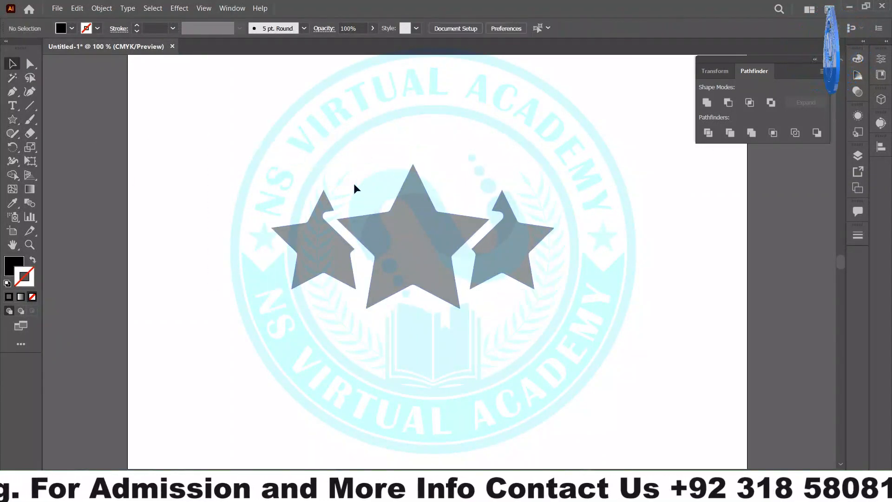
pyautogui.moveTo(311, 186); pyautogui.dragTo(570, 295)
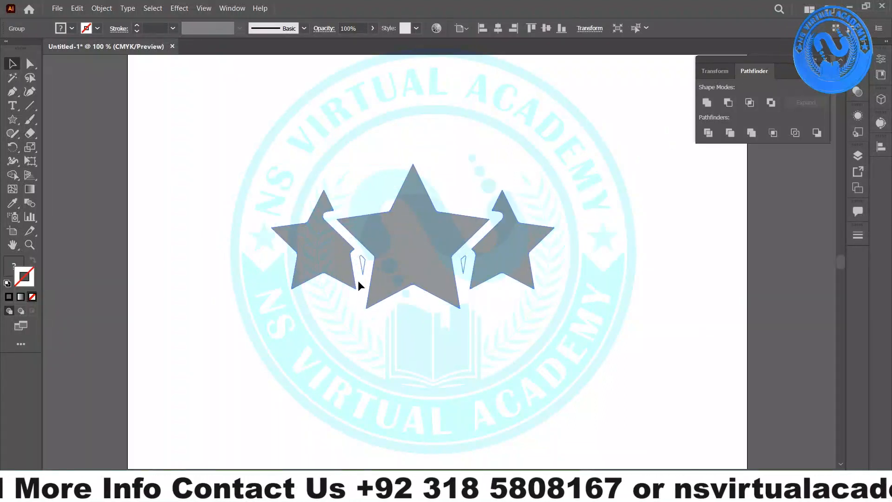
pyautogui.hotkey('ctrl', 'z')
pyautogui.click(347, 331)
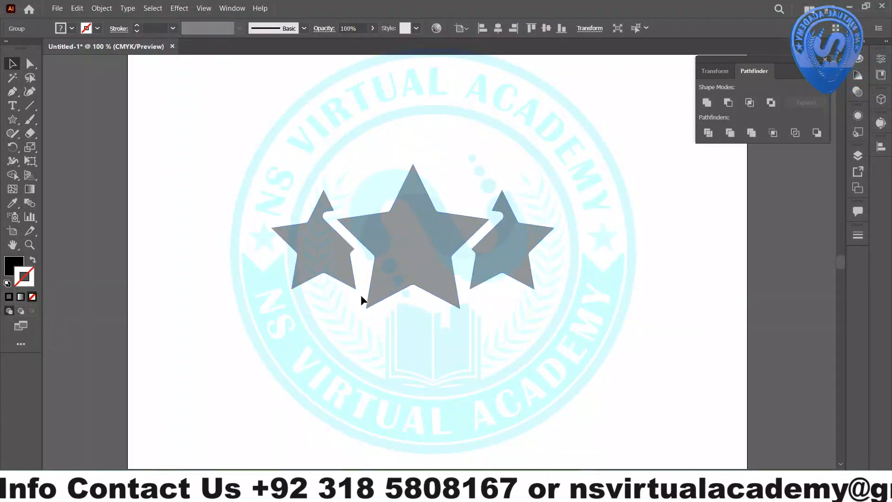
# Step: Ungroup the trimmed stars and delete the two small unfilled slivers between the middle star and its neighbours
pyautogui.click(362, 263)
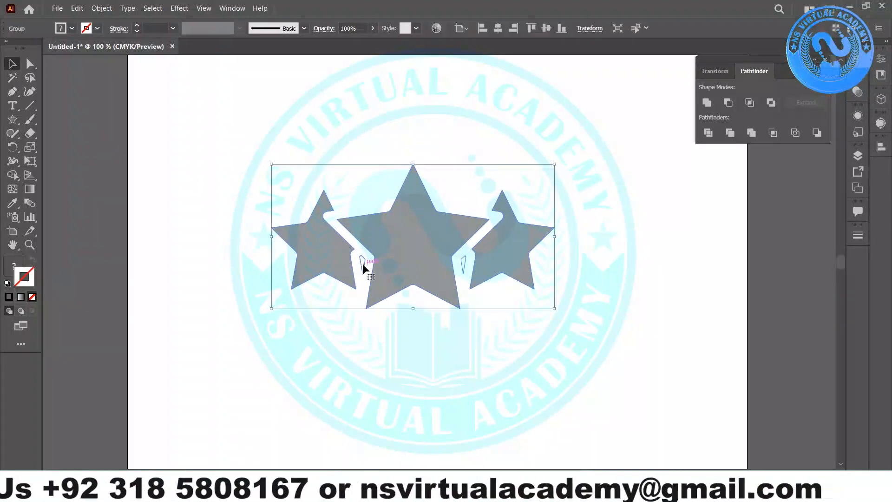
pyautogui.rightClick(362, 264)
pyautogui.click(381, 349)
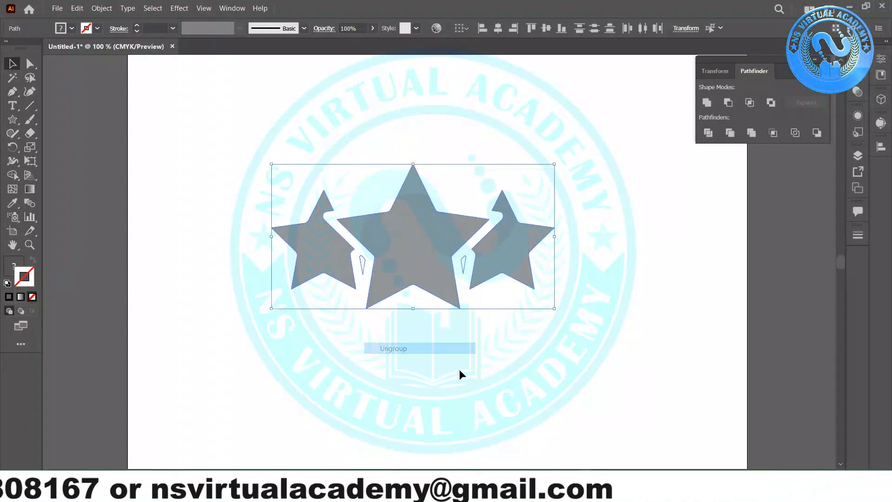
pyautogui.click(457, 282)
pyautogui.click(464, 264)
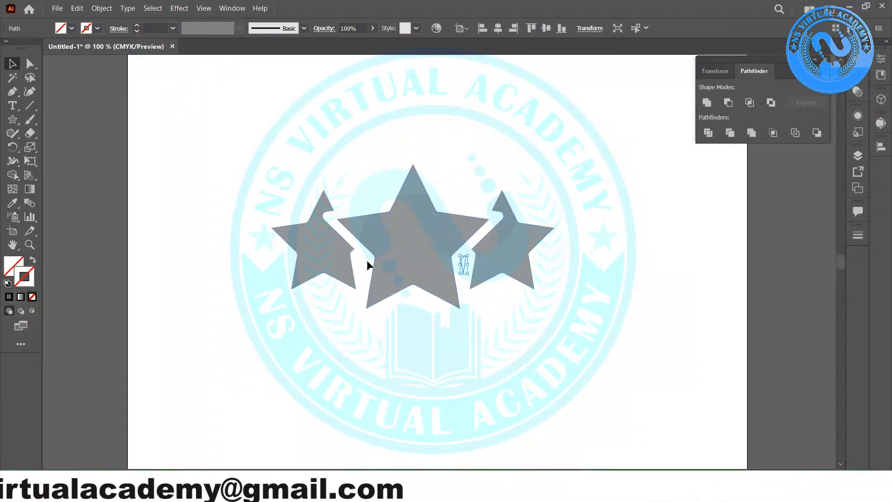
pyautogui.keyDown('shift'); pyautogui.click(363, 260); pyautogui.keyUp('shift')
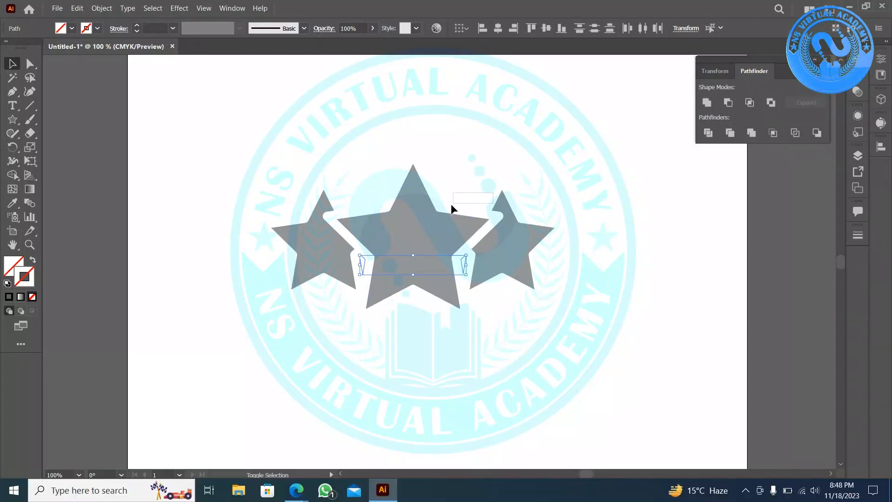
pyautogui.moveTo(451, 204); pyautogui.dragTo(440, 205)
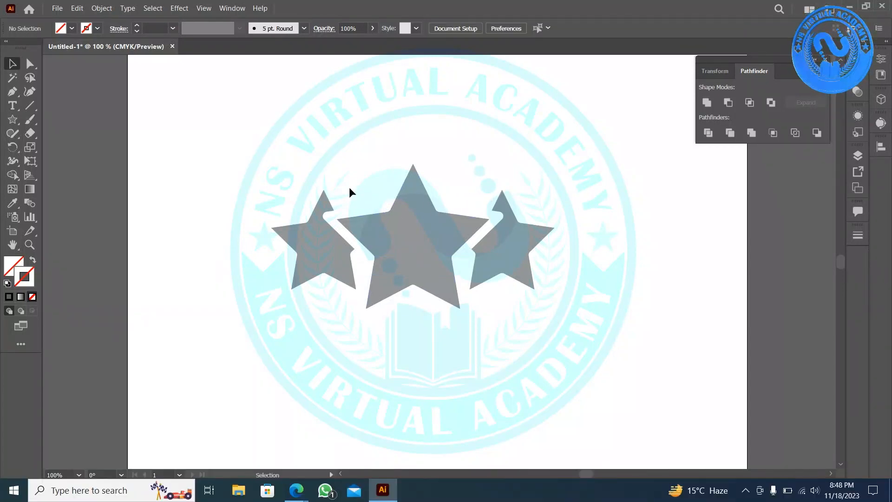
# Step: Group the three trimmed stars and fill them with yellow
pyautogui.moveTo(203, 143); pyautogui.dragTo(553, 319)
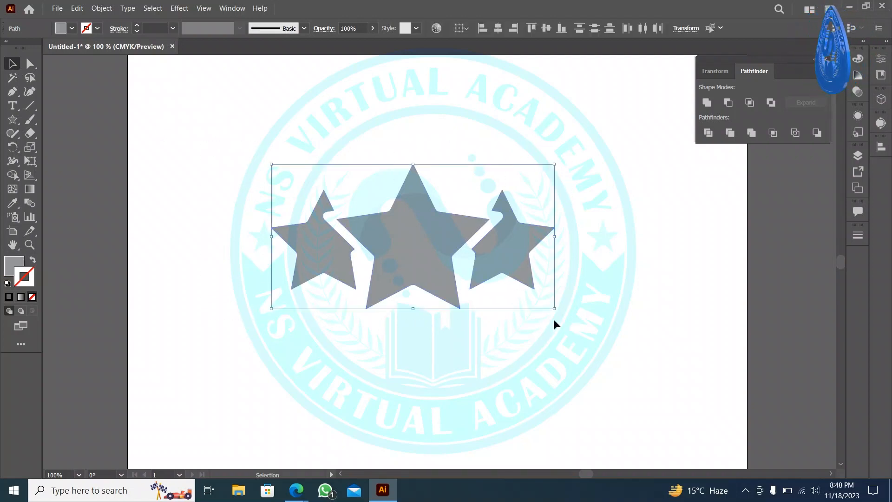
pyautogui.press('ctrl')
pyautogui.click(72, 29)
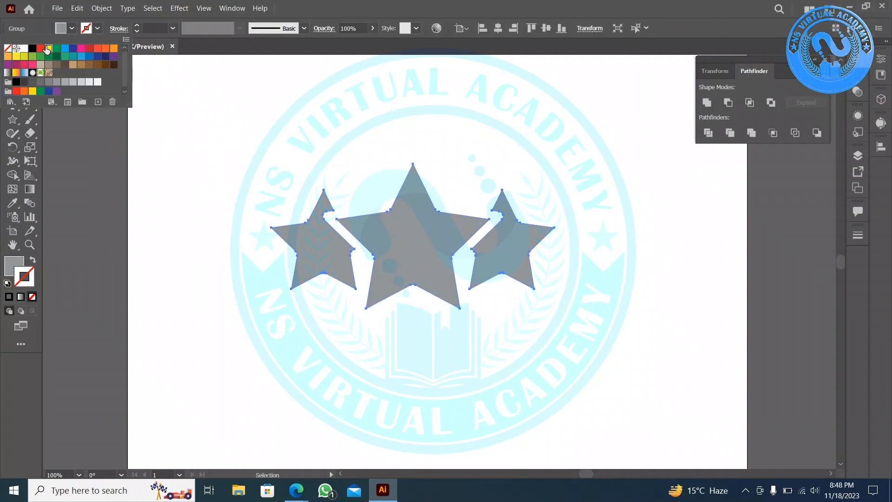
pyautogui.click(48, 49)
pyautogui.press('Escape')
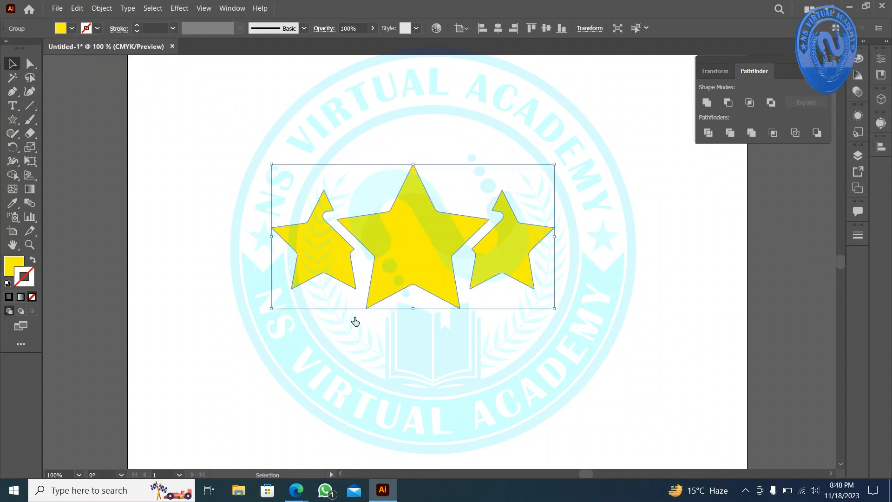
# Step: Move the yellow three-star icon up the artboard beside the notepad icon and deselect it
pyautogui.press('a')
pyautogui.keyDown('alt'); pyautogui.scroll(-1, 354, 320); pyautogui.keyUp('alt')
pyautogui.press('v')
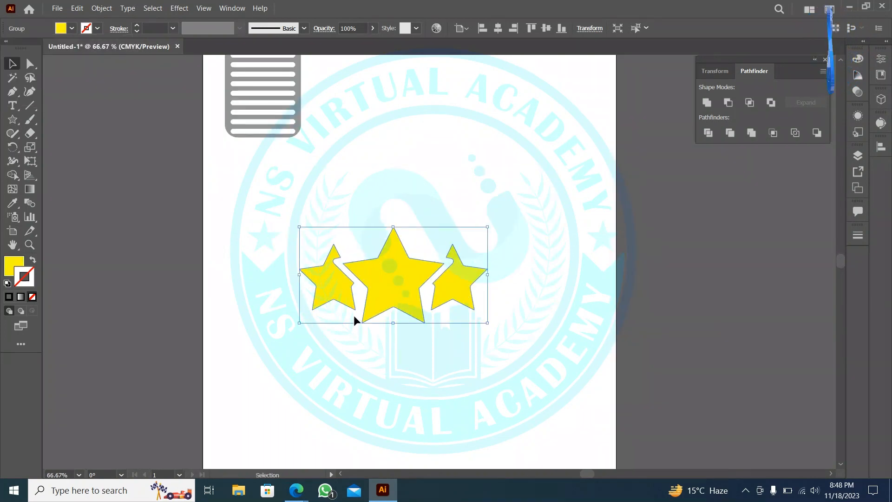
pyautogui.scroll(2, 354, 319)
pyautogui.moveTo(354, 319); pyautogui.dragTo(420, 151)
pyautogui.click(367, 293)
pyautogui.scroll(-3, 357, 293)
pyautogui.keyDown('alt'); pyautogui.scroll(2, 358, 295); pyautogui.keyUp('alt')
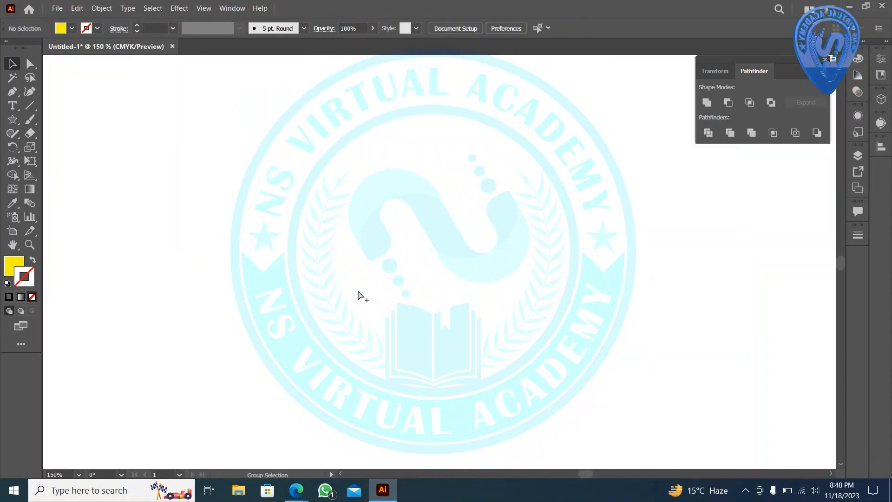
# Step: Draw a yellow ellipse about 149 by 99 pt in the empty area below the icons
pyautogui.rightClick(10, 123)
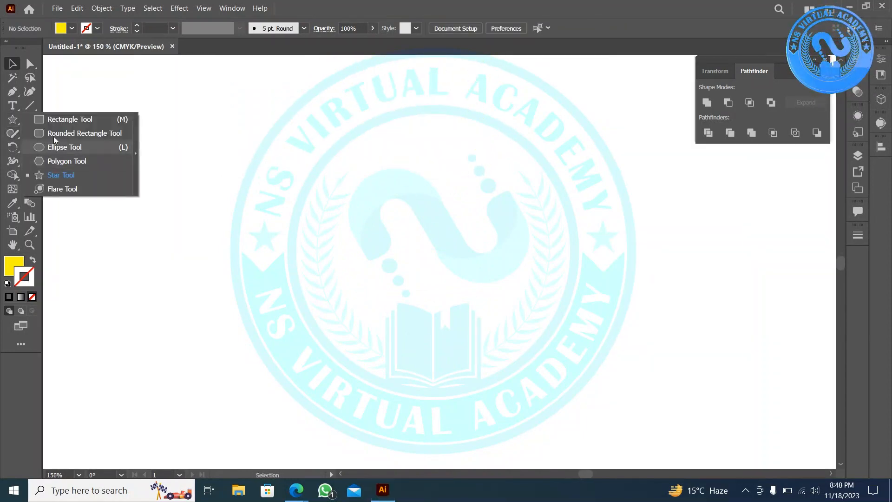
pyautogui.click(48, 146)
pyautogui.moveTo(143, 153)
pyautogui.mouseDown()
pyautogui.moveTo(356, 274)
pyautogui.moveTo(371, 305)
pyautogui.mouseUp()
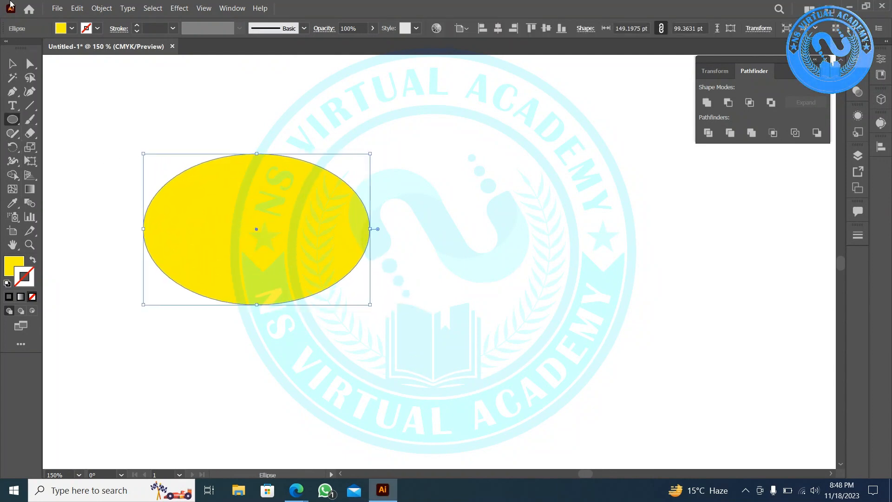
pyautogui.click(13, 64)
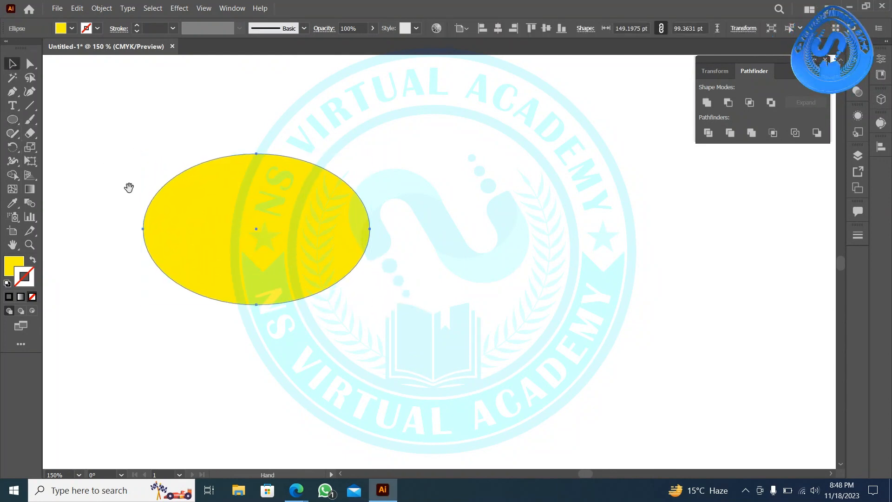
pyautogui.moveTo(127, 185); pyautogui.dragTo(229, 116)
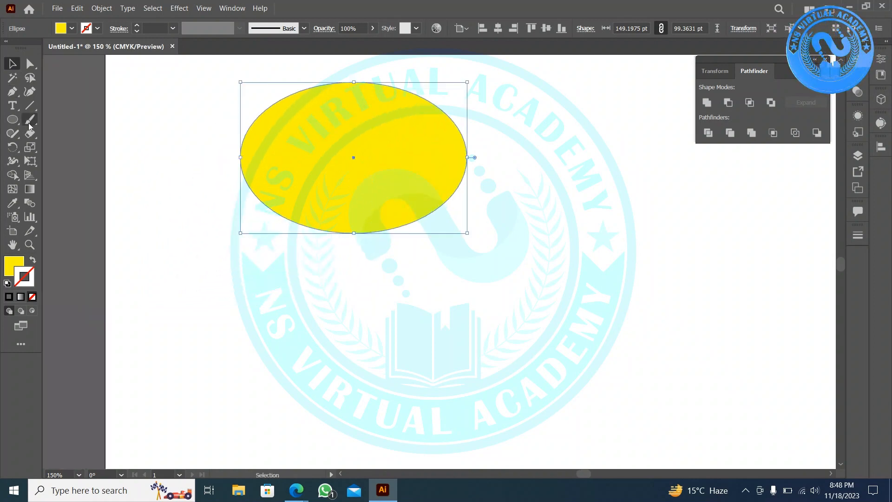
pyautogui.click(13, 93)
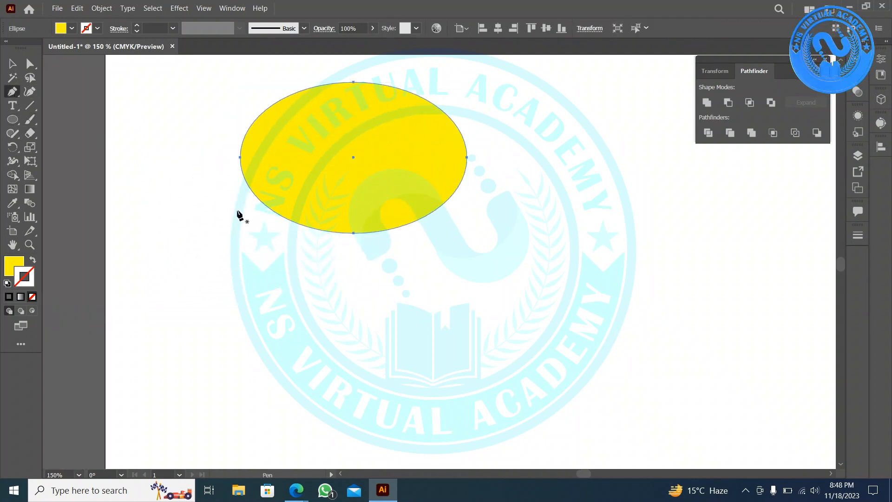
pyautogui.click(273, 210)
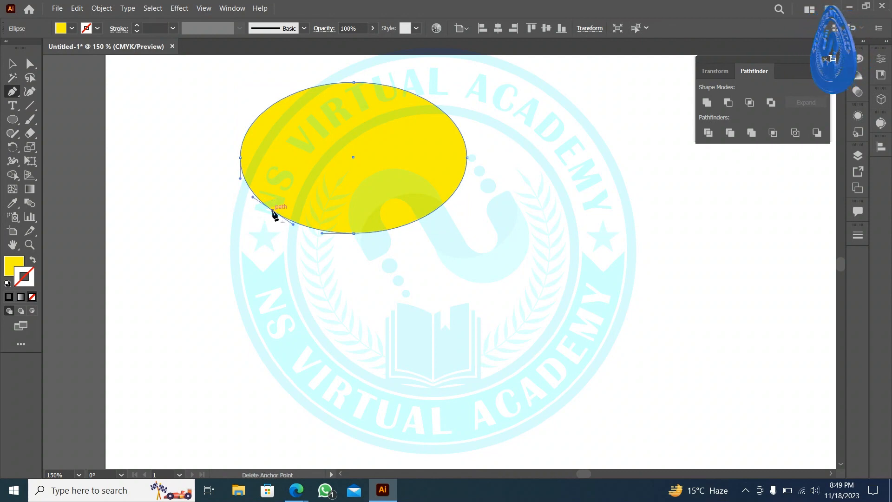
pyautogui.hotkey('ctrl', 'z')
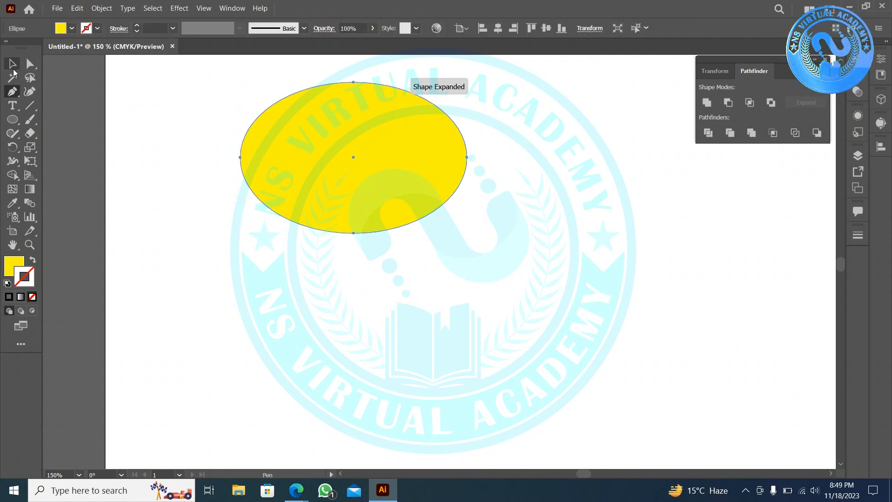
# Step: Deselect the ellipse and draw a closed, curved speech-bubble tail with the Pen tool, overlapping the ellipse's lower-left edge
pyautogui.click(13, 65)
pyautogui.click(185, 209)
pyautogui.click(13, 92)
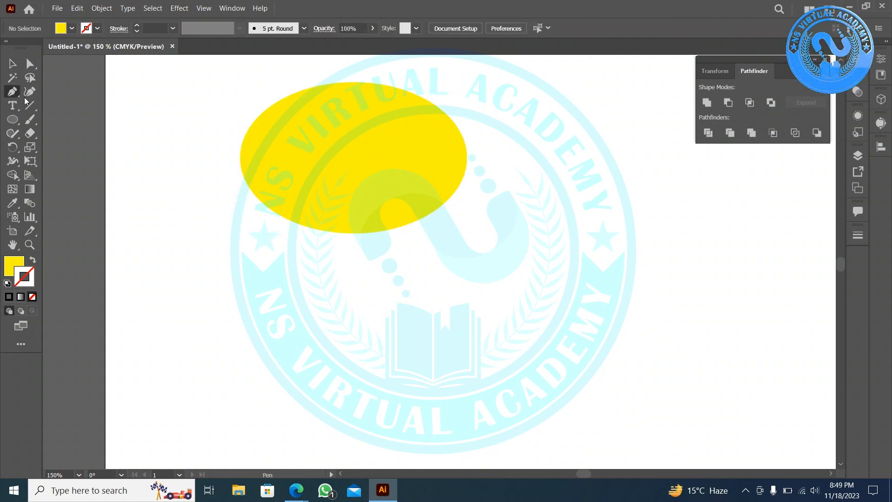
pyautogui.scroll(-1, 260, 255)
pyautogui.scroll(3, 261, 244)
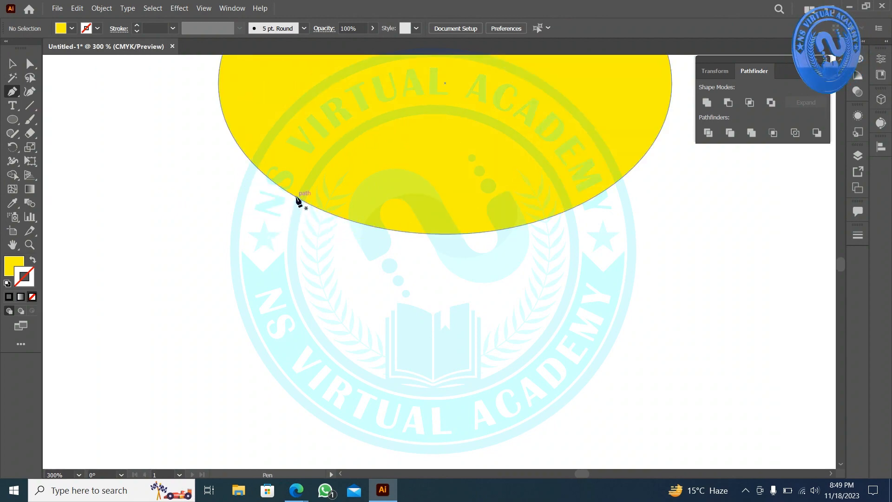
pyautogui.moveTo(290, 240); pyautogui.dragTo(186, 272)
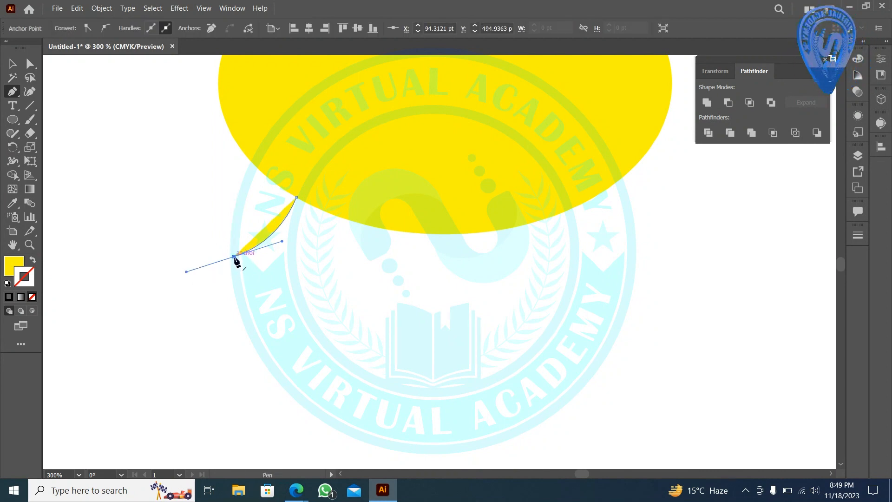
pyautogui.moveTo(234, 256); pyautogui.dragTo(417, 190)
pyautogui.moveTo(297, 197); pyautogui.dragTo(299, 199)
pyautogui.press('v')
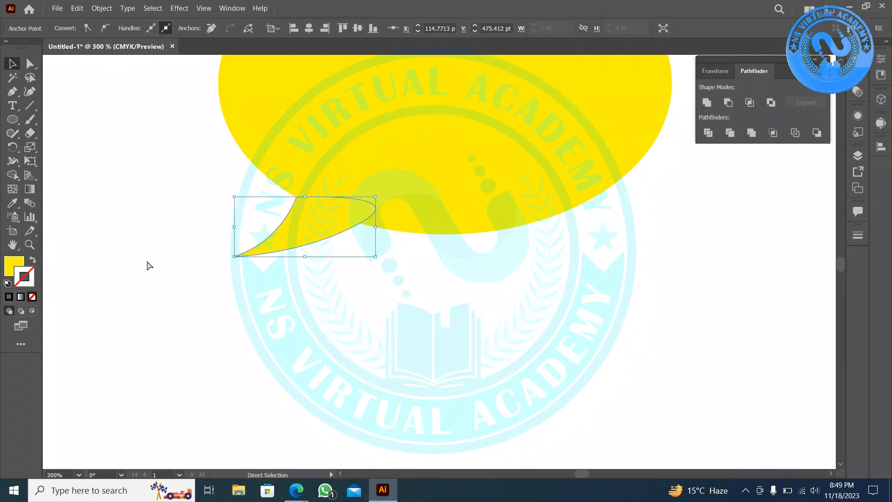
# Step: Unite the ellipse and the tail into one speech bubble shape with Pathfinder and deselect it
pyautogui.scroll(-2, 148, 267)
pyautogui.click(353, 343)
pyautogui.moveTo(353, 344); pyautogui.dragTo(260, 203)
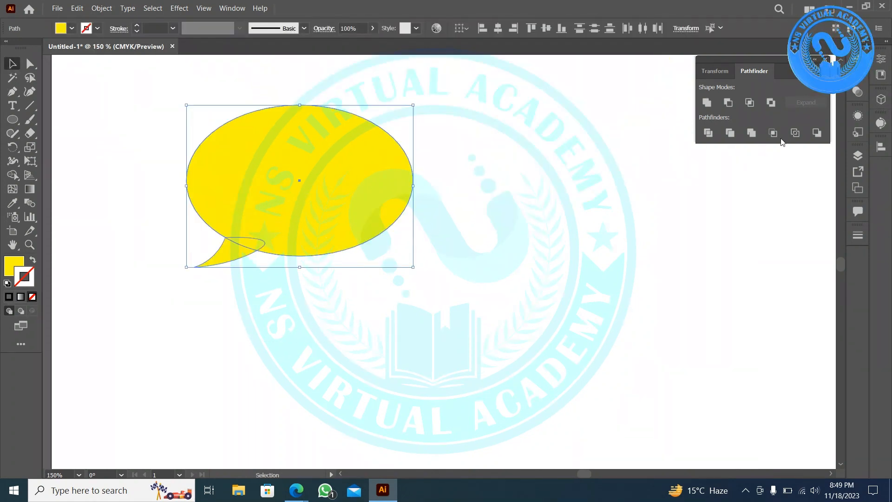
pyautogui.click(706, 102)
pyautogui.click(454, 285)
# Step: Create a copy of the speech bubble reflected across the vertical axis
pyautogui.click(310, 222)
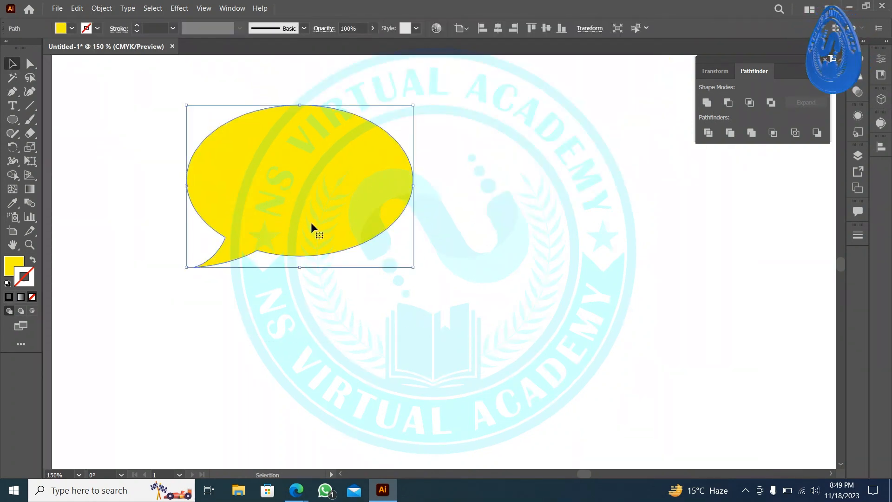
pyautogui.rightClick(310, 222)
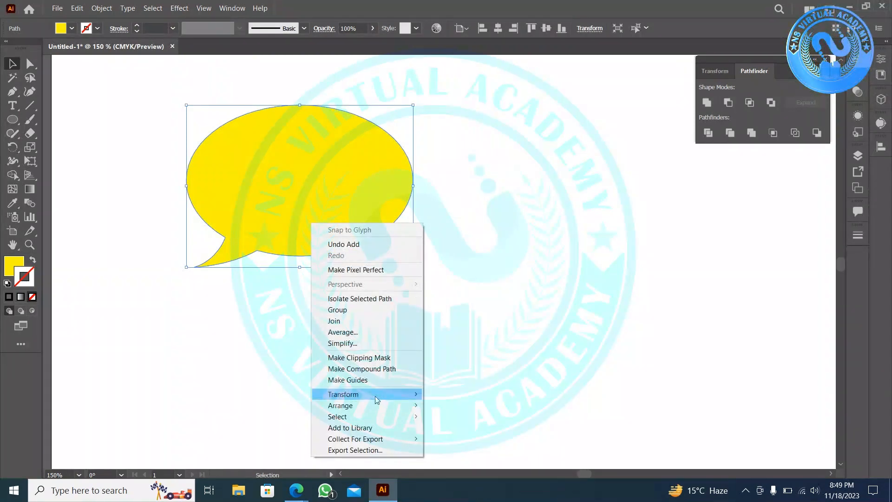
pyautogui.moveTo(375, 404)
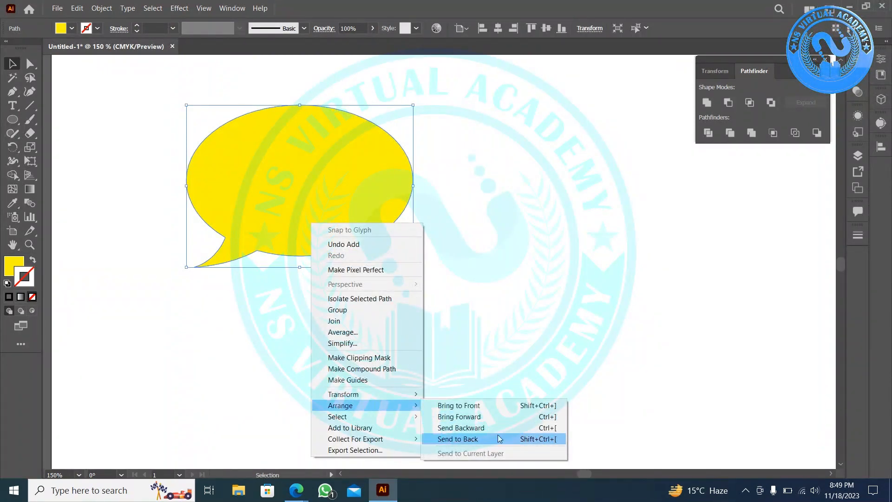
pyautogui.moveTo(410, 395)
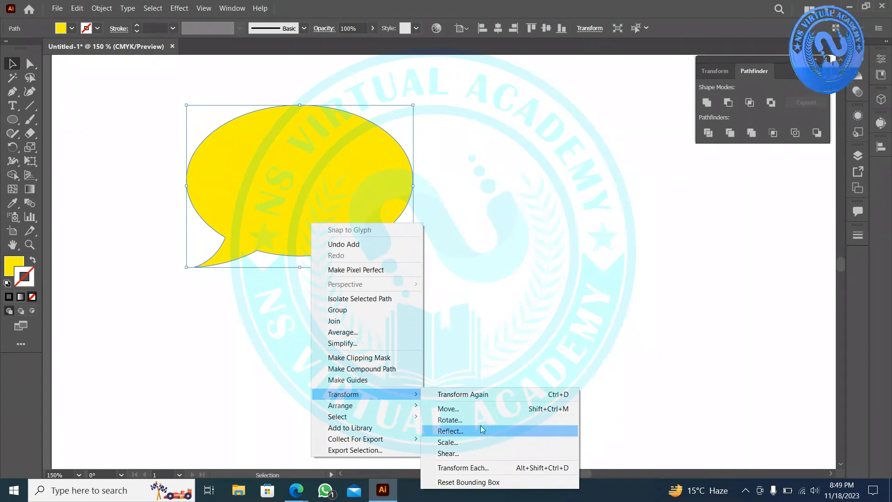
pyautogui.click(482, 428)
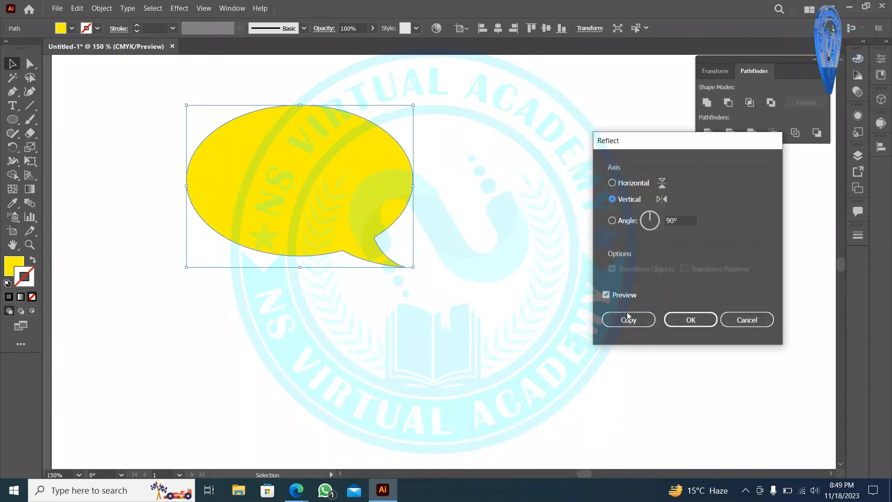
pyautogui.click(627, 319)
# Step: Scale down the reflected speech bubble and position it overlapping the lower-right part of the original bubble
pyautogui.moveTo(359, 203); pyautogui.dragTo(472, 251)
pyautogui.moveTo(534, 318); pyautogui.dragTo(479, 281)
pyautogui.moveTo(406, 218); pyautogui.dragTo(411, 223)
# Step: Give both speech bubbles a 7 pt black stroke with Round Join corners and deselect them
pyautogui.moveTo(177, 88); pyautogui.dragTo(374, 207)
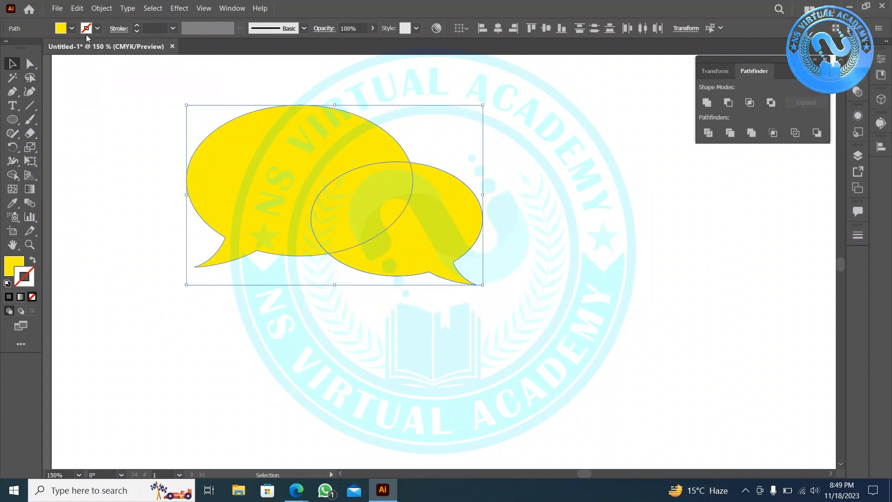
pyautogui.click(138, 24)
pyautogui.click(138, 23)
pyautogui.click(138, 23)
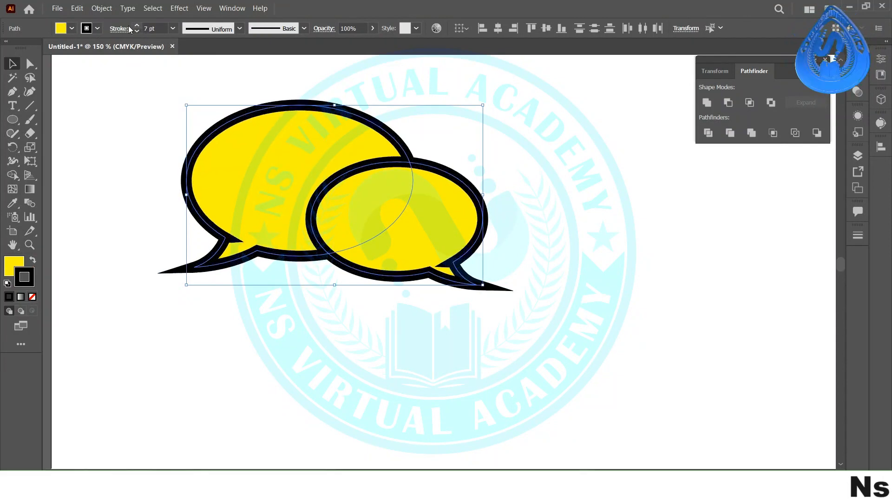
pyautogui.click(114, 29)
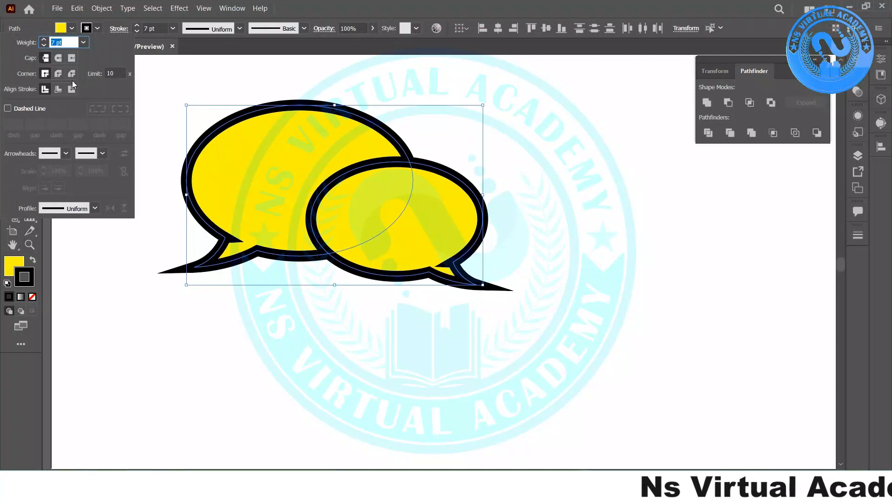
pyautogui.click(59, 74)
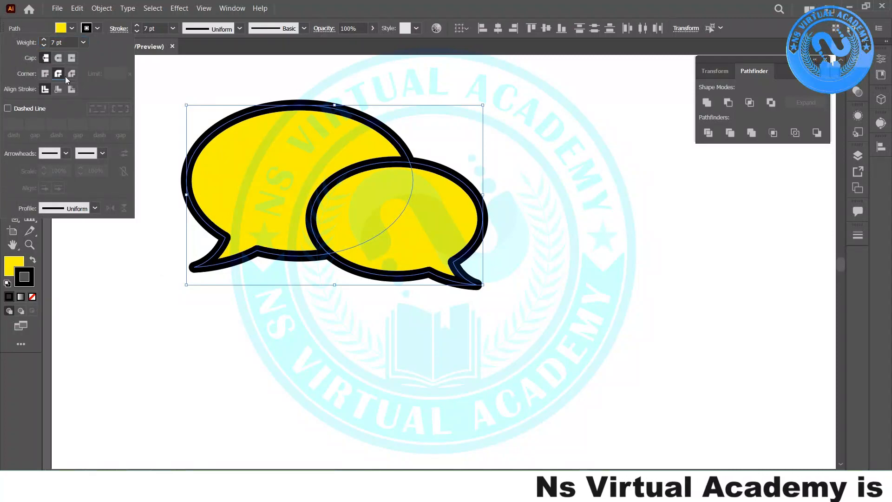
pyautogui.click(266, 317)
# Step: Expand the strokes of both speech bubbles and apply the Pathfinder Trim operation
pyautogui.moveTo(487, 382); pyautogui.dragTo(233, 169)
pyautogui.click(103, 9)
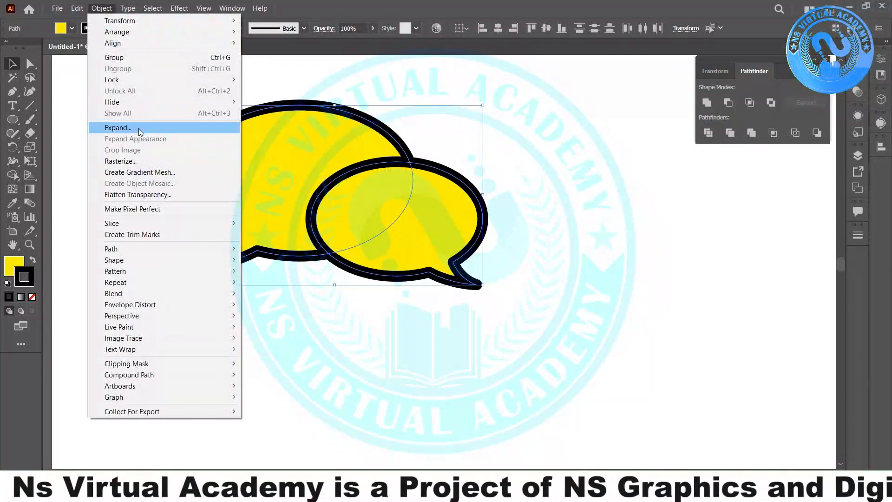
pyautogui.click(114, 128)
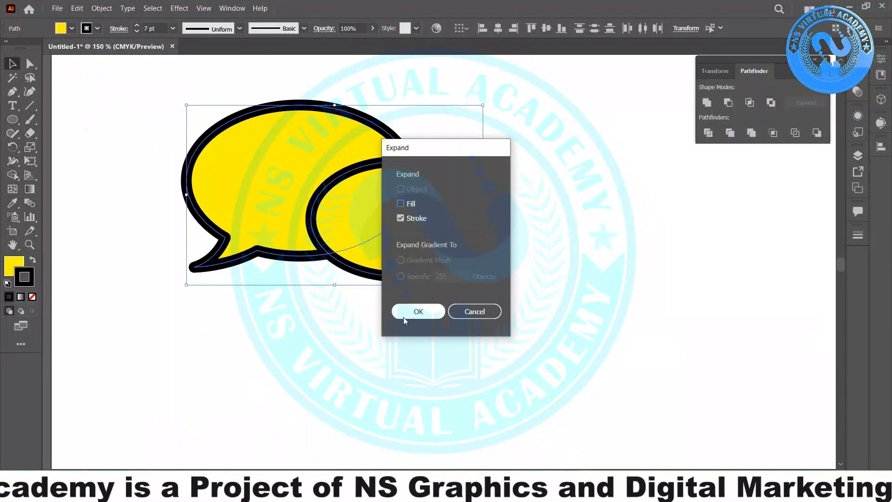
pyautogui.click(415, 311)
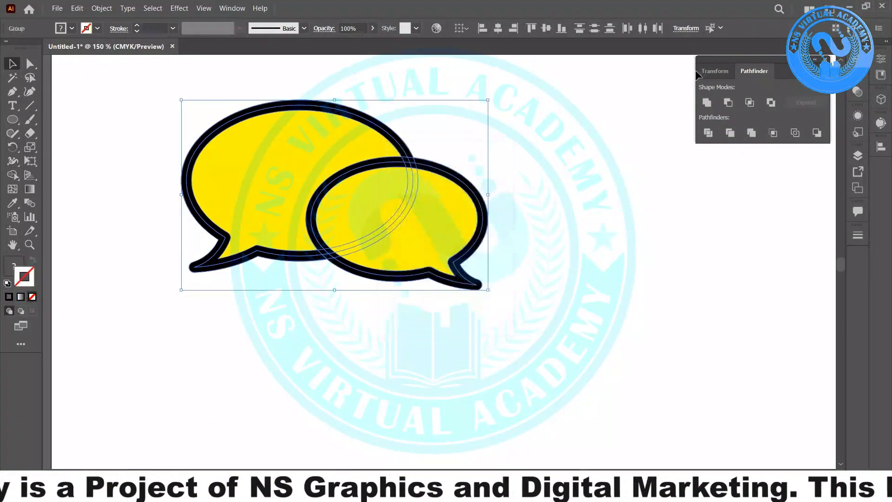
pyautogui.click(735, 136)
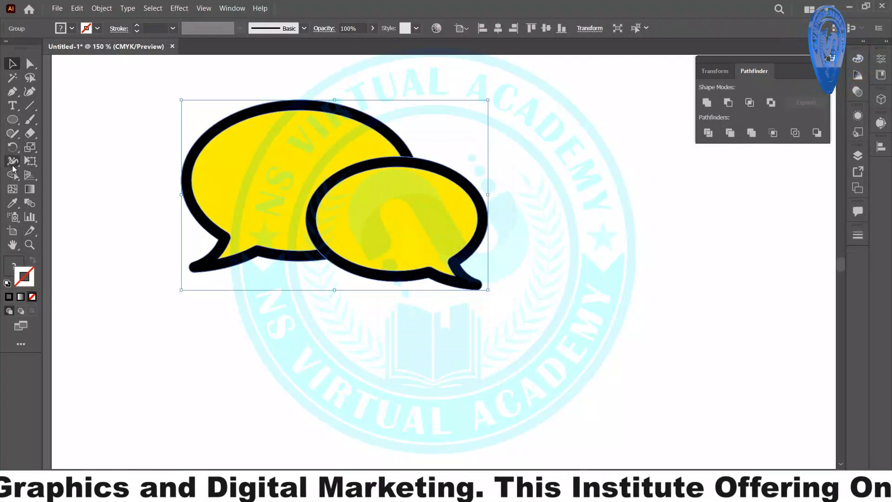
# Step: Select the black outlines of the speech bubbles with the Magic Wand tool and delete them
pyautogui.click(13, 78)
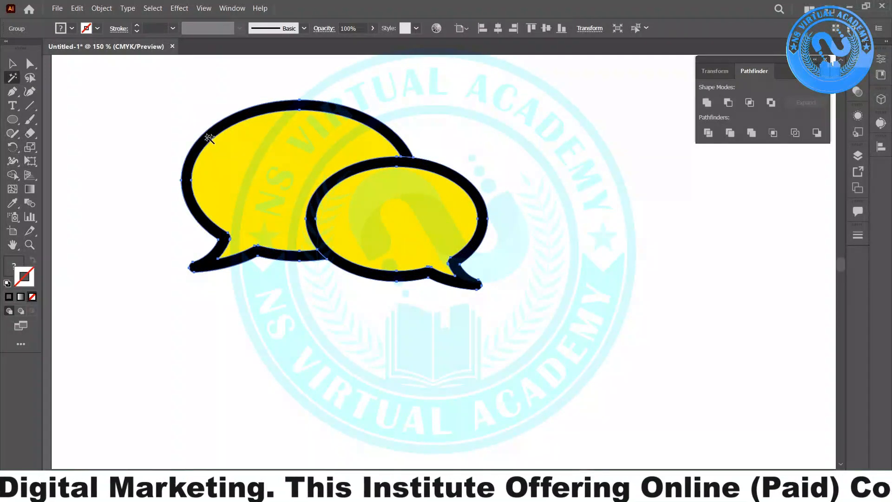
pyautogui.click(209, 137)
pyautogui.press('Delete')
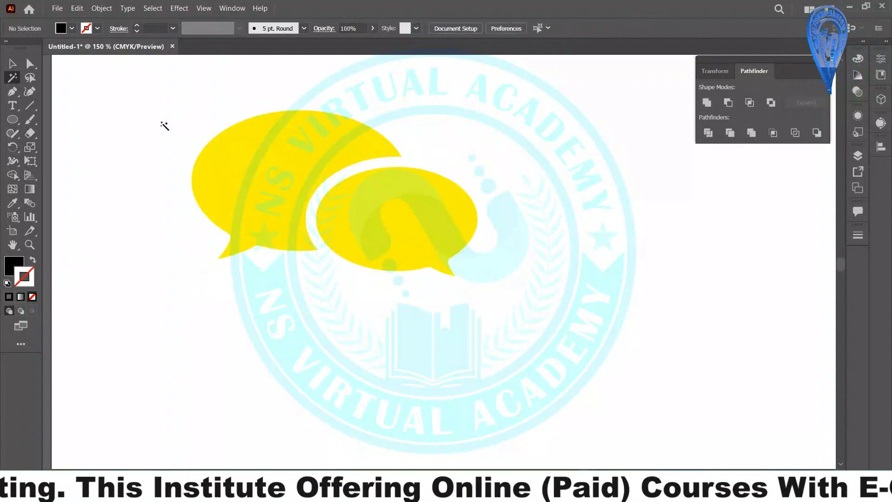
# Step: Ungroup the two trimmed speech bubbles and deselect them
pyautogui.click(10, 62)
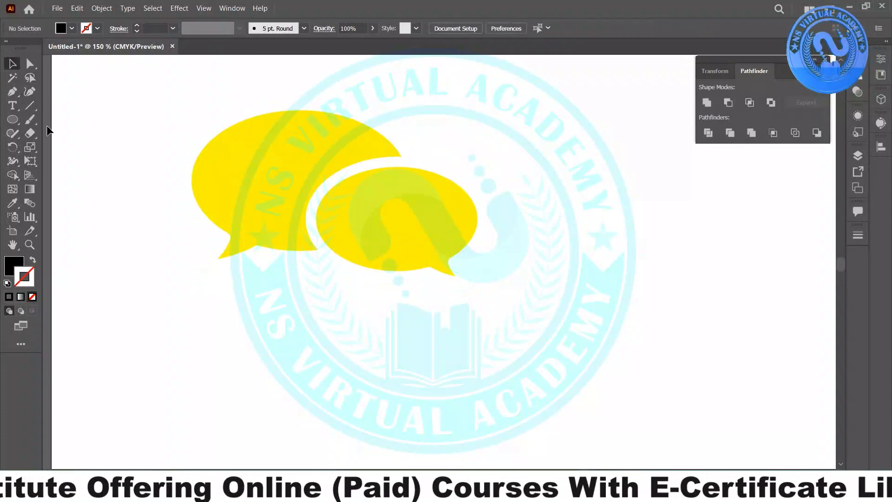
pyautogui.scroll(-3, 249, 257)
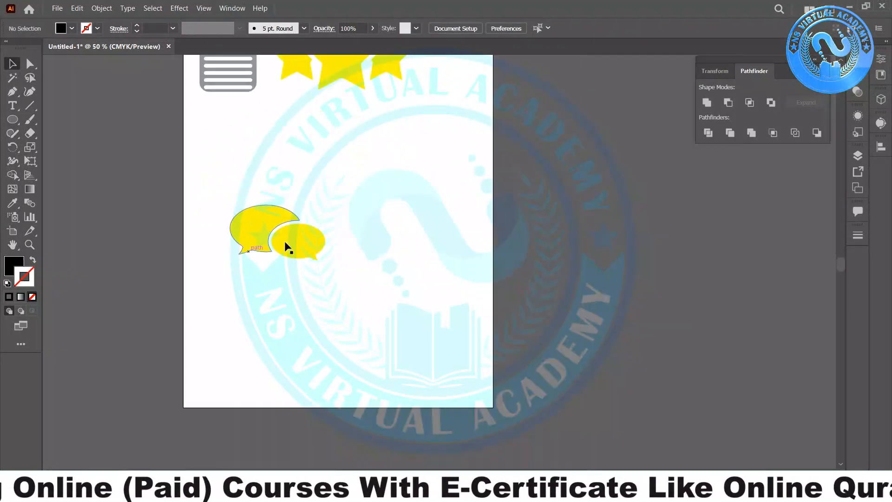
pyautogui.click(313, 236)
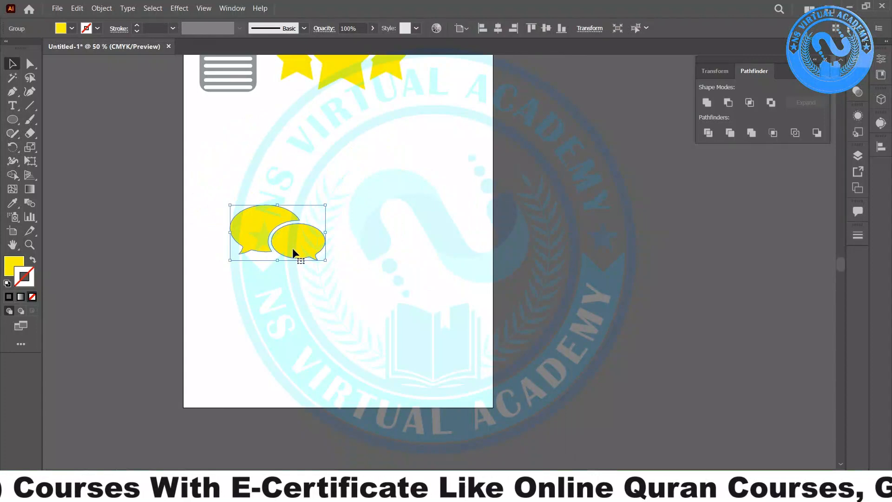
pyautogui.rightClick(291, 247)
pyautogui.click(314, 290)
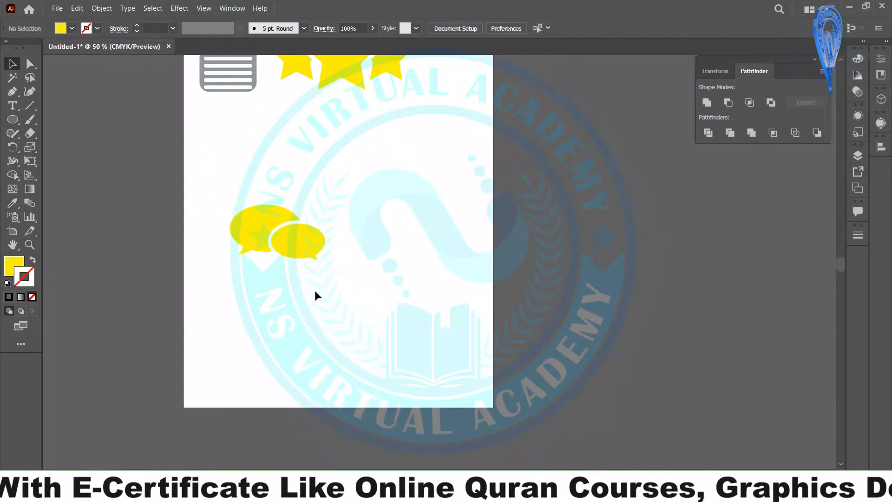
# Step: Fill the smaller front speech bubble with the bright blue swatch
pyautogui.click(304, 255)
pyautogui.click(70, 30)
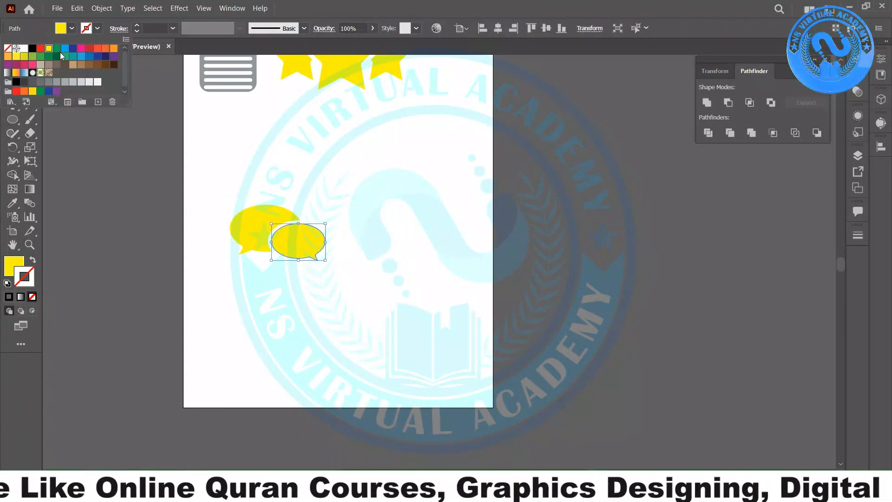
pyautogui.click(65, 49)
# Step: Leave isolation mode and fill the larger back speech bubble with a dark green swatch
pyautogui.doubleClick(250, 230)
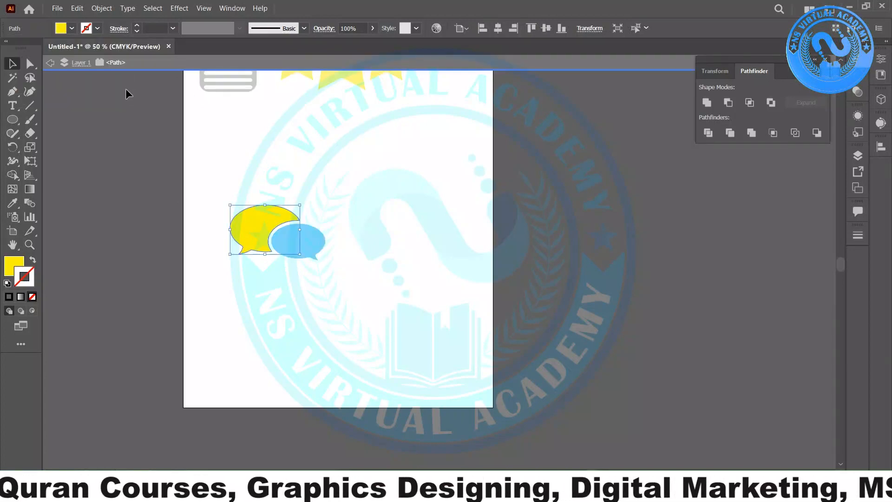
pyautogui.press('Escape')
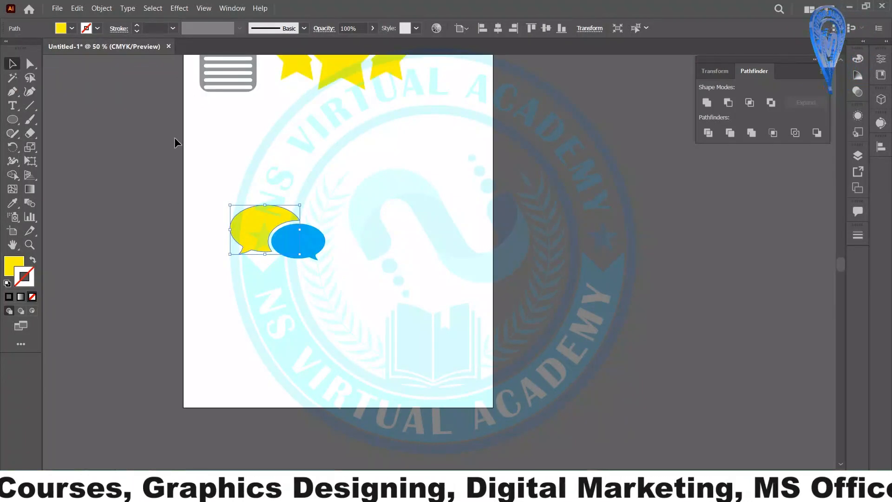
pyautogui.click(72, 29)
pyautogui.click(305, 189)
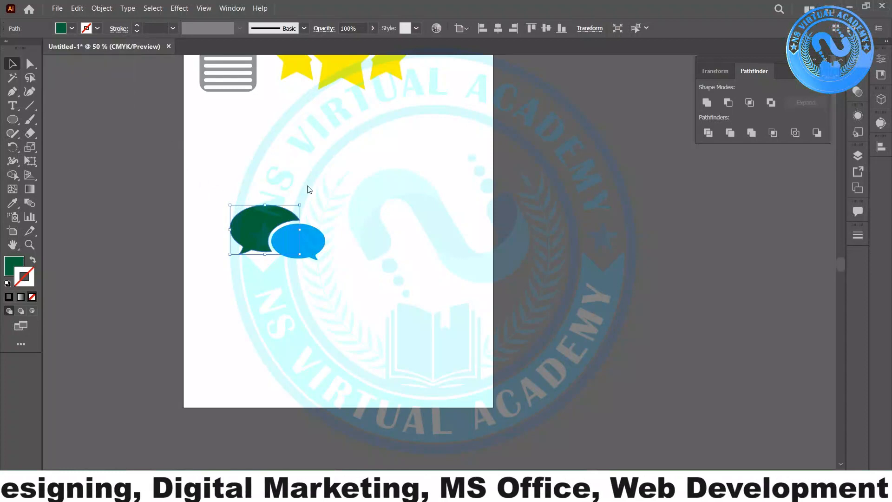
# Step: Move both speech bubbles together off the artboard onto the grey pasteboard and deselect them
pyautogui.moveTo(271, 266); pyautogui.dragTo(327, 192)
pyautogui.moveTo(312, 244); pyautogui.dragTo(127, 133)
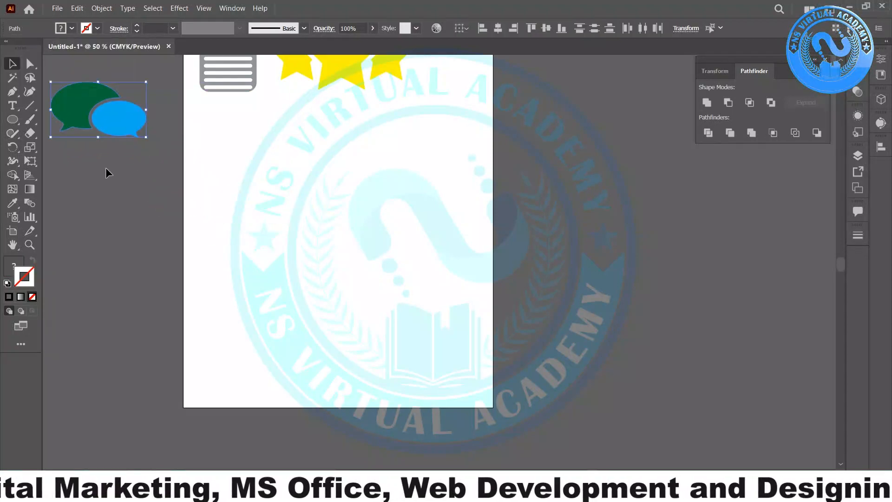
pyautogui.hotkey('ctrl', '+')
pyautogui.hotkey('ctrl', '+')
pyautogui.press('c')
pyautogui.moveTo(135, 169); pyautogui.dragTo(276, 304)
pyautogui.click(12, 63)
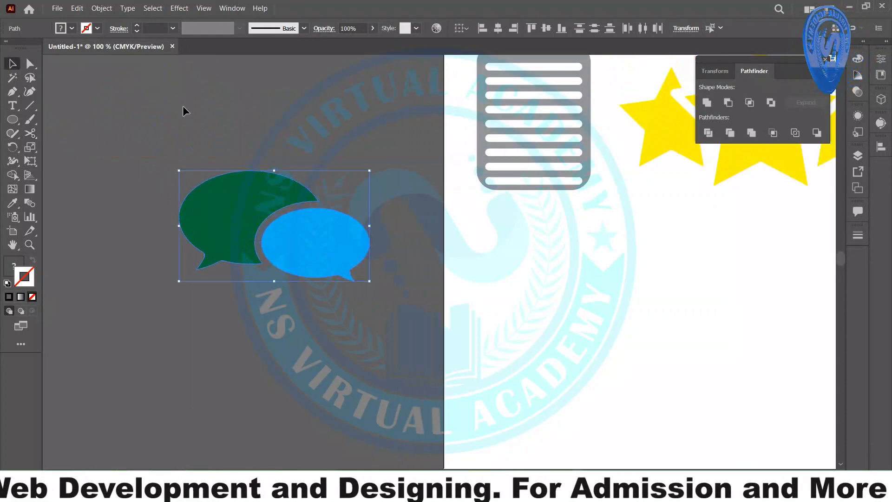
pyautogui.click(249, 134)
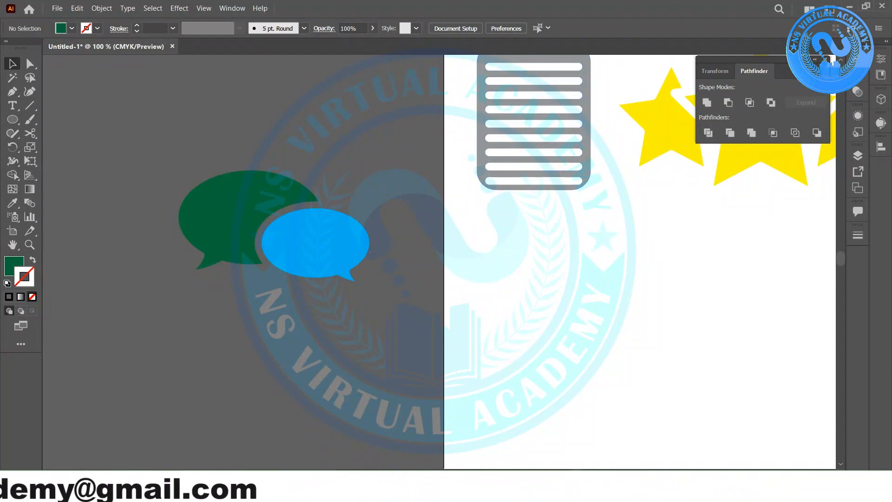
# Step: Switch to the Google Meet call in the browser to check it, and return to Illustrator
pyautogui.moveTo(298, 490)
pyautogui.click(81, 442)
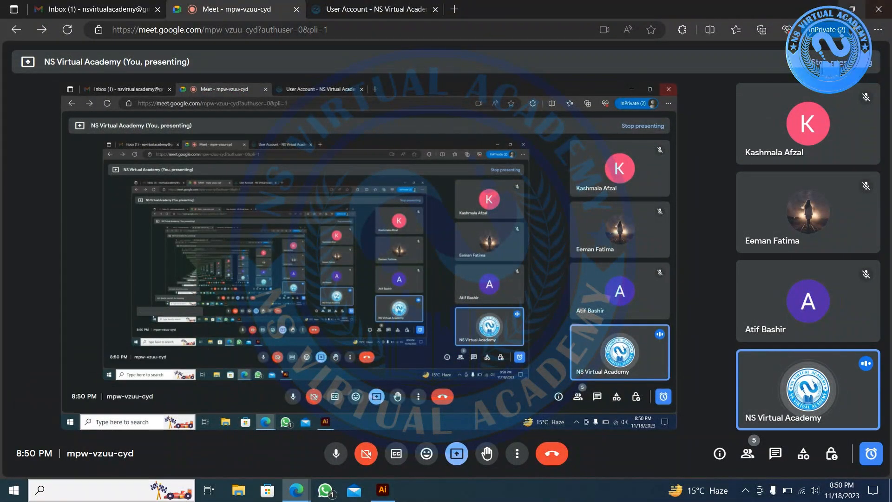
pyautogui.click(828, 7)
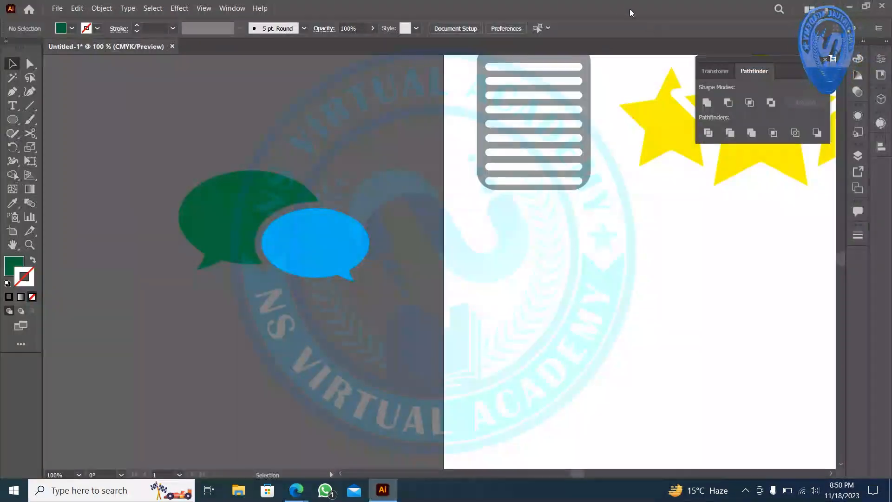
# Step: Move both speech bubbles back onto the artboard beside the three stars and scale them down
pyautogui.click(223, 209)
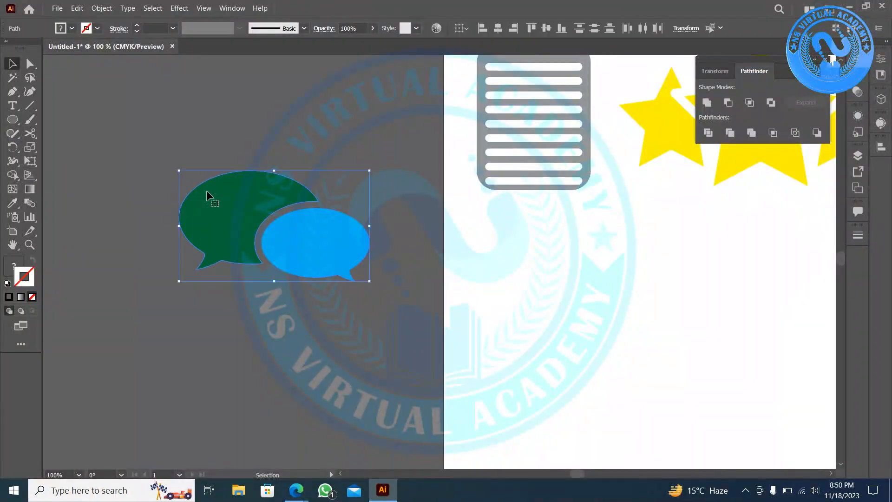
pyautogui.scroll(-1, 211, 183)
pyautogui.moveTo(283, 238); pyautogui.dragTo(722, 145)
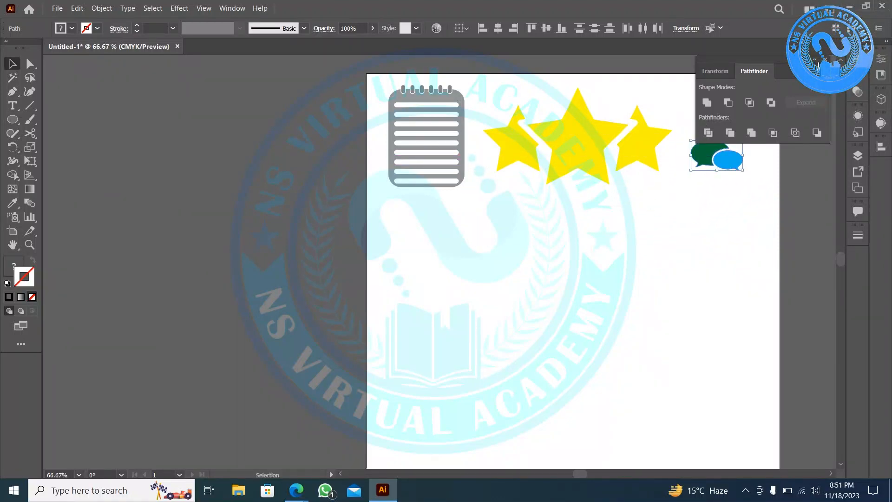
# Step: Dock the floating Transform and Pathfinder panels, enlarge the speech bubbles in the space beside the stars, and deselect them
pyautogui.moveTo(785, 68); pyautogui.dragTo(883, 164)
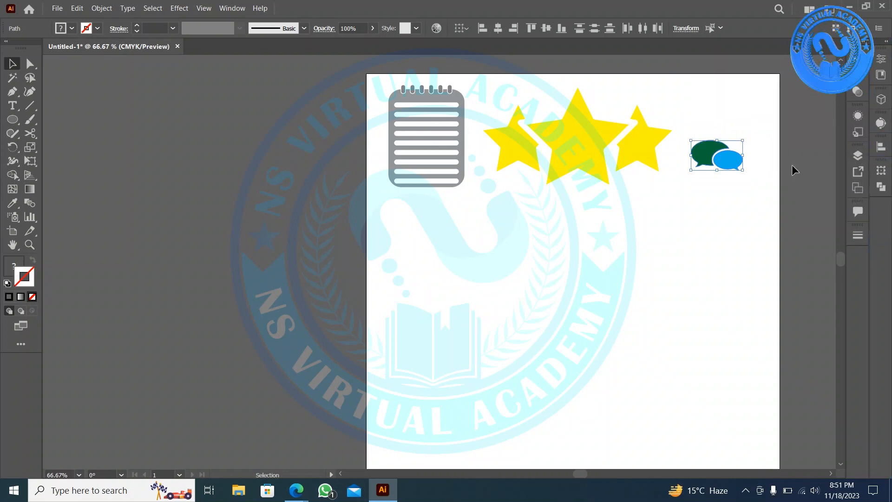
pyautogui.moveTo(742, 154); pyautogui.dragTo(775, 161)
pyautogui.click(687, 212)
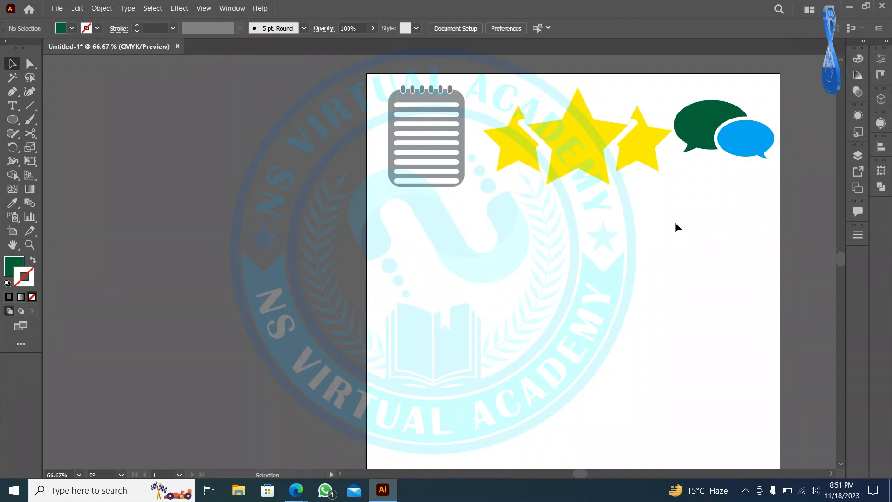
pyautogui.scroll(-1, 675, 223)
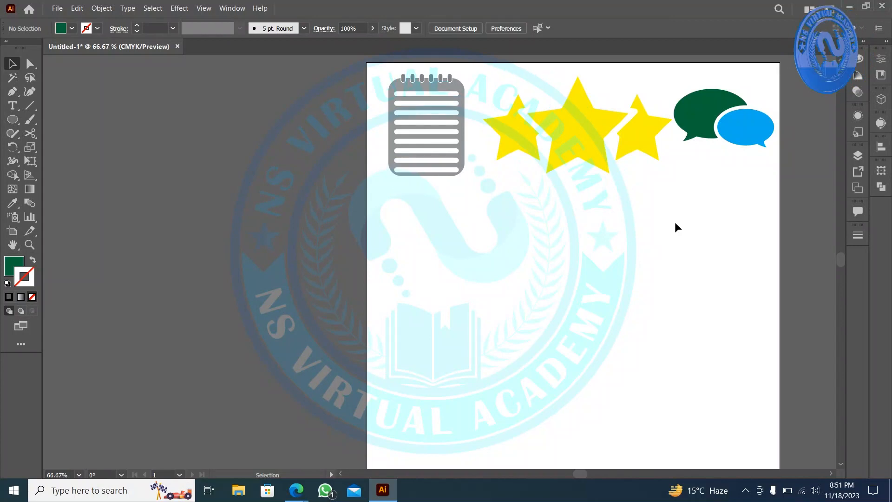